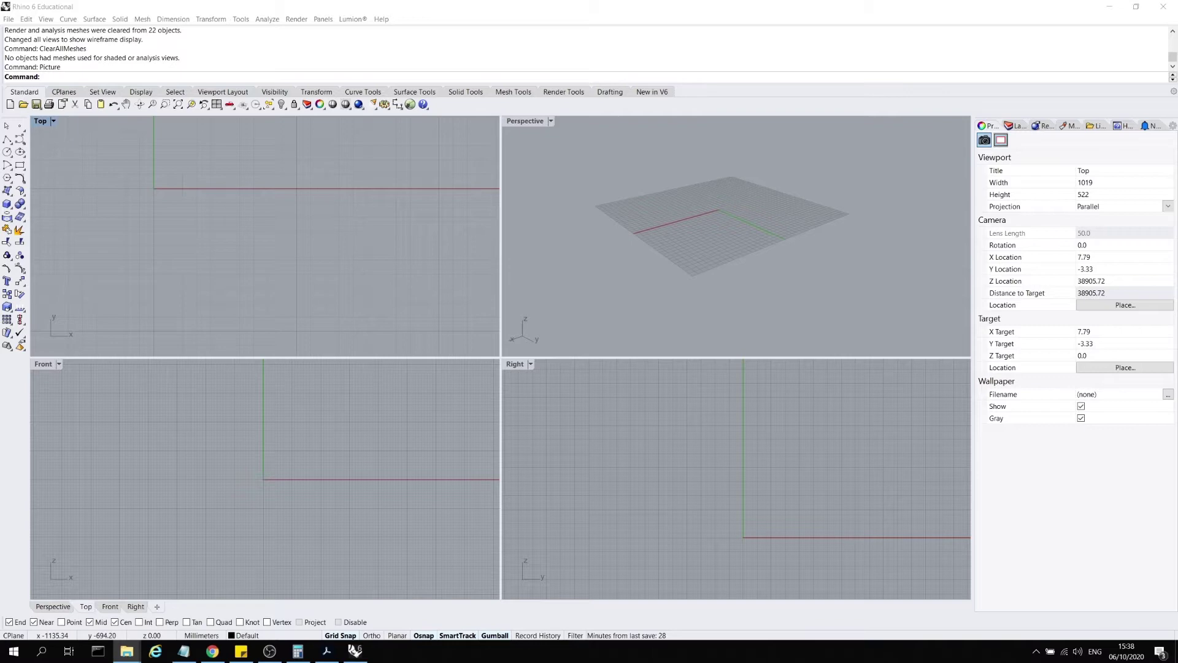
- Insert Museu-de-Arte-Contemporanea-de-Niteroi-Oscar-Niemeyer-cross-section.jpg from the Desktop folder as a picture in the Right viewport, starting near the origin
left_click(126, 650)
left_click_drag(852, 83, 742, 112)
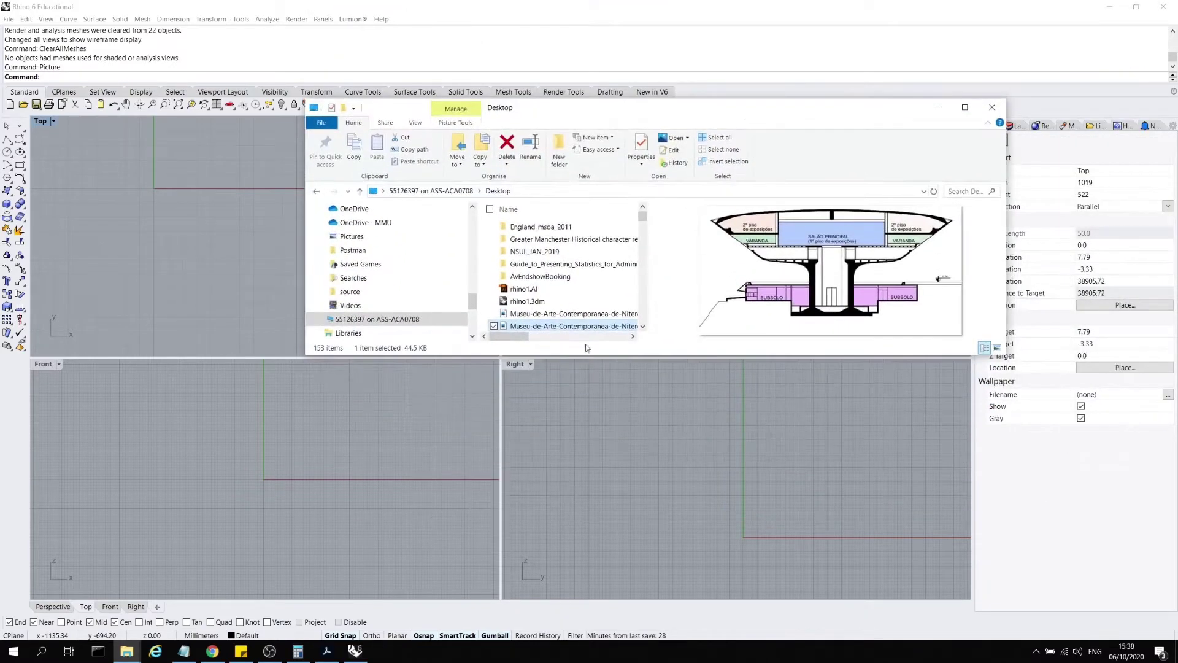
left_click_drag(574, 329, 645, 451)
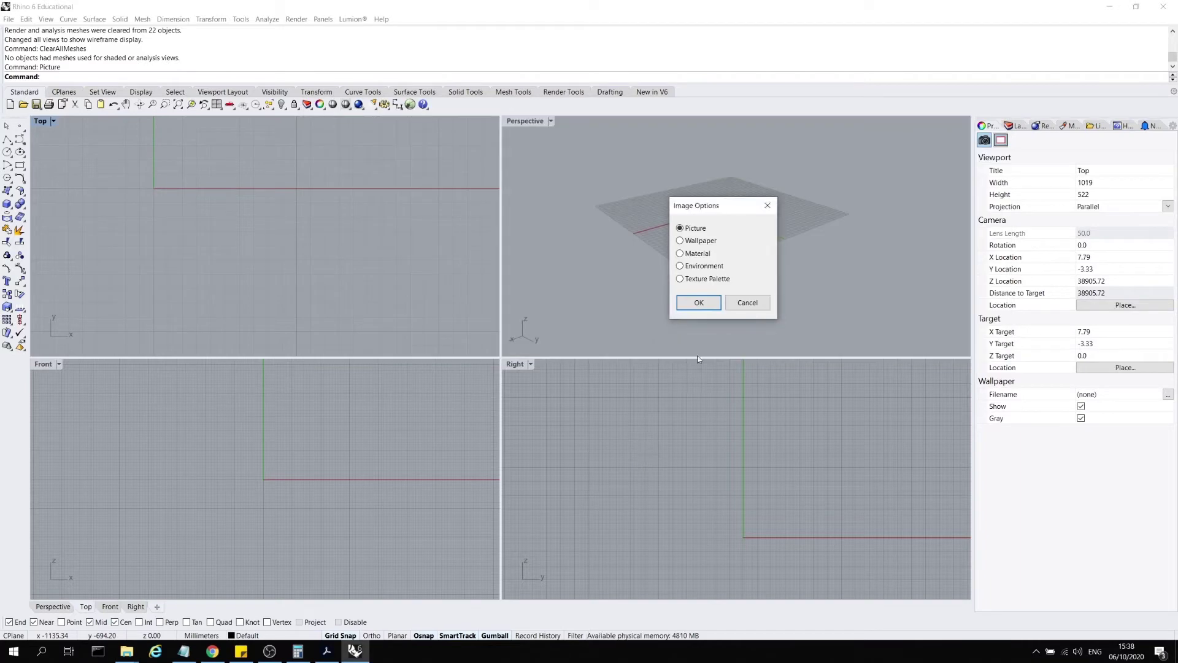
left_click(698, 303)
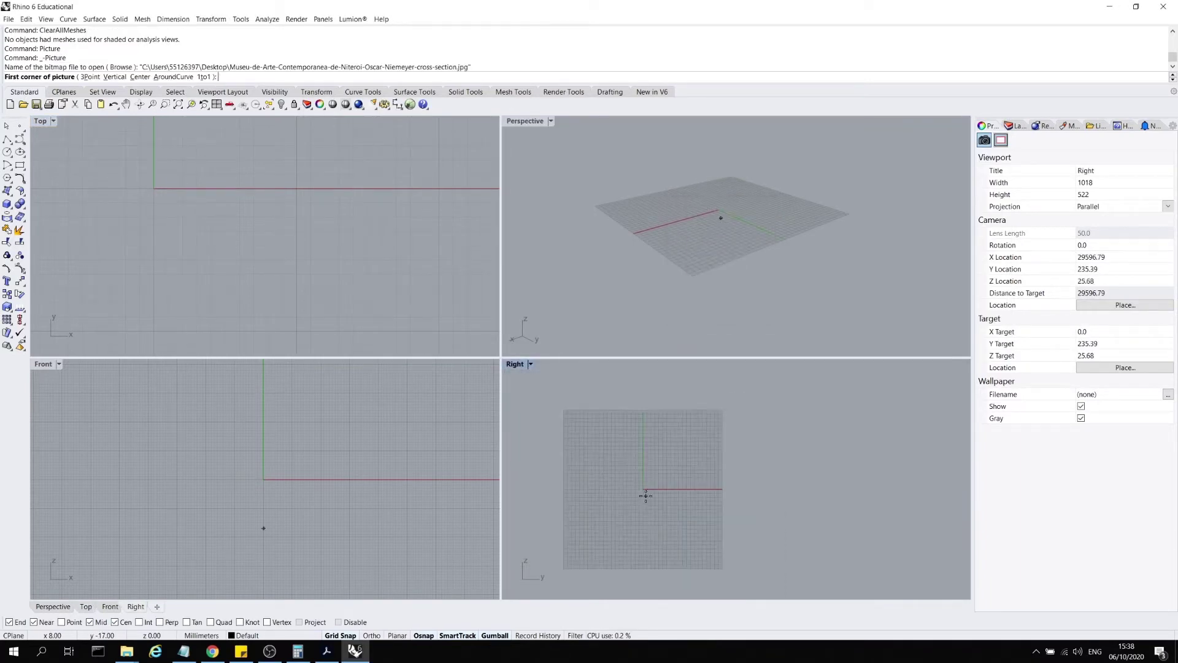
left_click(617, 512)
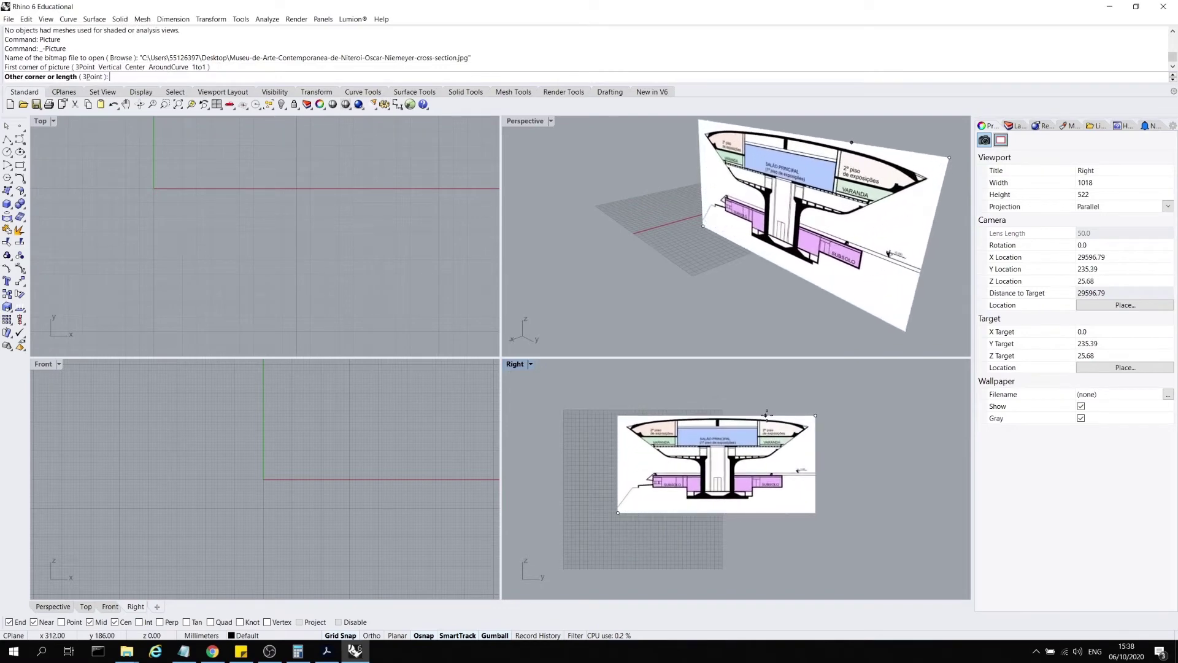
left_click(768, 413)
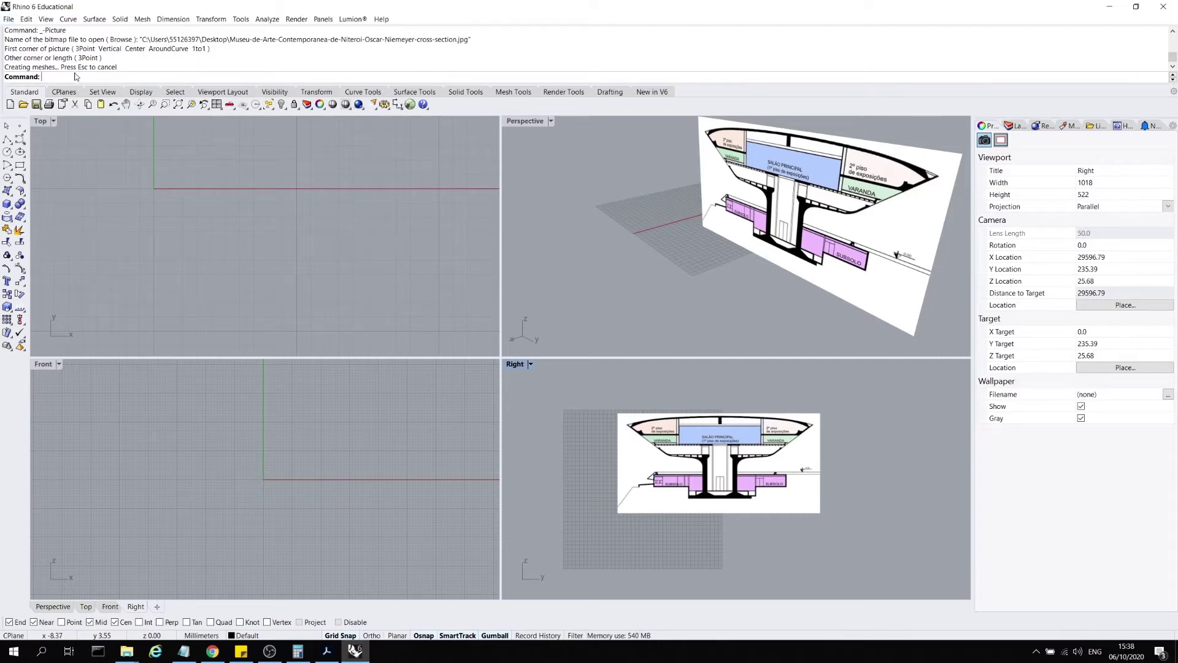
type("Picture")
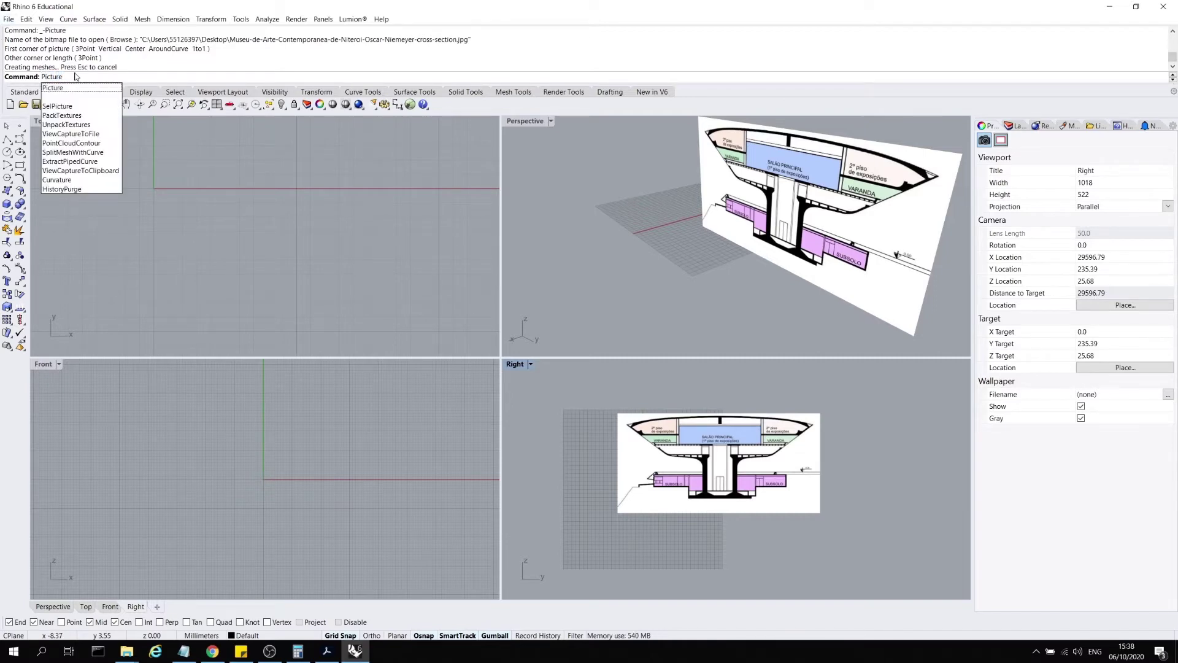
key("Return")
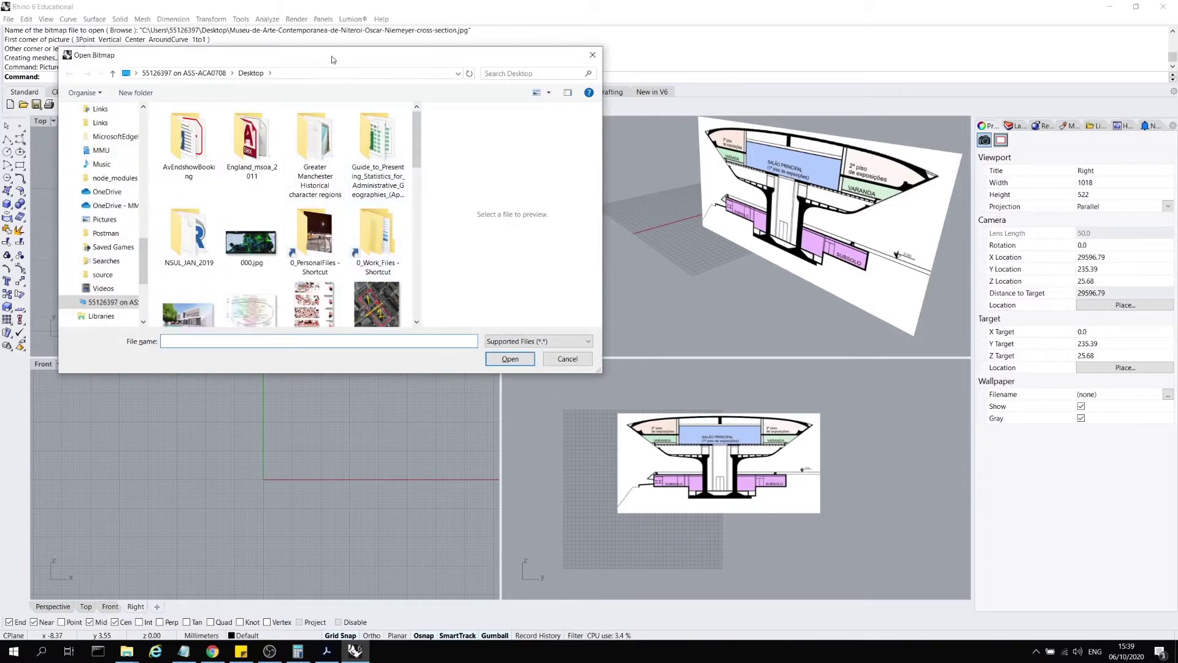
left_click_drag(331, 57, 433, 93)
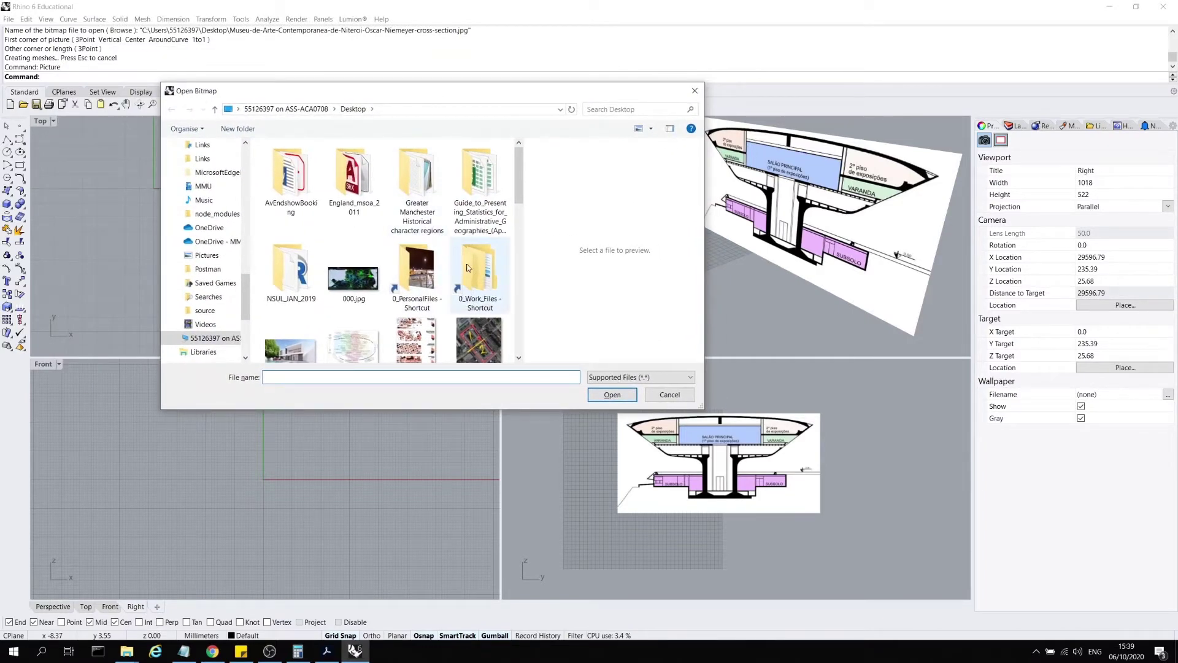
left_click(695, 91)
- Examine the placed cross-section picture in the Perspective and Right viewports
right_click_drag(688, 279, 745, 286)
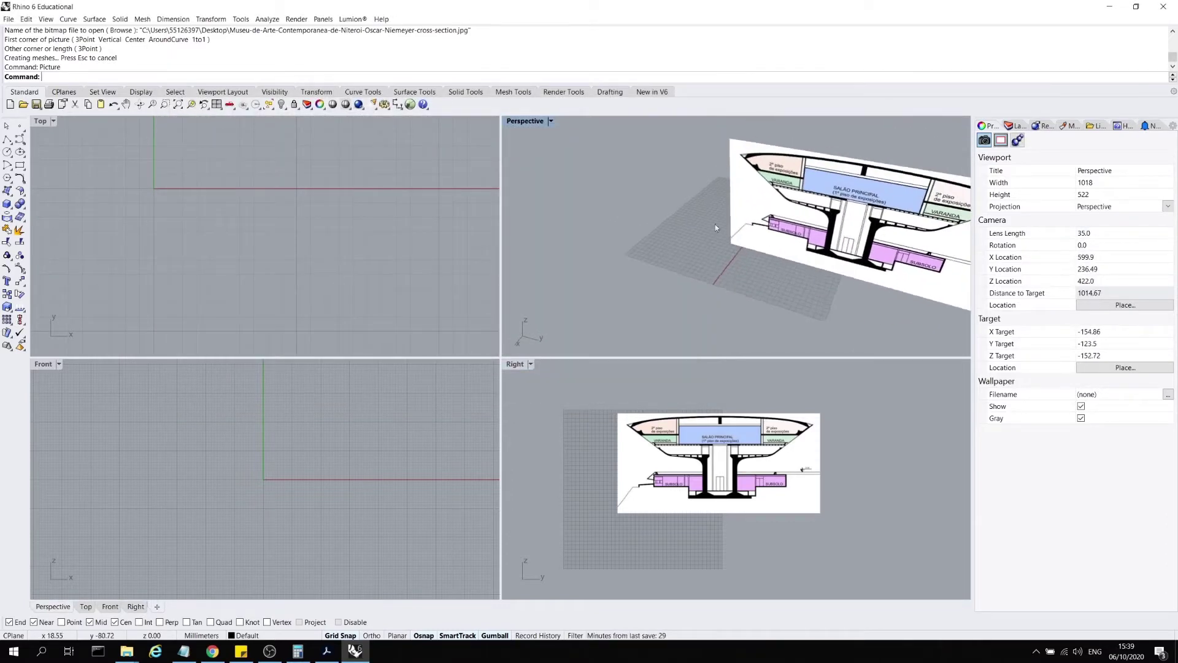
scroll(716, 223, "down", 5)
right_click_drag(715, 223, 736, 185)
scroll(640, 520, "down", 2)
left_click_drag(781, 547, 673, 467)
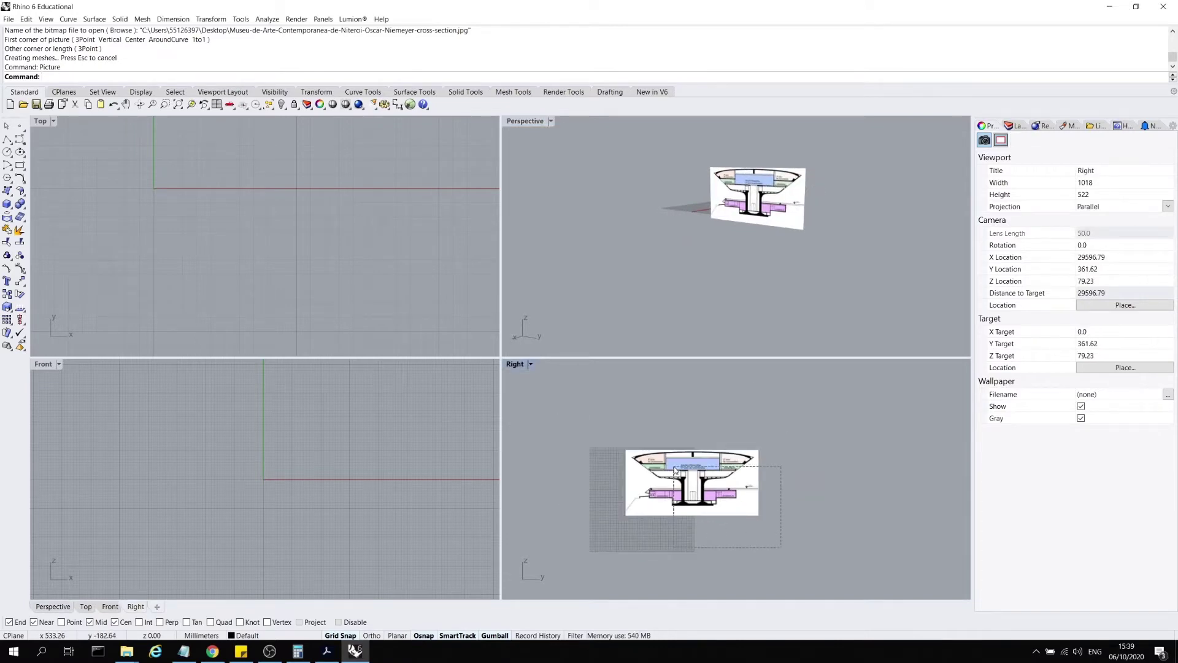
scroll(712, 483, "up", 1)
scroll(711, 481, "up", 6)
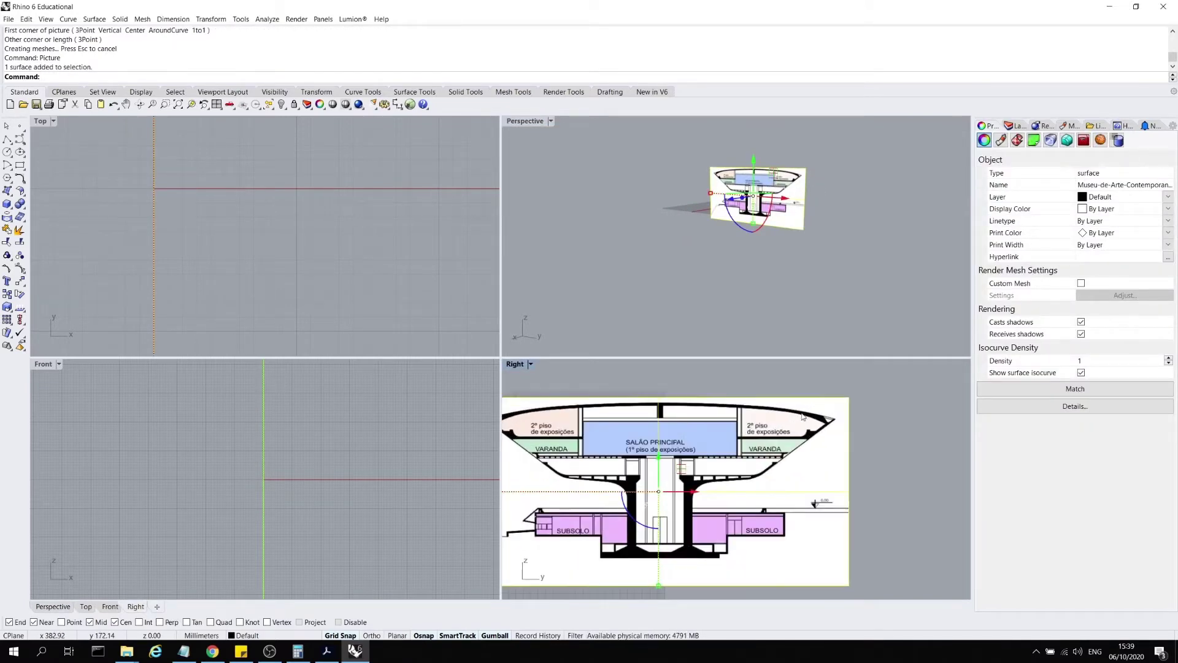
scroll(816, 413, "down", 4)
key("Escape")
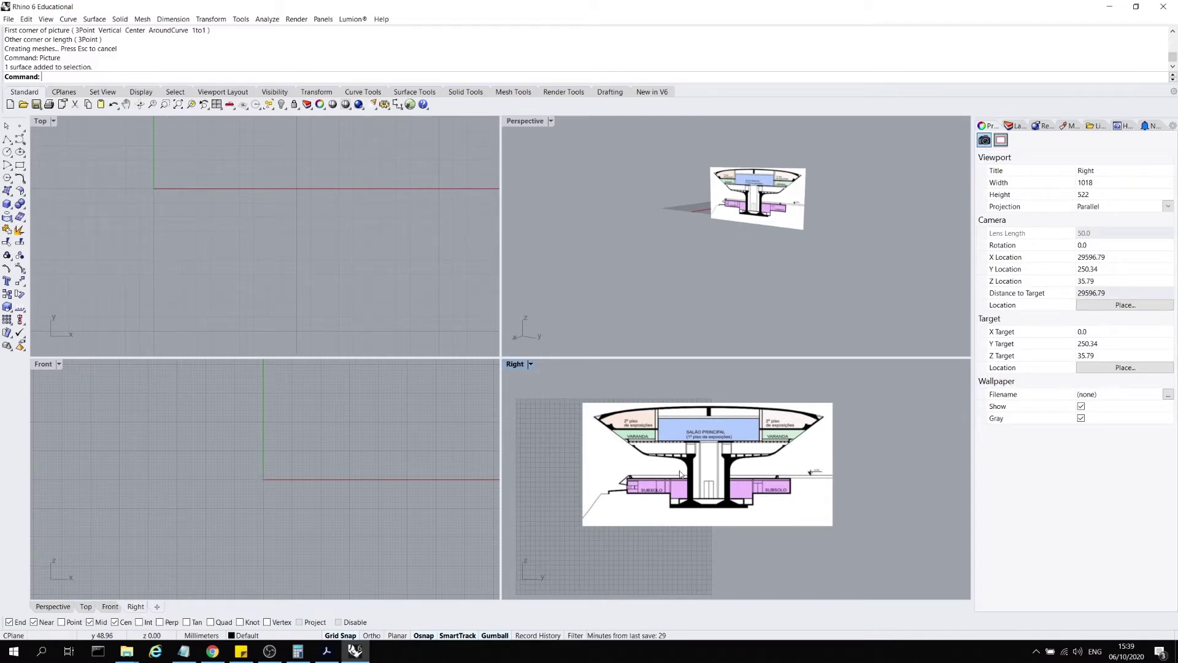
- Maximize the Right viewport and frame the whole museum cross-section in it
double_click(515, 368)
scroll(642, 302, "down", 2)
scroll(643, 300, "up", 2)
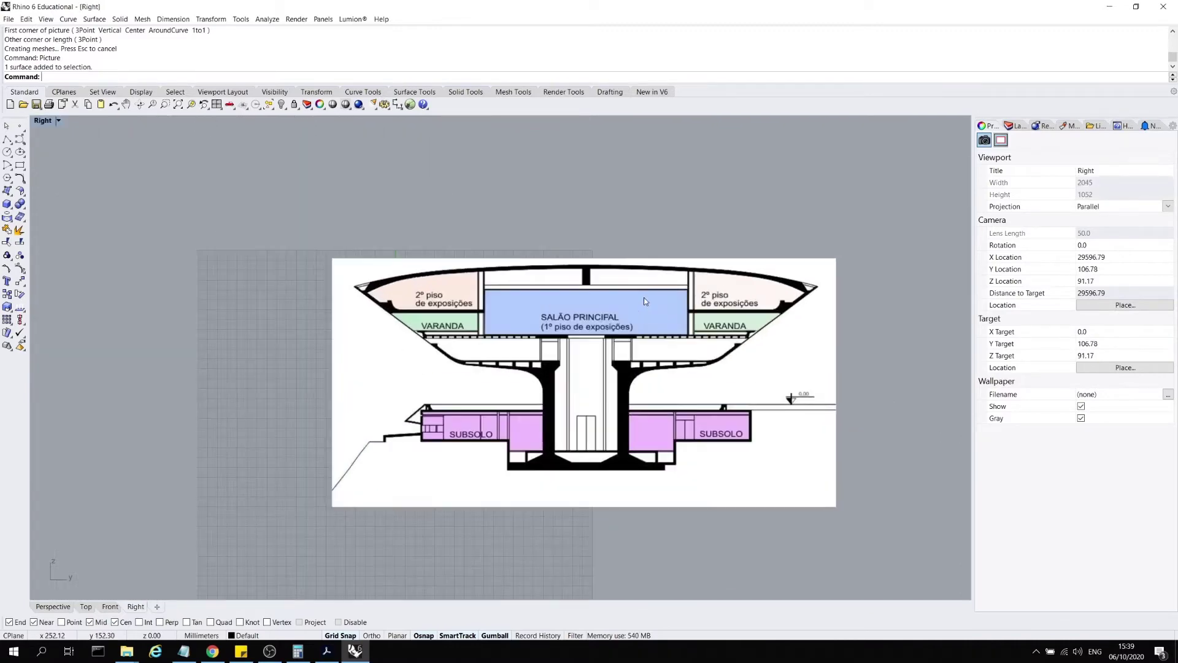
scroll(643, 376, "up", 4)
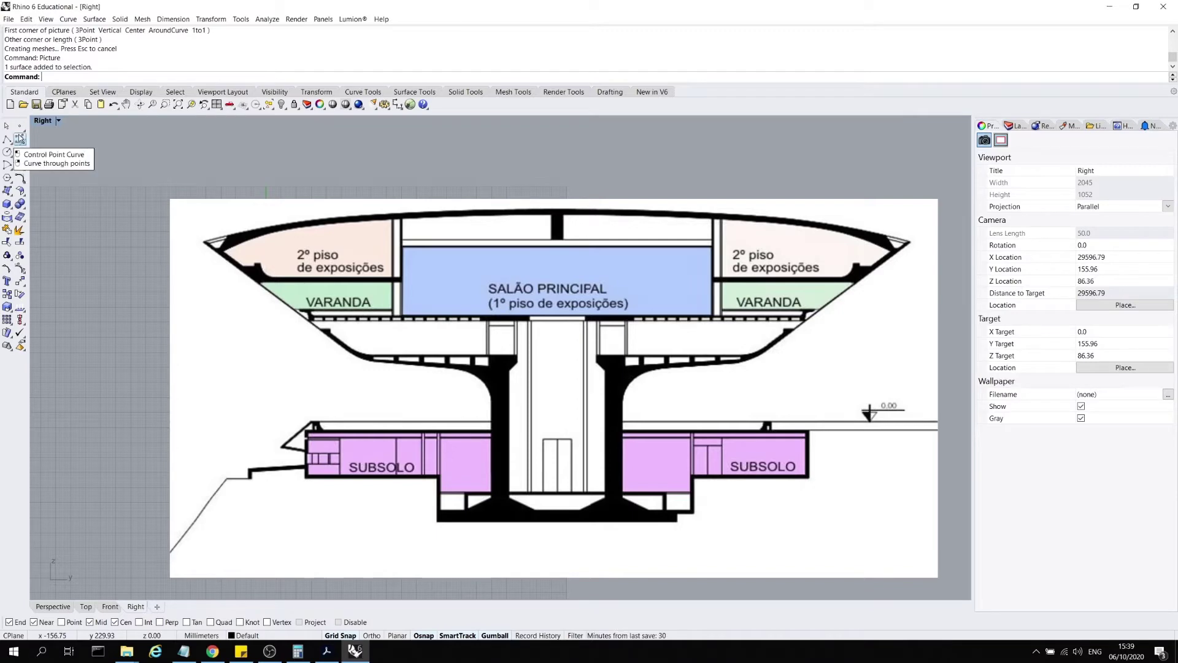
- Turn off Grid Snap so curve points can be placed freely over the picture
left_click(21, 143)
scroll(542, 212, "up", 6)
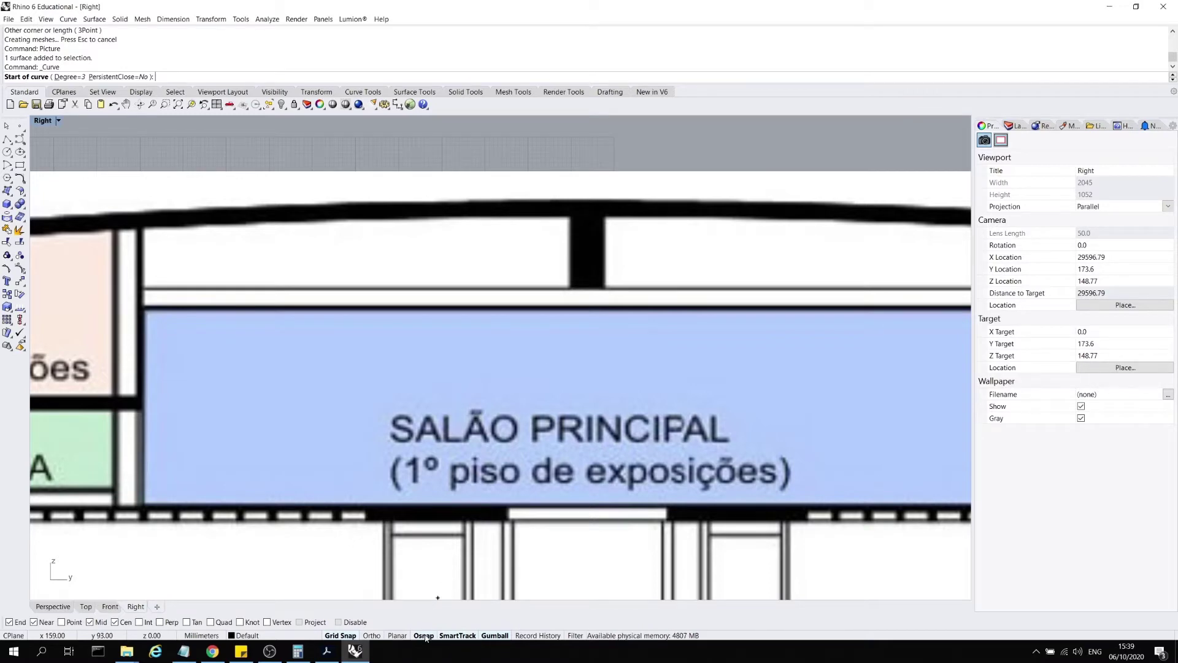
left_click(340, 635)
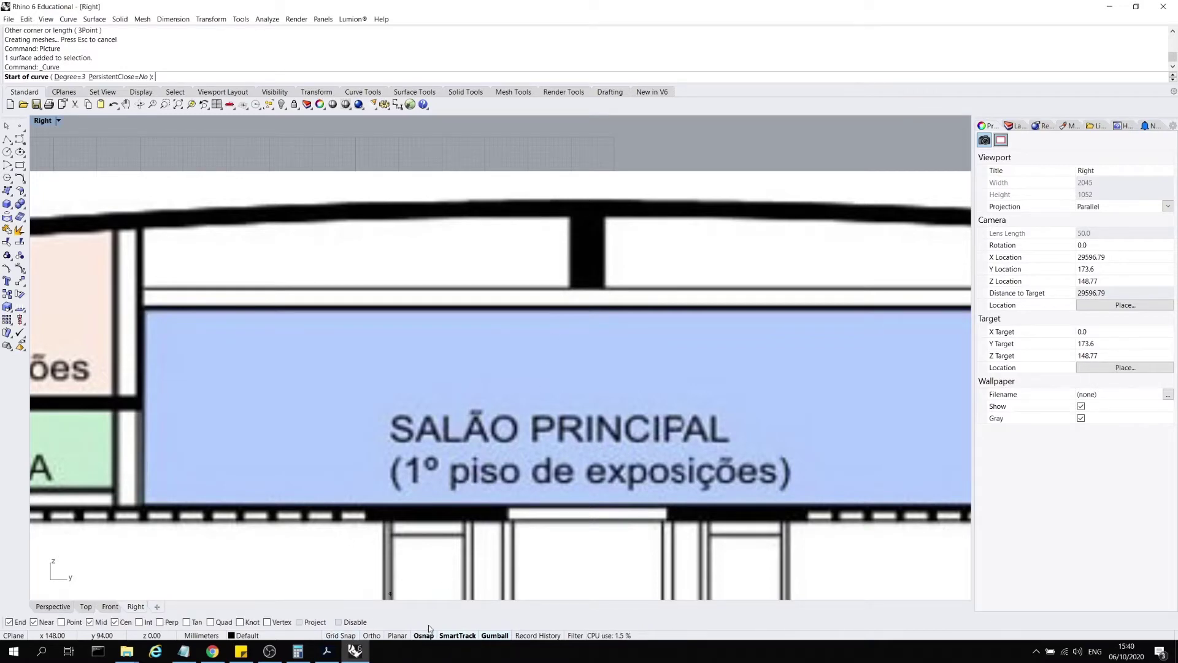
left_click(587, 199)
scroll(800, 159, "down", 3)
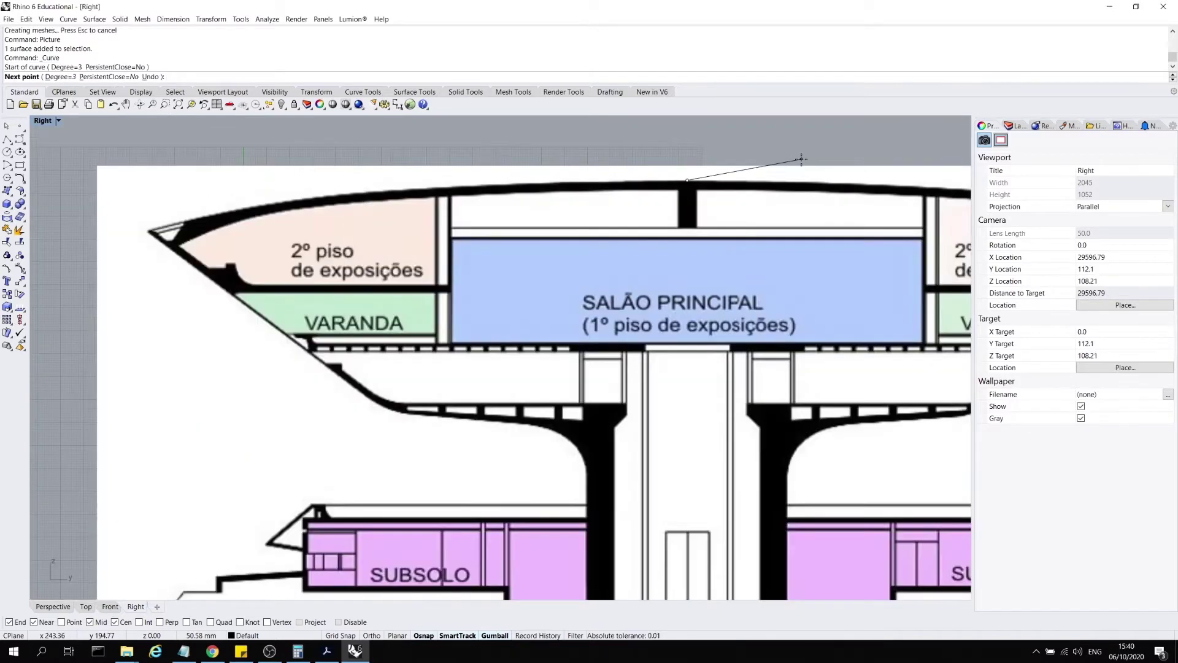
scroll(802, 160, "up", 4)
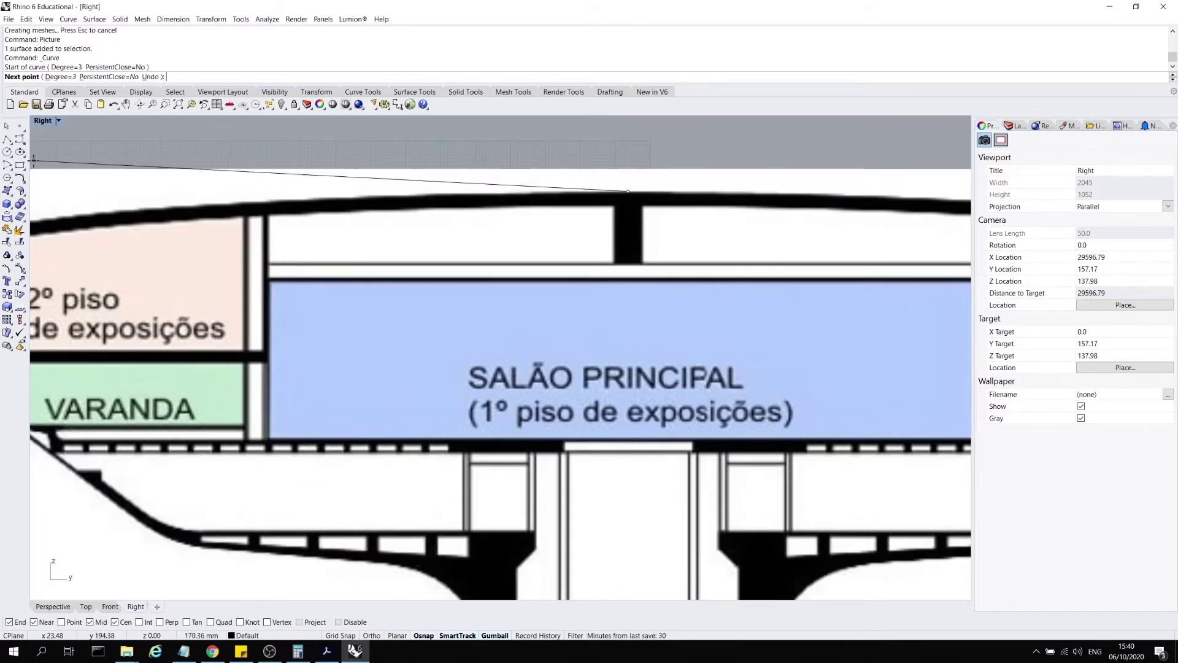
left_click(25, 143)
- Trace the roof's upper outline with an interpolated curve from the top centre of the section to the roof's left end
left_click(27, 145)
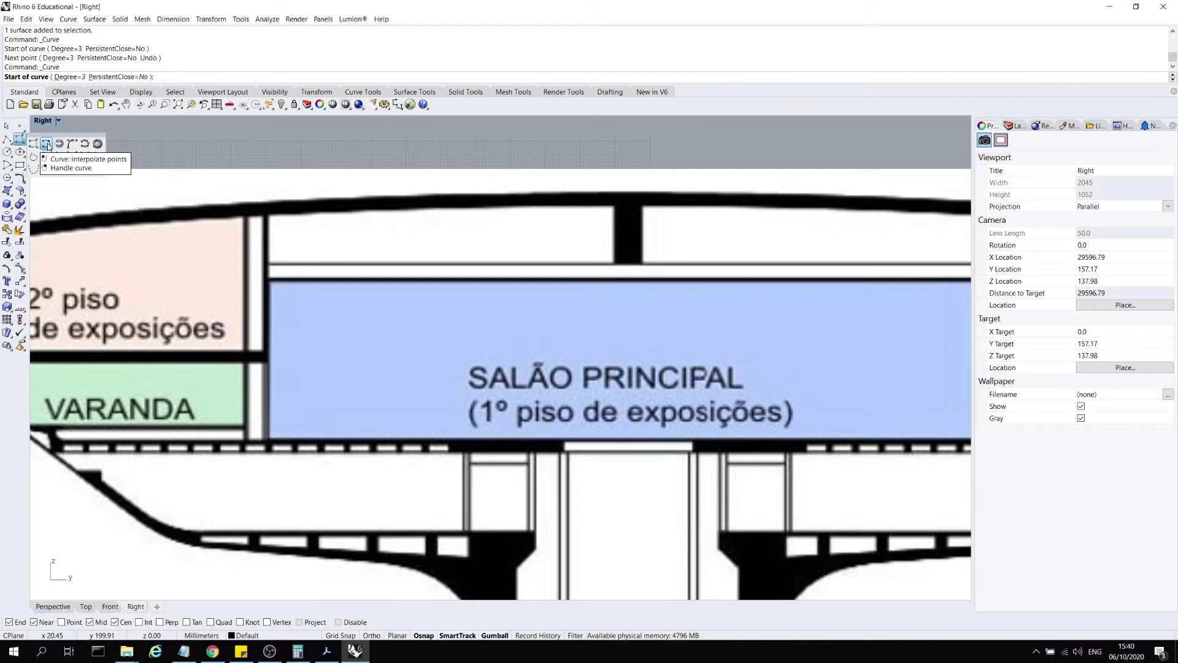
left_click(47, 144)
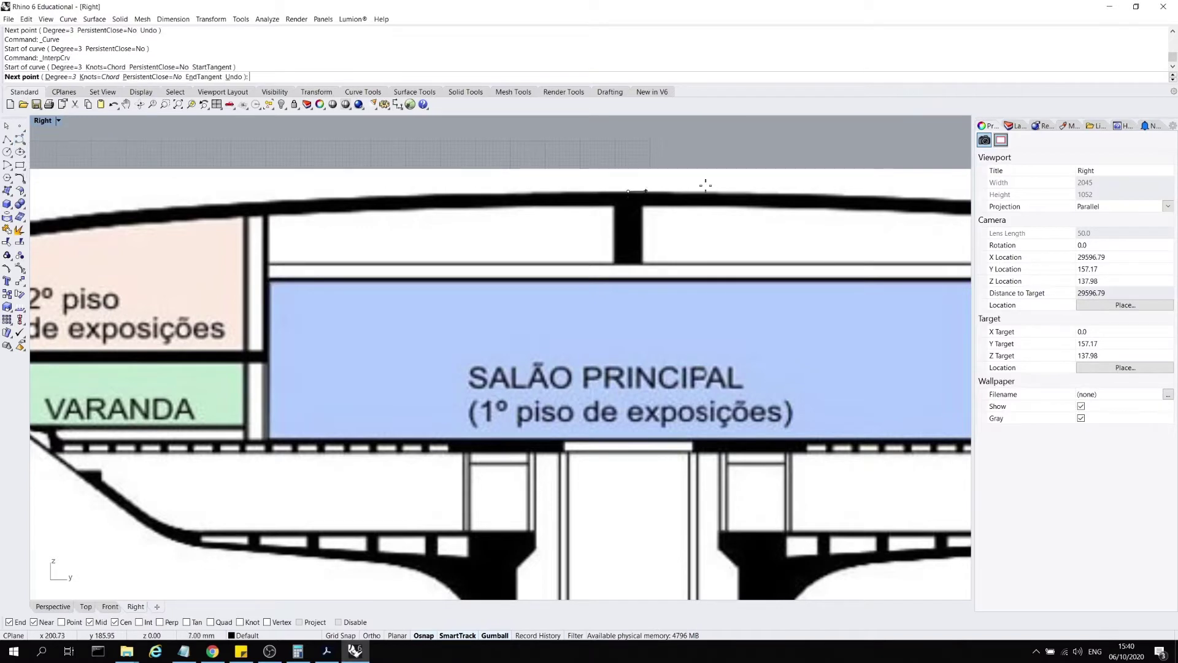
scroll(705, 184, "down", 3)
scroll(710, 179, "up", 2)
left_click(675, 185)
left_click(568, 186)
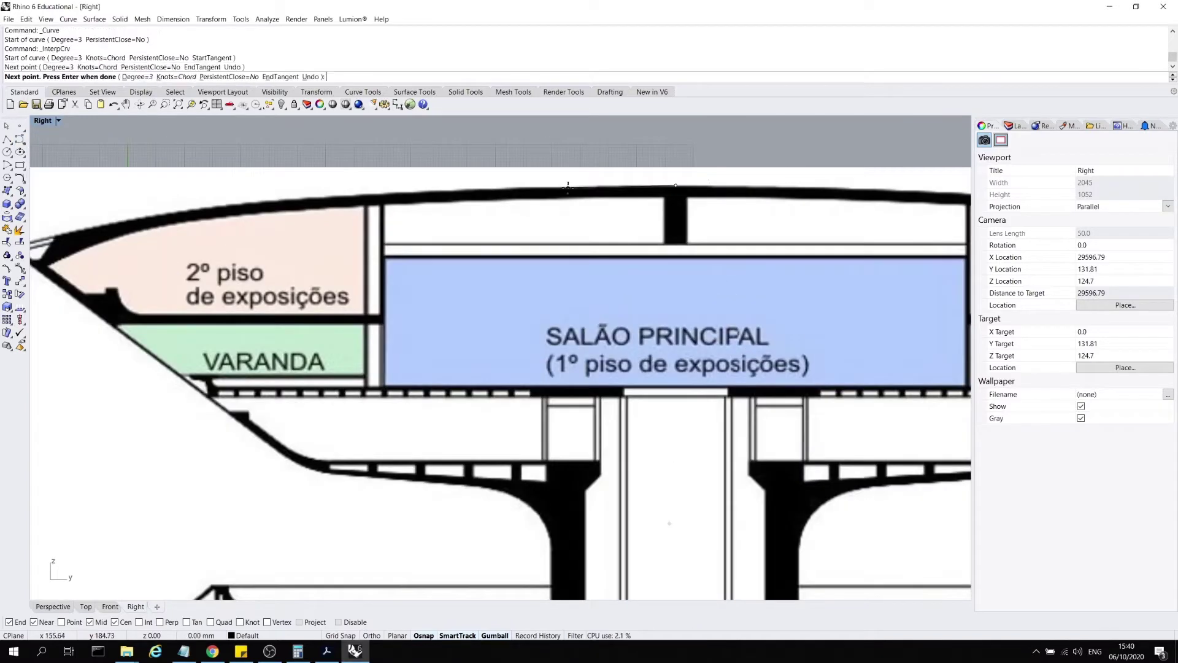
left_click(430, 191)
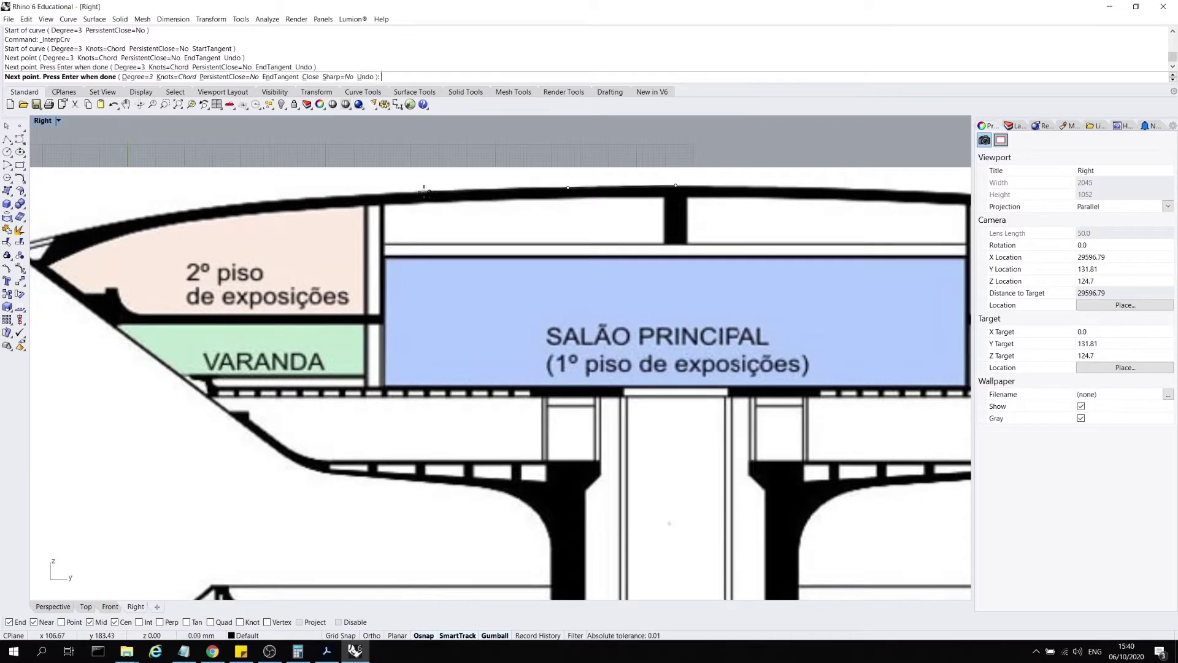
left_click(274, 199)
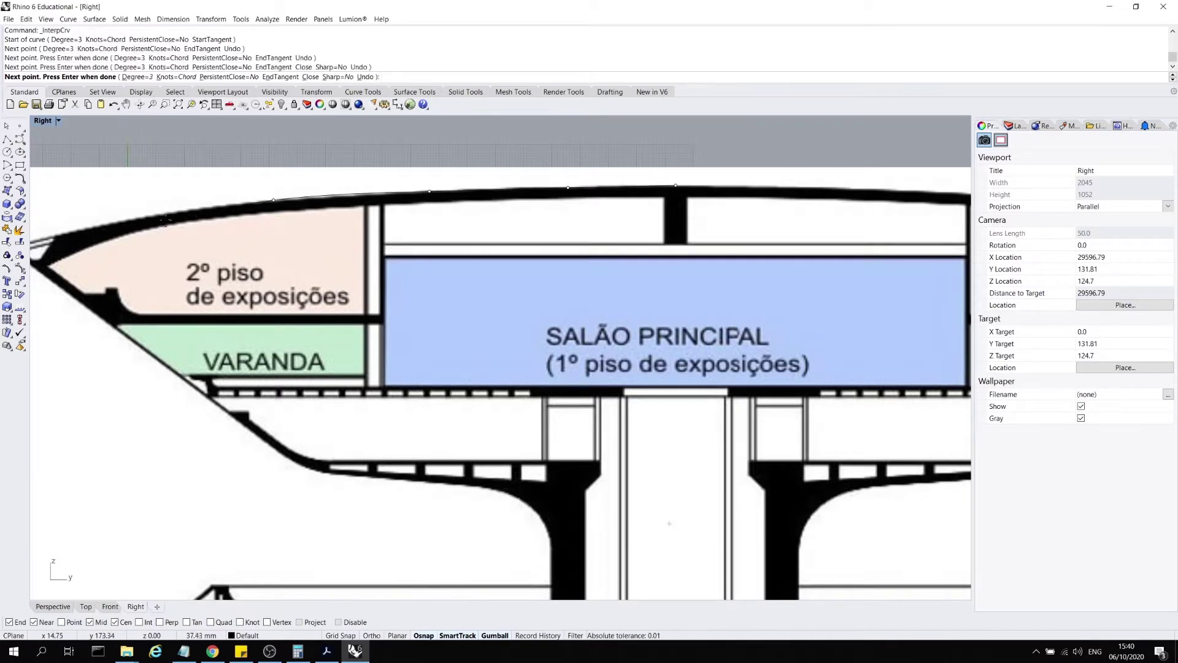
left_click(135, 217)
scroll(362, 178, "down", 4)
scroll(362, 176, "up", 3)
scroll(363, 175, "up", 2)
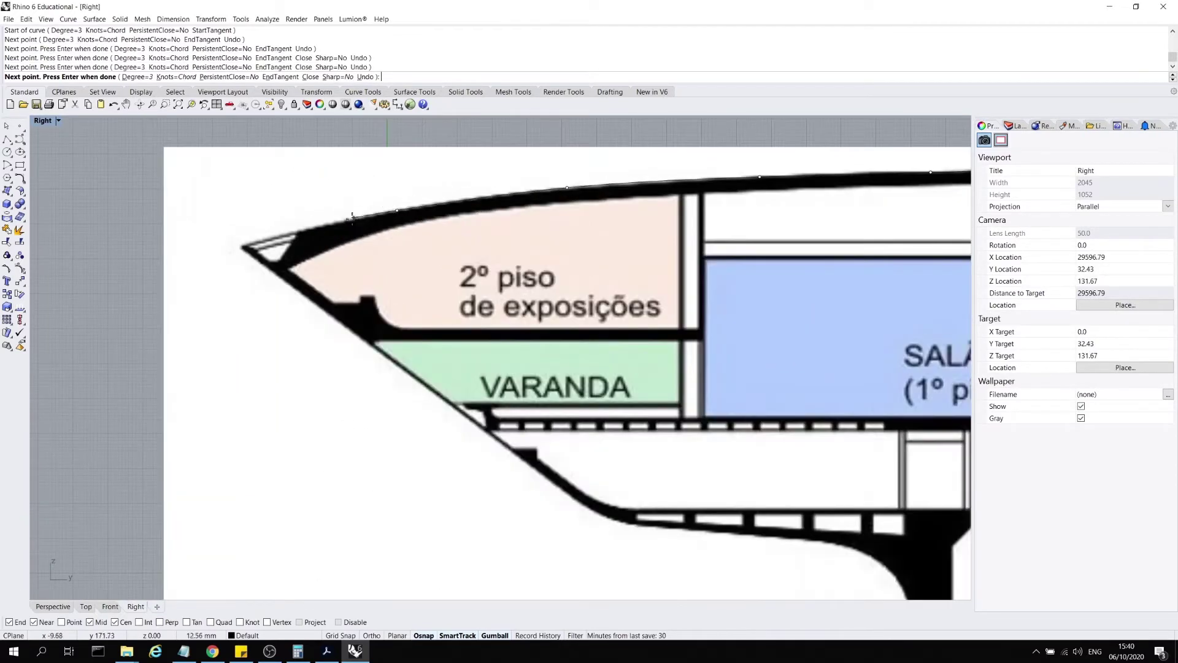
left_click(296, 231)
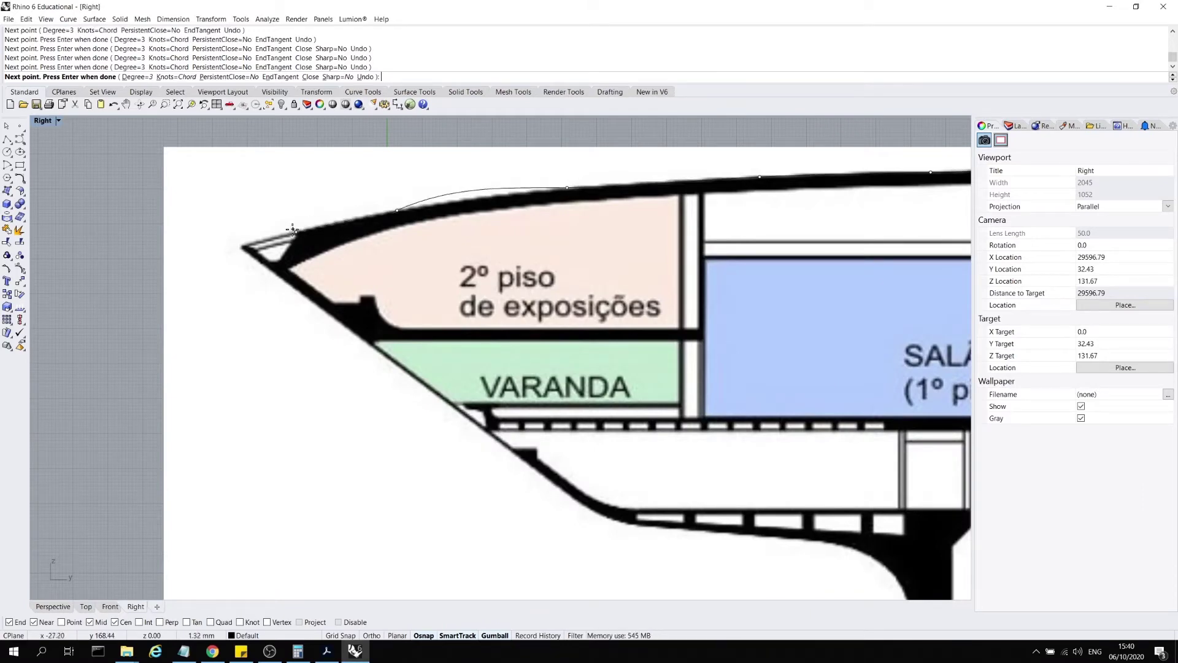
key("Return")
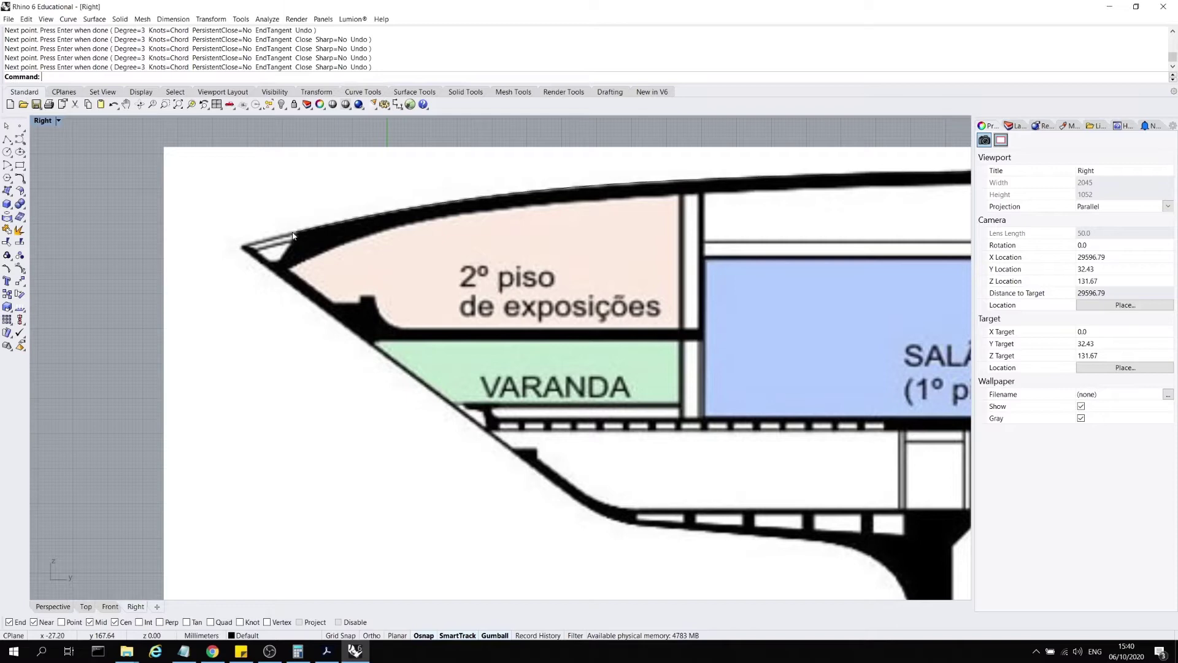
scroll(289, 225, "down", 2)
scroll(417, 190, "down", 3)
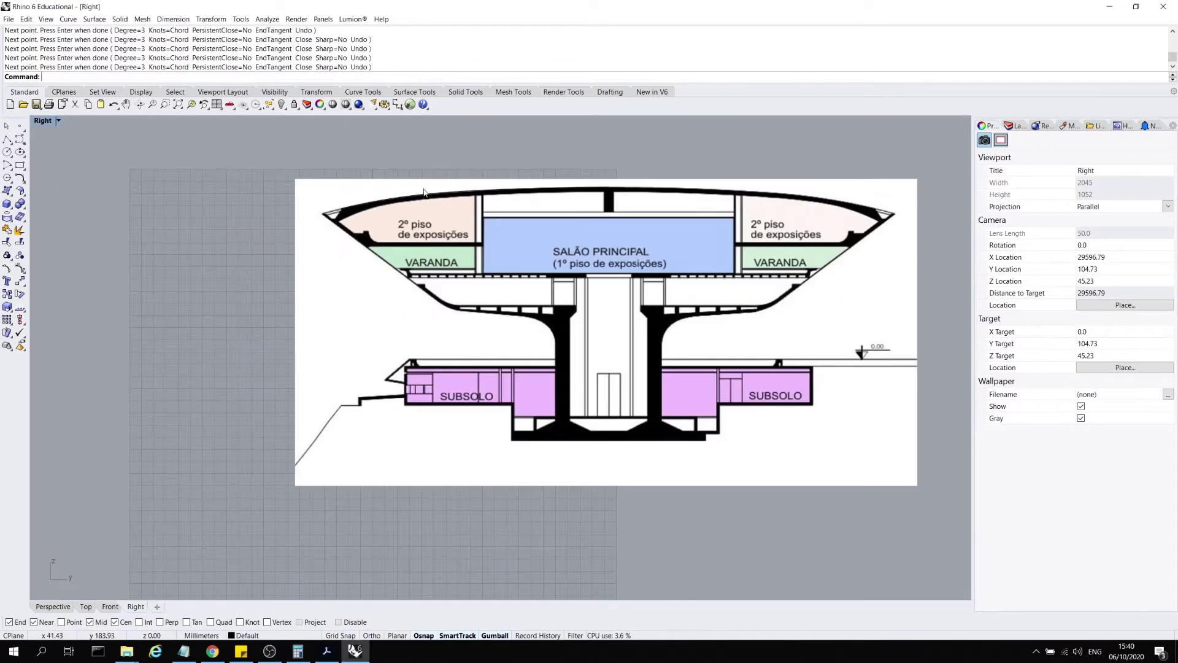
scroll(472, 179, "up", 3)
left_click(380, 213)
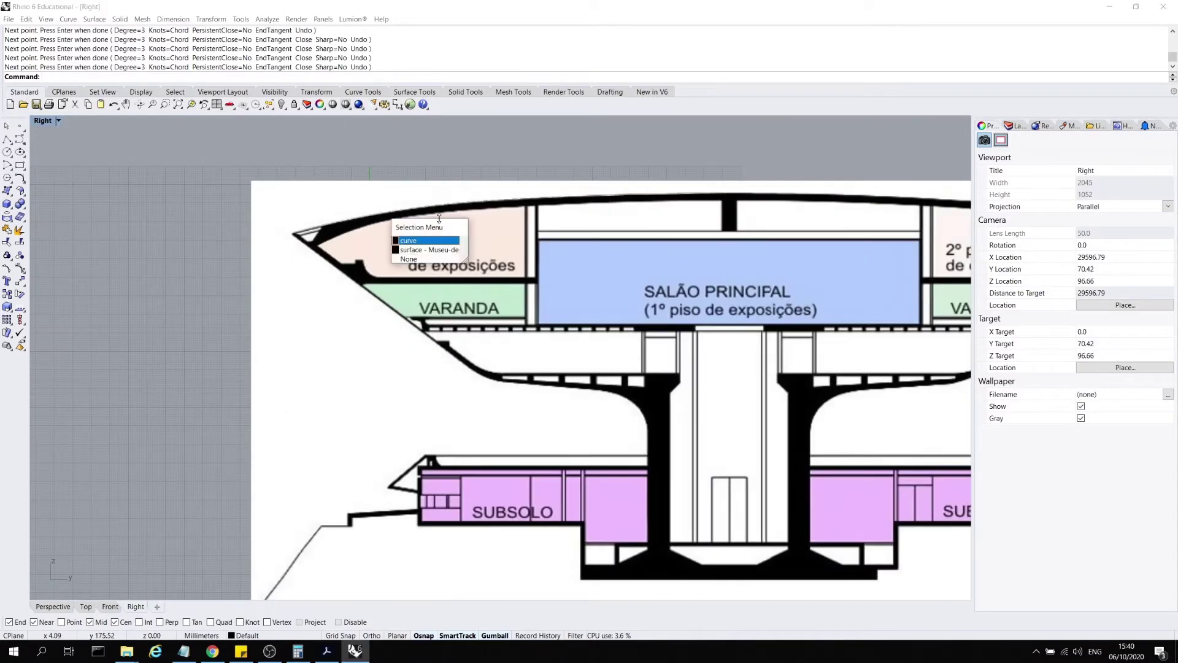
key("Escape")
- Show the layer list and move the cross-section picture to Layer 01
left_click(1016, 126)
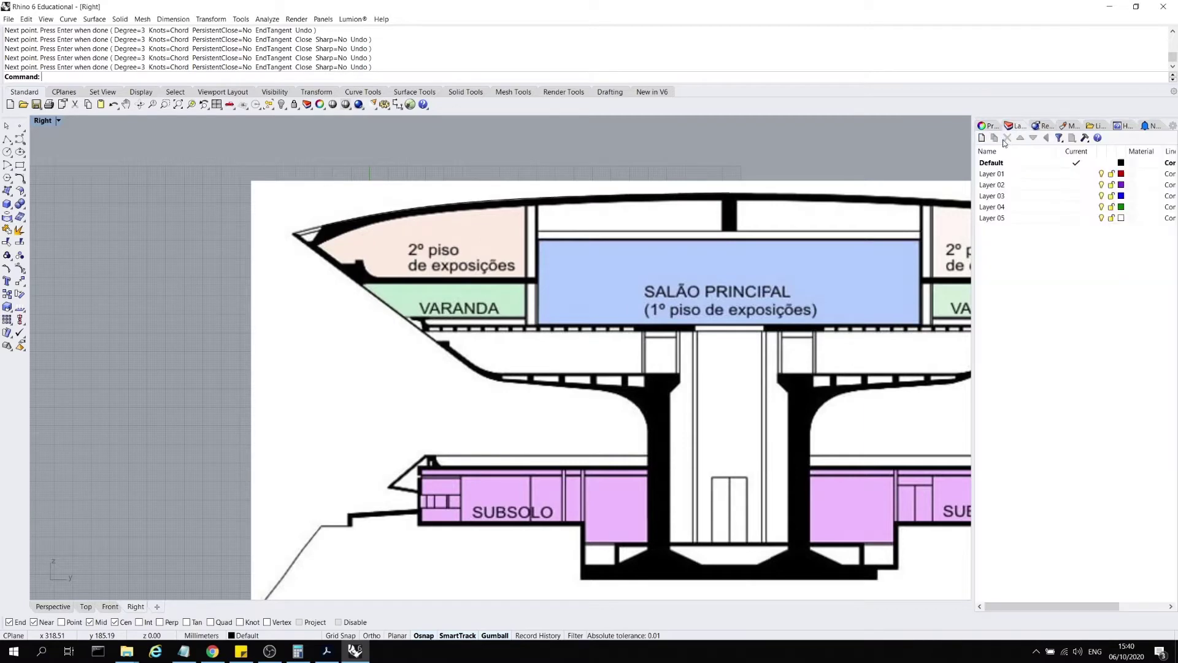
scroll(773, 325, "down", 3)
left_click(775, 322)
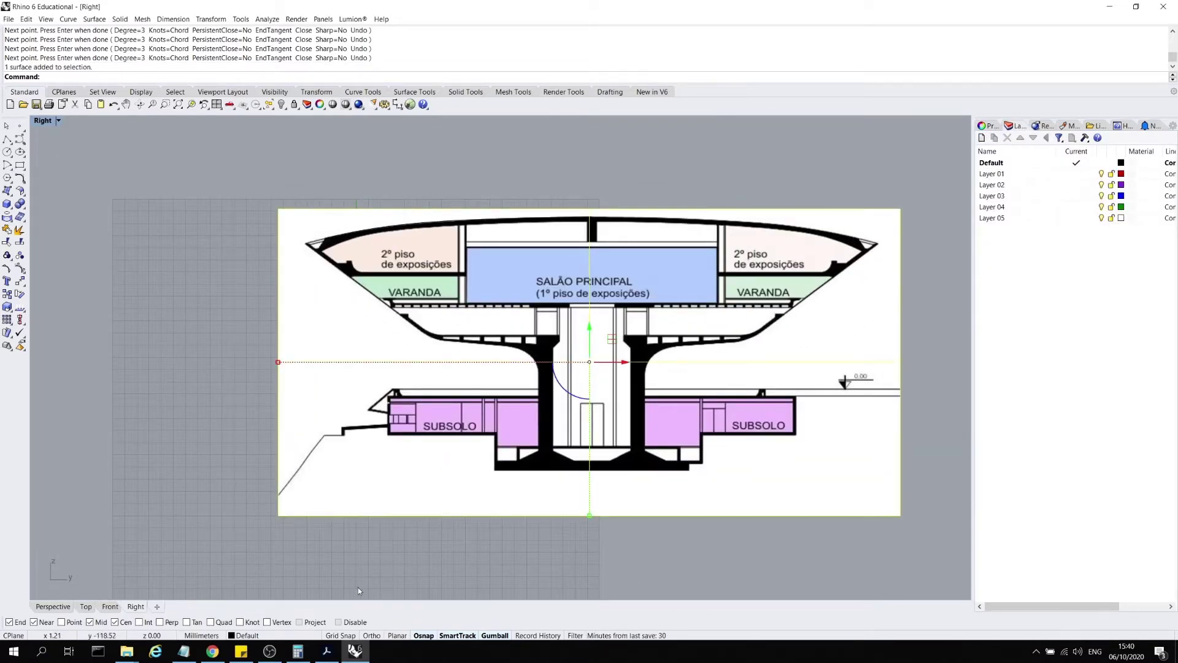
left_click(293, 641)
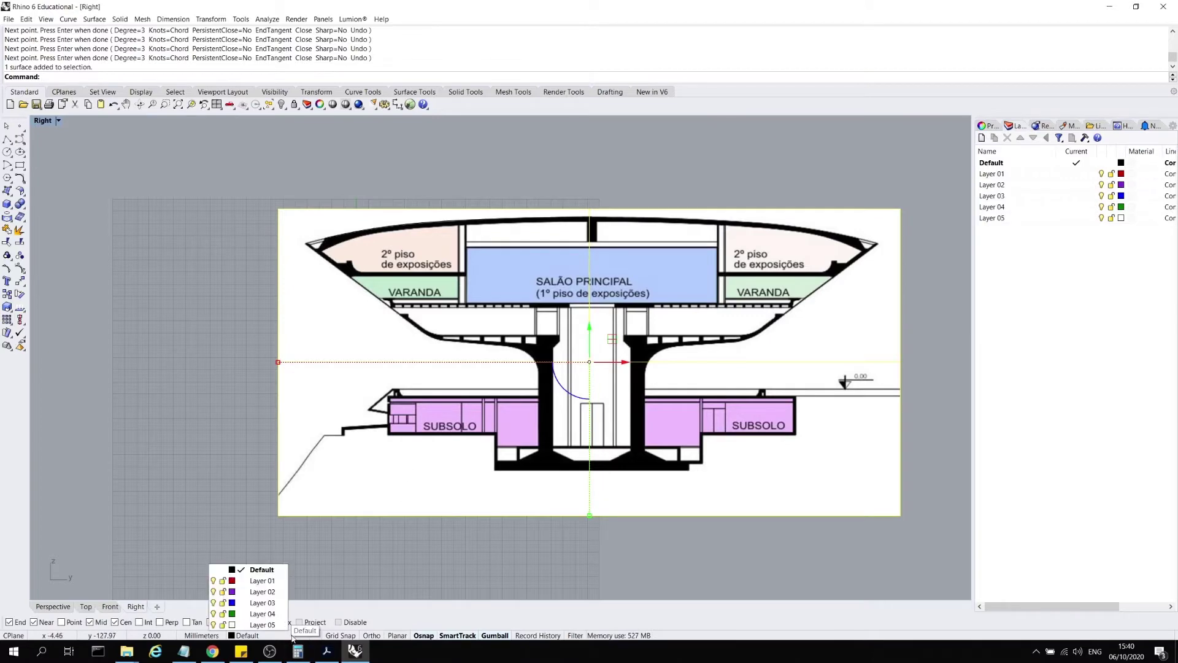
left_click(266, 586)
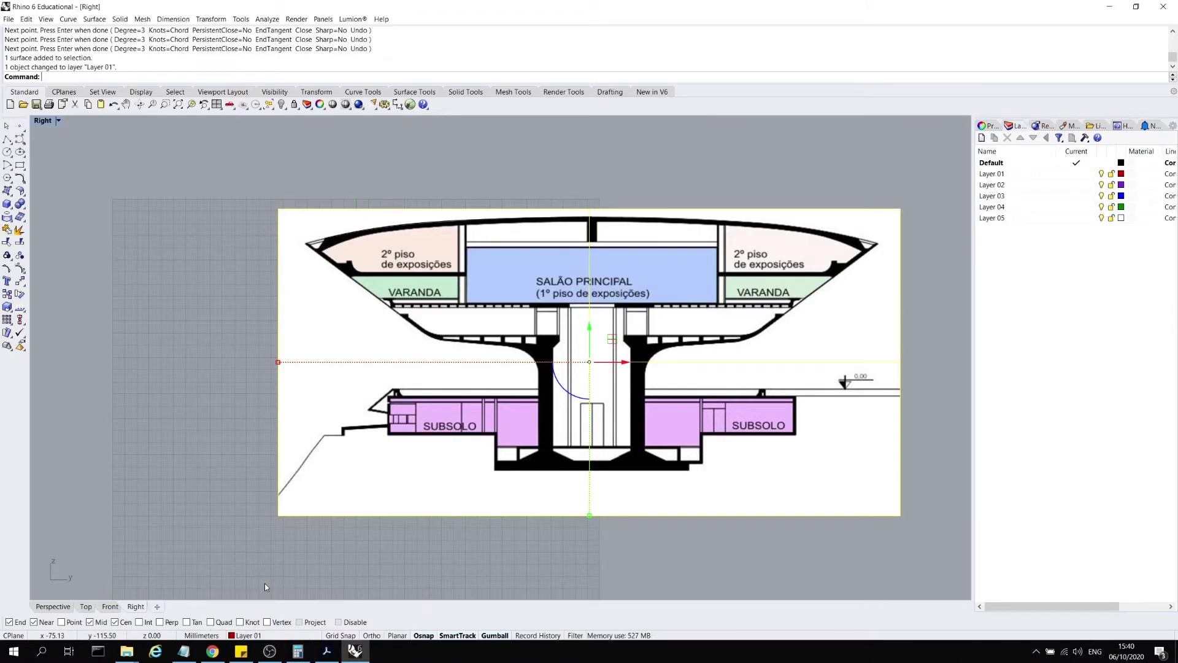
left_click(405, 579)
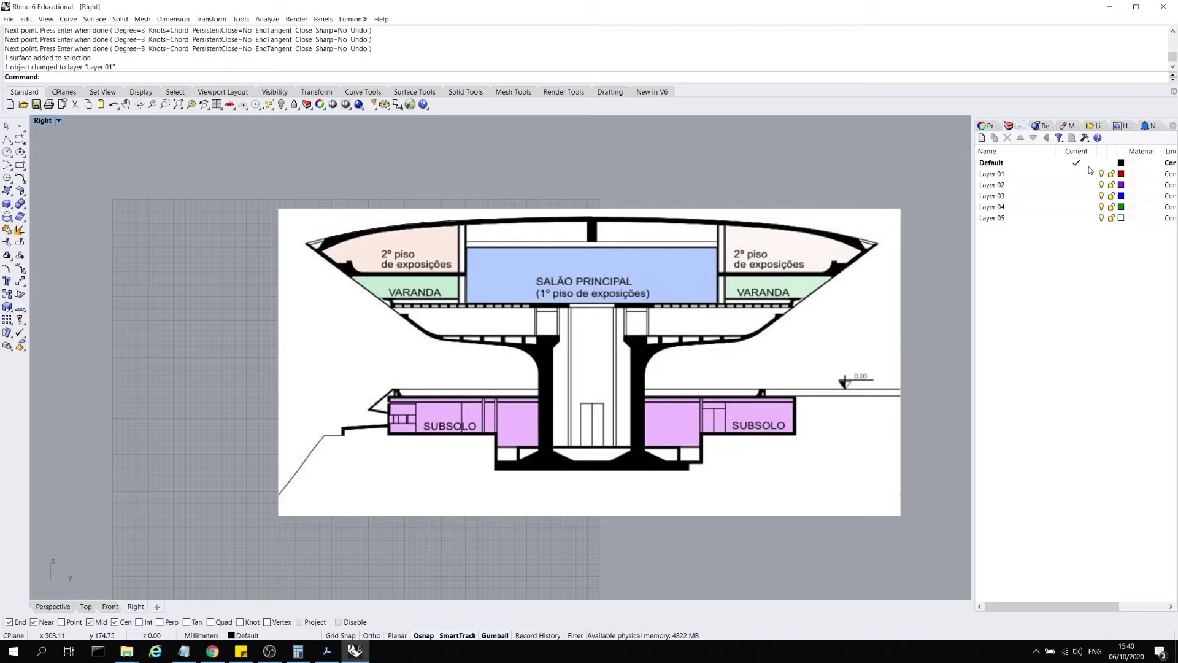
- Change the Default layer's colour from the layer list to Red and check the traced roof curve over the whole section
left_click(1012, 165)
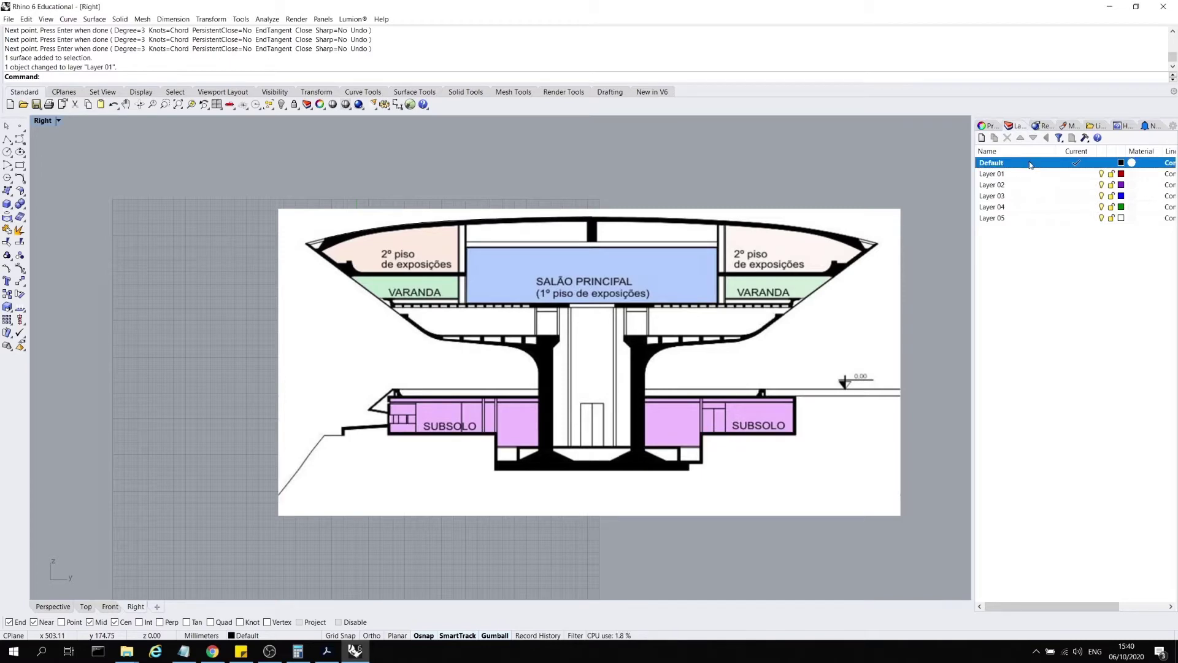
left_click(1121, 163)
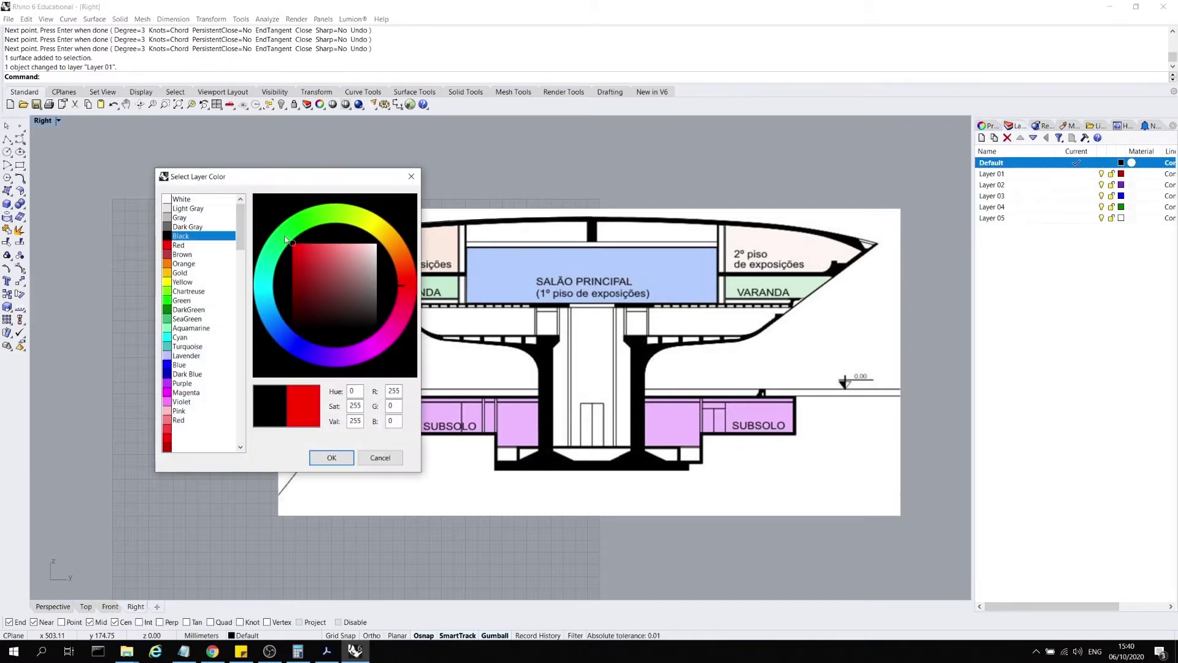
left_click(332, 457)
left_click(463, 484)
scroll(428, 159, "up", 3)
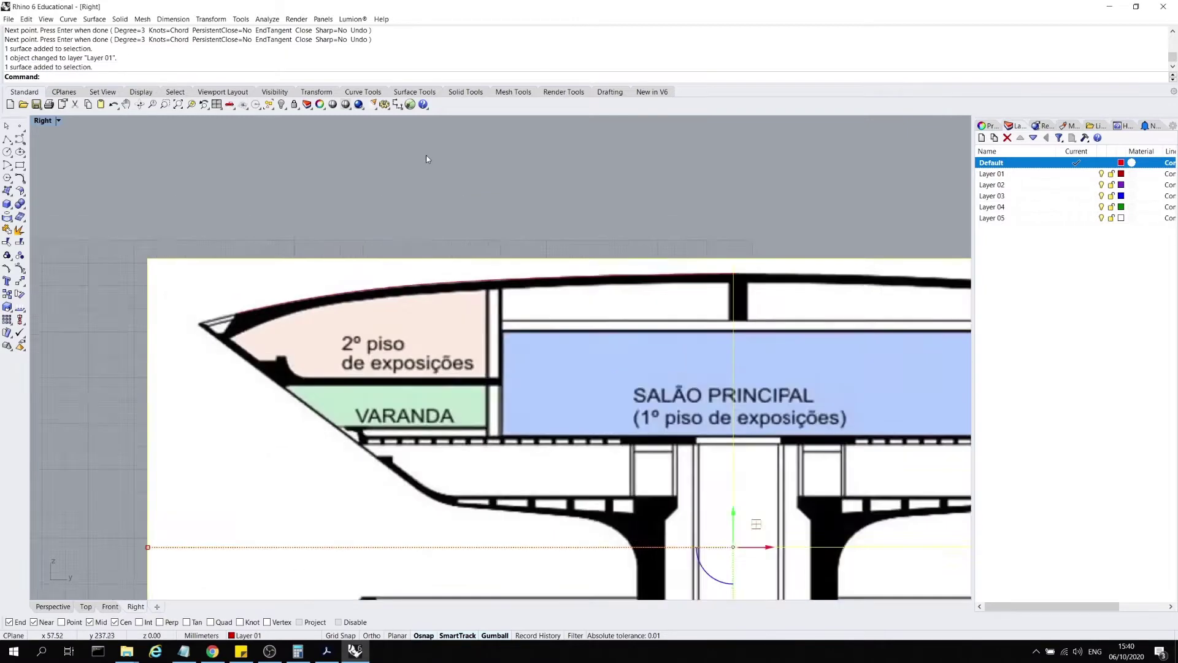
key("Escape")
scroll(539, 245, "down", 2)
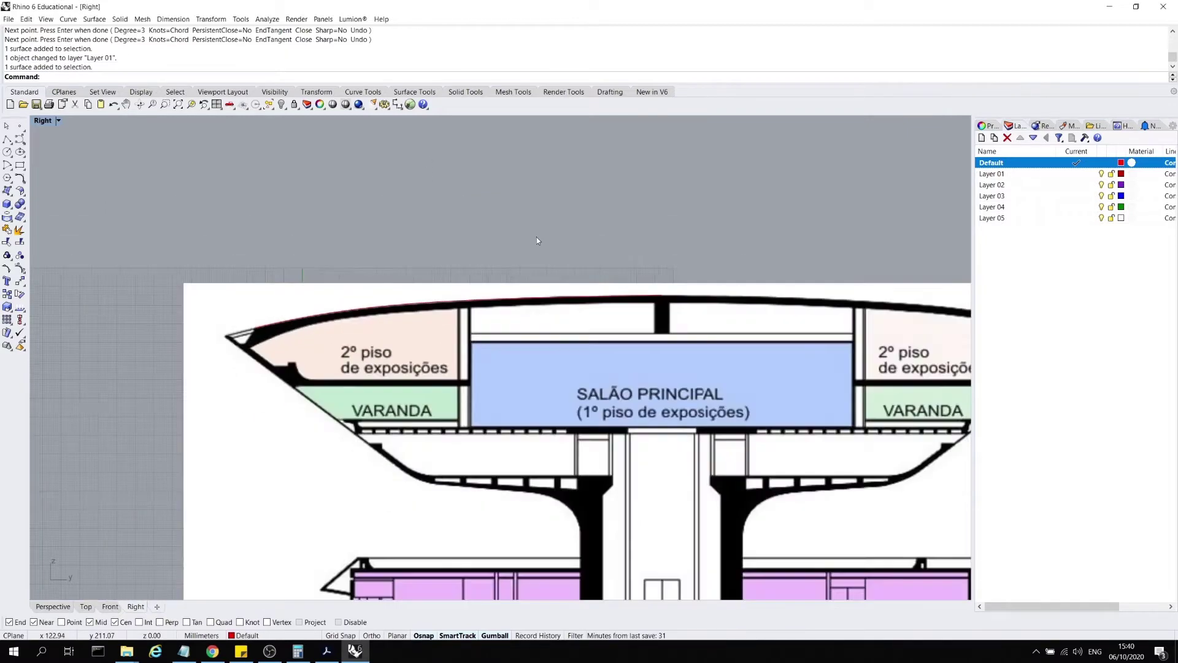
scroll(531, 235, "down", 2)
scroll(347, 265, "up", 2)
scroll(347, 265, "down", 2)
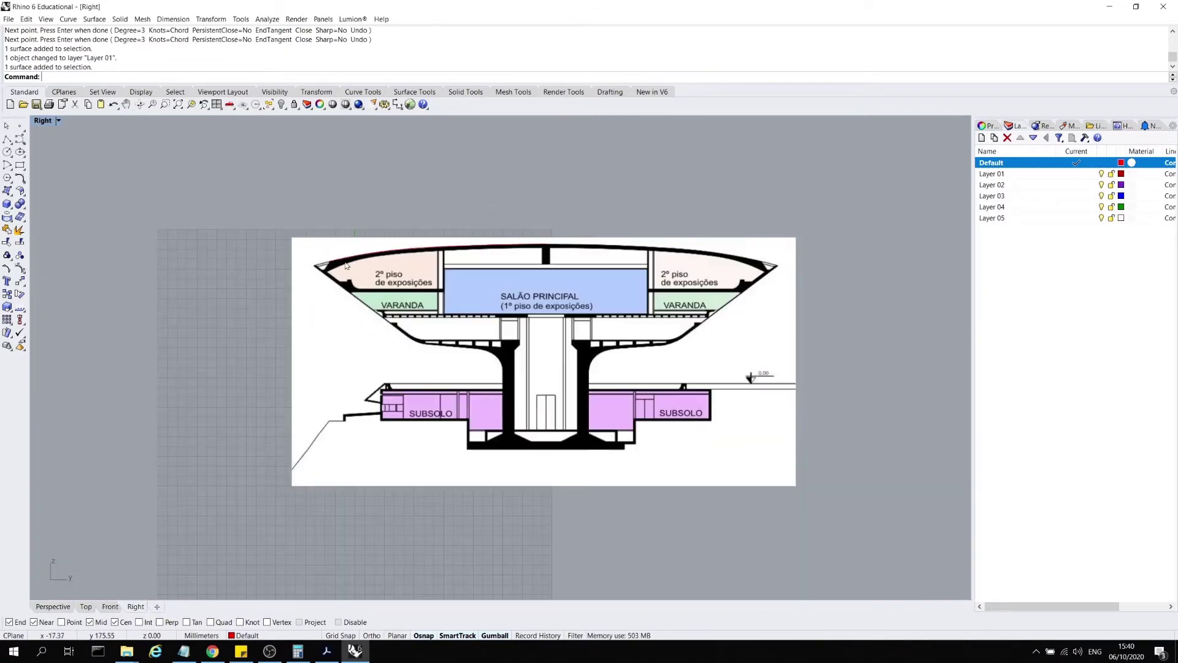
- Raise the object transparency of the cross-section picture's material to slightly more than half so traced curves show up clearly
left_click(793, 310)
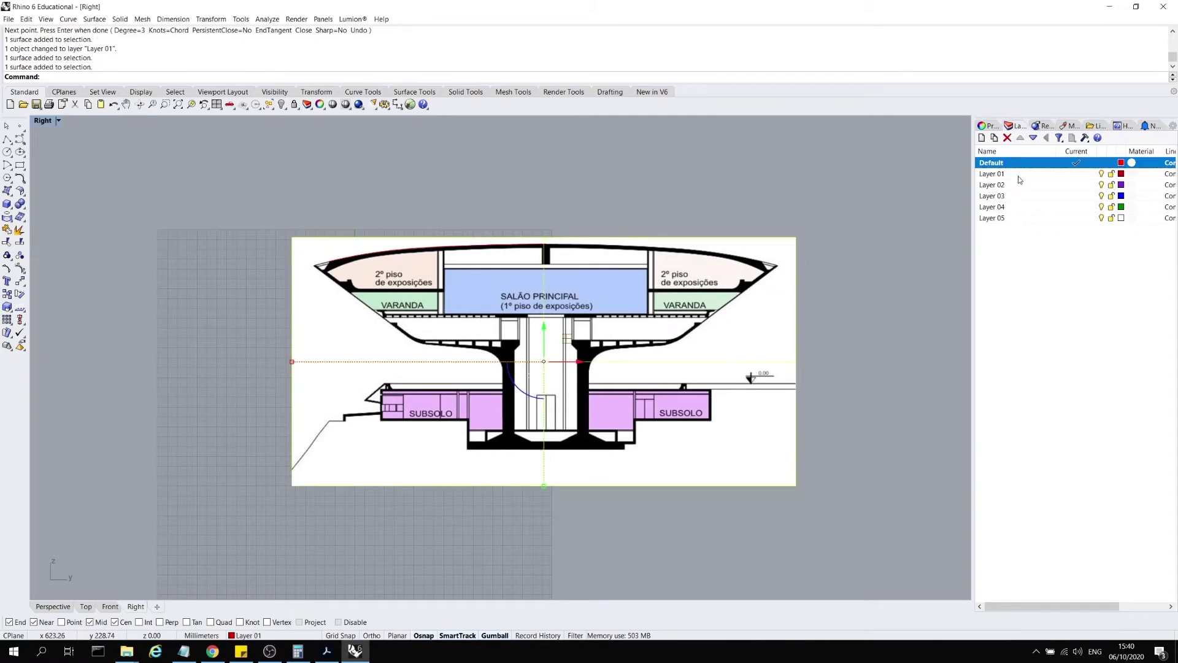
left_click(989, 127)
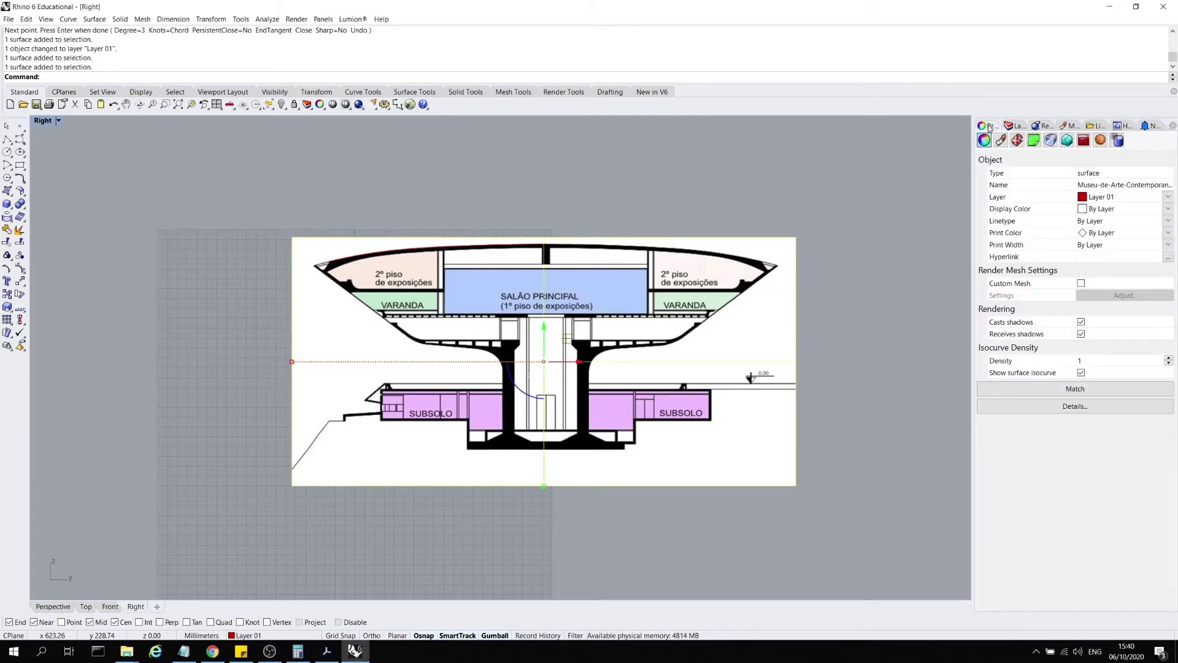
left_click(1001, 140)
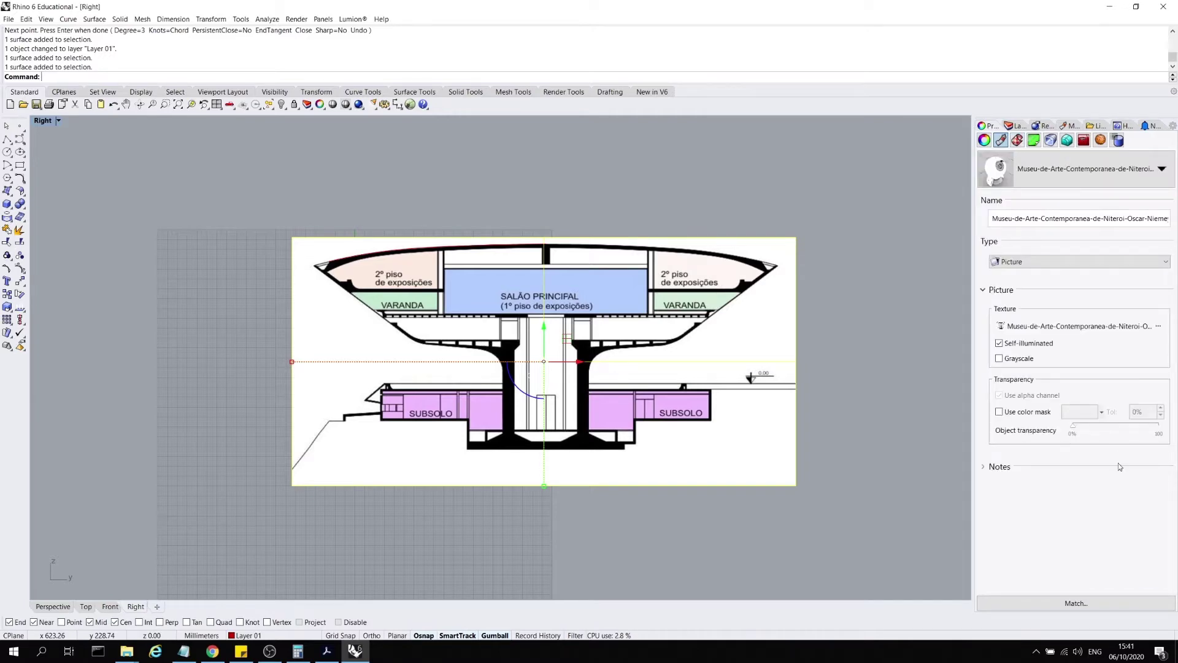
left_click_drag(1077, 432, 1124, 430)
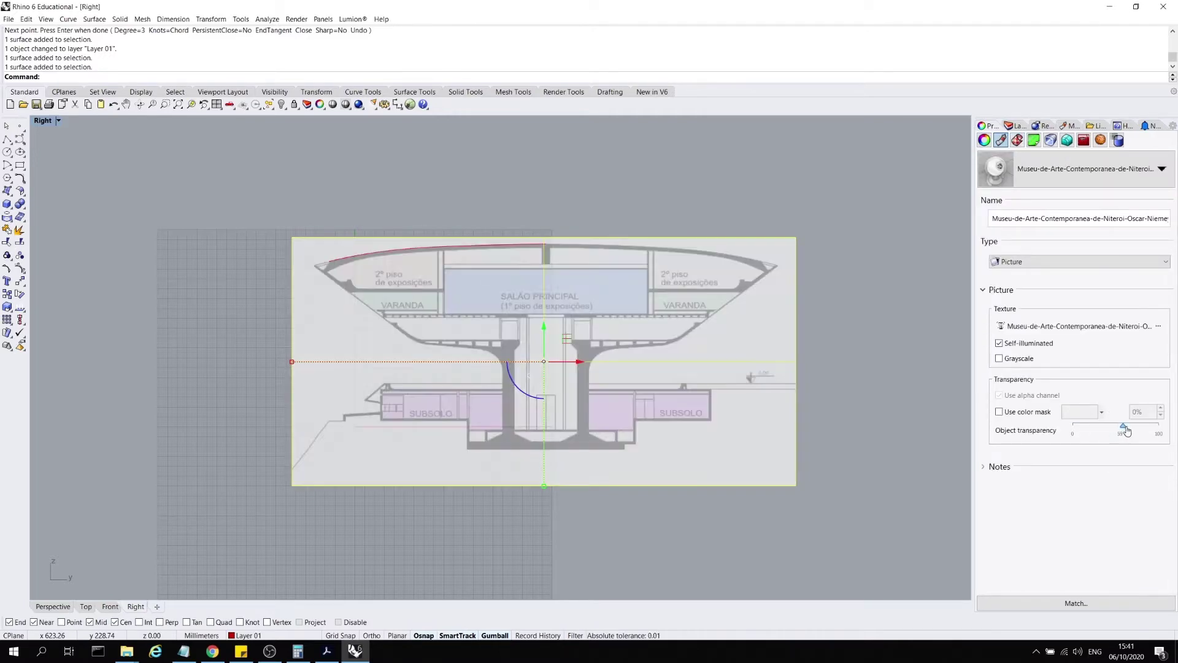
left_click(893, 366)
- Return to the layer list and lock Layer 01 so the cross-section picture cannot be selected
left_click(1025, 127)
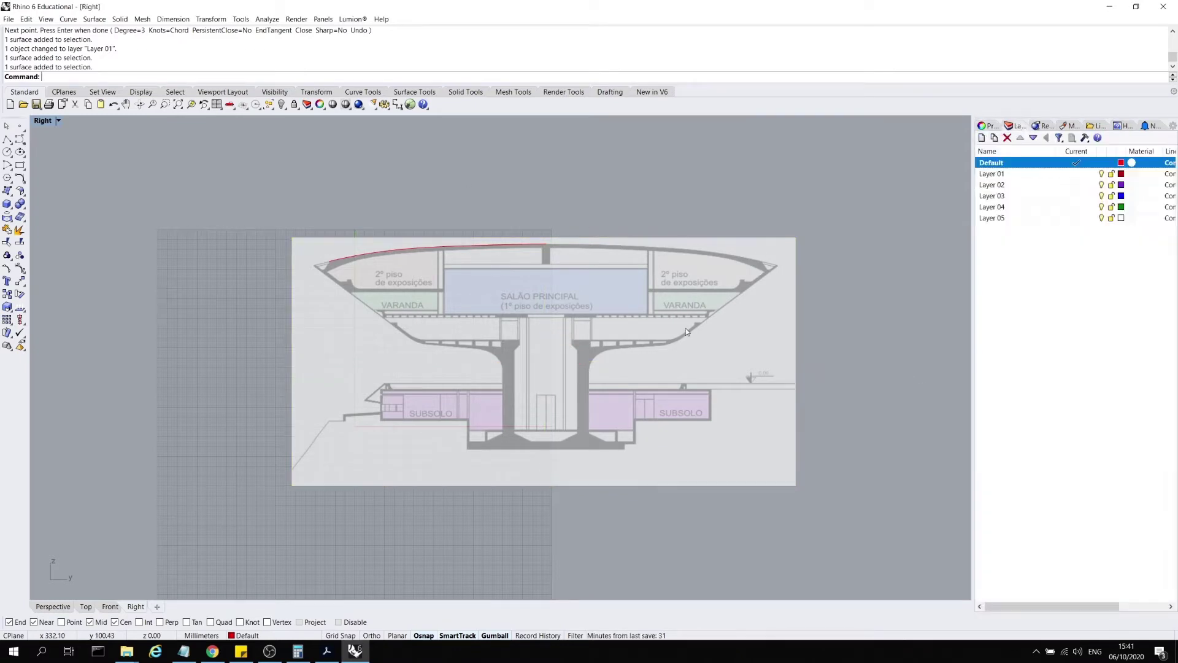
left_click(686, 328)
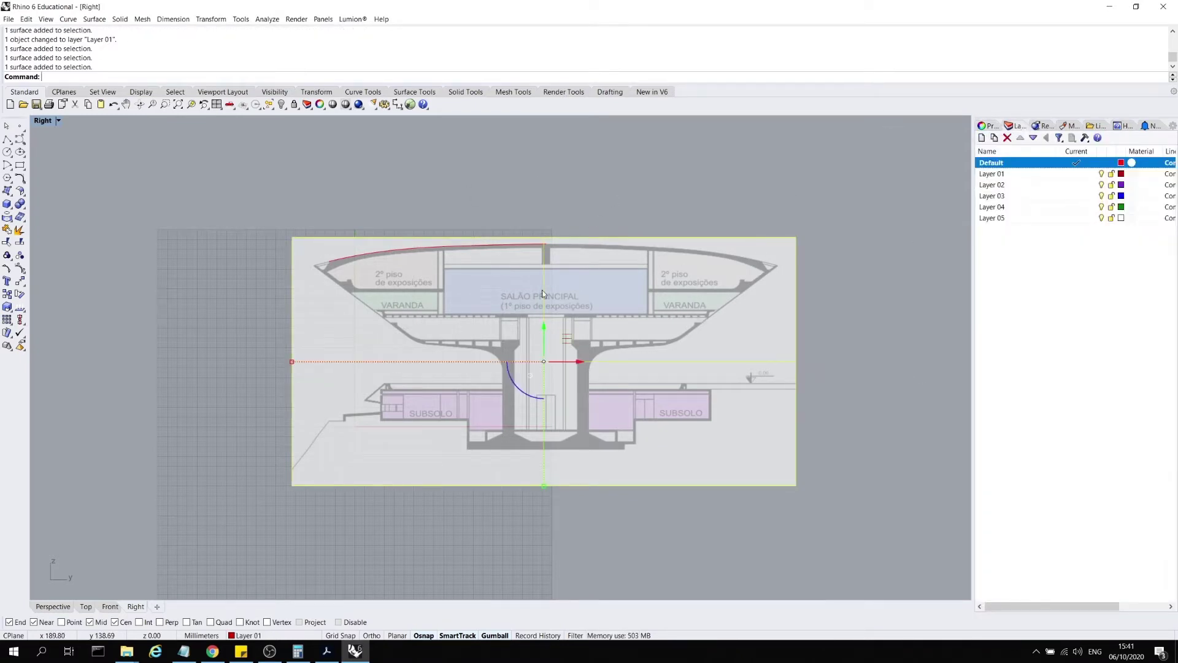
left_click(896, 308)
left_click(767, 307)
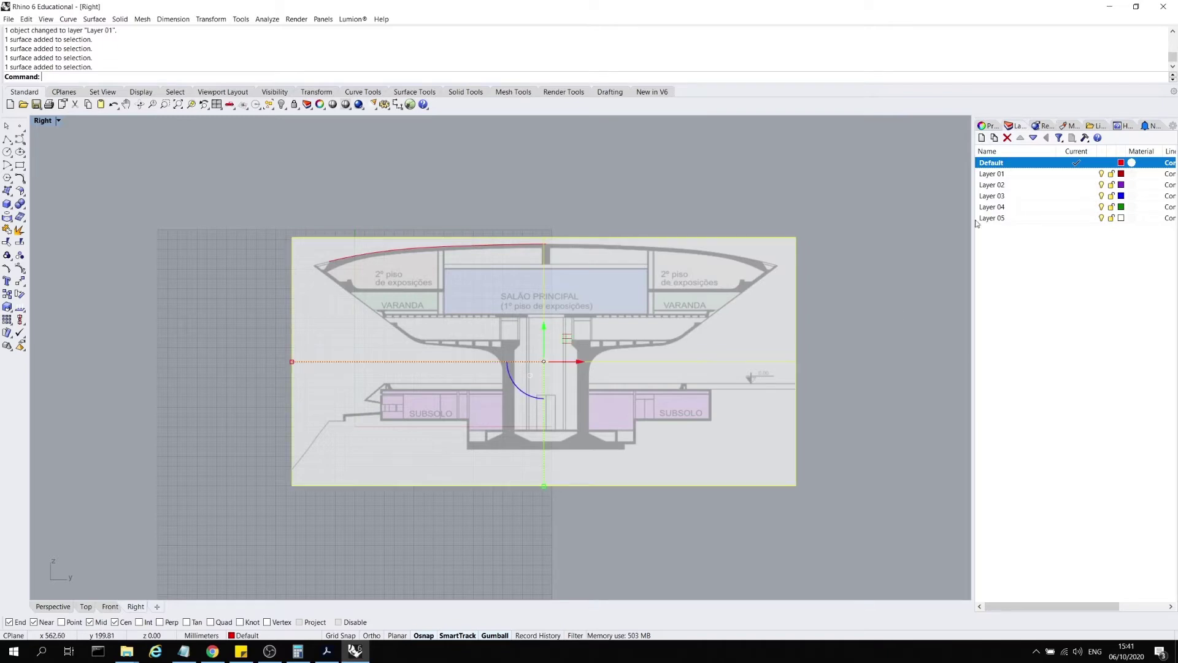
left_click(1110, 174)
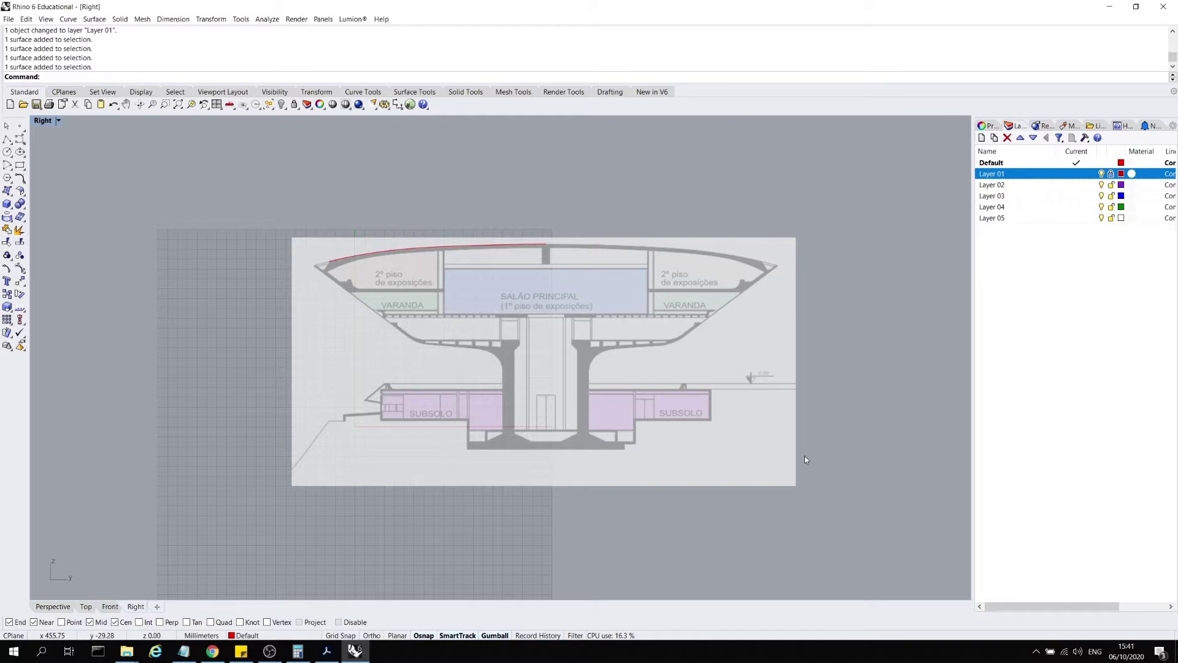
- Draw a vertical centre line with Polyline and Ortho from the roof curve's centre end down past the picture's lower edge
scroll(337, 265, "up", 5)
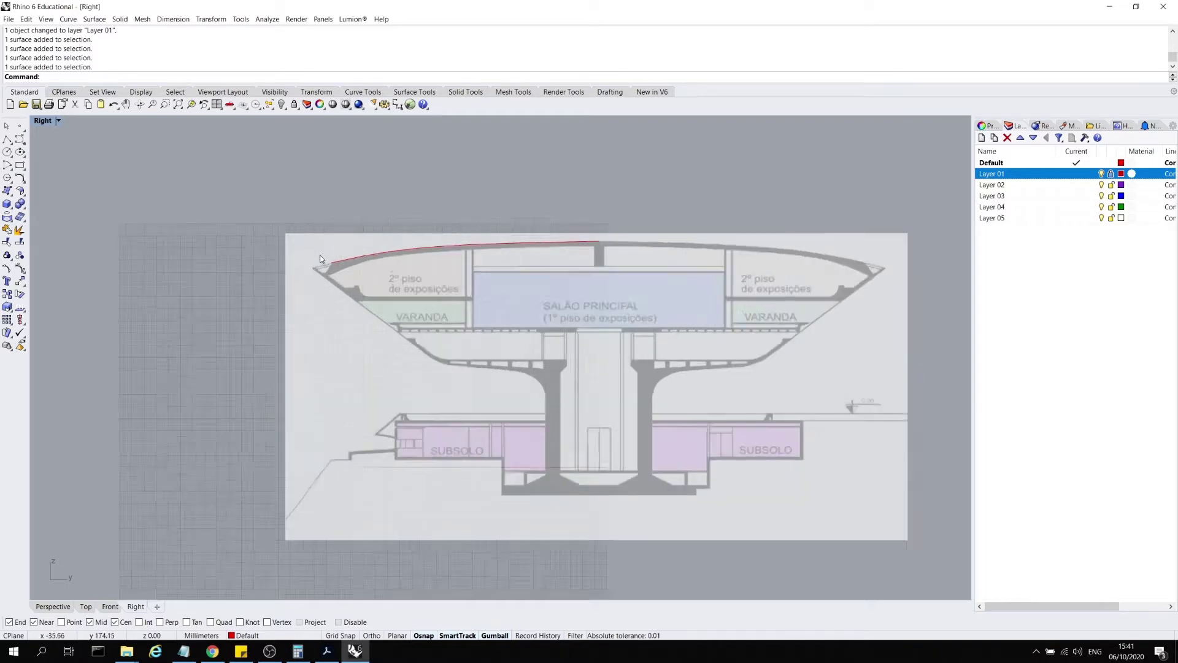
scroll(302, 292, "down", 2)
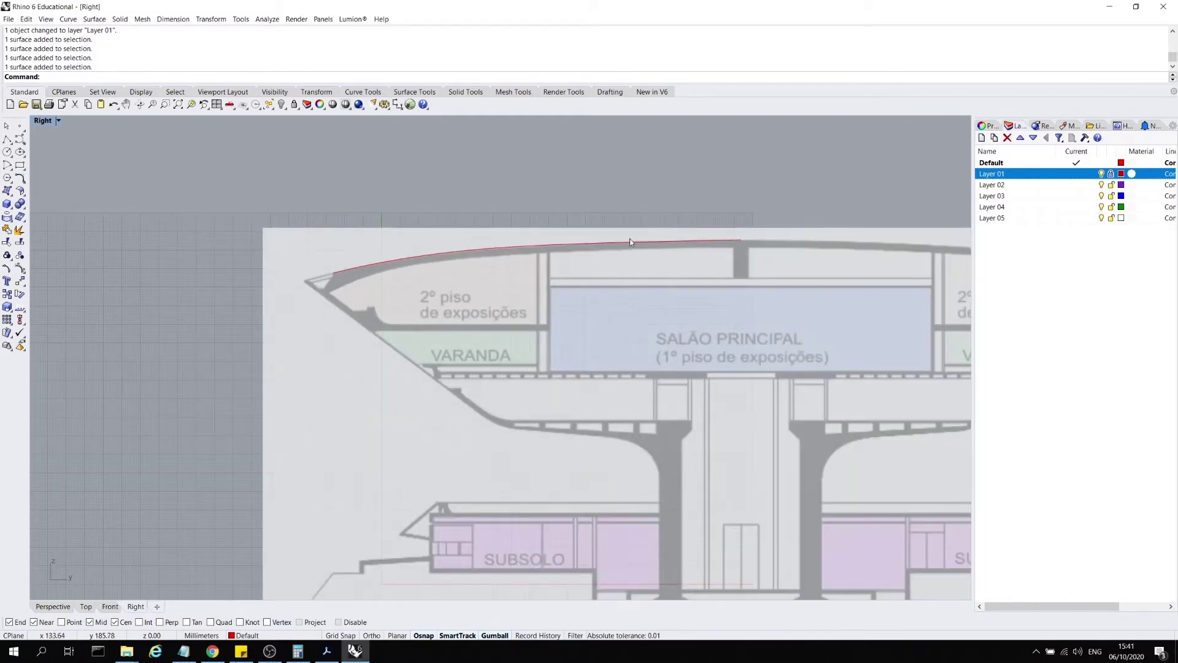
left_click(6, 140)
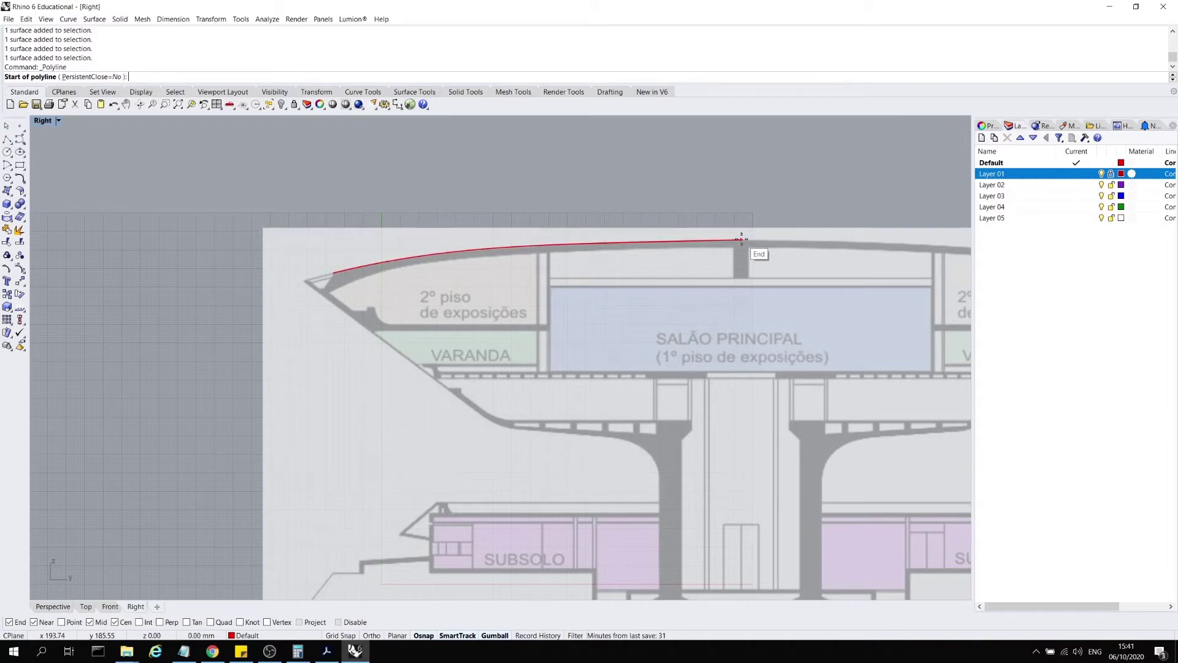
left_click(742, 239)
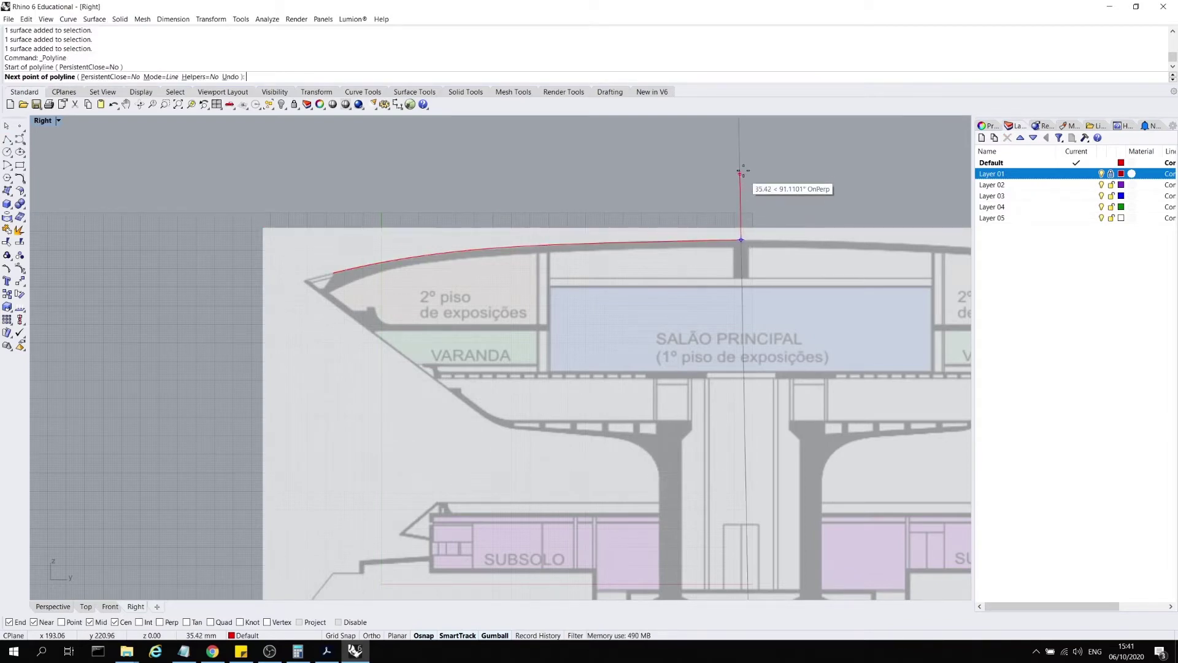
scroll(741, 161, "down", 3)
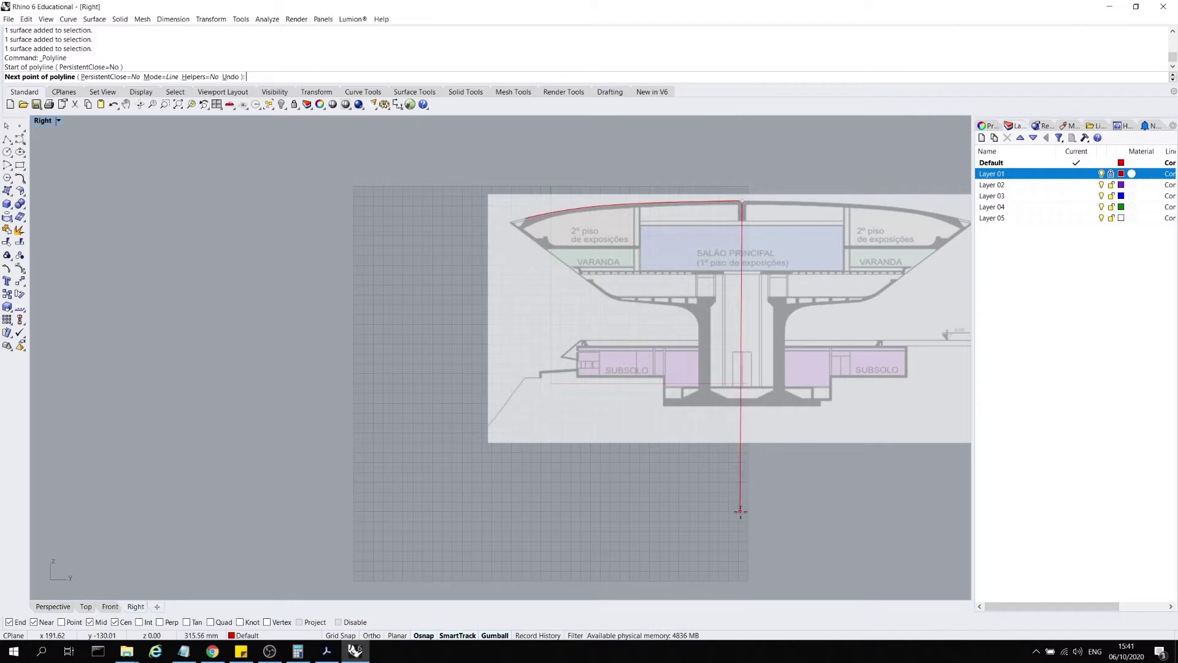
left_click(373, 636)
left_click(696, 523)
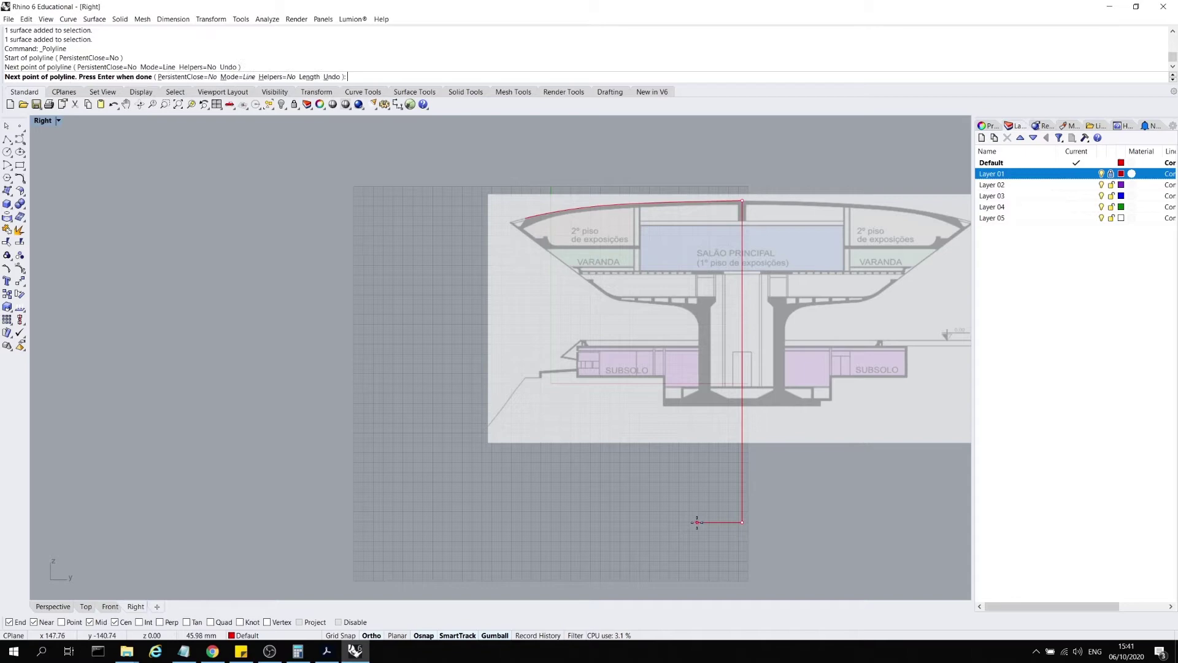
key("Return")
- Move the centre line straight up until it extends above the roof, and turn off Ortho
left_click(742, 492)
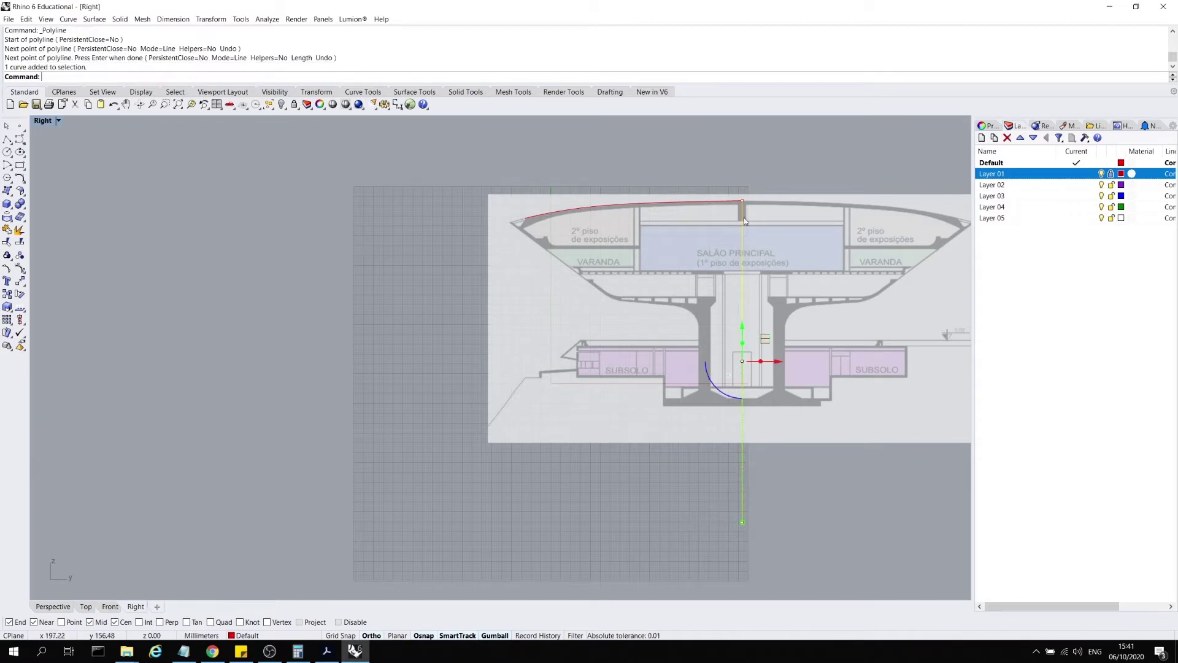
left_click_drag(742, 327, 702, 178)
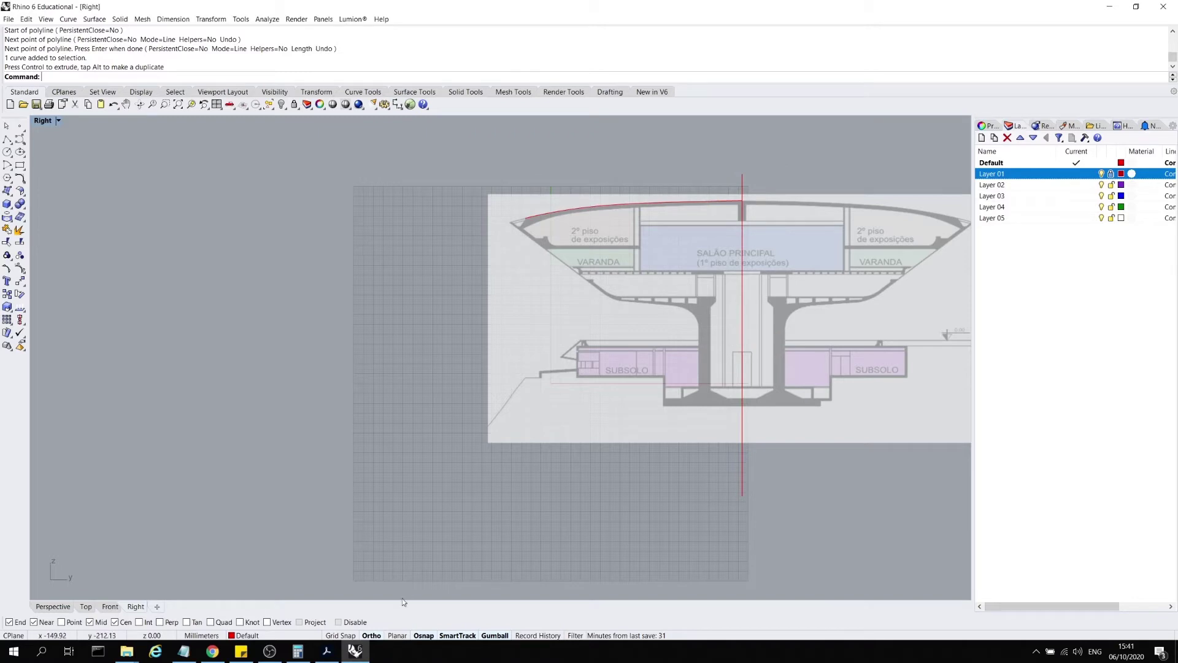
left_click(370, 637)
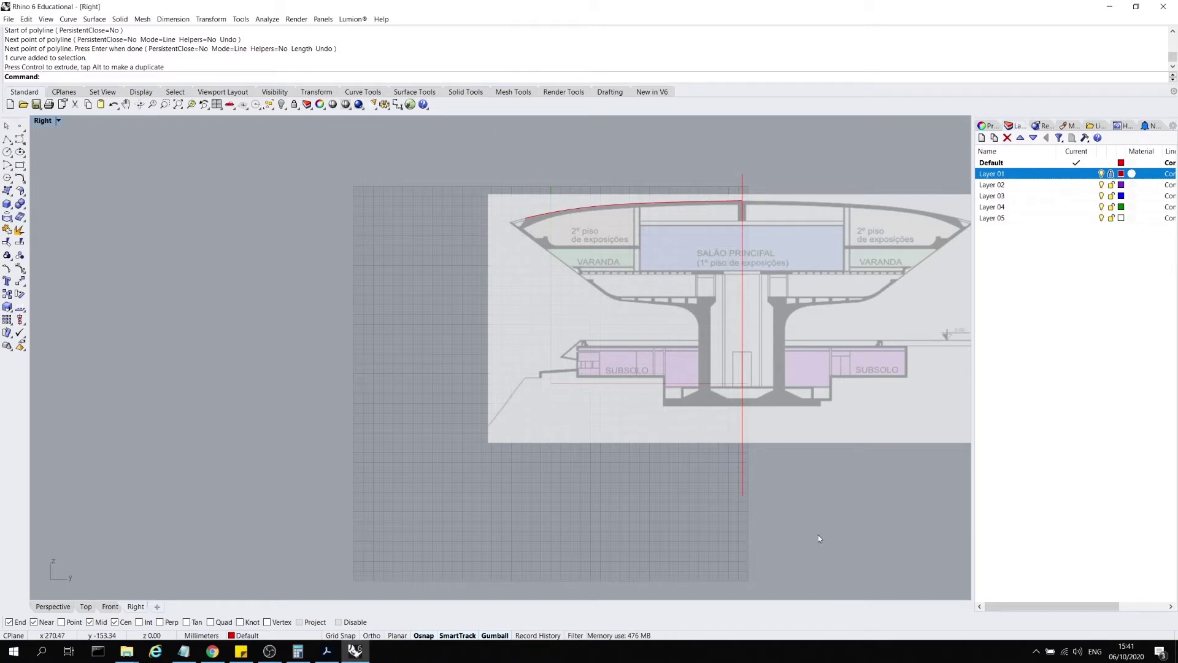
- Start a polyline at the roof curve's left end and trace the eave's gutter notch out around its pointed tip
left_click(8, 139)
scroll(480, 213, "up", 5)
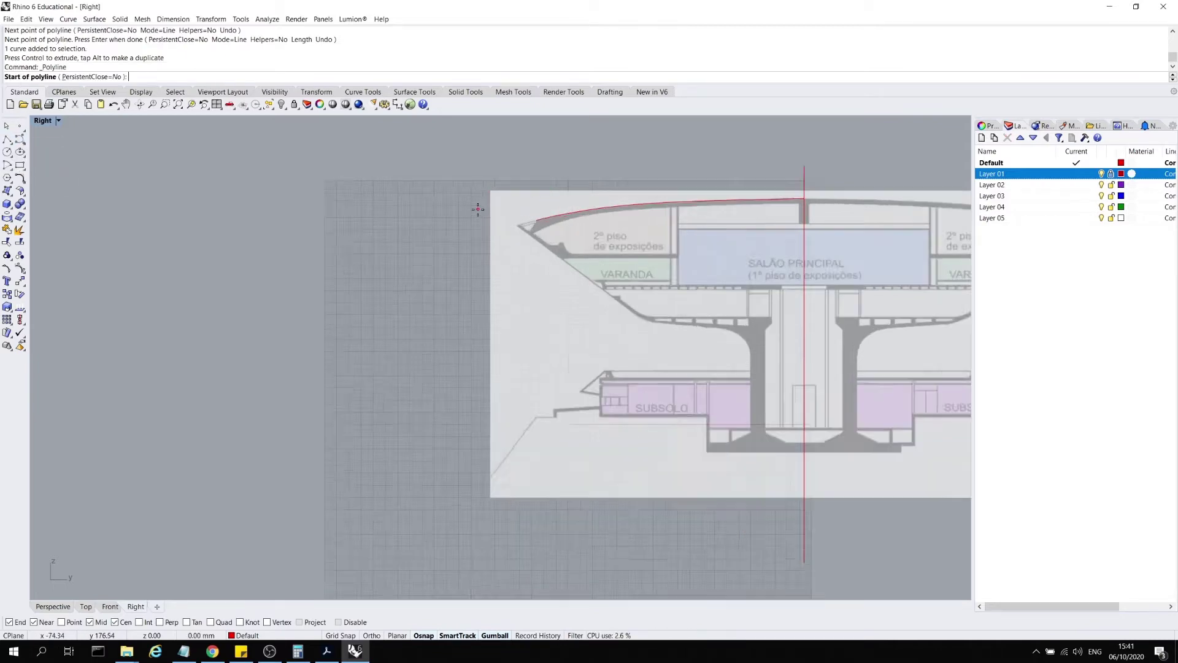
scroll(480, 213, "up", 2)
left_click(730, 252)
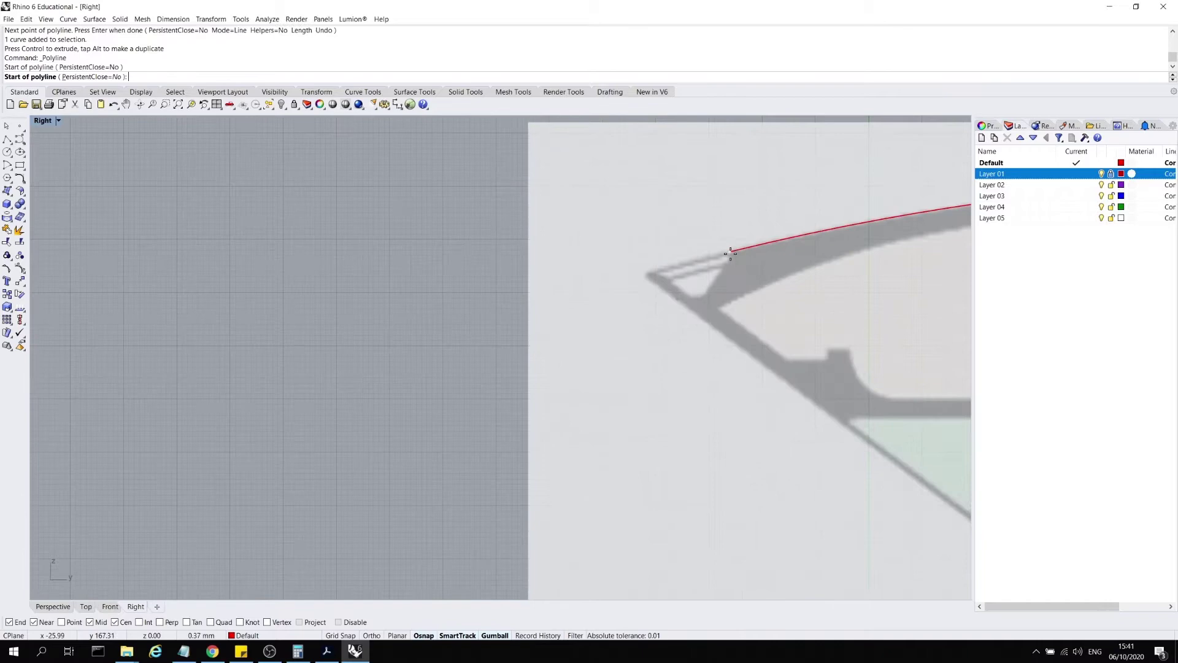
left_click(707, 295)
left_click(697, 298)
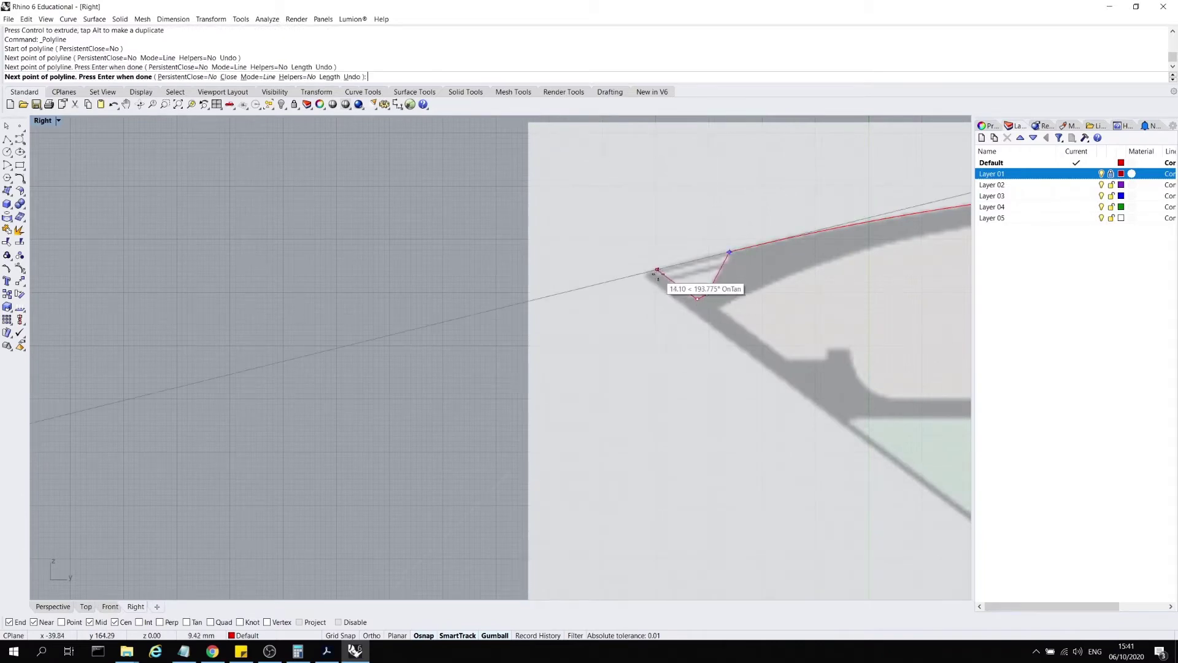
left_click(661, 276)
left_click(646, 272)
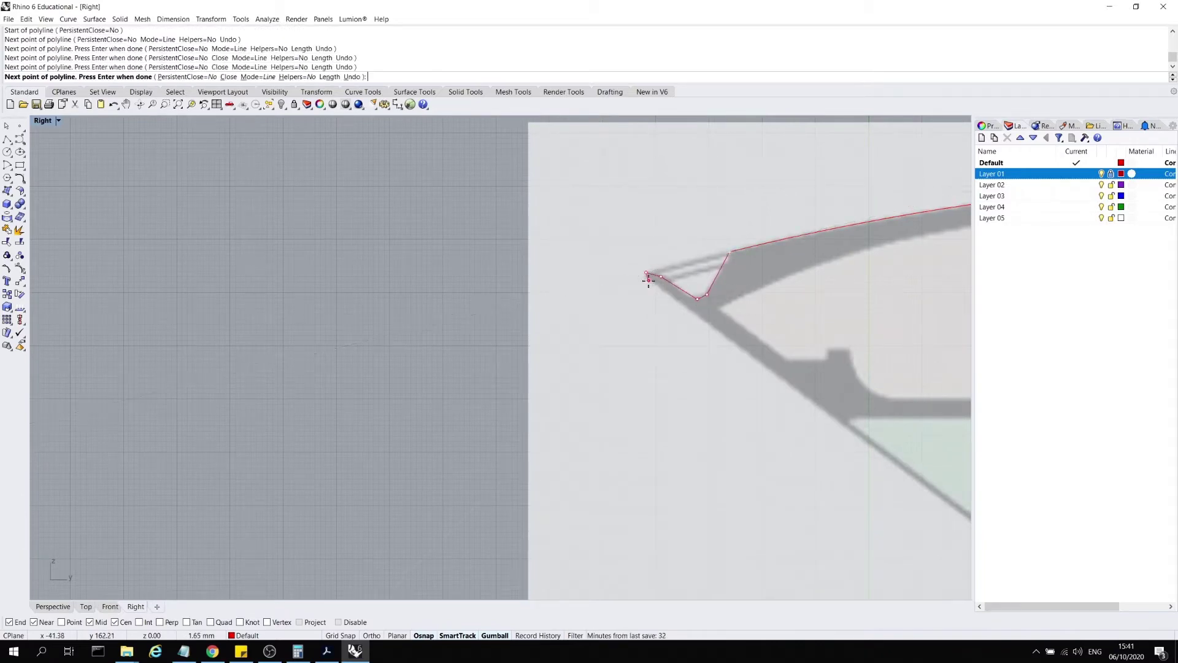
left_click(647, 281)
- Continue the polyline down the sloping wall, along the second-floor slab's underside, up the main hall's wall and across to the centre line
scroll(589, 239, "down", 3)
scroll(740, 313, "up", 3)
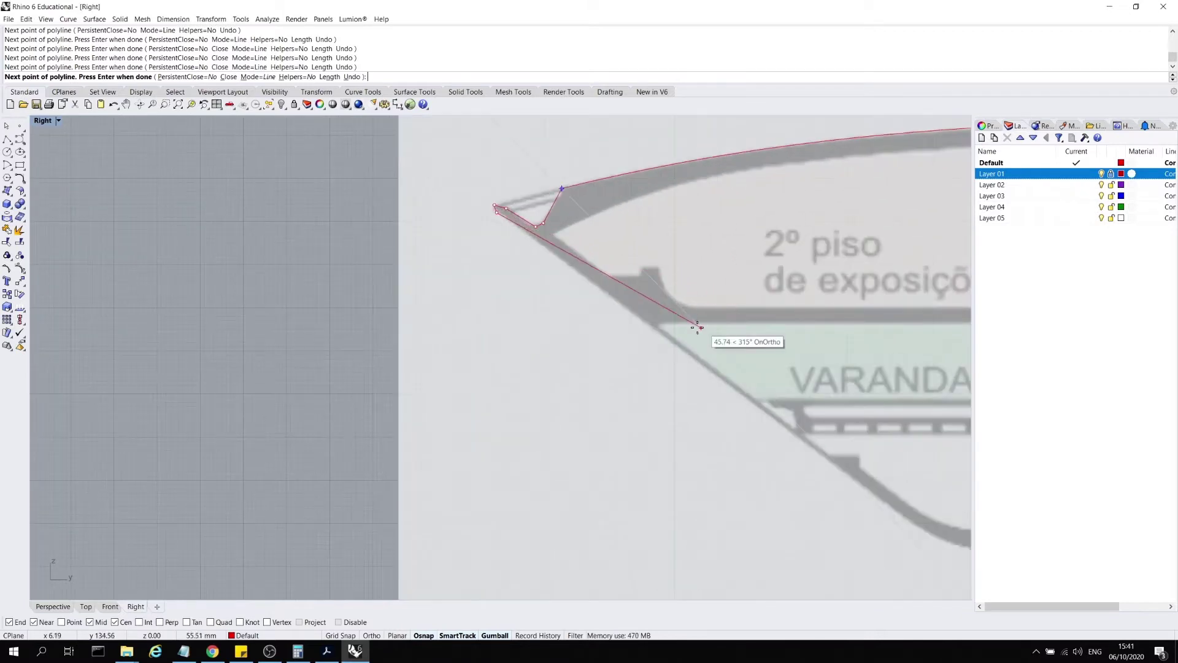
left_click(651, 324)
scroll(651, 324, "down", 4)
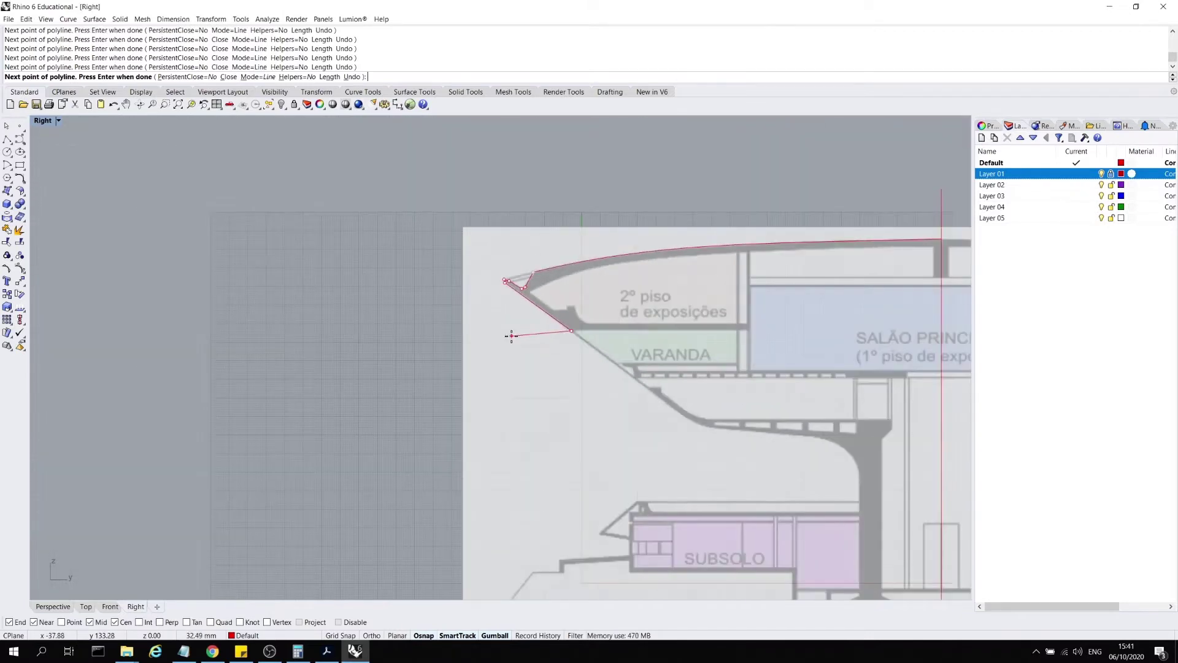
key("F8")
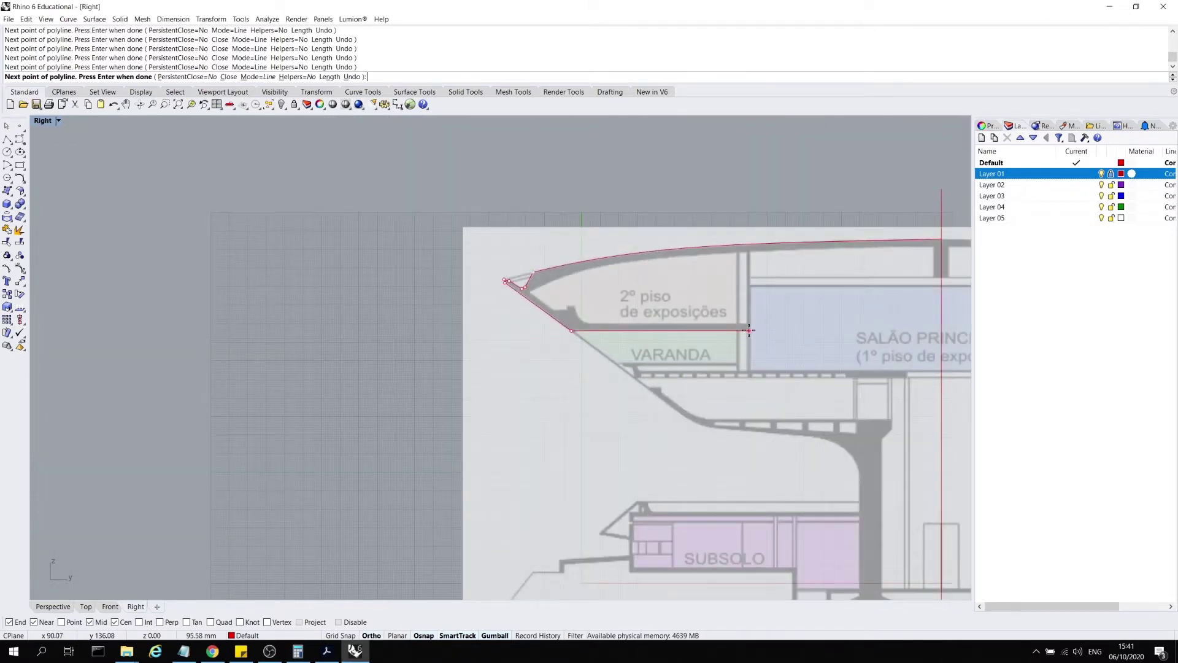
left_click(749, 330)
left_click(749, 286)
key("F8")
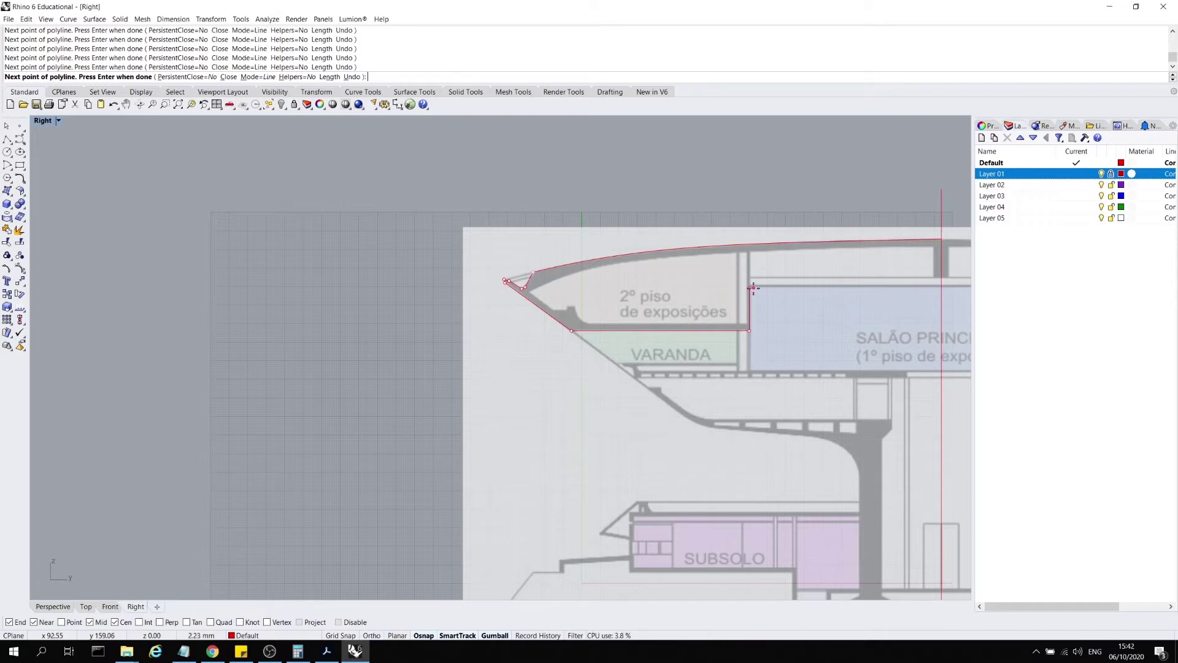
scroll(617, 292, "down", 2)
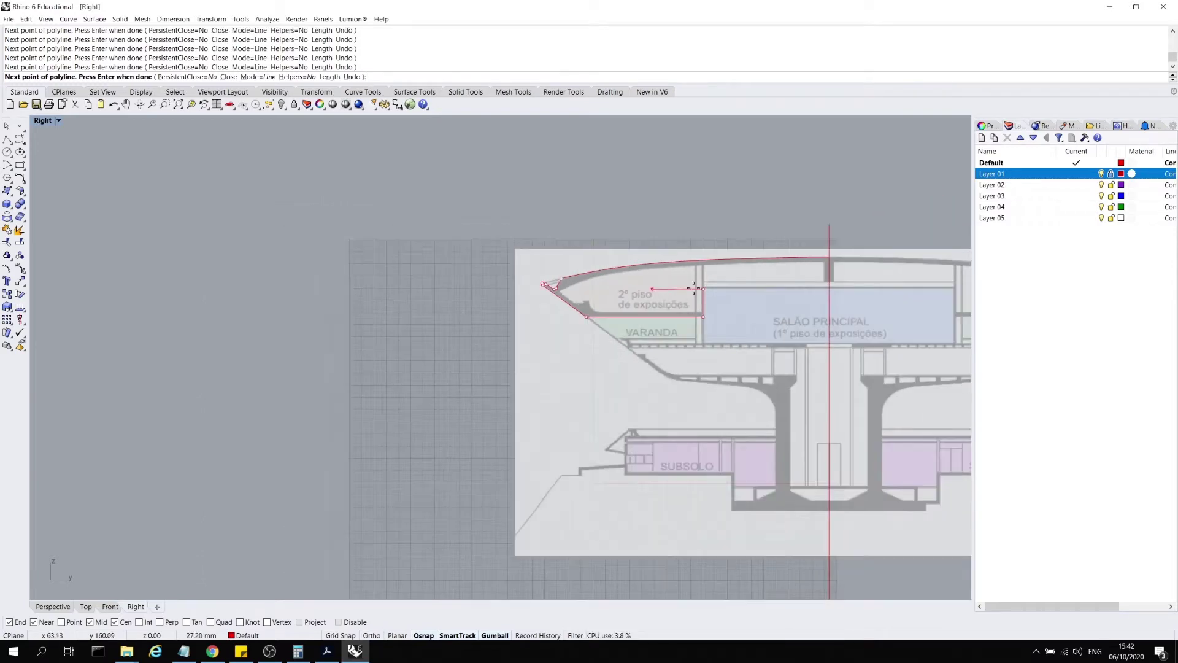
left_click(829, 288)
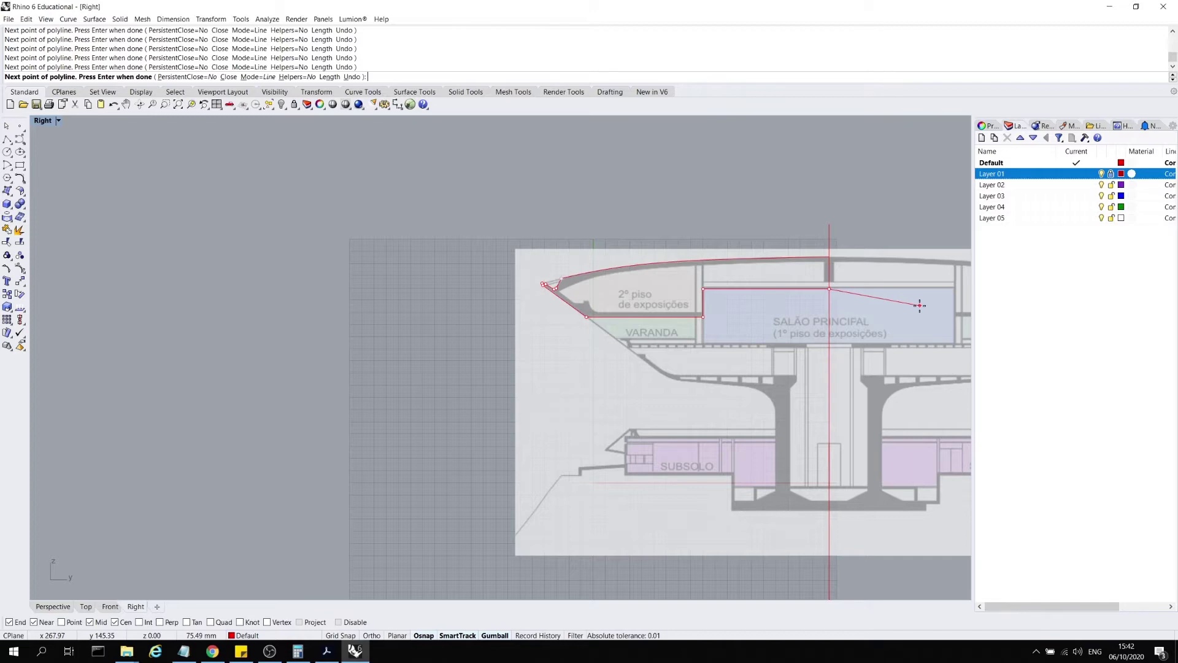
key("Return")
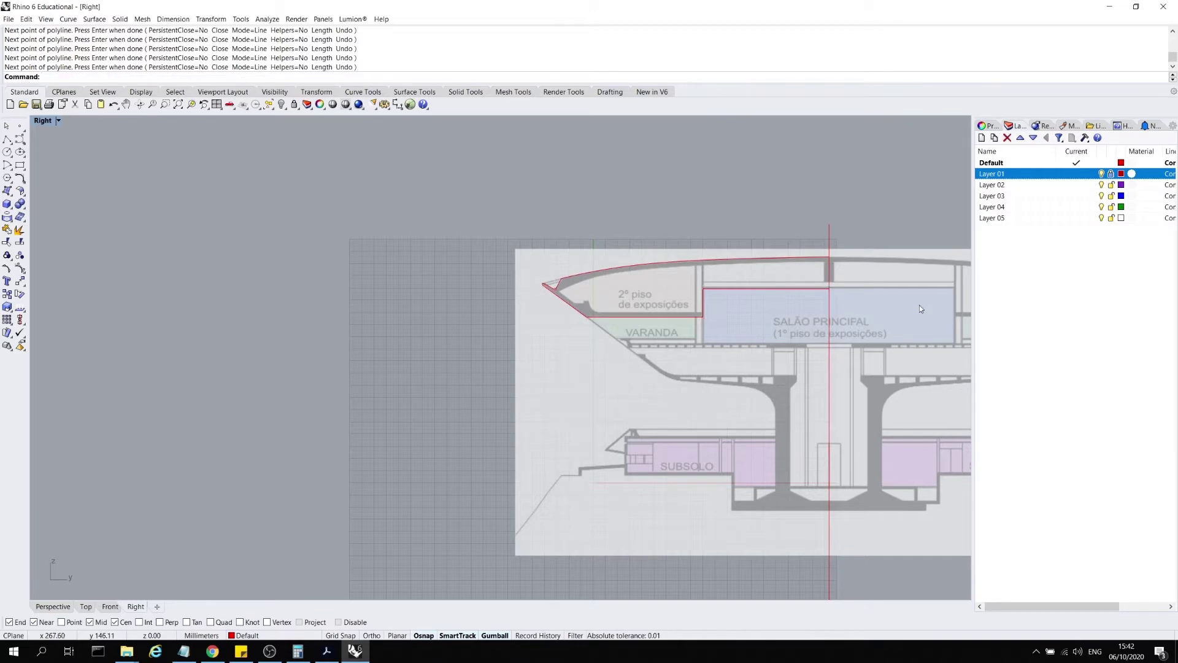
- Draw a polyline with Ortho from the centre line along the roof cavity's floor, turning up the main hall's wall line to the roof slab's underside
left_click(7, 139)
scroll(844, 269, "up", 5)
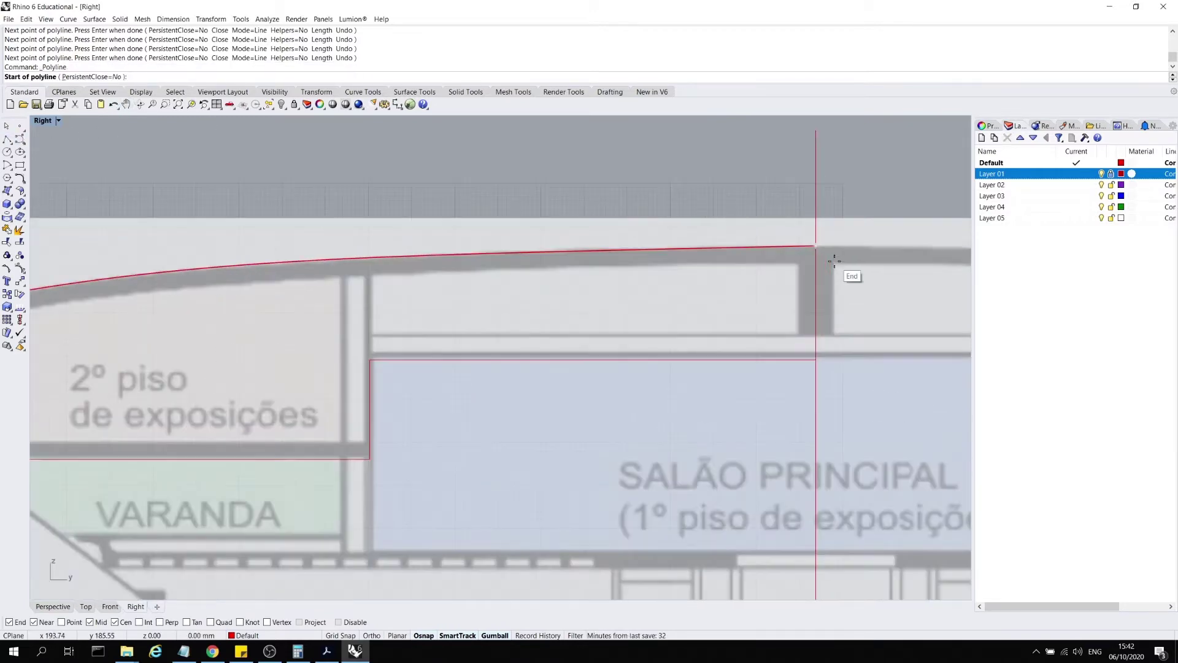
left_click(815, 336)
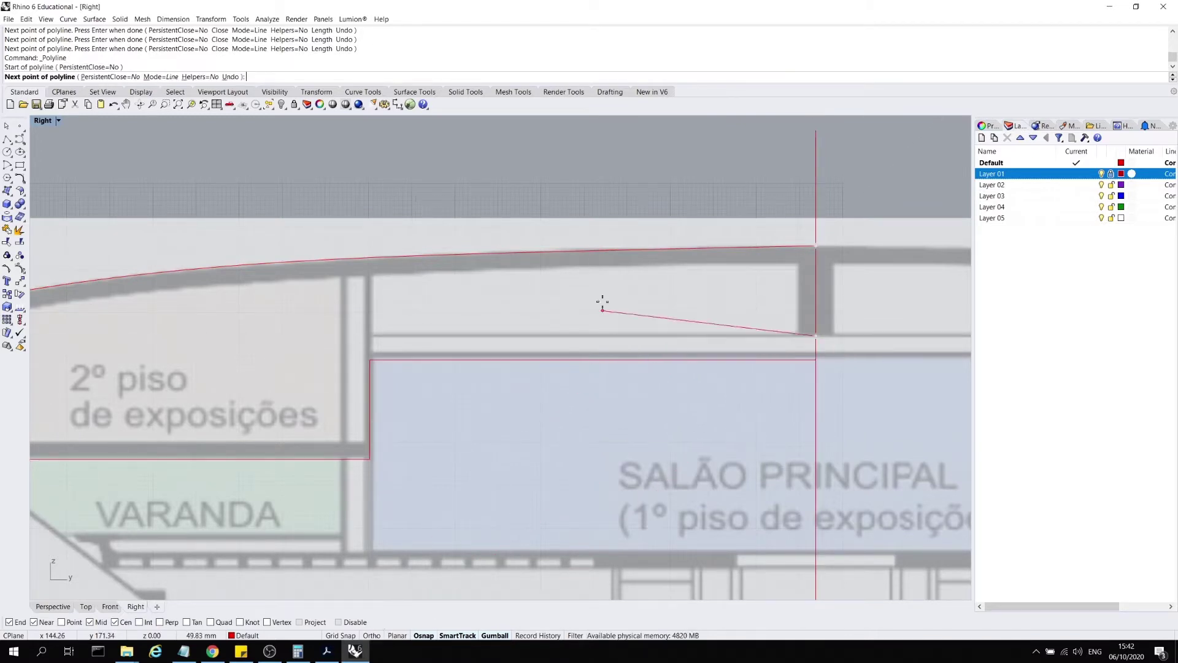
key("F8")
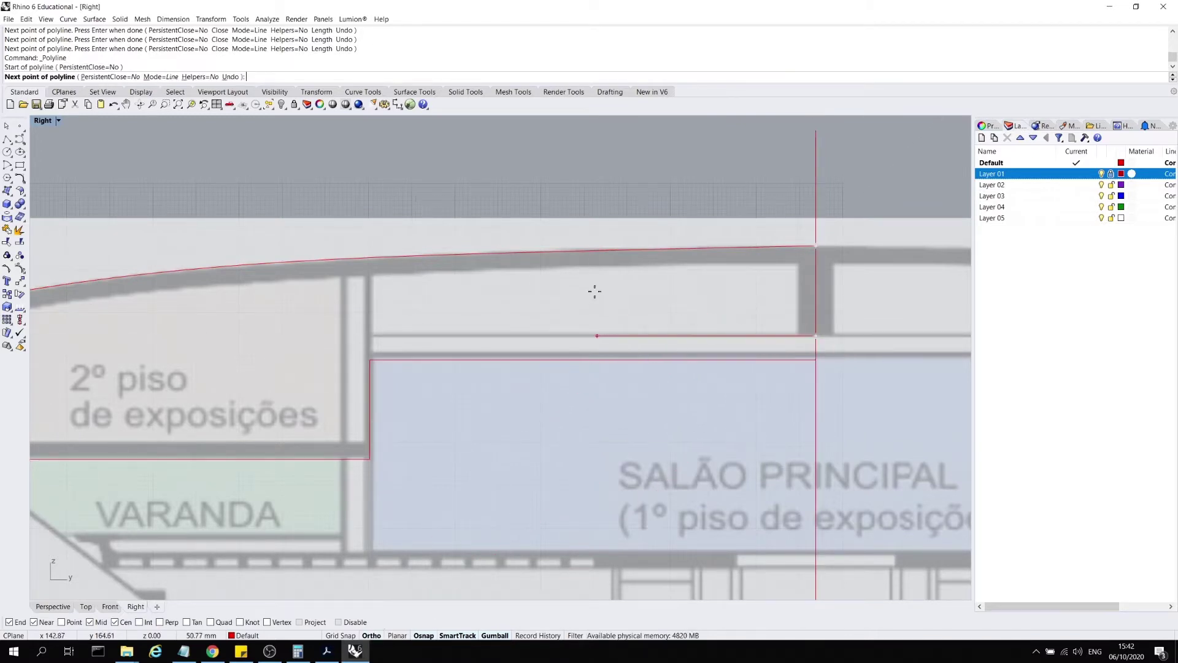
left_click(370, 336)
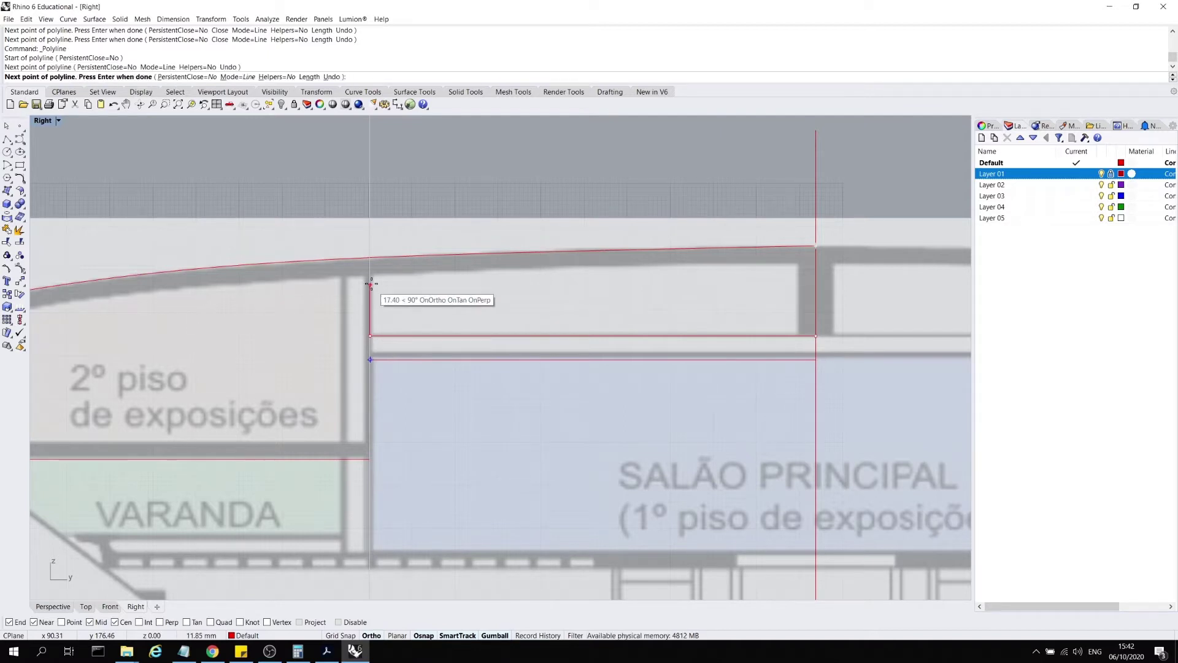
left_click(370, 273)
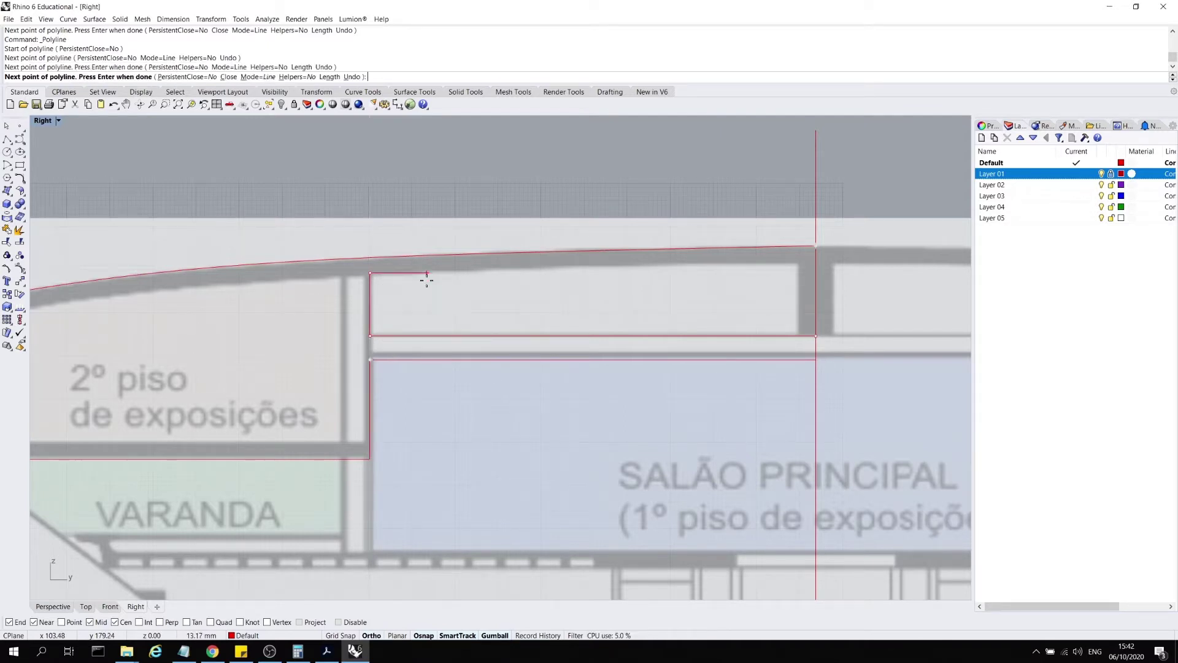
key("Return")
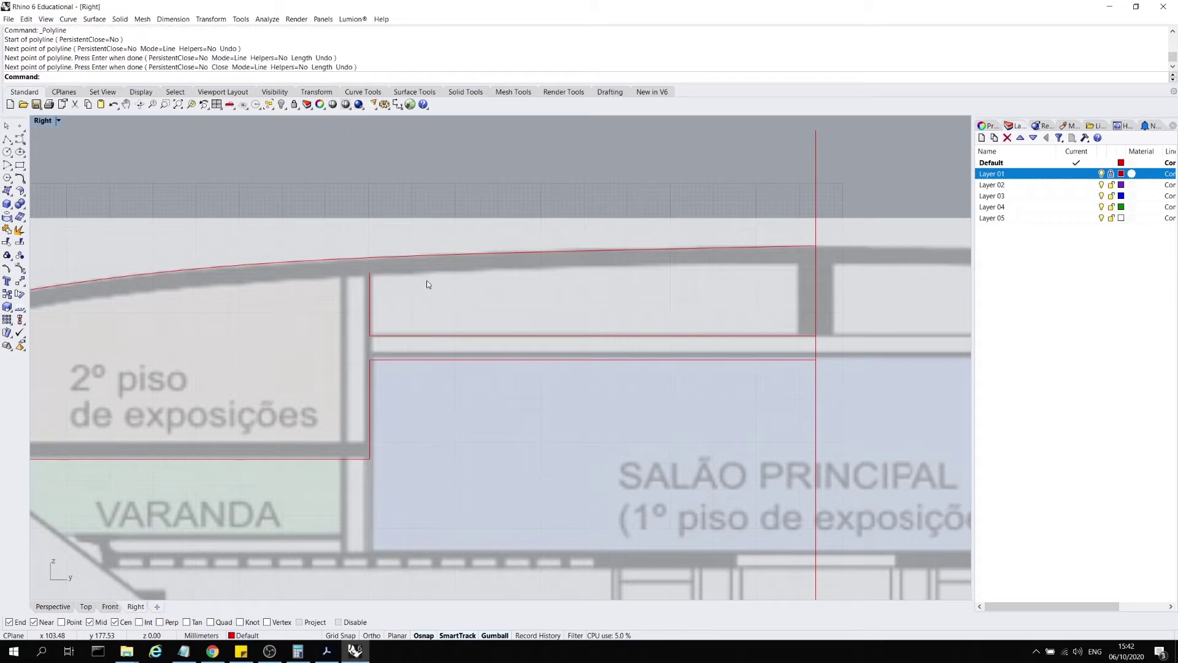
- Copy the roof curve straight down about 3.7 mm onto the underside of the roof slab
left_click(757, 246)
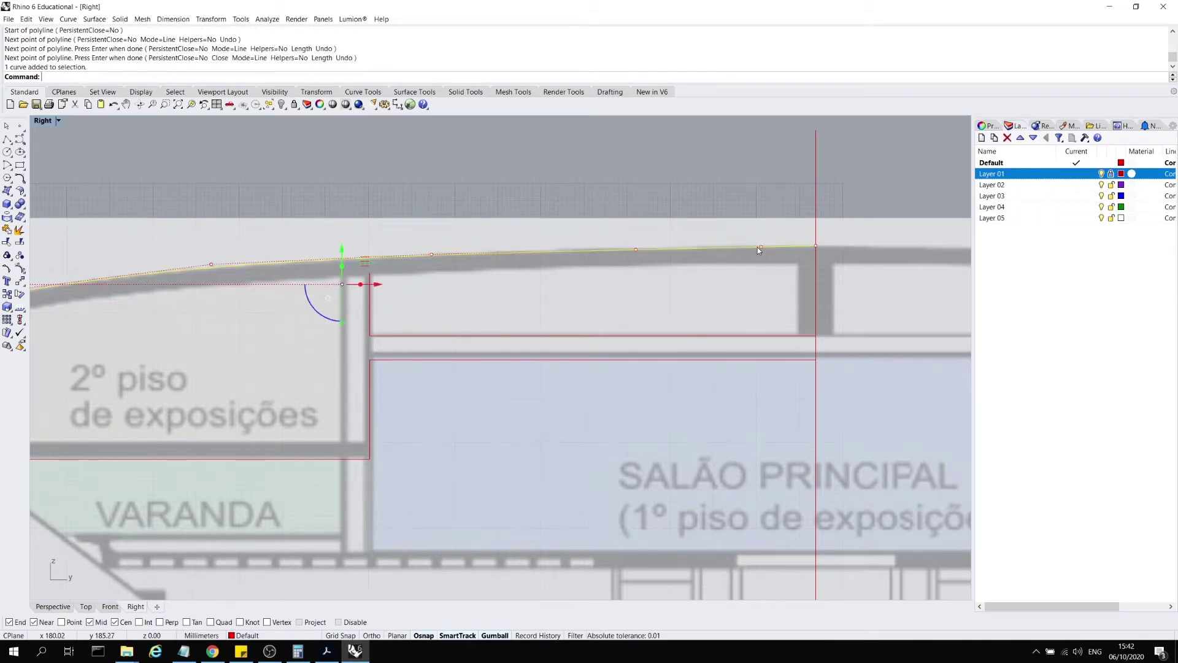
scroll(758, 246, "down", 1)
type("Copy")
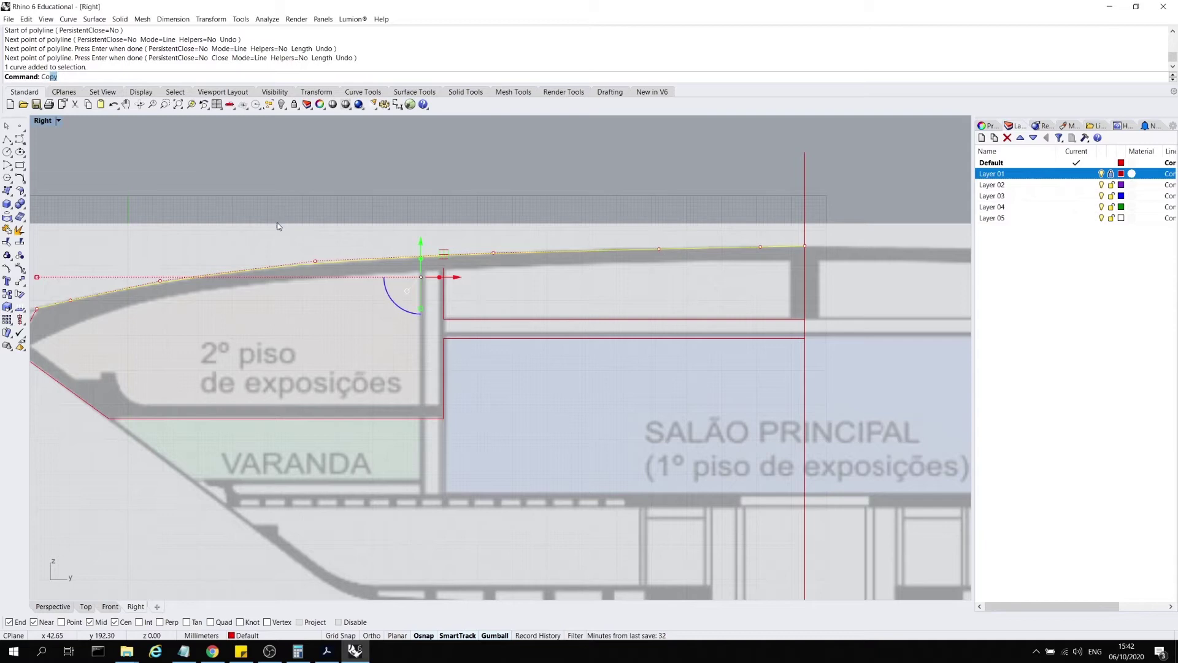
key("Return")
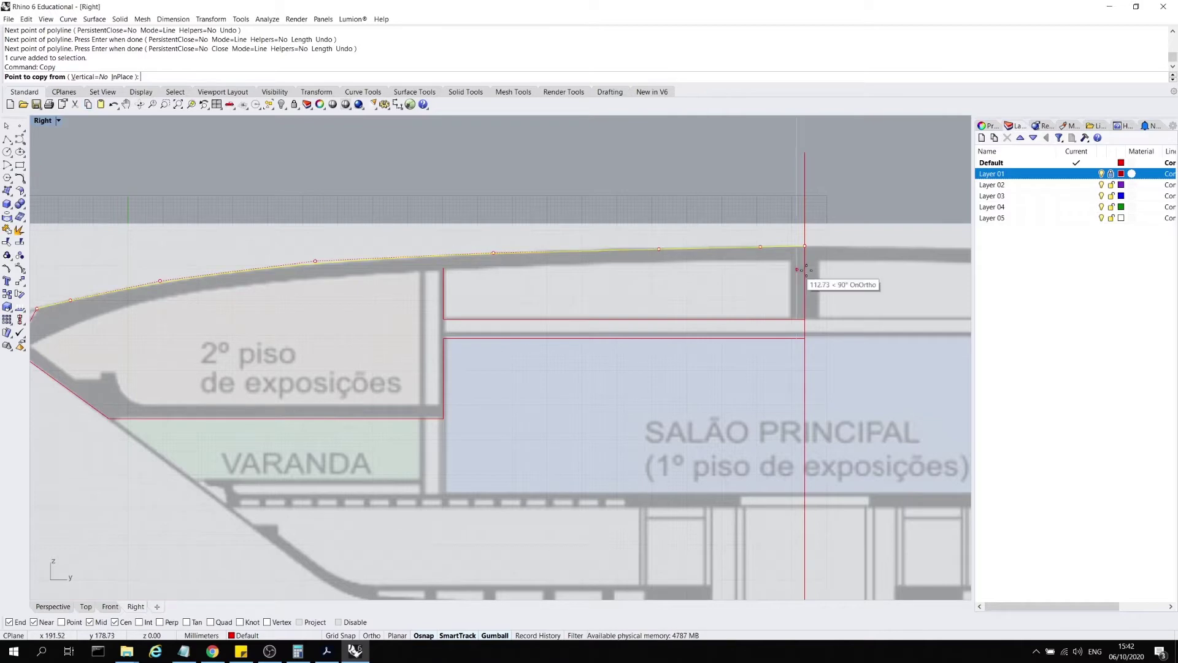
scroll(474, 256, "up", 5)
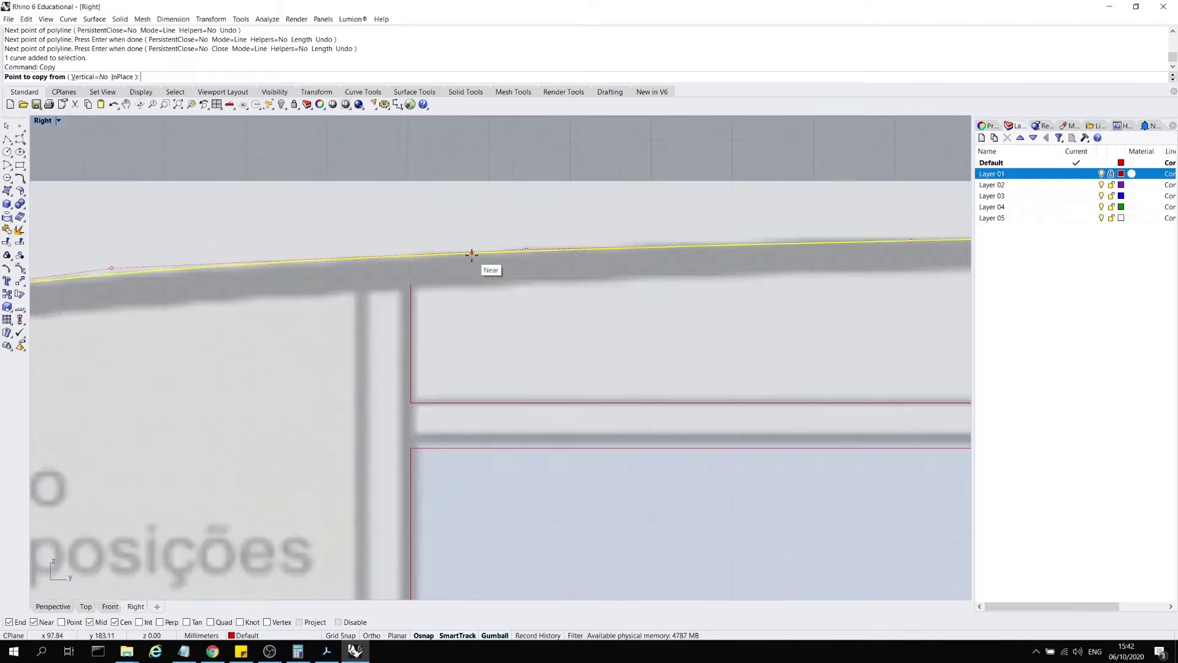
left_click(472, 253)
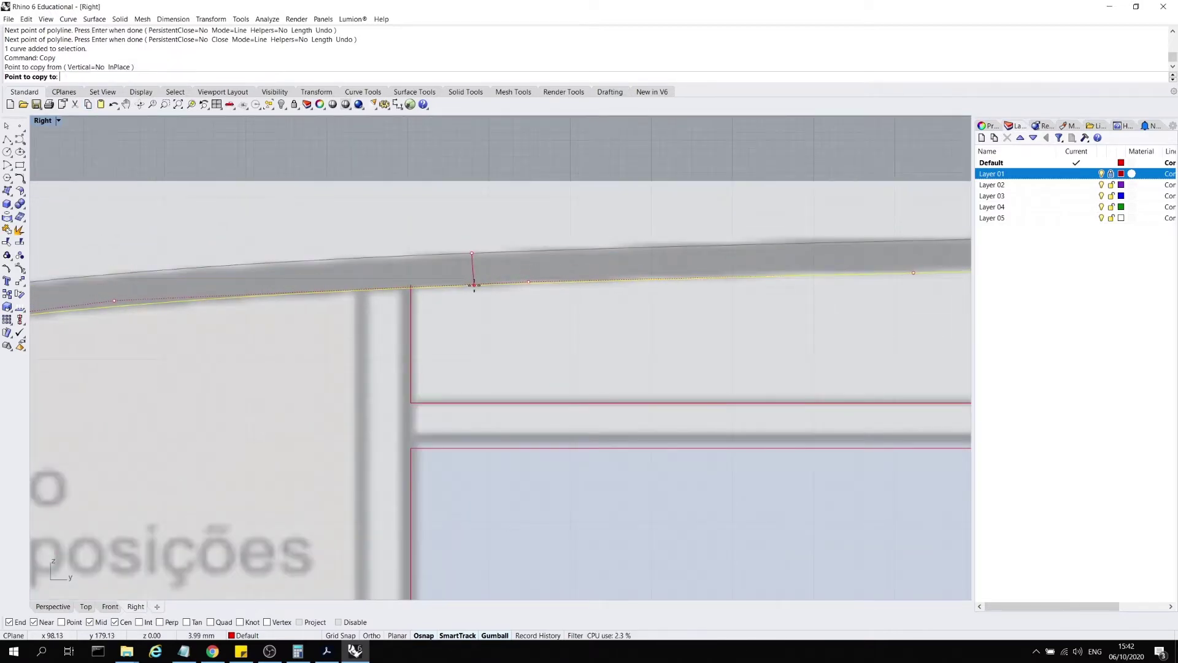
key("F8")
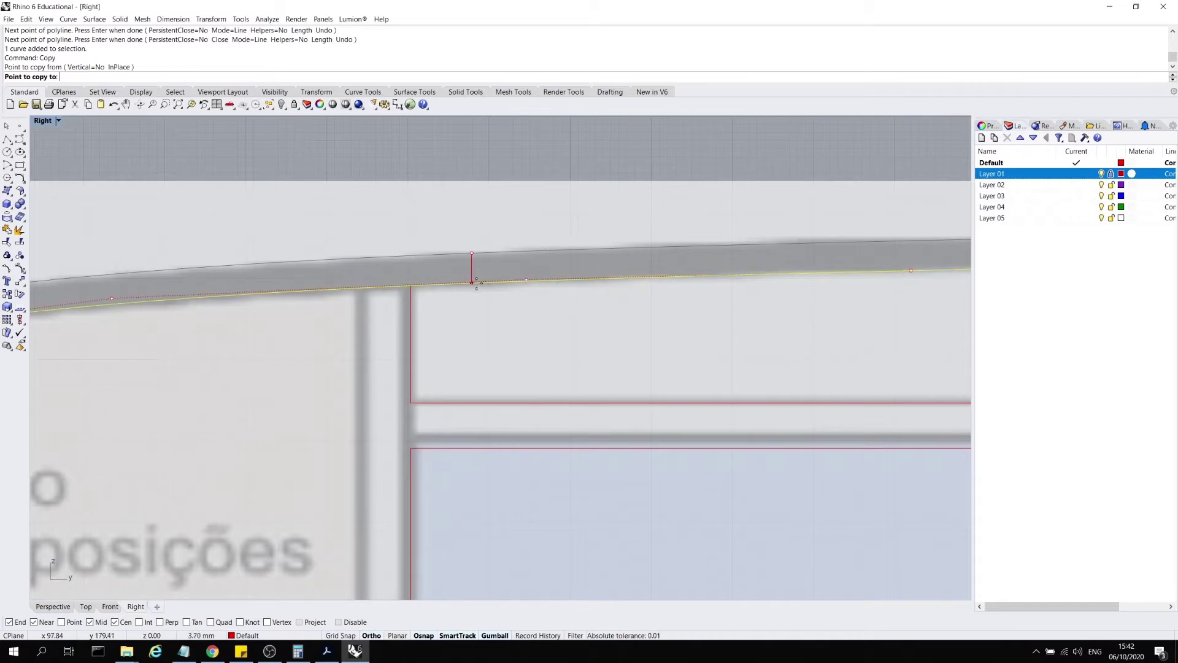
left_click(476, 284)
key("Return")
key("Escape")
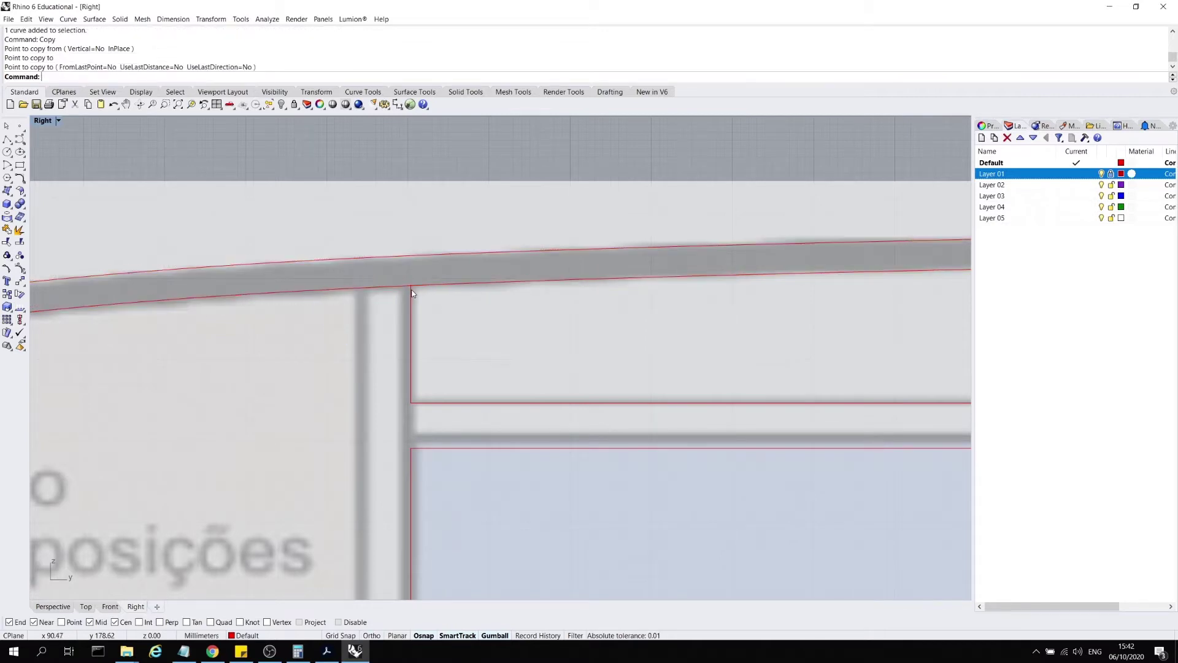
- Trim off the end of the cavity's vertical wall line that sticks out above the roof's underside curve
scroll(407, 283, "up", 6)
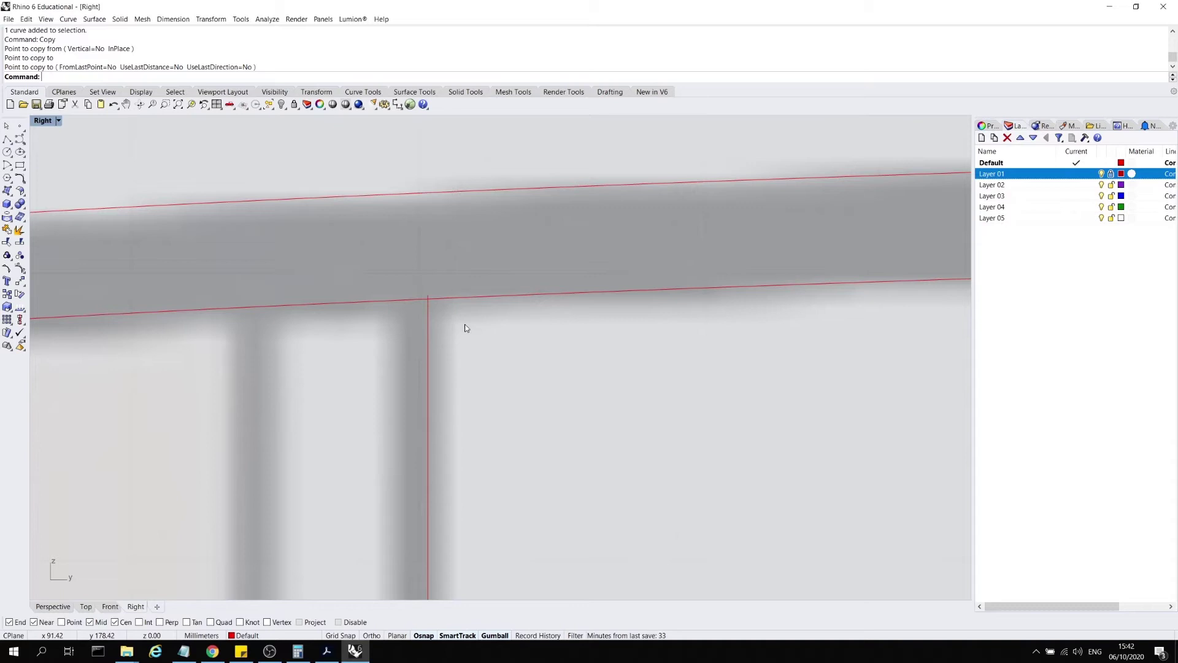
type("tr")
key("Return")
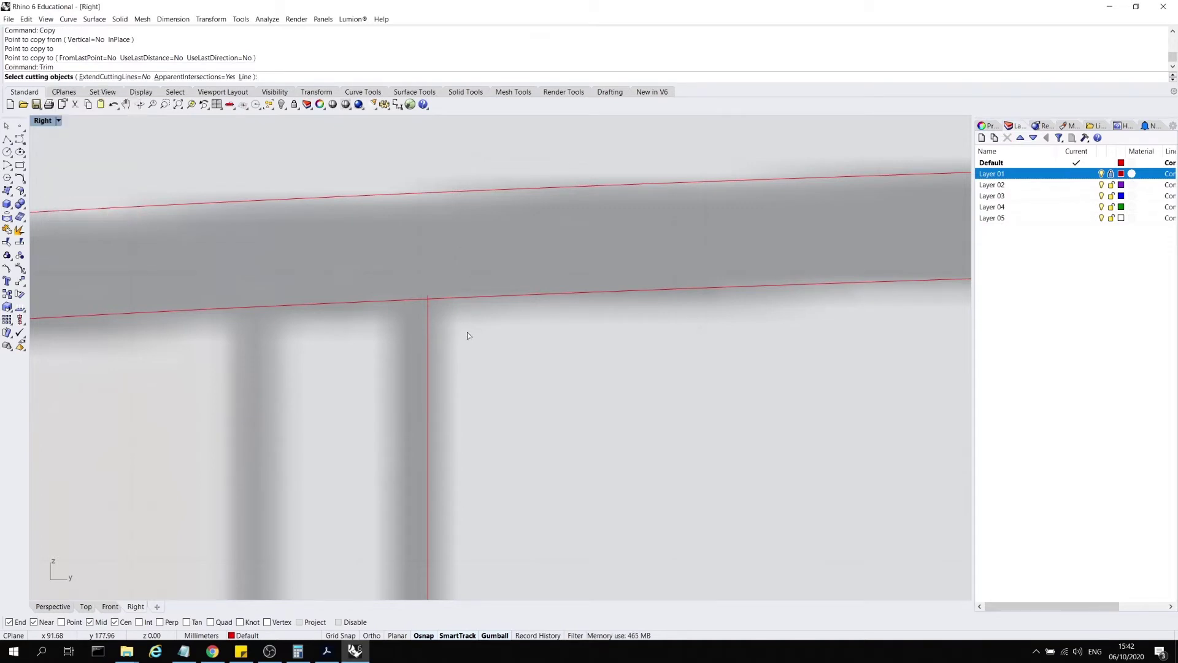
left_click(445, 298)
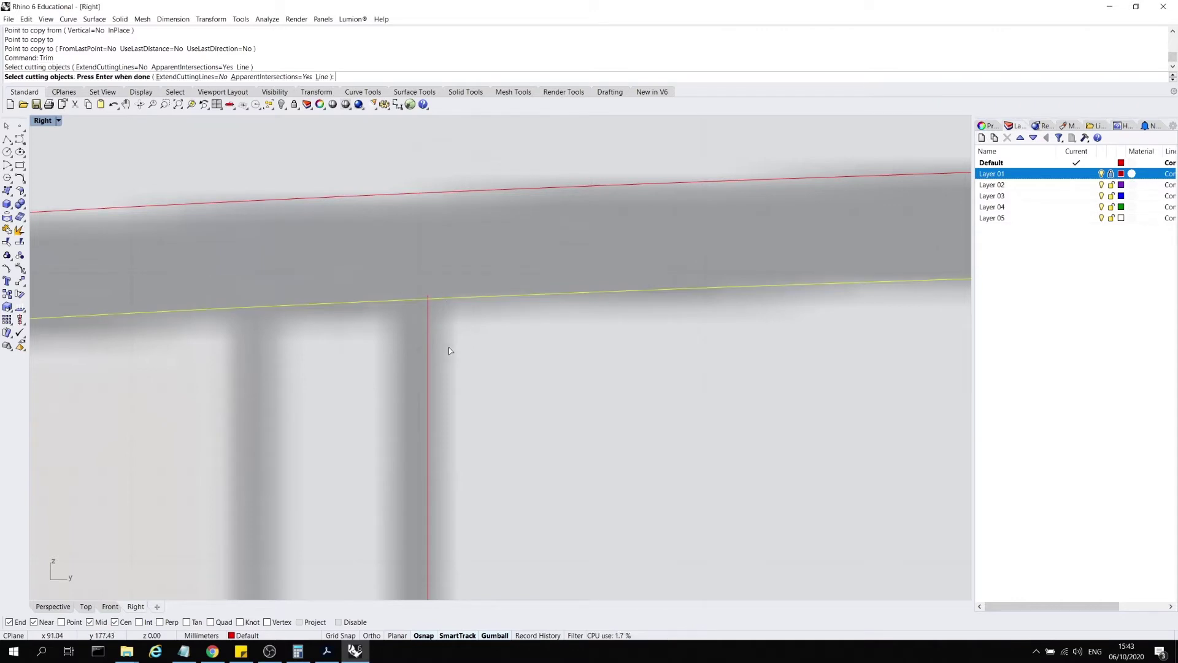
key("Return")
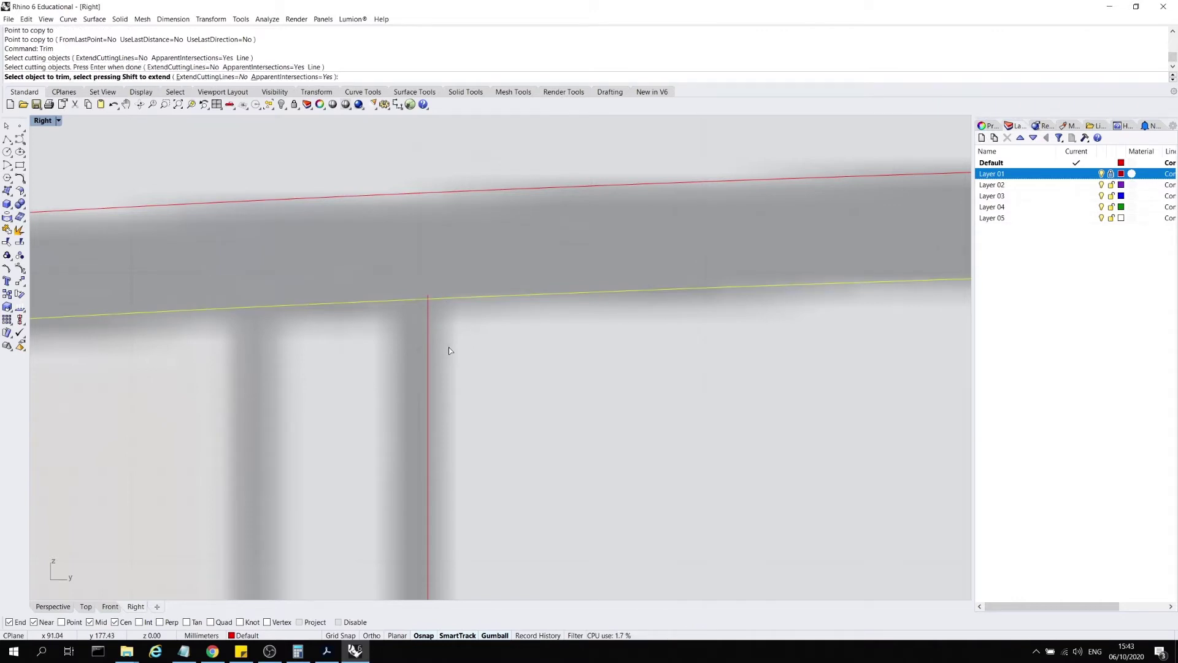
left_click(427, 294)
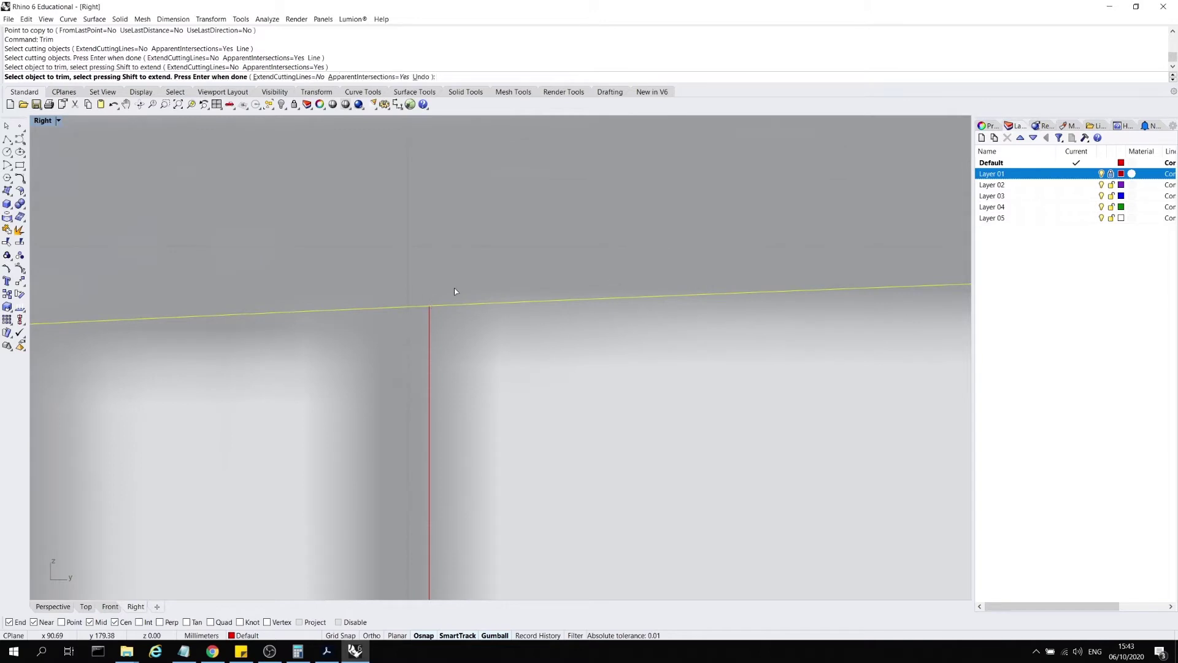
scroll(407, 282, "down", 10)
key("Return")
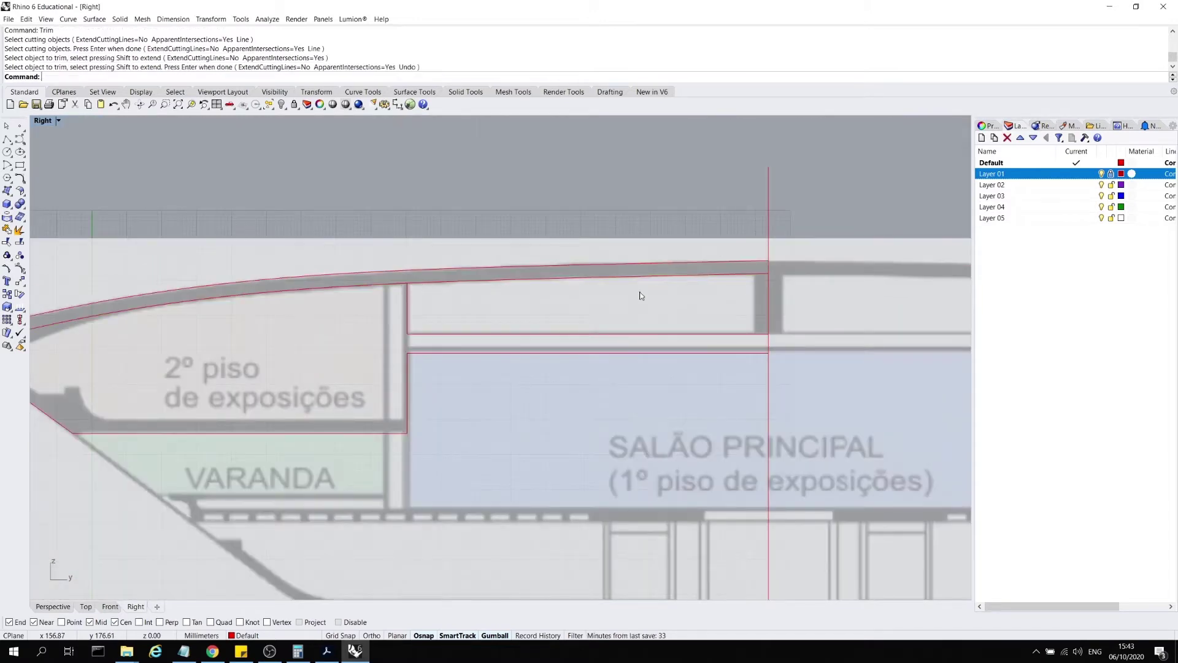
- Copy the vertical centre line about 3.6 mm horizontally to the left face of the small central pillar under the roof
scroll(818, 301, "up", 4)
left_click(724, 313)
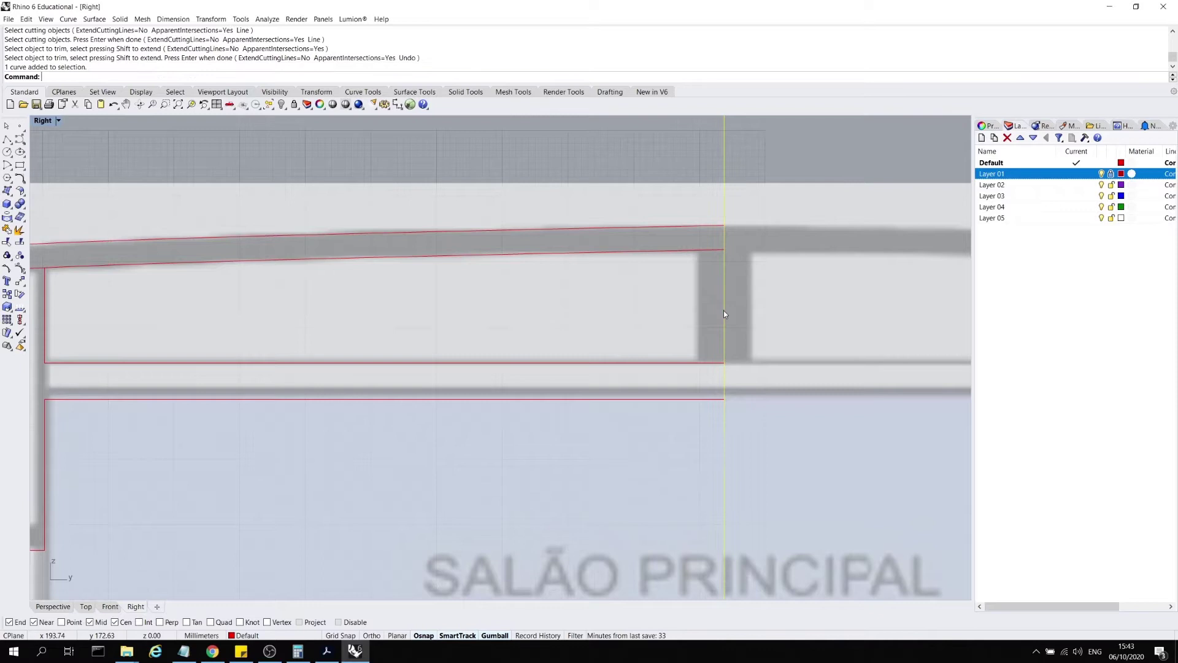
type("Copy")
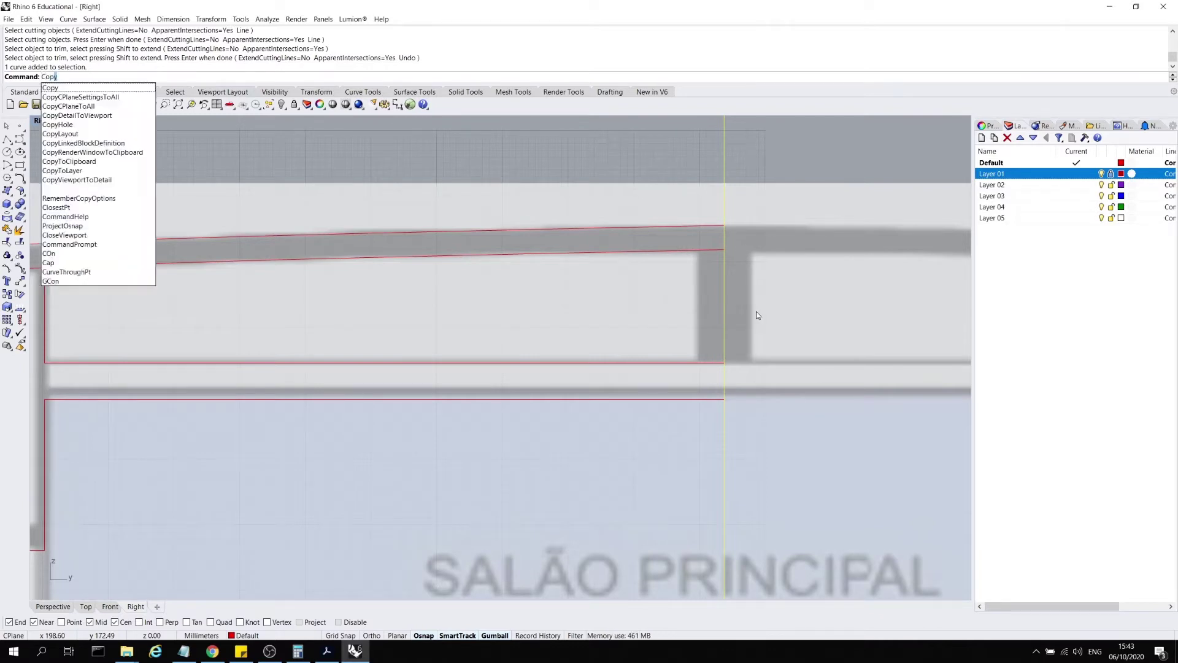
key("Return")
left_click(797, 279)
key("shift")
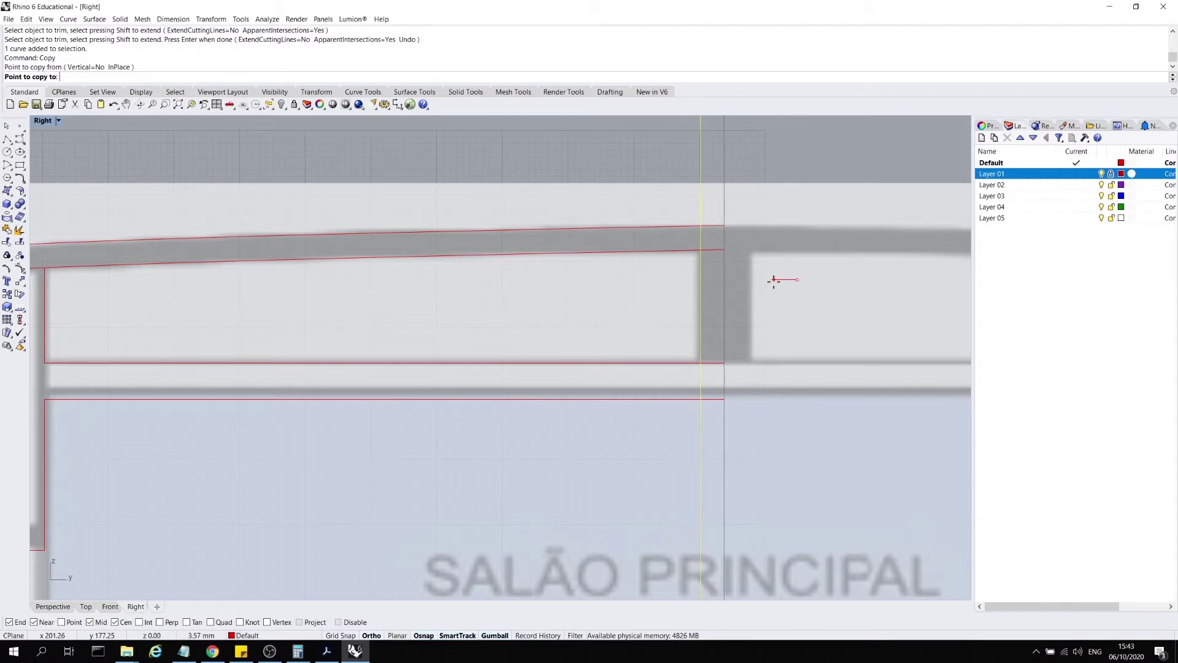
left_click(774, 281)
key("Return")
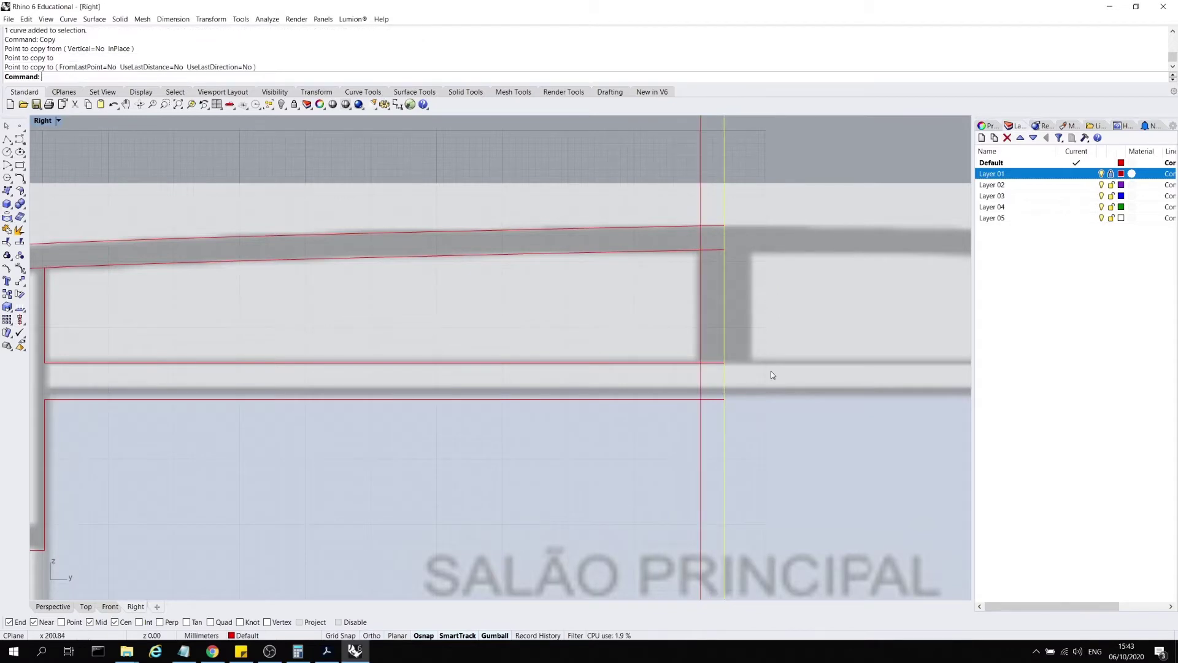
key("Escape")
- Trim the copied pillar line above the roof's underside curve and below the cavity floor line
type("Trim")
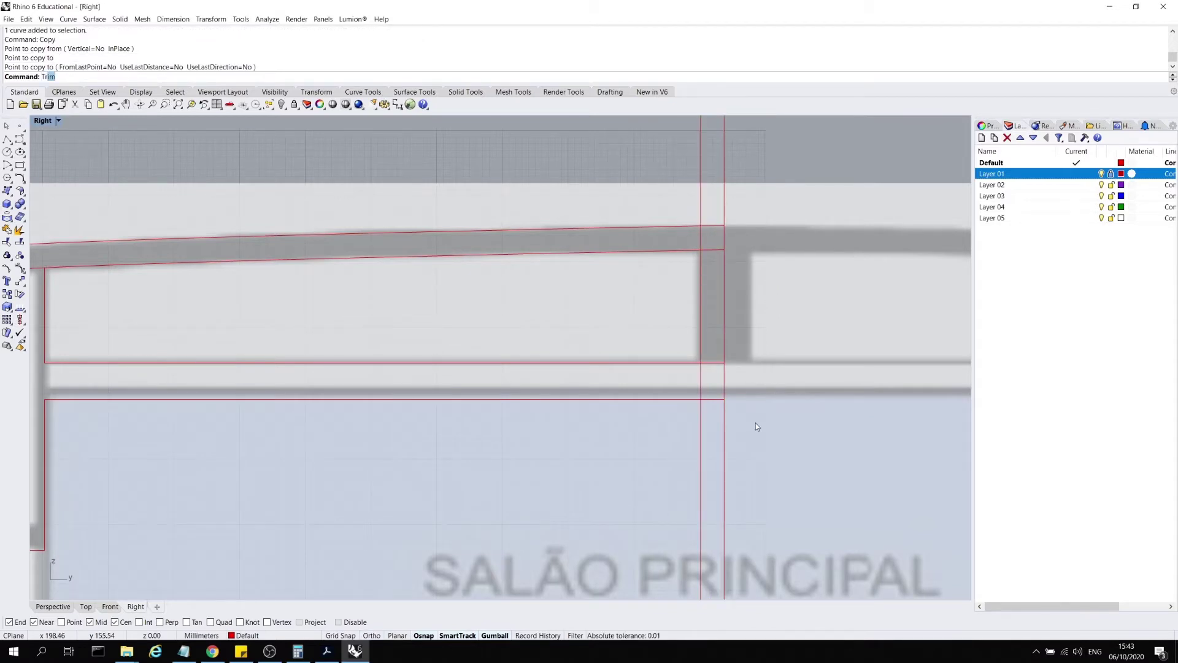
key("Return")
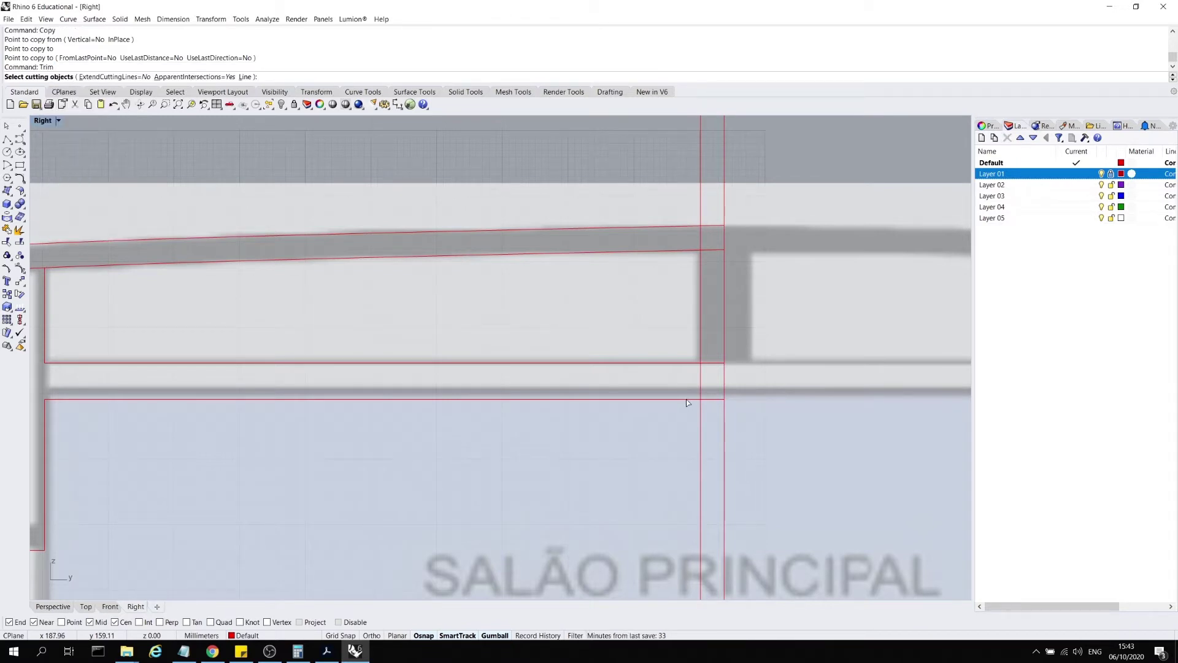
left_click(688, 362)
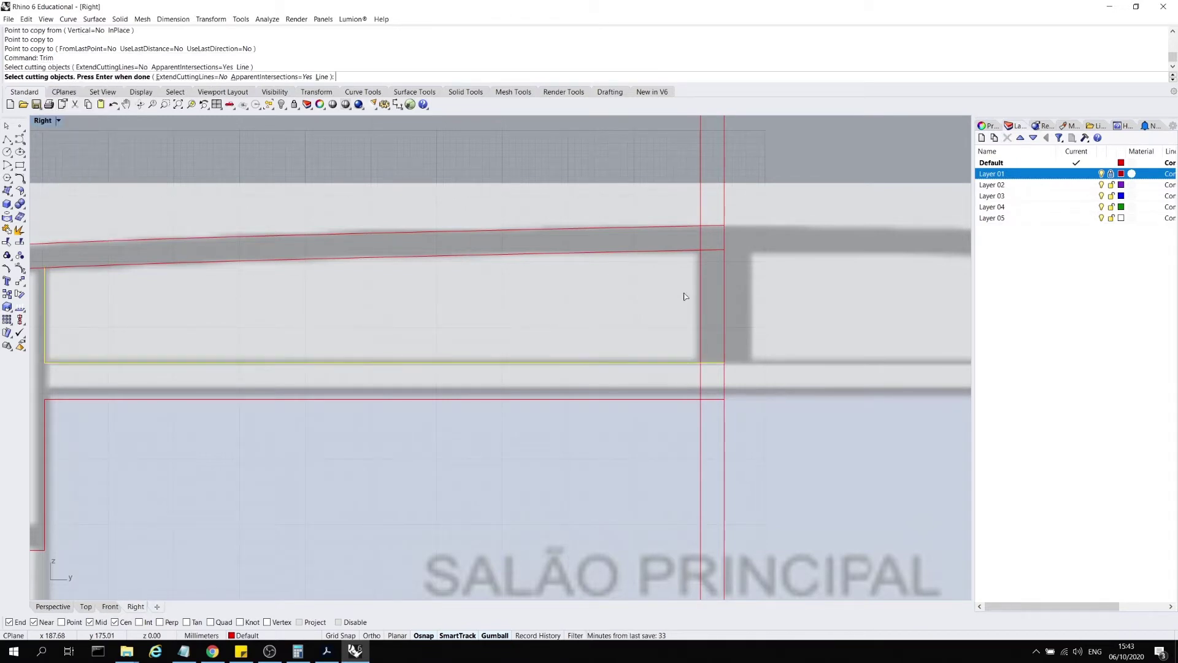
left_click(686, 252)
key("Return")
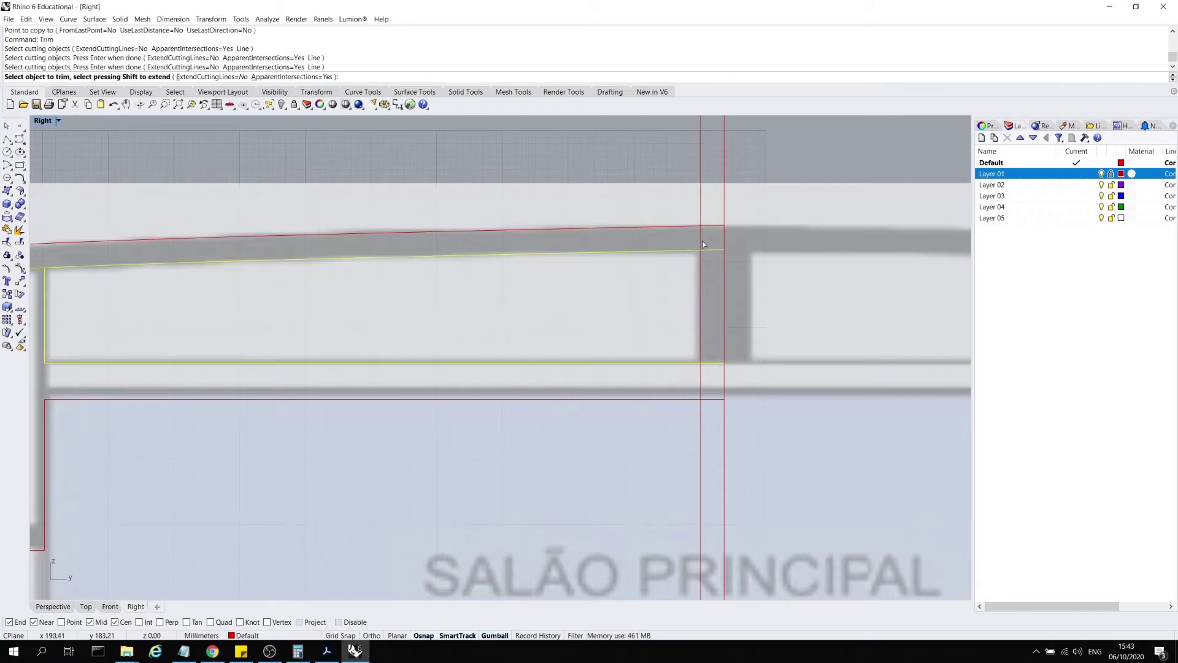
left_click(700, 243)
left_click(701, 372)
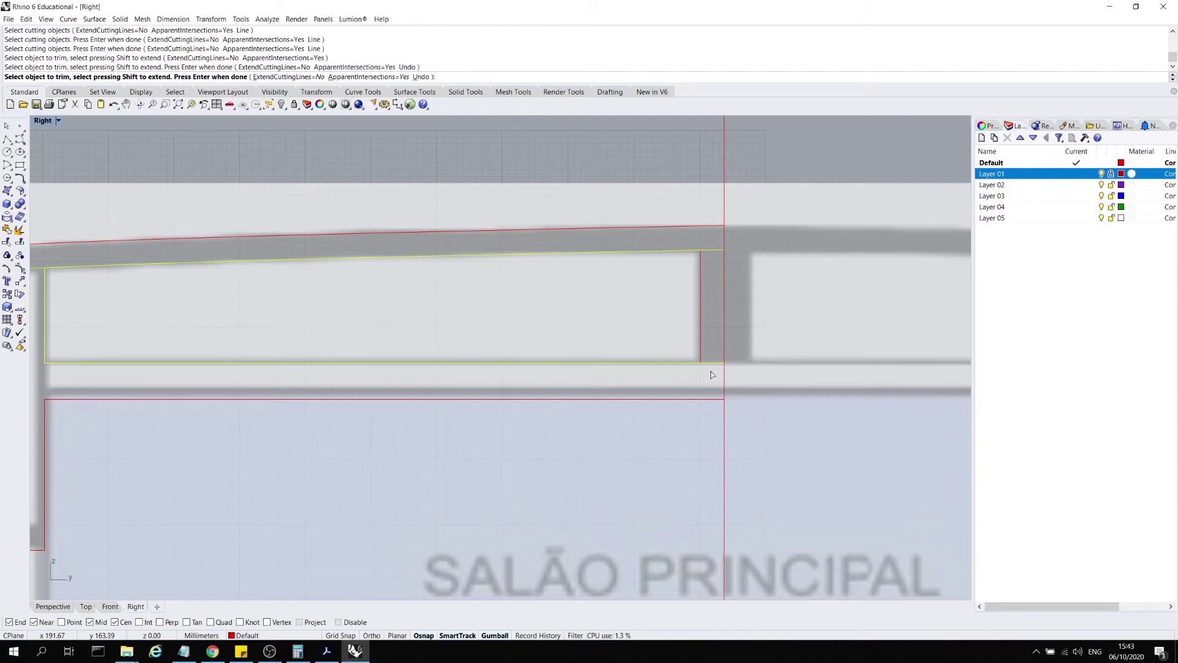
key("Return")
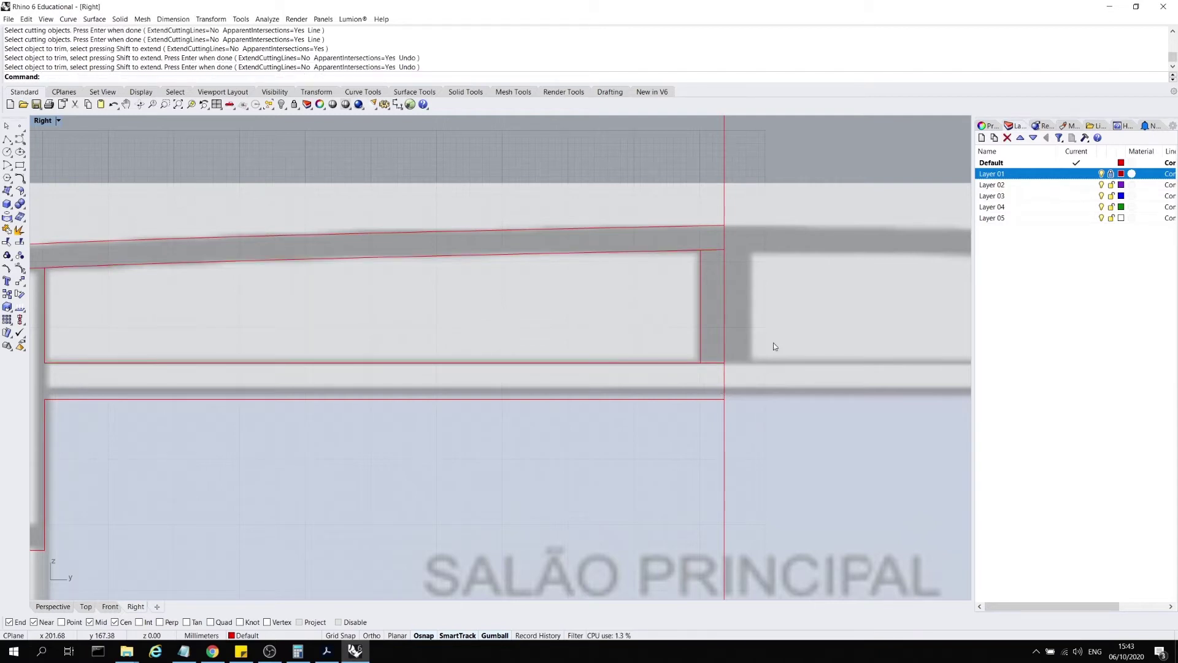
- Trim the roof's underside curve and the cavity floor line between the pillar's left face and the centre line
key("Return")
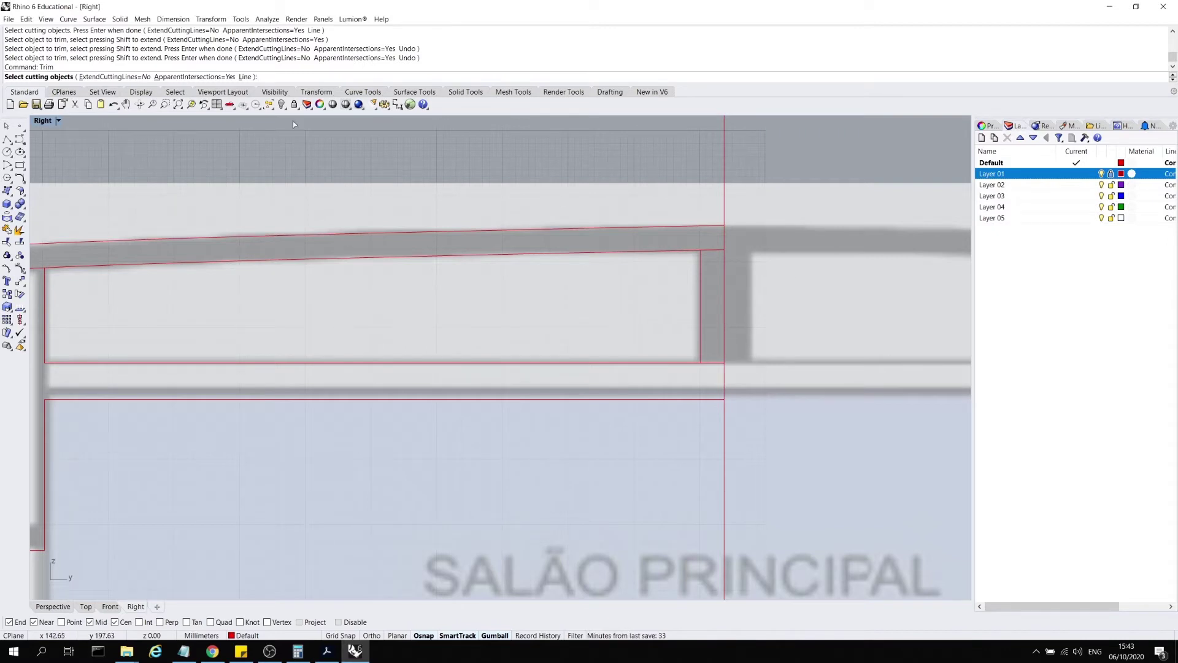
left_click(701, 256)
key("Return")
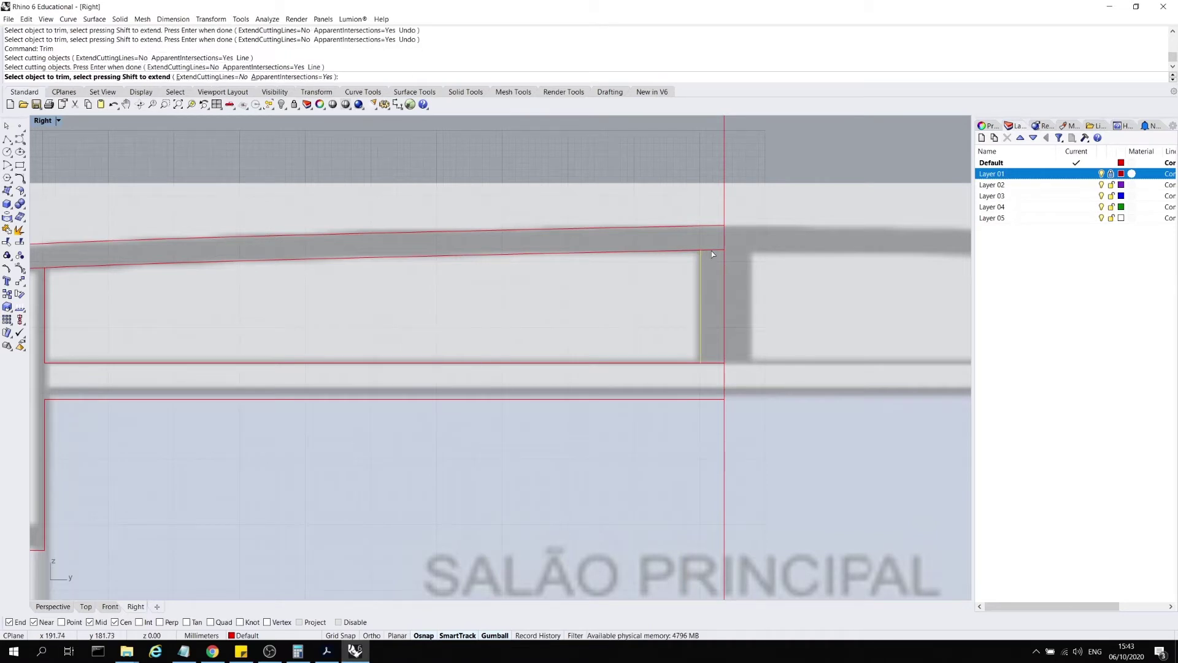
left_click(712, 252)
left_click(716, 363)
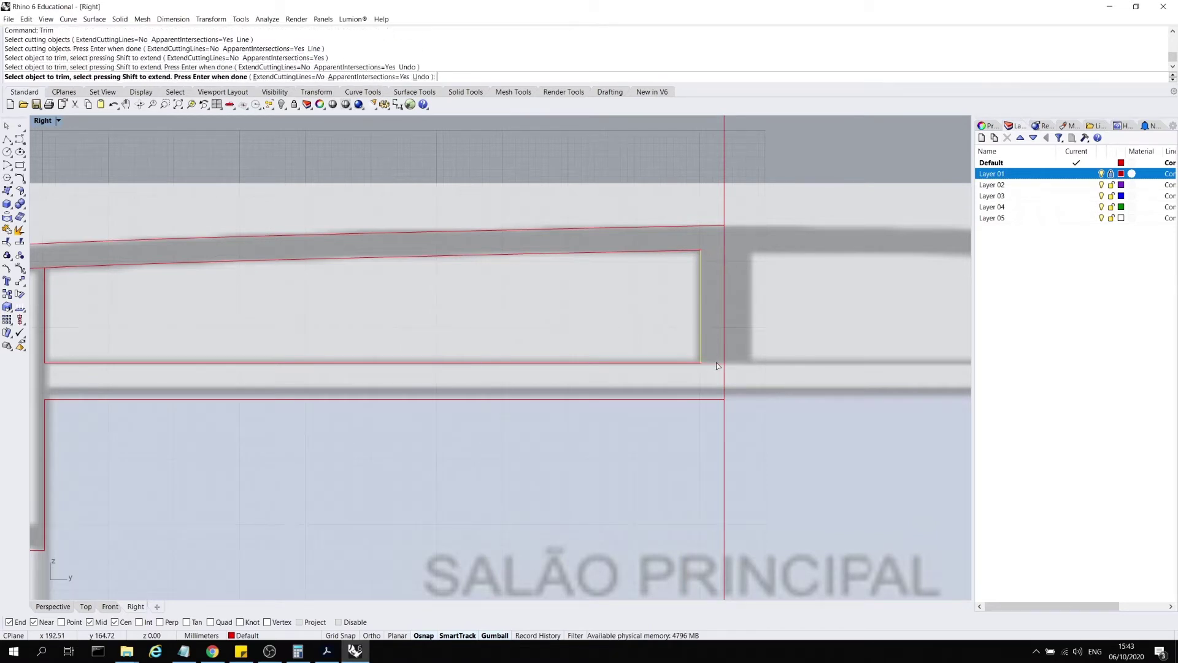
scroll(711, 219, "down", 3)
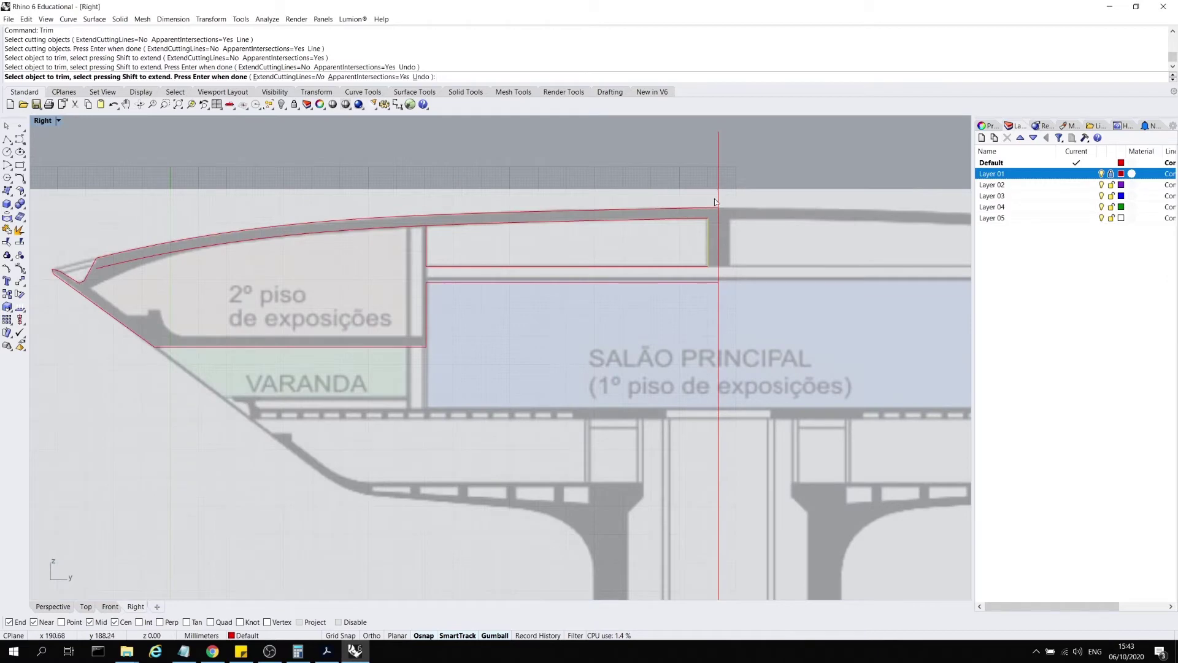
key("Return")
scroll(771, 182, "down", 2)
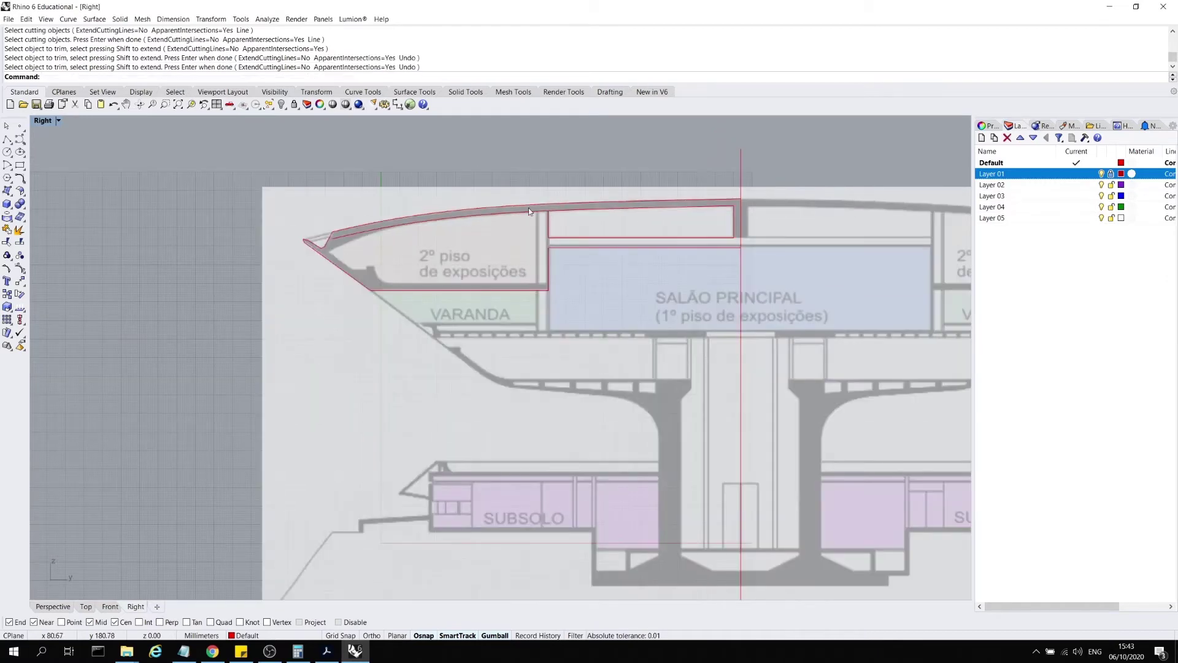
scroll(521, 210, "up", 5)
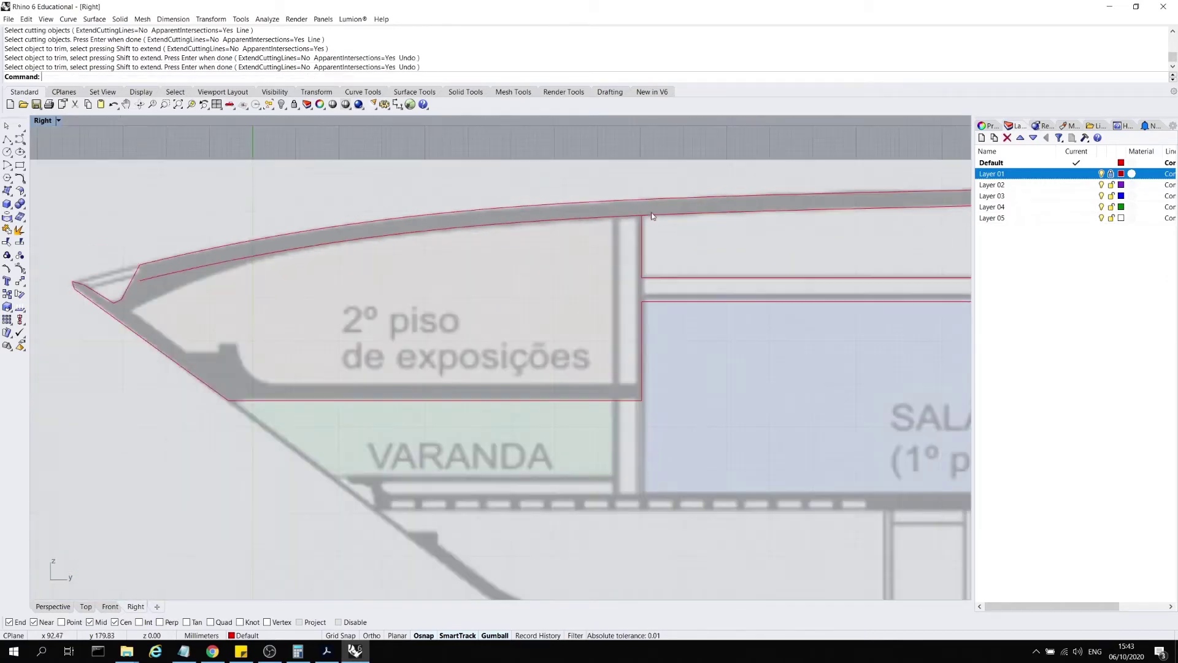
scroll(646, 255, "down", 3)
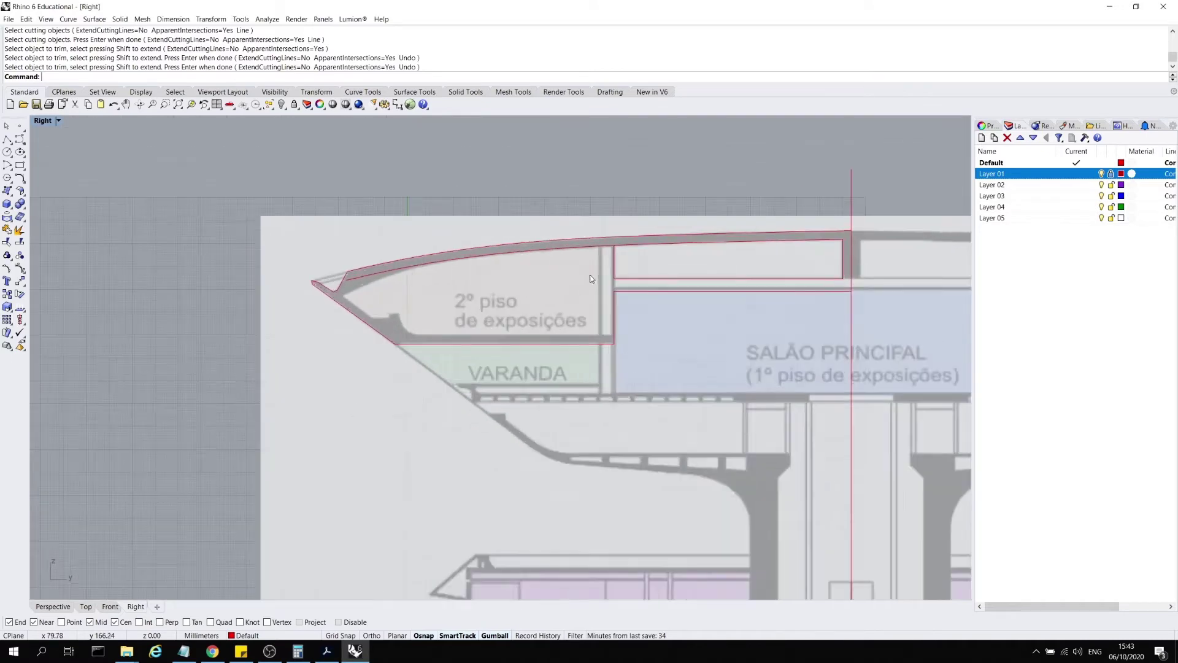
scroll(485, 304, "up", 1)
scroll(807, 252, "down", 2)
scroll(826, 248, "up", 1)
scroll(603, 278, "down", 2)
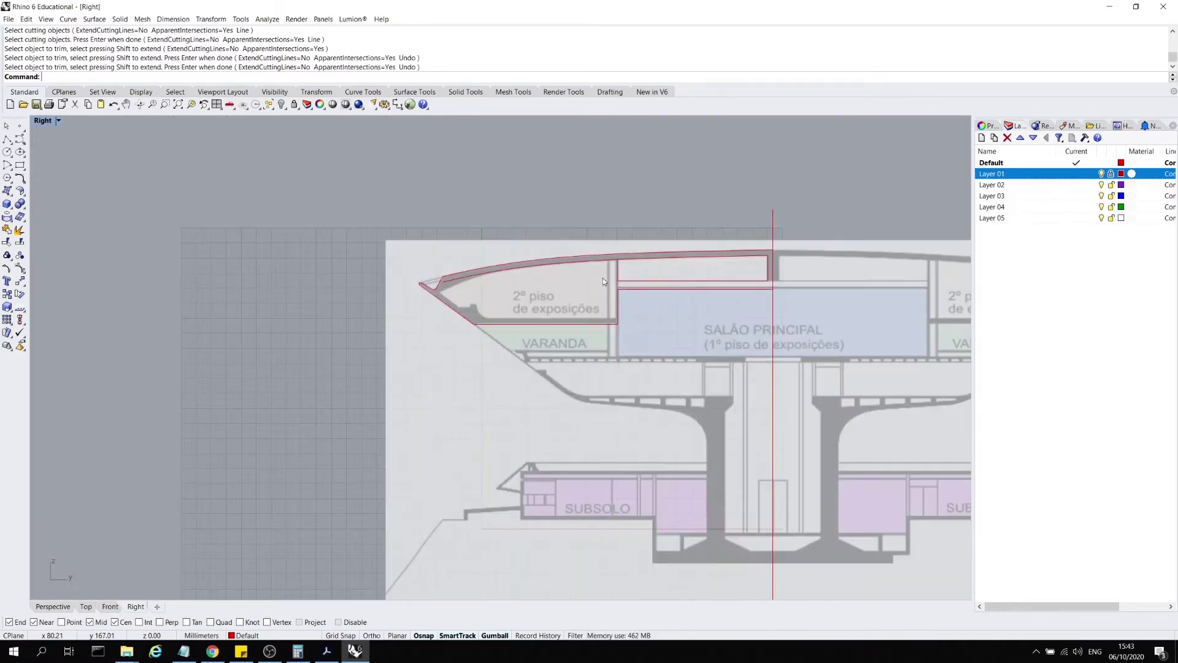
scroll(676, 248, "up", 4)
left_click(645, 255)
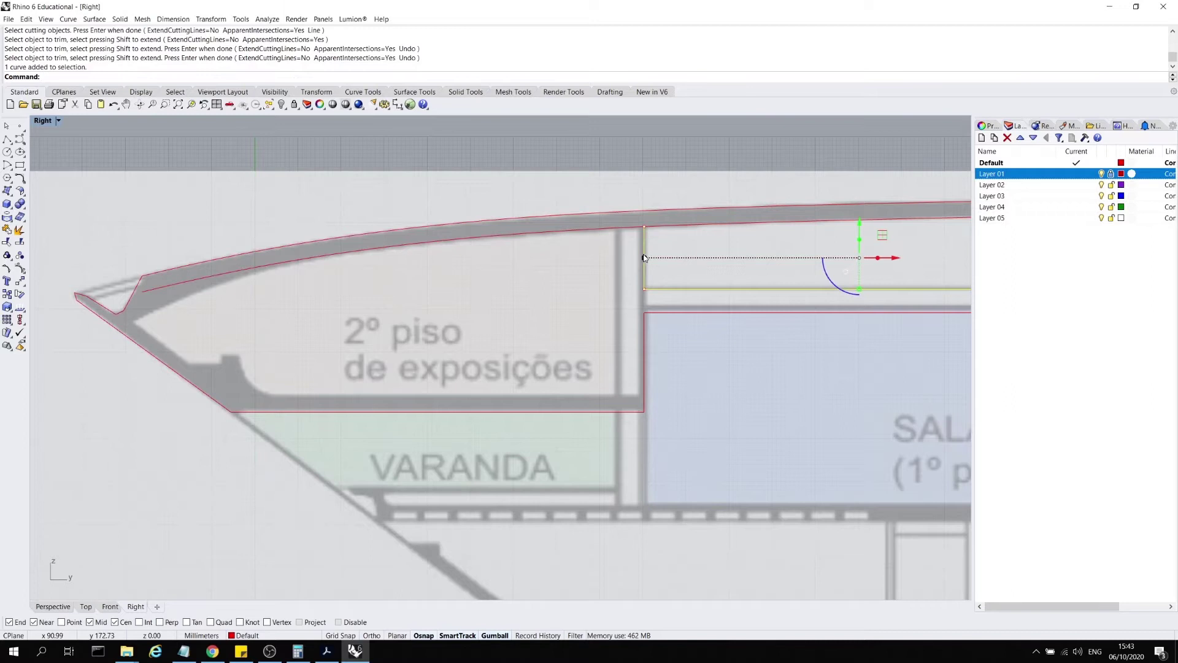
key("Escape")
- Draw a polyline from the roof's underside down the interior wall's exhibition-side face and along the second-floor slab's top to the curved upstand
left_click(7, 139)
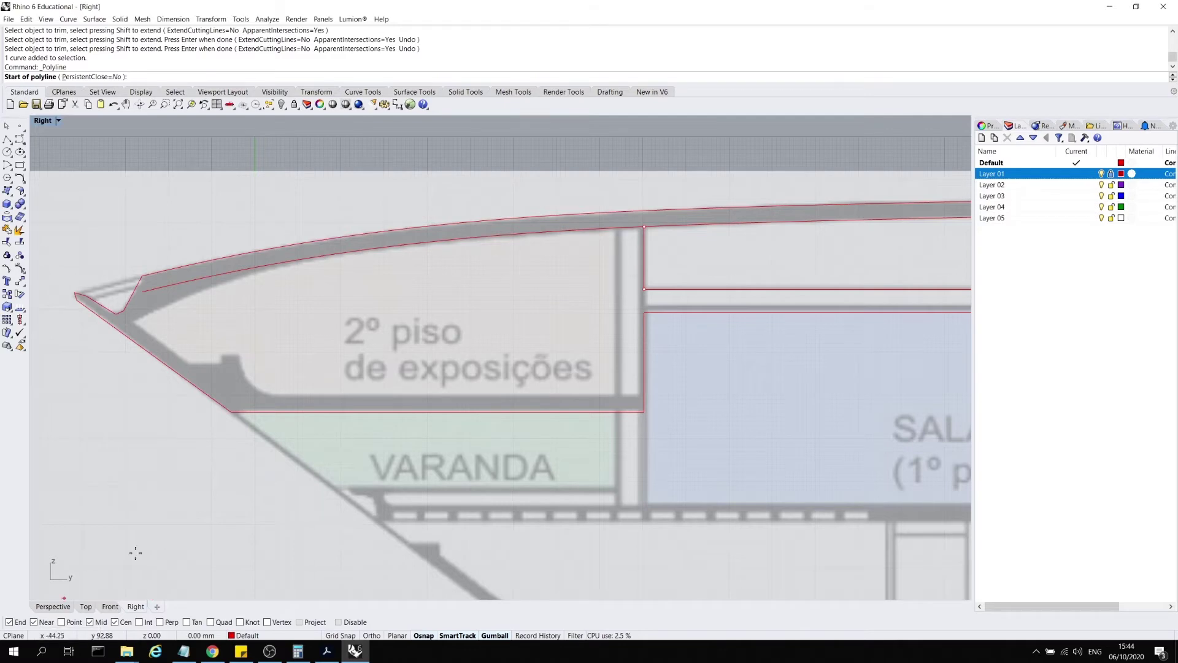
left_click(619, 228)
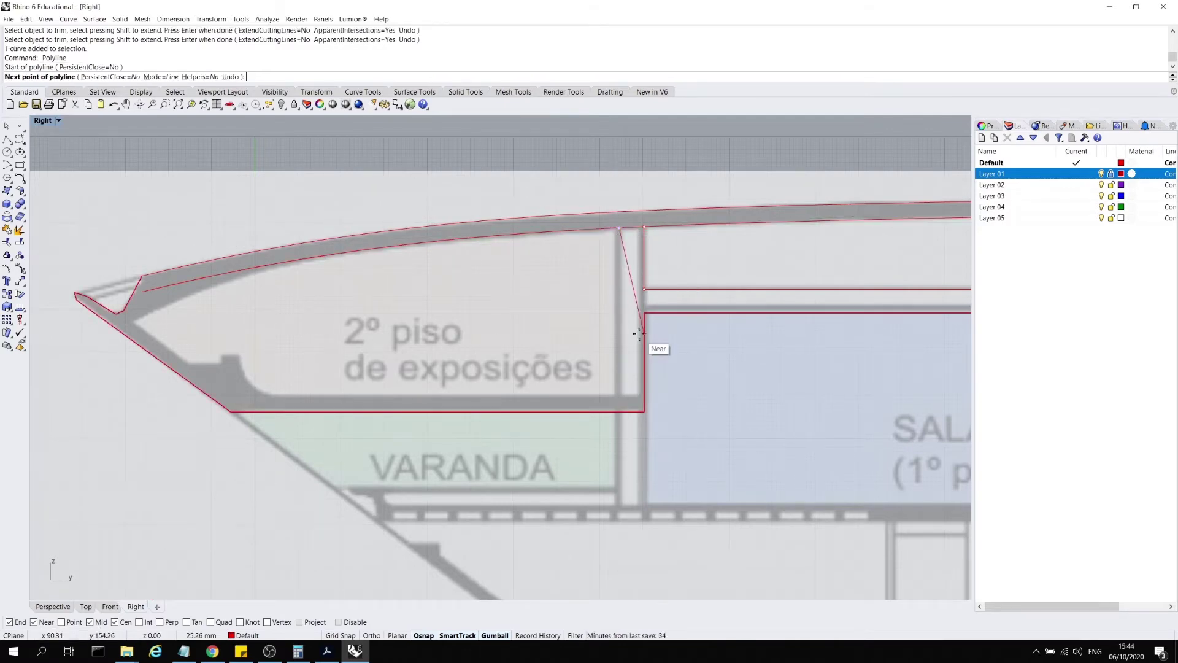
key("shift")
left_click(611, 394)
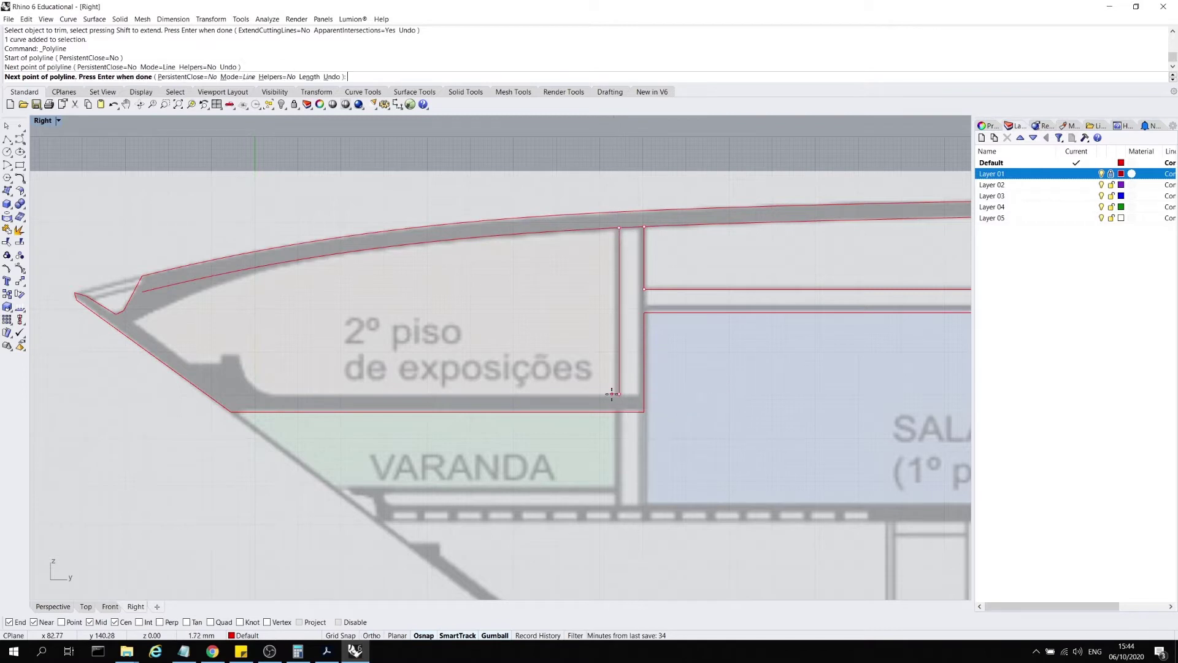
left_click(270, 400)
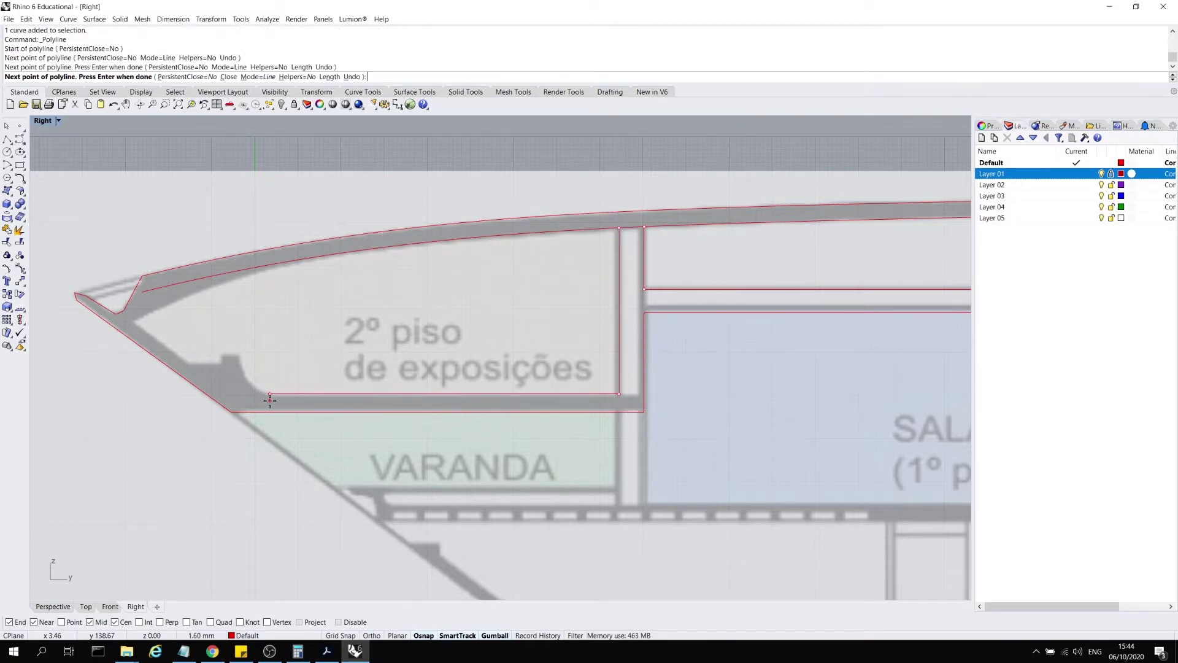
key("Return")
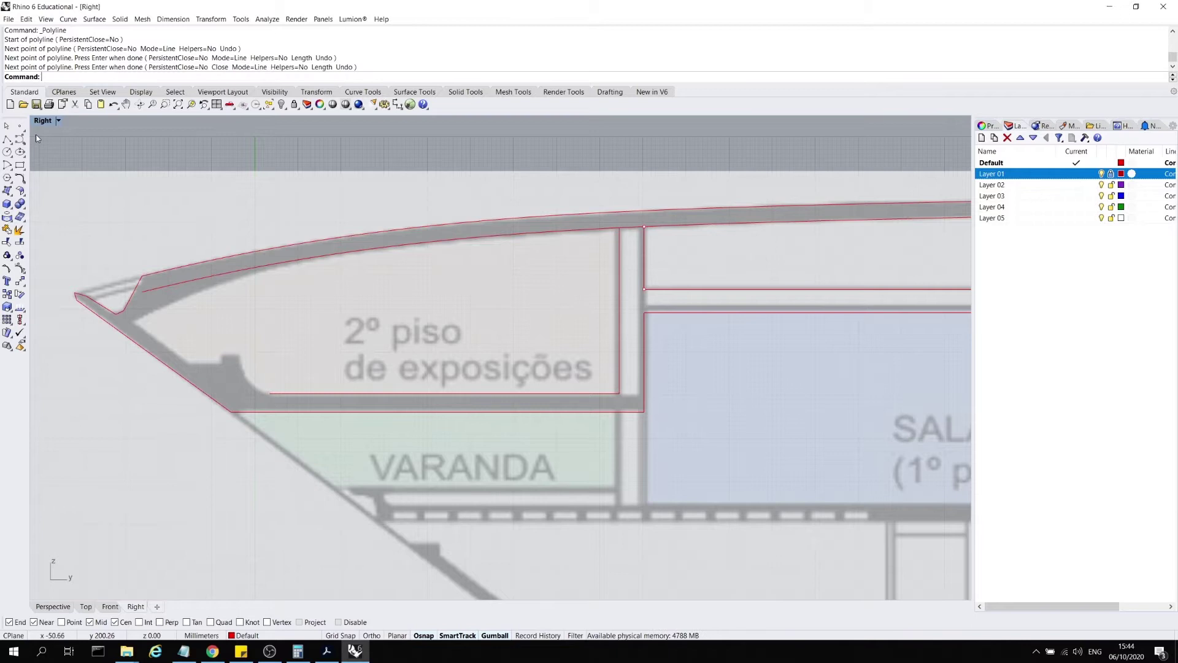
- Trace the upstand's concave side with an interpolated curve from the end of the floor line to the upstand's top corner
left_click(24, 143)
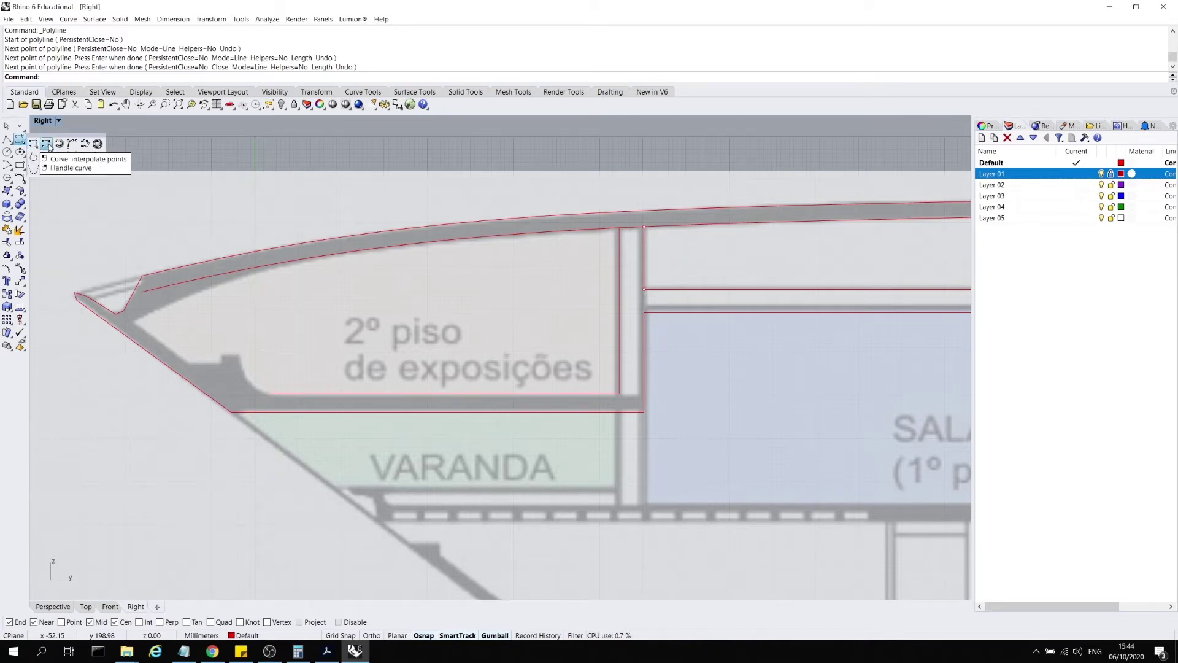
left_click(48, 145)
scroll(307, 393, "up", 5)
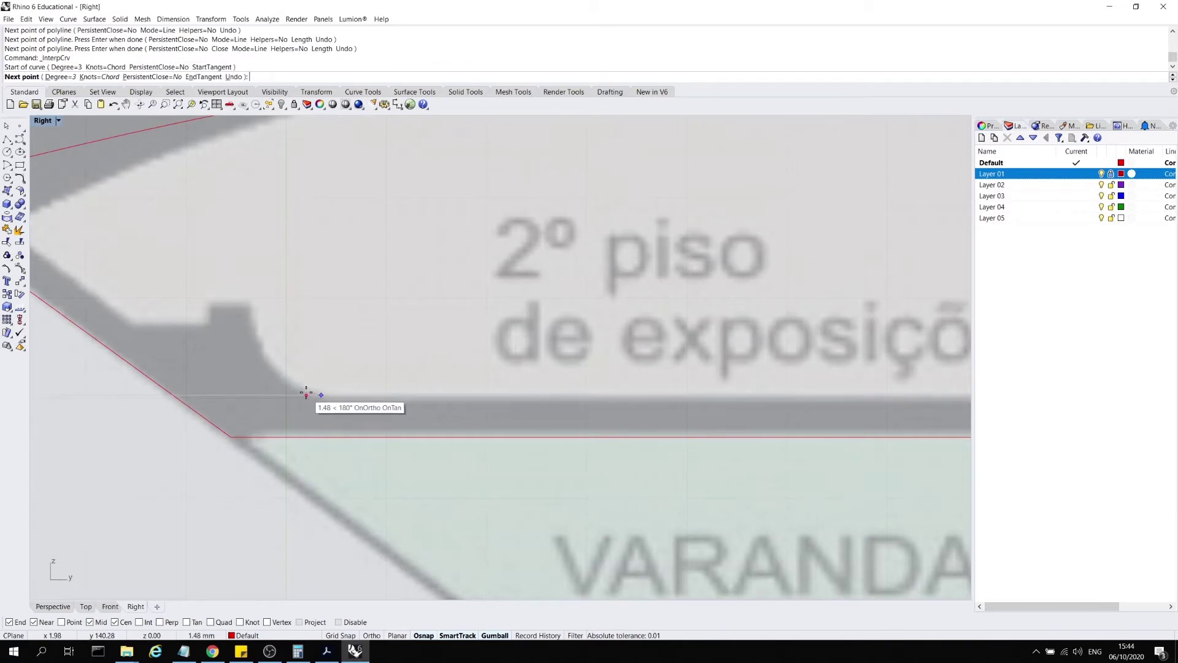
left_click(306, 394)
scroll(307, 394, "up", 3)
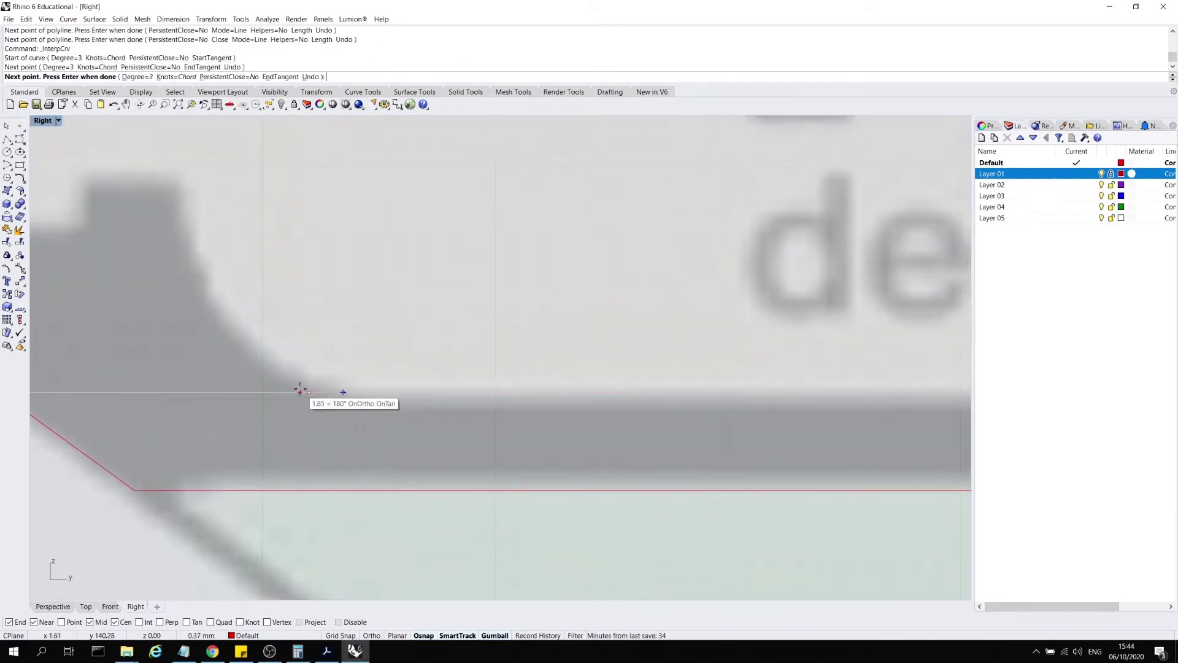
scroll(303, 387, "up", 2)
left_click(284, 386)
scroll(255, 376, "down", 5)
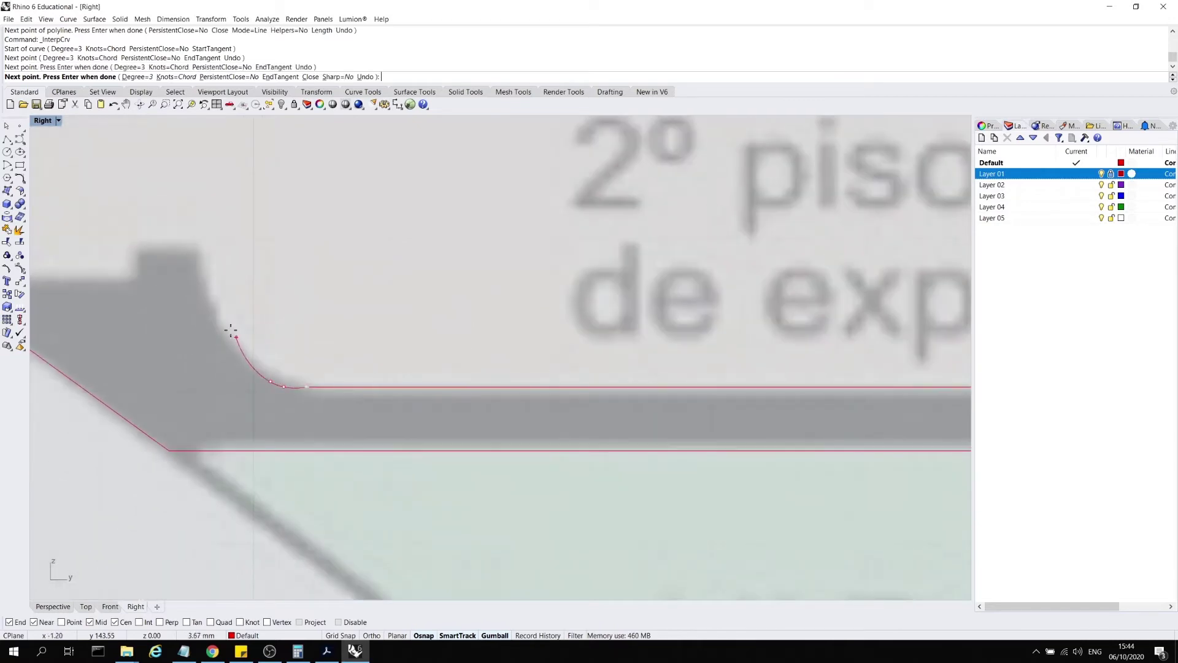
left_click(200, 253)
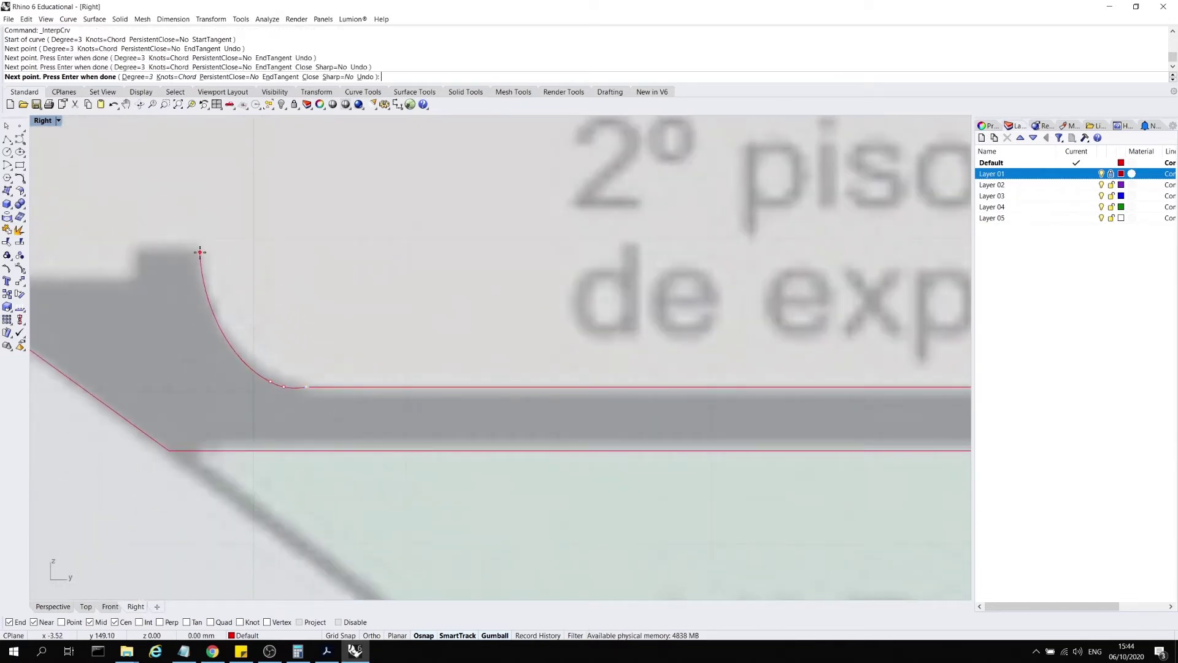
key("Return")
- Adjust the upstand curve's lower control points and delete the surplus one so it flows smoothly into the floor line
scroll(296, 389, "up", 1)
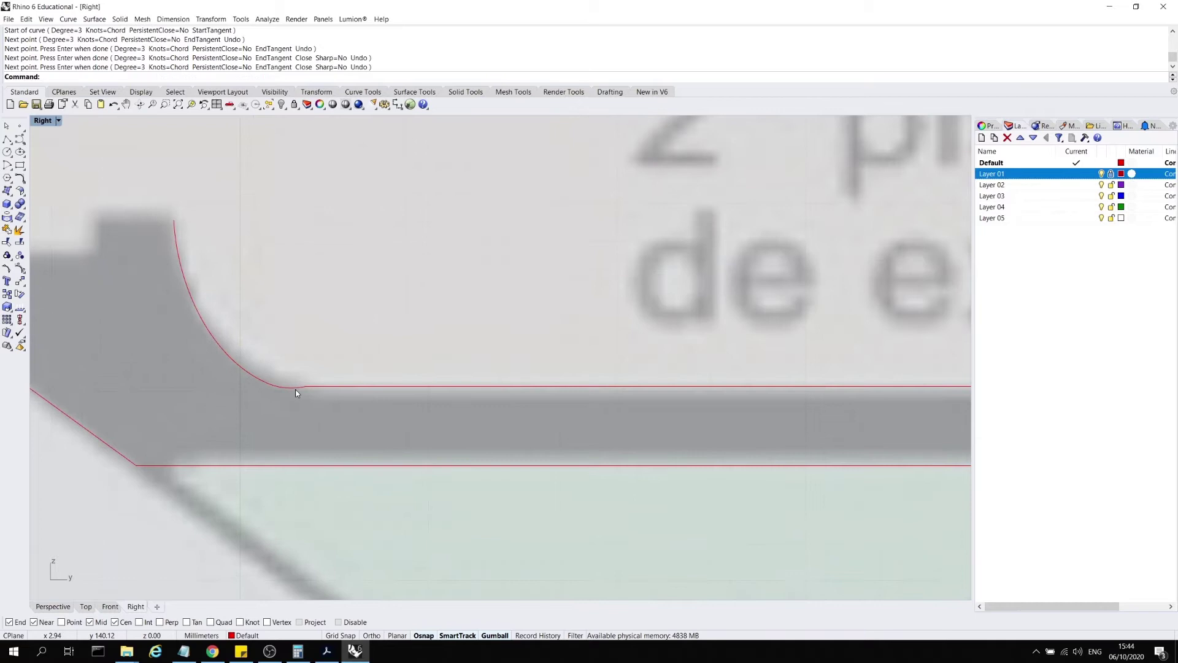
left_click(292, 389)
scroll(272, 393, "up", 2)
left_click_drag(244, 382, 280, 351)
left_click(288, 383)
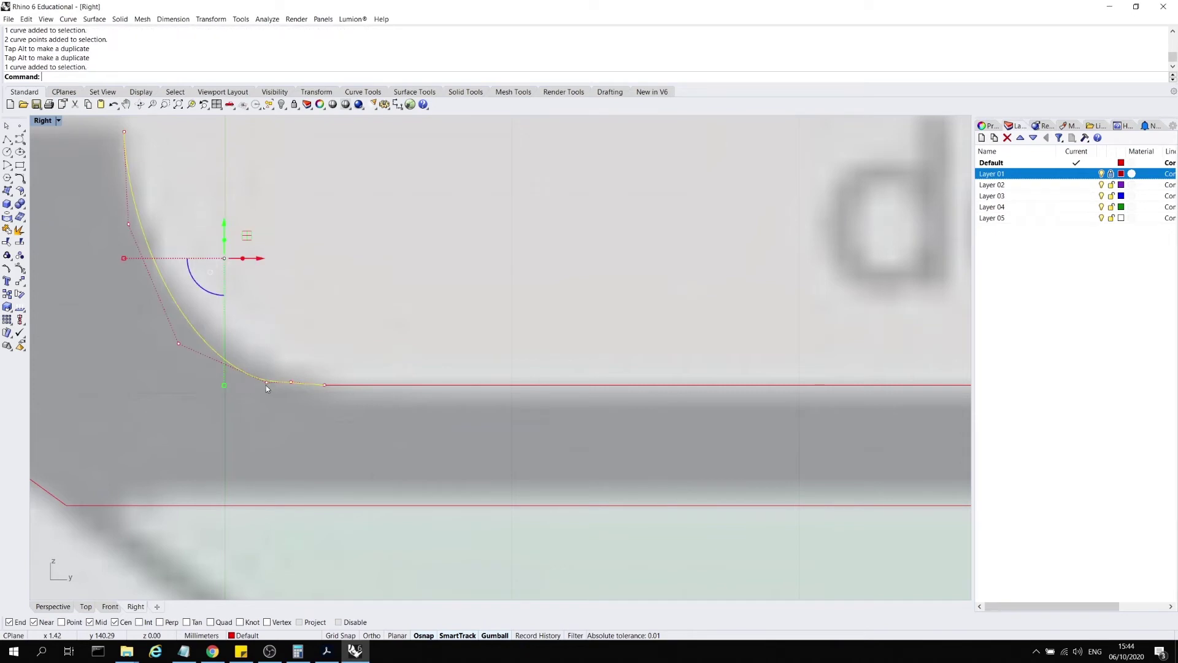
left_click(266, 382)
key("Delete")
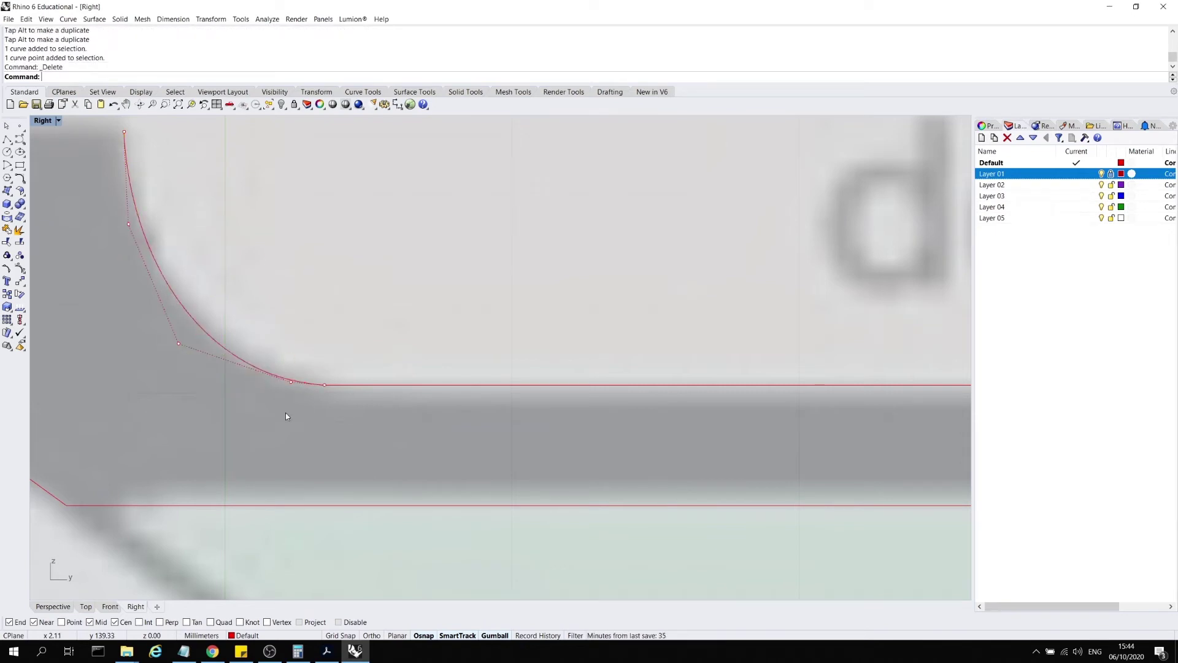
- Trace the upstand with an orthogonal polyline: about 4 mm across its top, down to the ledge and about 7.5 mm along it
scroll(355, 411, "down", 3)
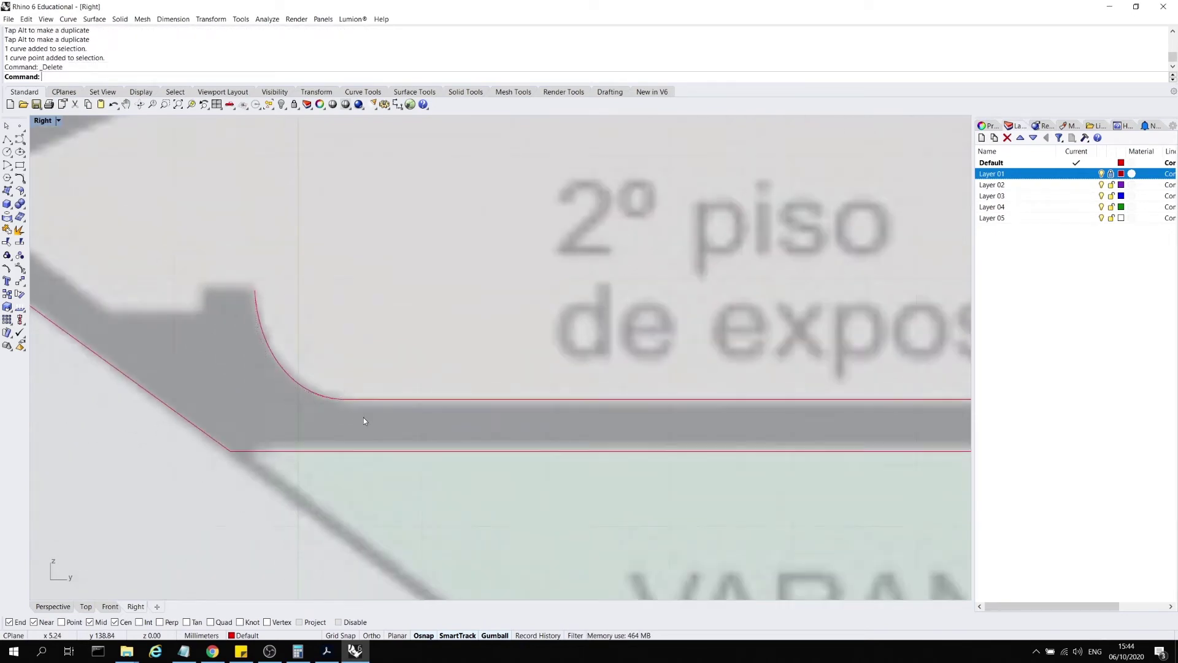
scroll(370, 404, "down", 1)
scroll(308, 360, "up", 2)
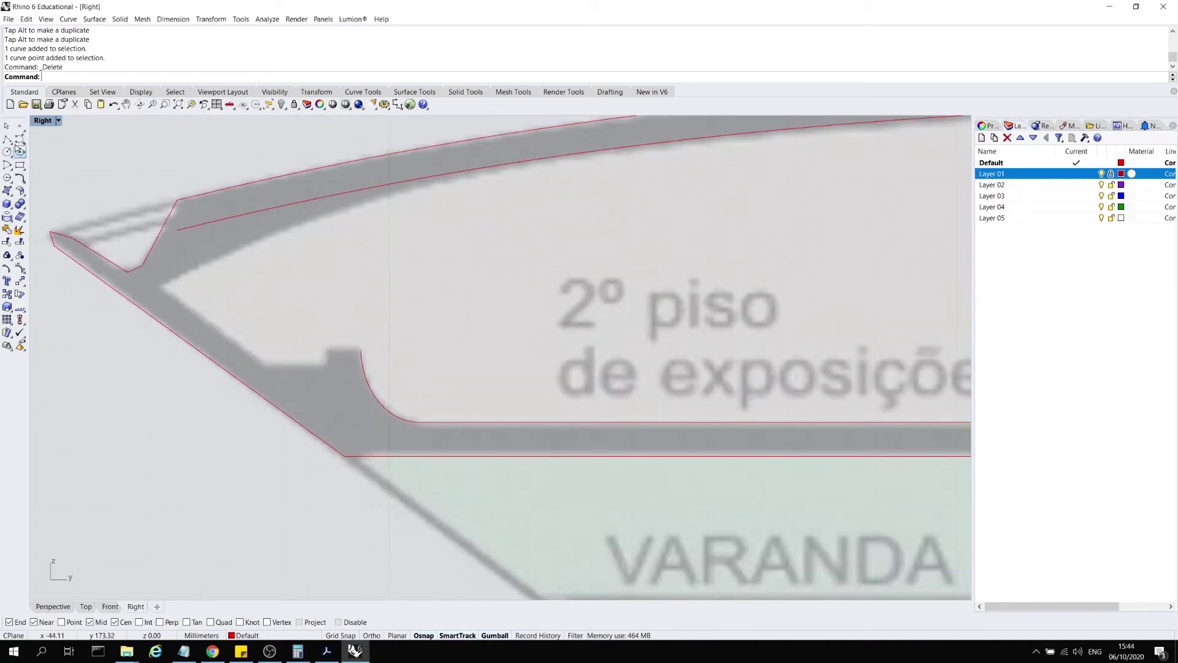
left_click(7, 140)
left_click(361, 350)
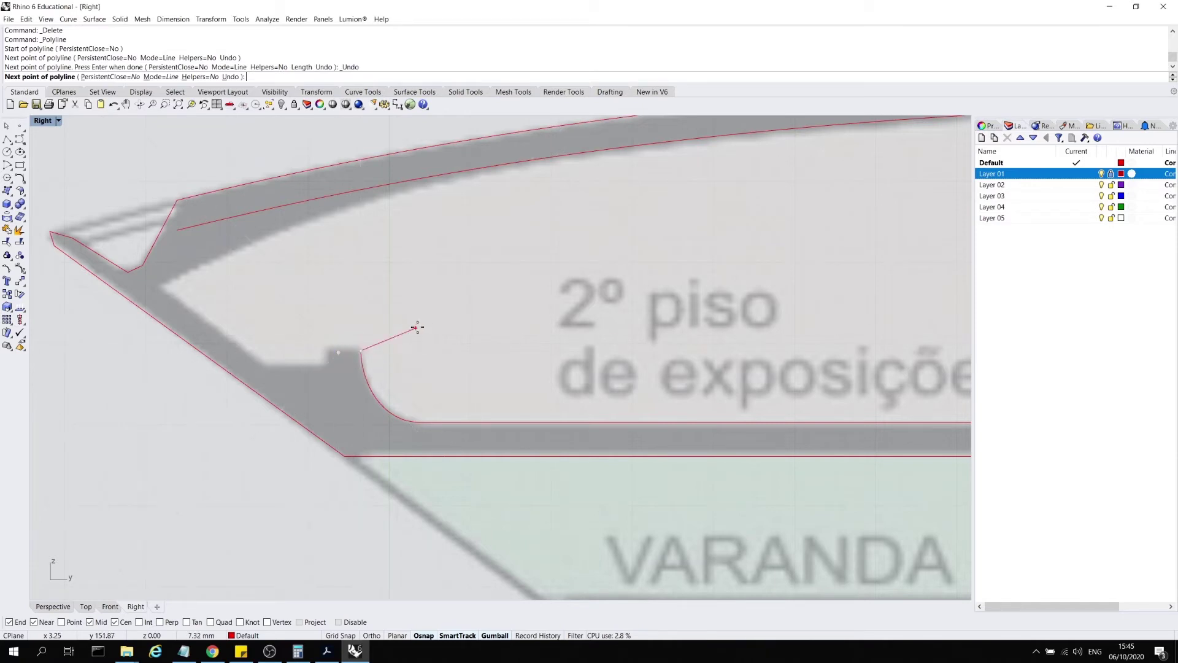
key("F8")
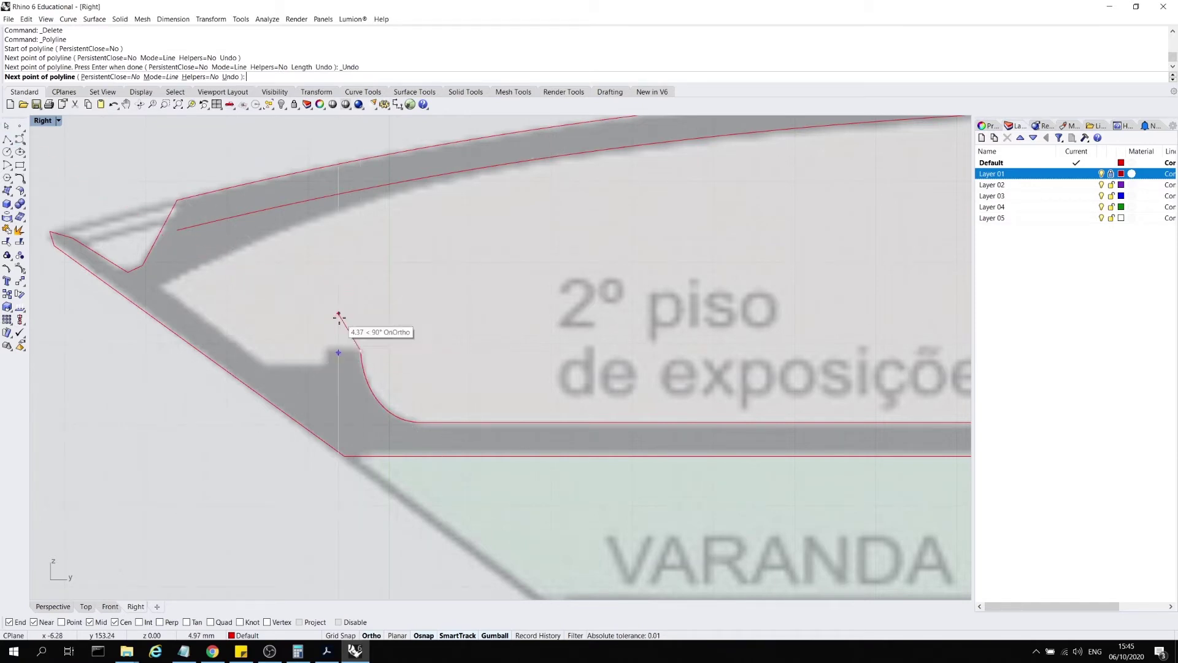
scroll(329, 350, "up", 3)
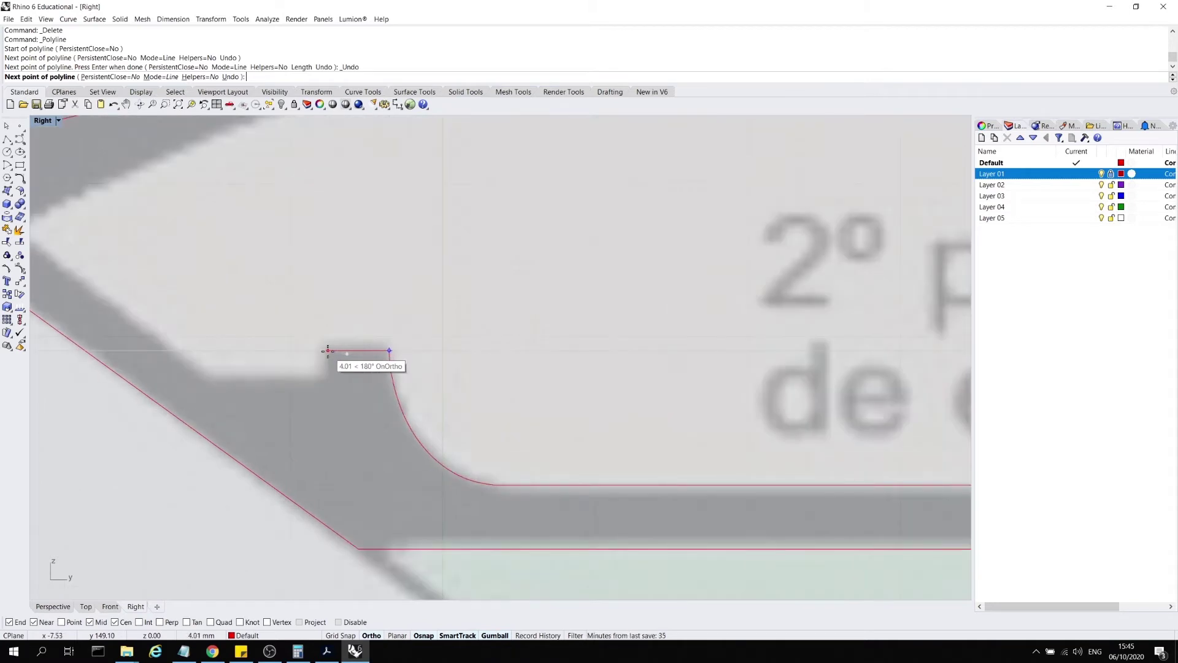
left_click(327, 350)
left_click(327, 373)
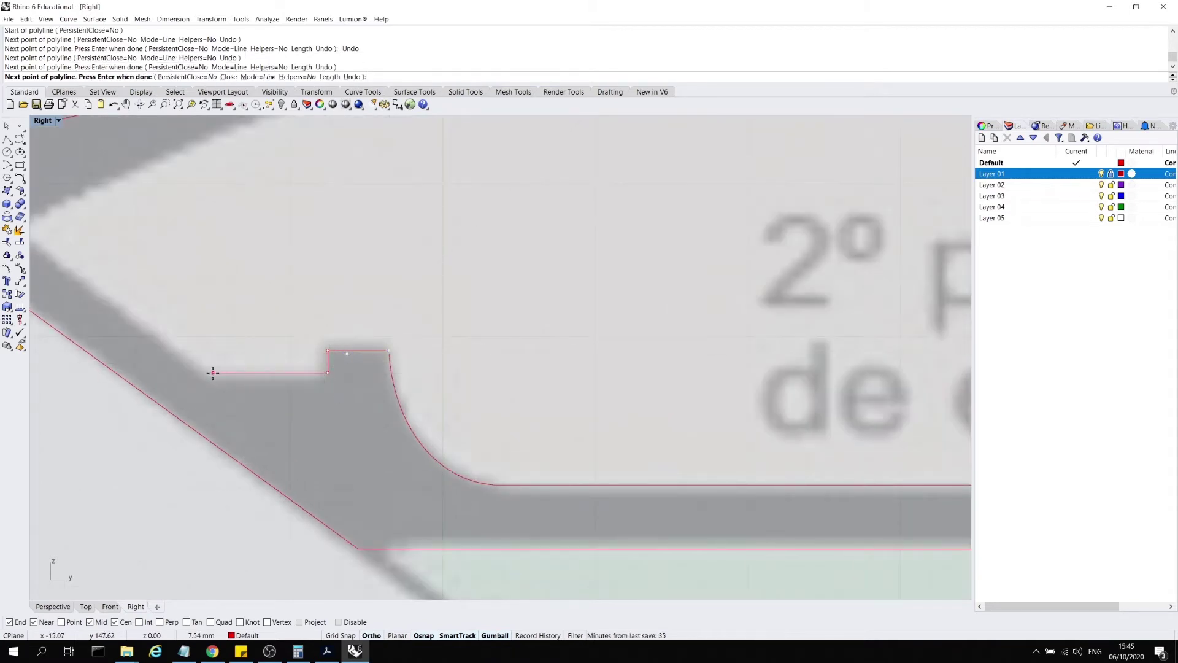
left_click(211, 373)
- Continue the polyline about 16 mm up the slanted outer wall's inner face to the corner under the roof and finish it
scroll(231, 334, "down", 2)
key("F8")
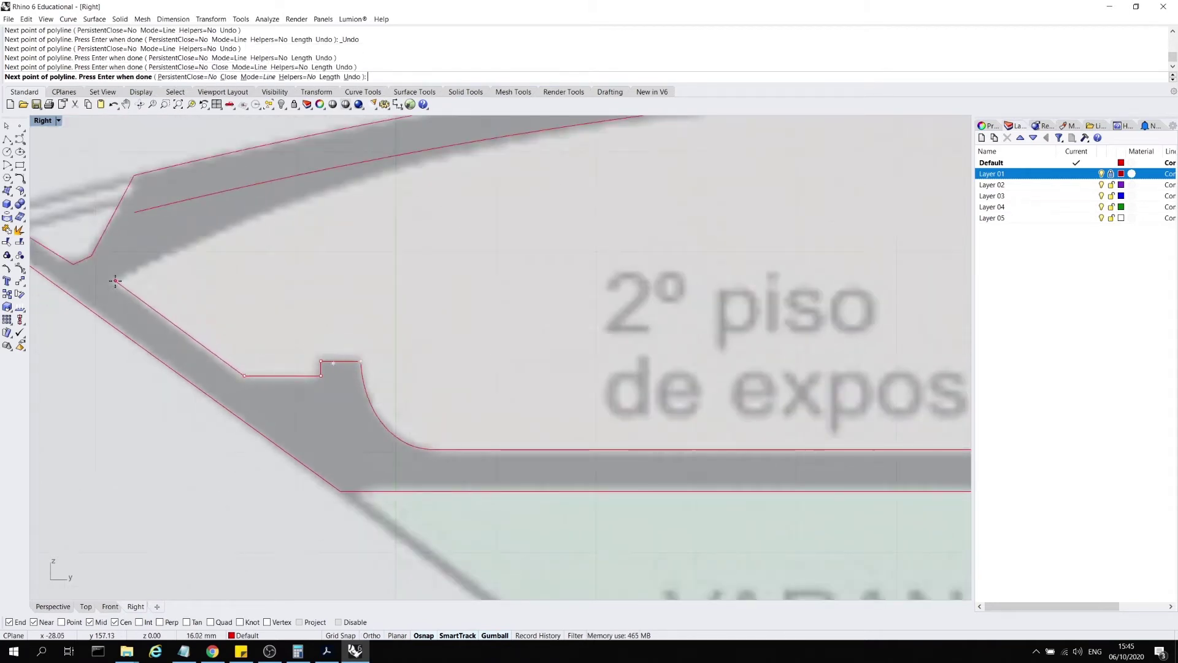
left_click(114, 281)
scroll(286, 327, "down", 3)
key("Return")
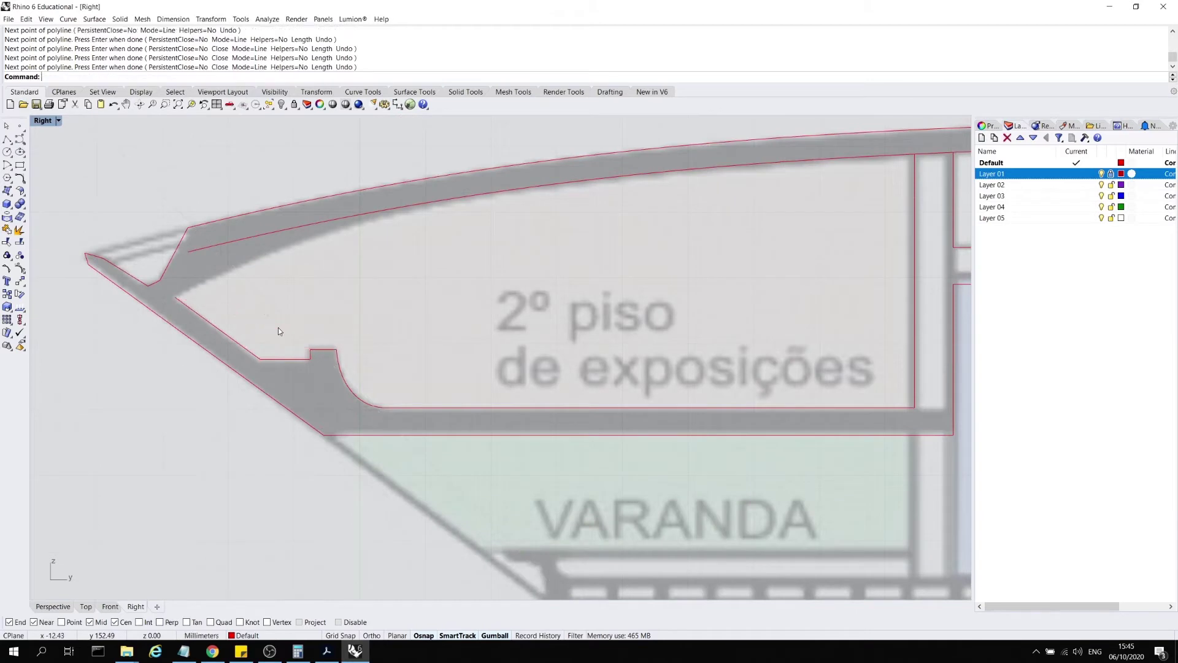
- Move the outer end control point of the roof's underside curve onto the upper end of the slanted inner wall line
left_click(212, 246)
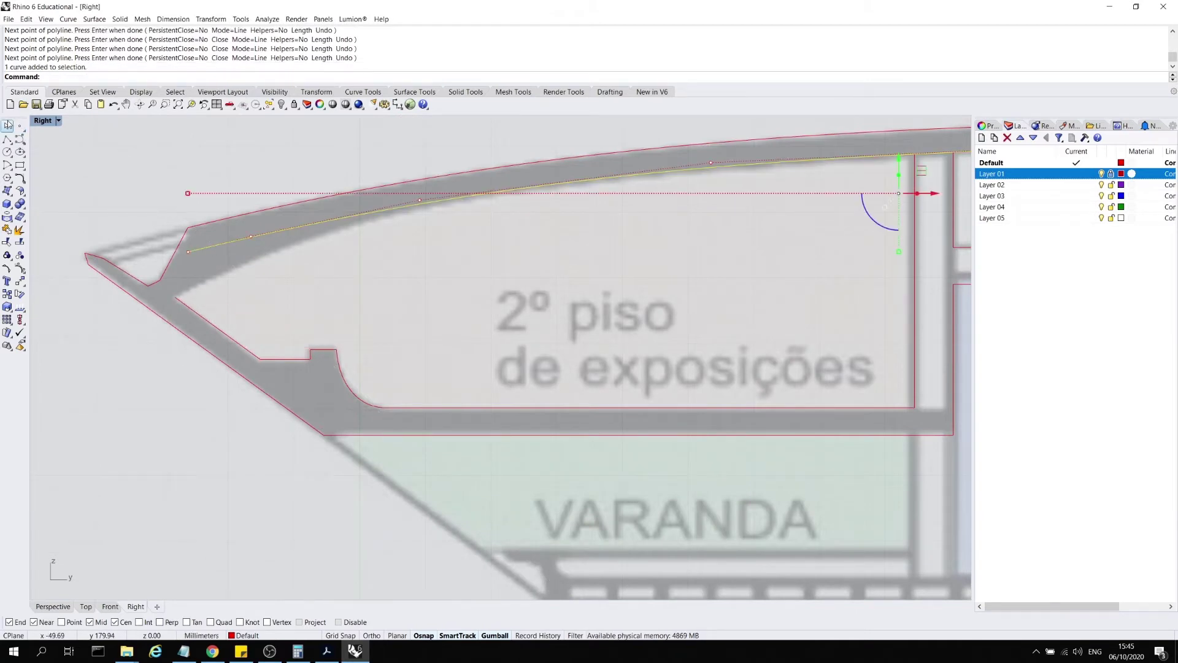
left_click(7, 125)
left_click(189, 254)
scroll(189, 254, "up", 3)
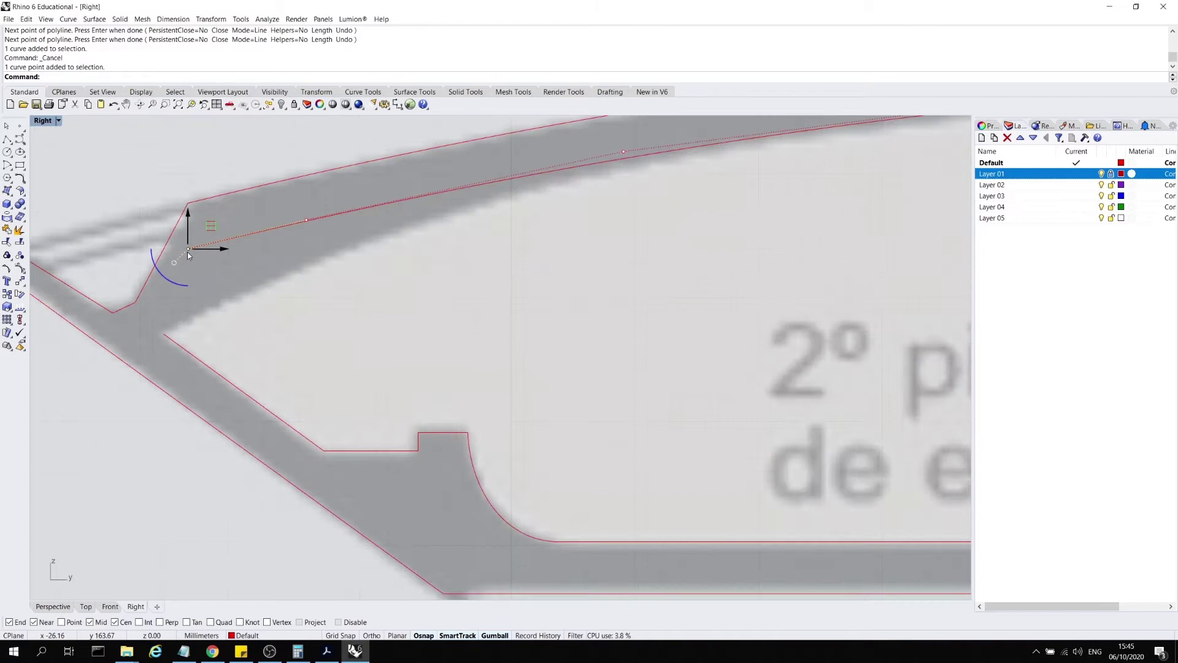
left_click_drag(189, 254, 165, 333)
scroll(241, 324, "down", 3)
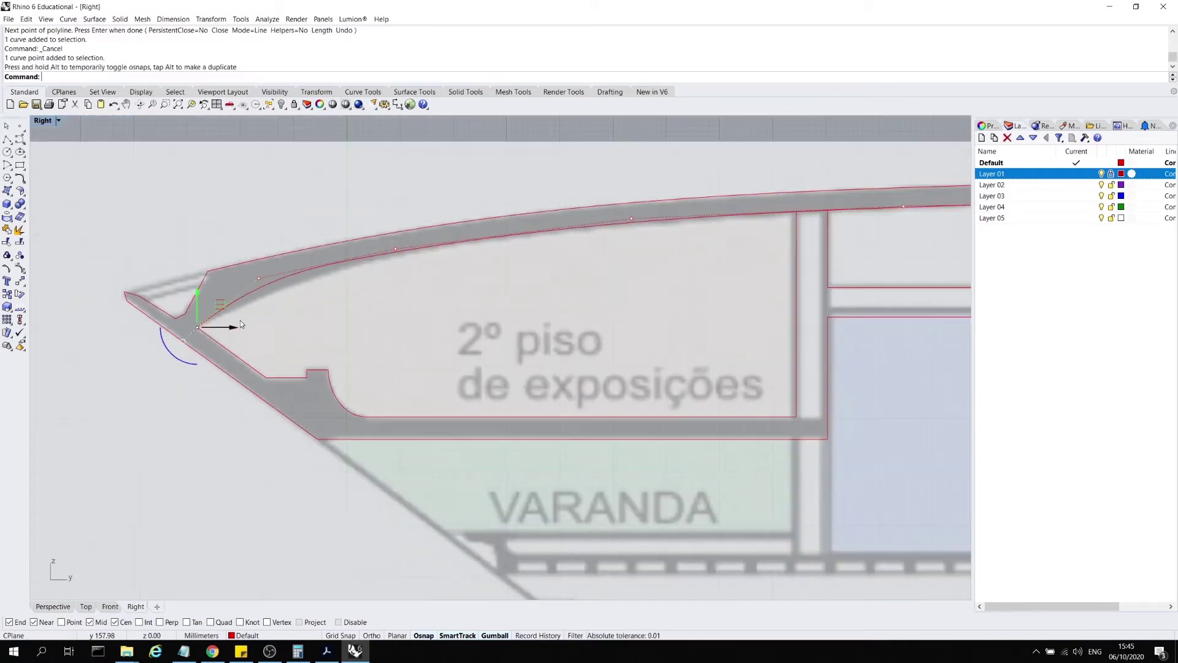
- Shift the next two control points of the roof's underside curve so it follows the underside edge in the picture
left_click(258, 279)
scroll(255, 283, "up", 2)
left_click_drag(256, 285, 324, 248)
scroll(326, 235, "up", 2)
left_click(518, 226)
scroll(416, 253, "down", 2)
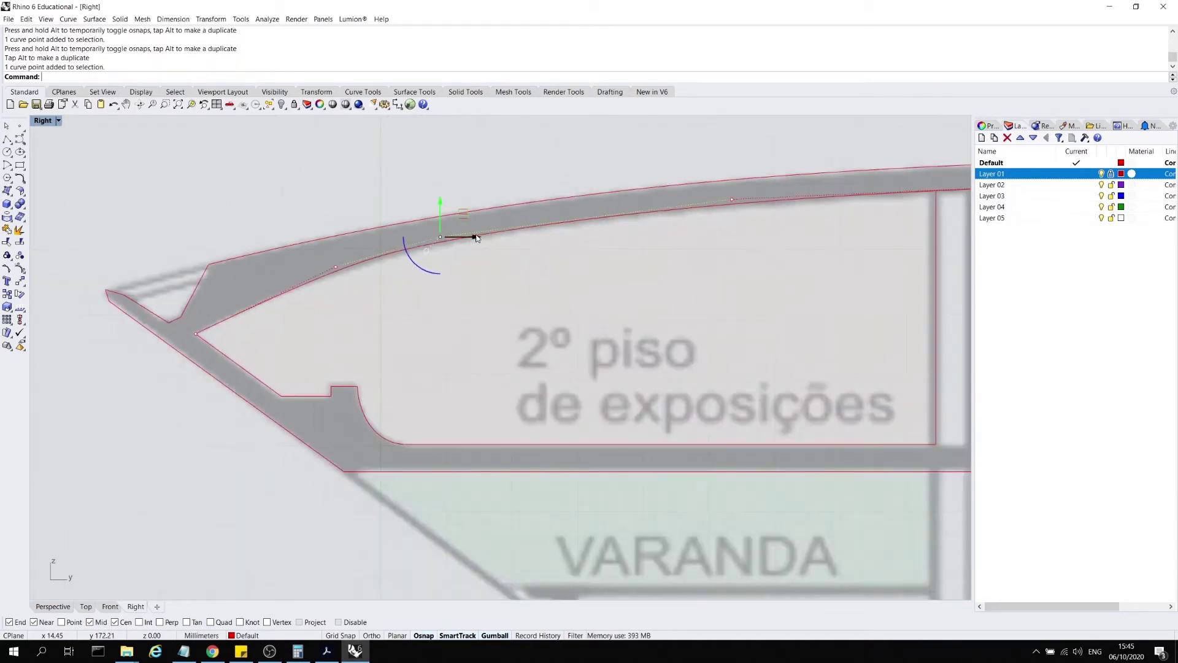
left_click_drag(418, 251, 442, 243)
key("Escape")
scroll(580, 262, "down", 3)
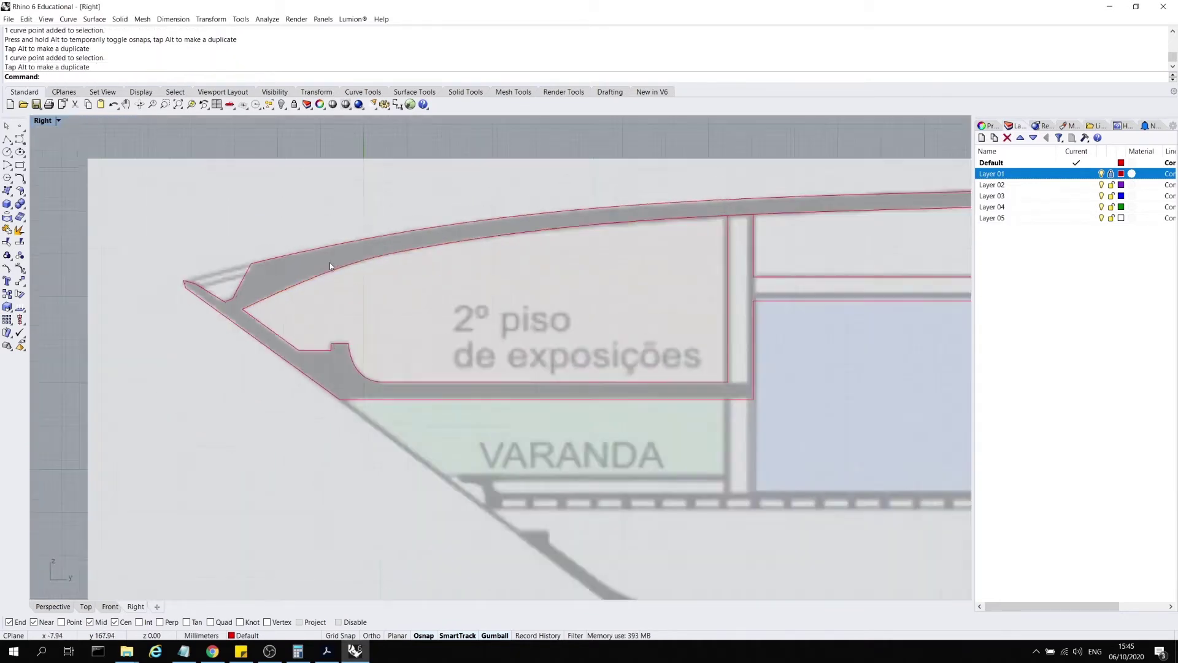
- Hide Layer 01, which holds the cross-section picture, so only the traced curves are displayed
scroll(644, 216, "up", 5)
scroll(575, 209, "down", 5)
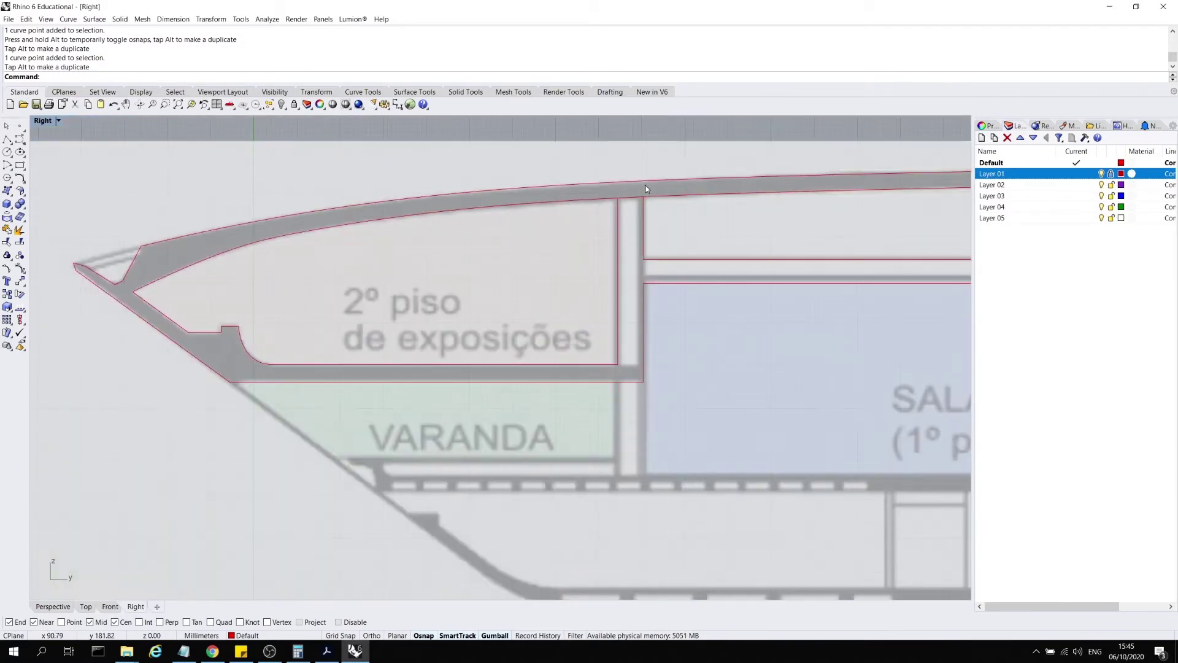
scroll(241, 310, "down", 3)
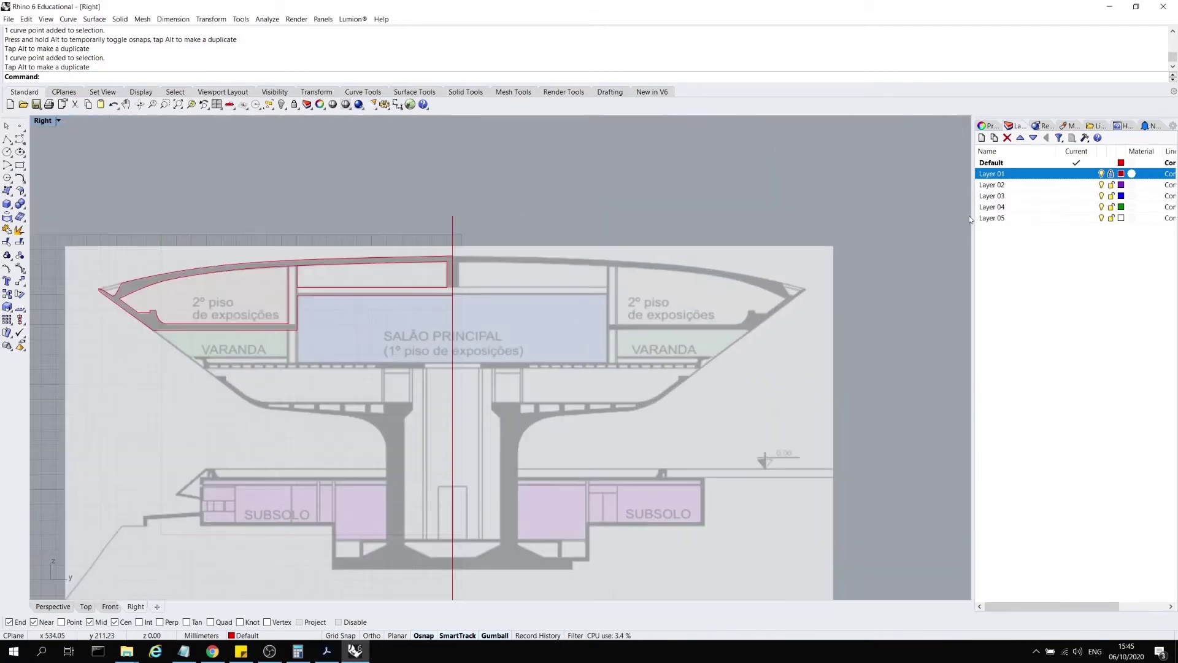
scroll(301, 315, "up", 3)
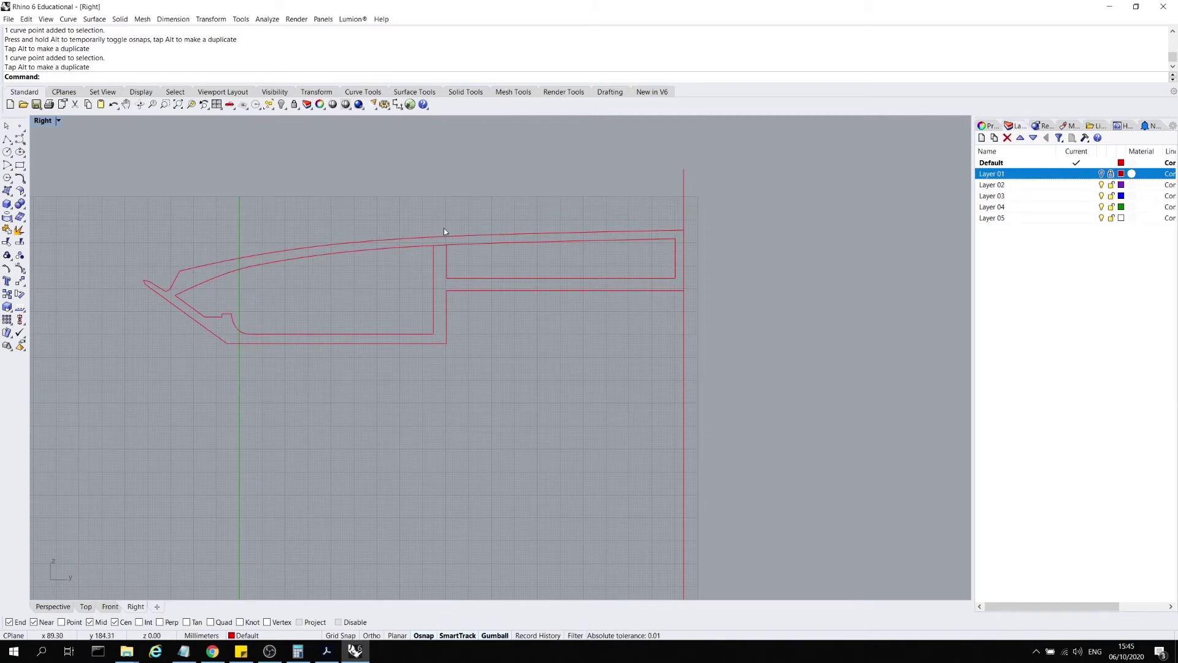
- Trim the roof's underside curve between the two vertical wall lines and its short overhang at the exhibition room's corner
scroll(396, 259, "up", 4)
left_click_drag(644, 293, 399, 215)
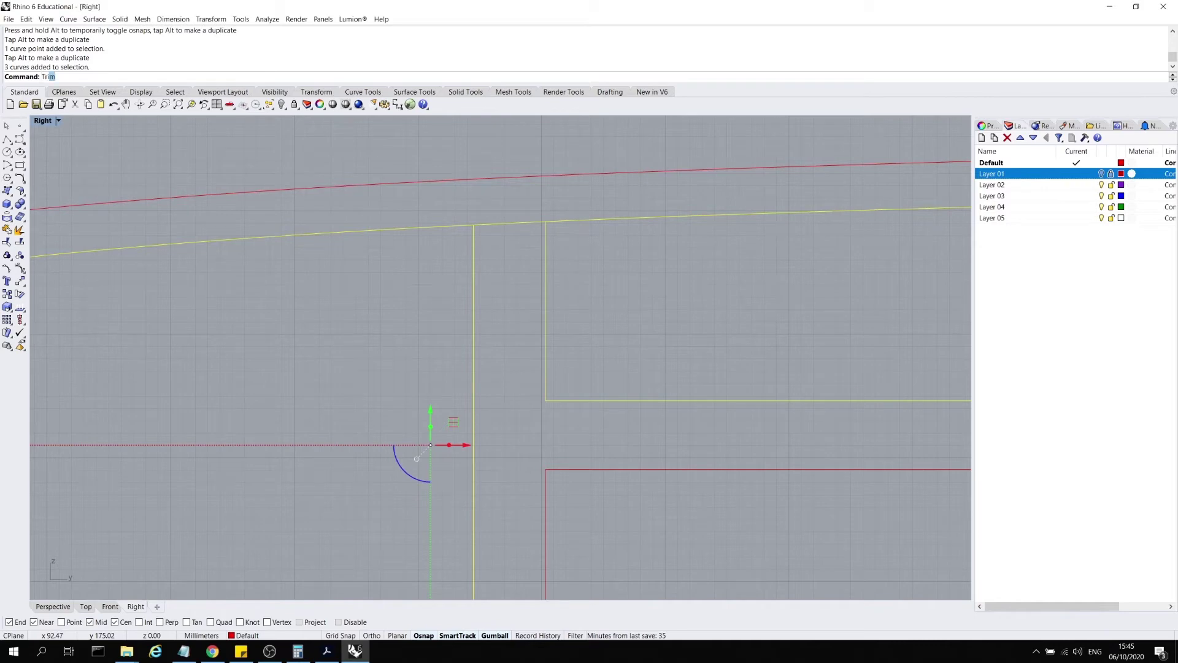
key("Return")
left_click(520, 227)
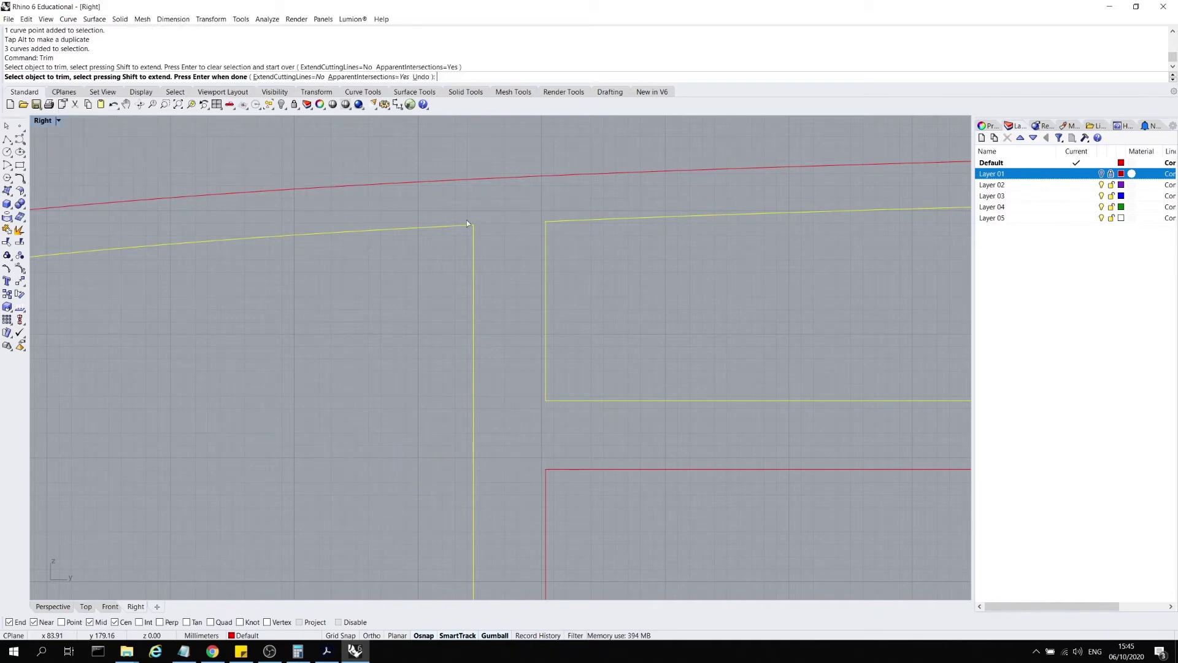
scroll(470, 222, "up", 8)
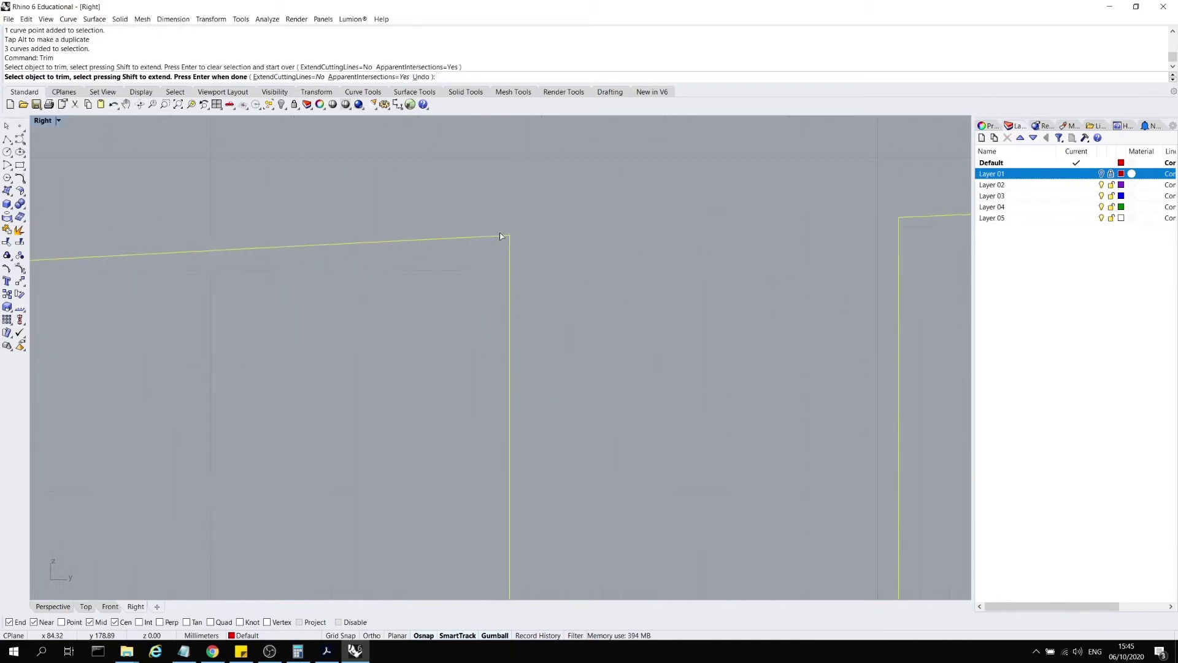
left_click(427, 261)
scroll(417, 264, "down", 3)
key("Return")
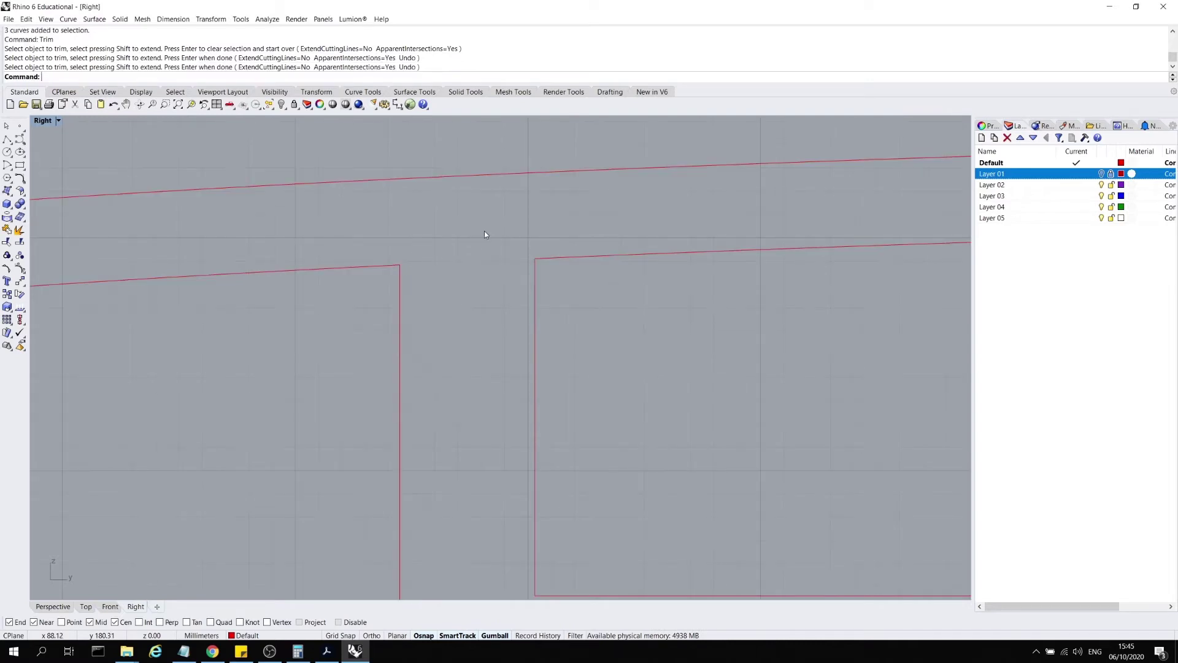
scroll(483, 230, "down", 3)
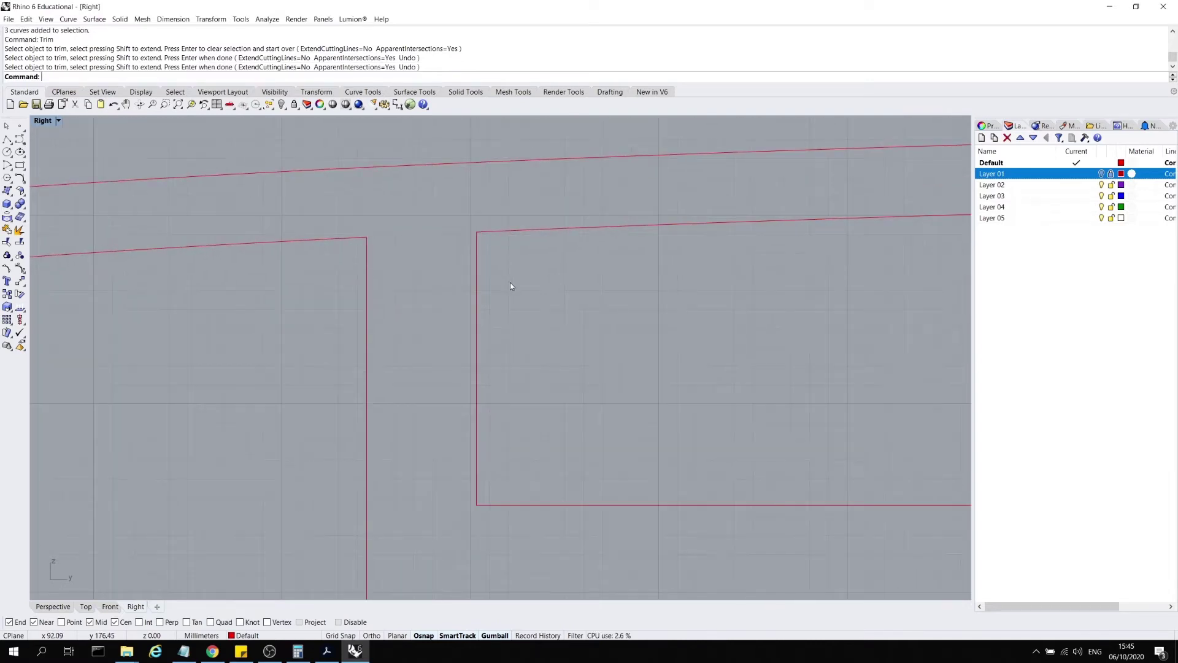
- Select the outer floor polyline and the roof curve one after another to check which pieces form the outline
scroll(510, 286, "down", 5)
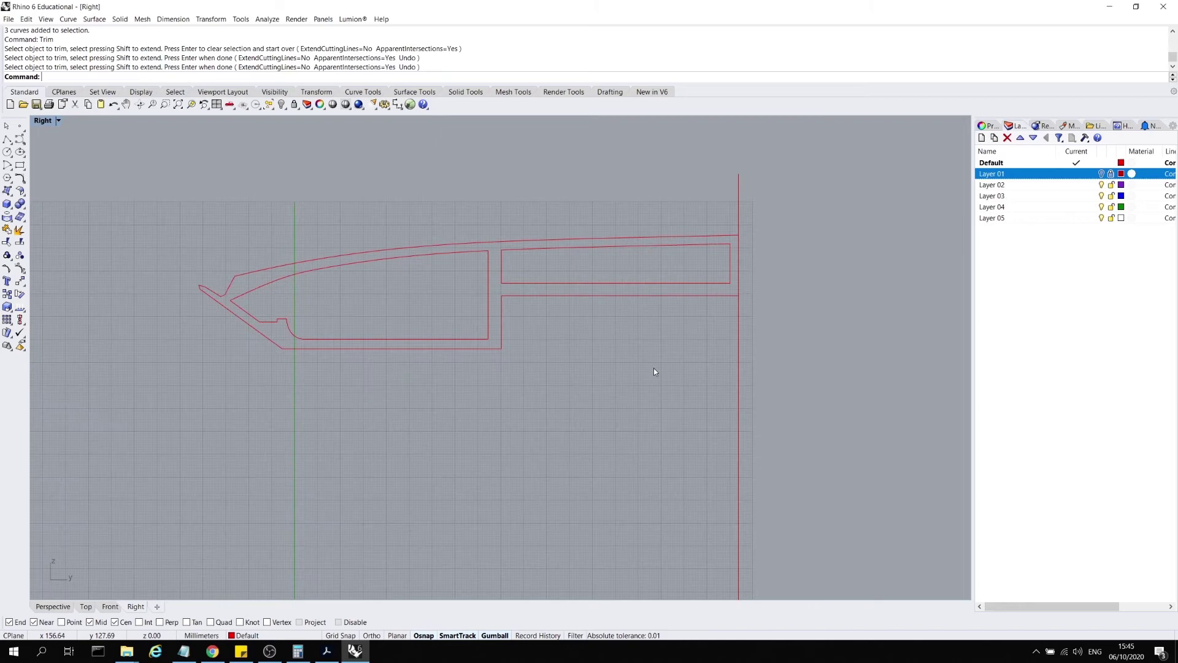
scroll(575, 247, "down", 5)
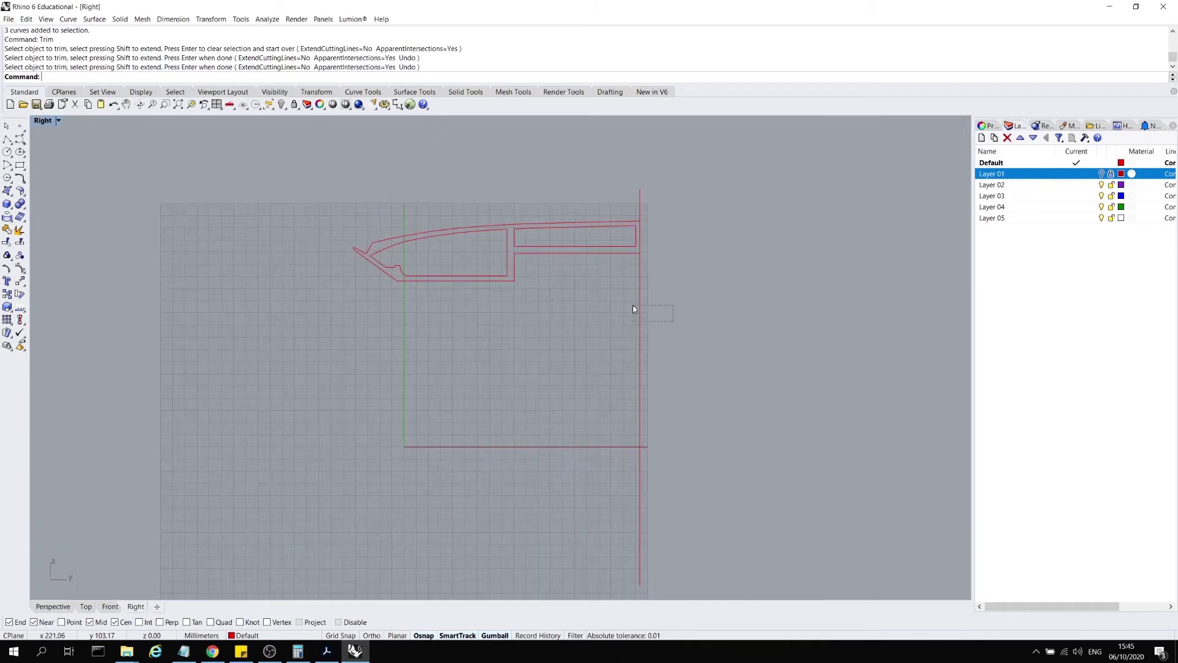
left_click_drag(634, 309, 632, 306)
left_click(516, 274)
left_click(528, 257)
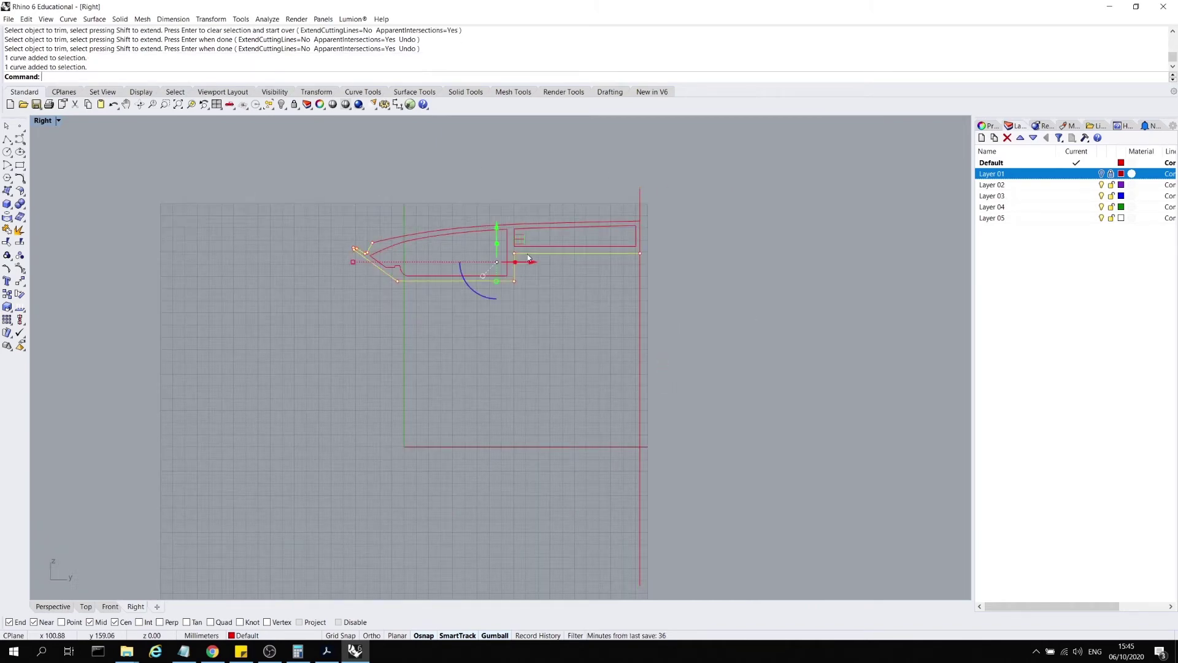
left_click(442, 238)
left_click(371, 216)
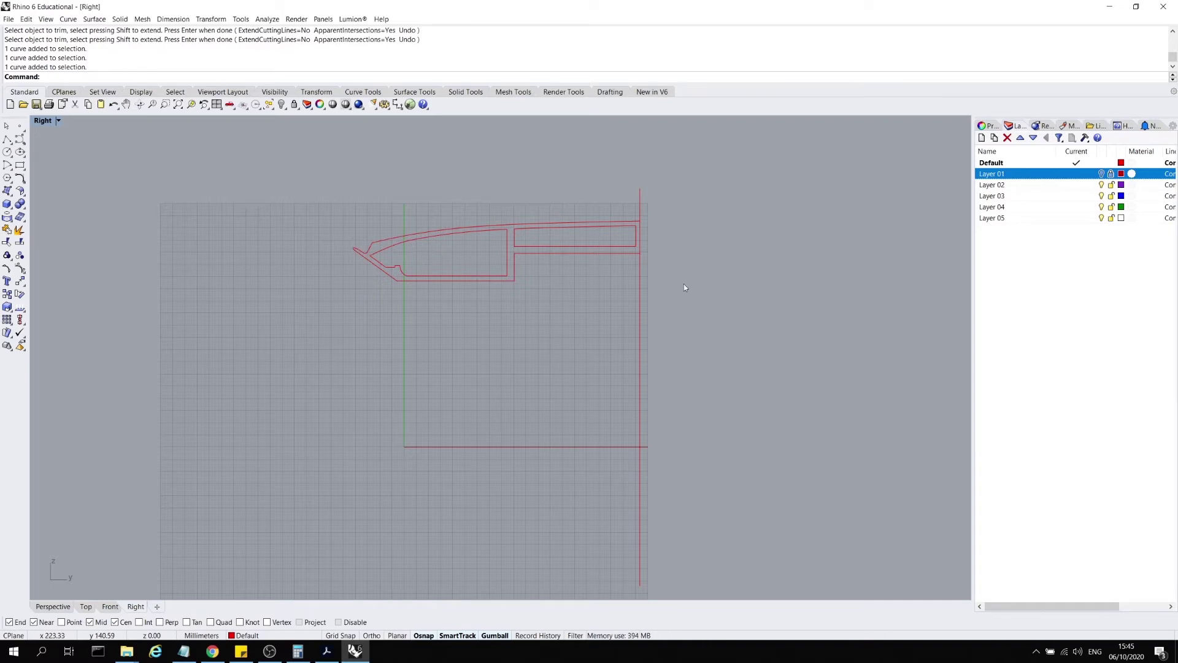
- Shorten the vertical centre line by moving its upper end to the roof's top curve and its lower end to the slab's underside line
left_click(641, 290)
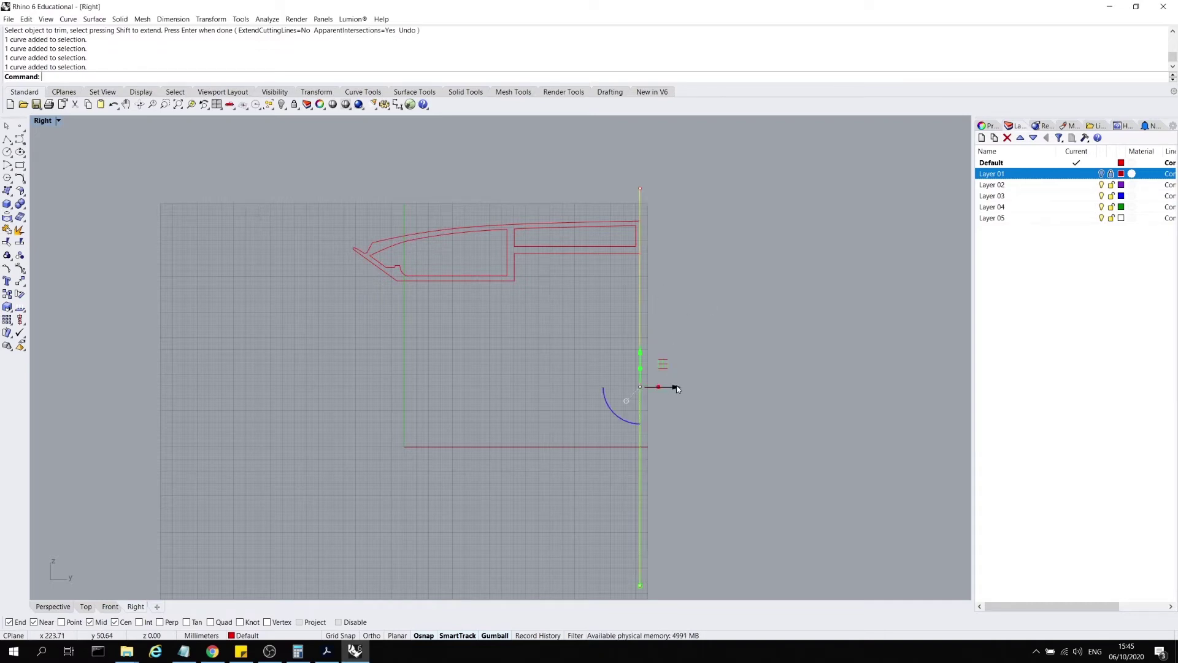
left_click(640, 189)
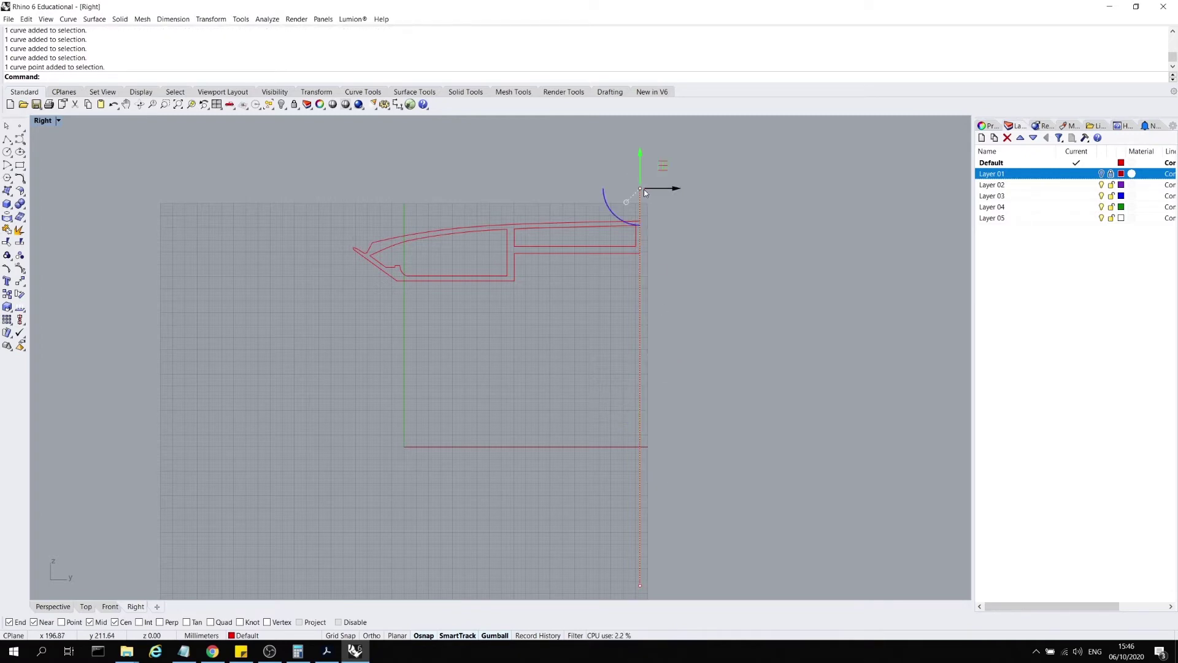
left_click_drag(641, 188, 645, 218)
scroll(645, 218, "down", 3)
left_click(653, 408)
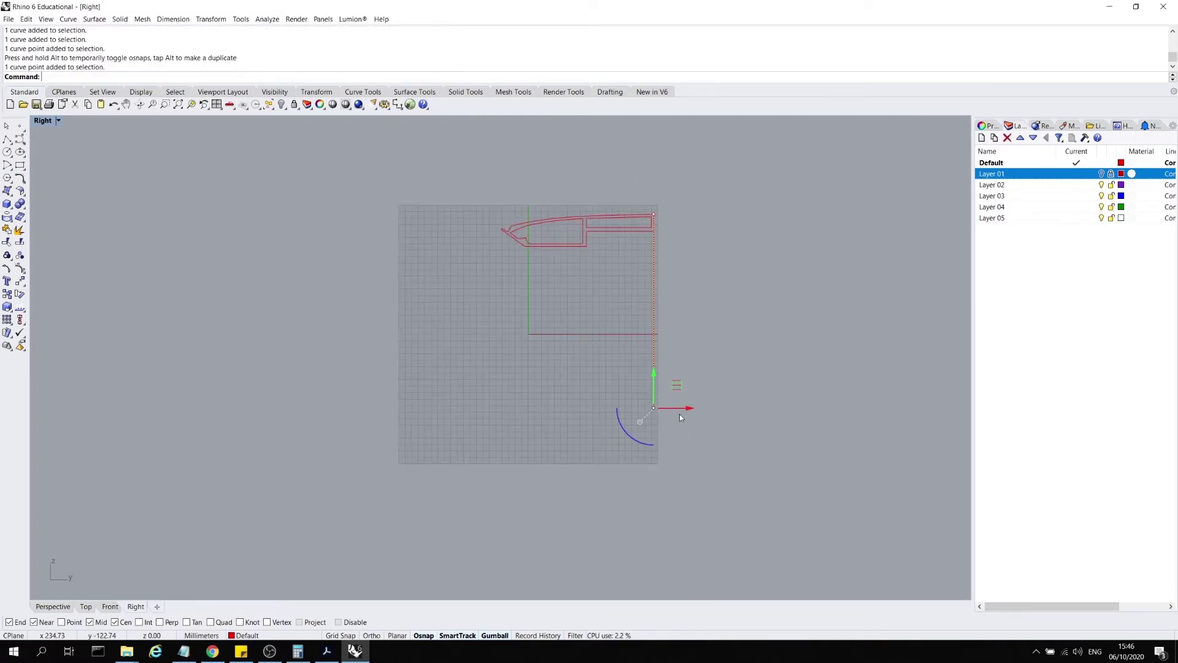
left_click_drag(654, 408, 652, 211)
key("Escape")
- Join all the traced curves into closed outlines and check each one by selecting it
scroll(645, 210, "up", 3)
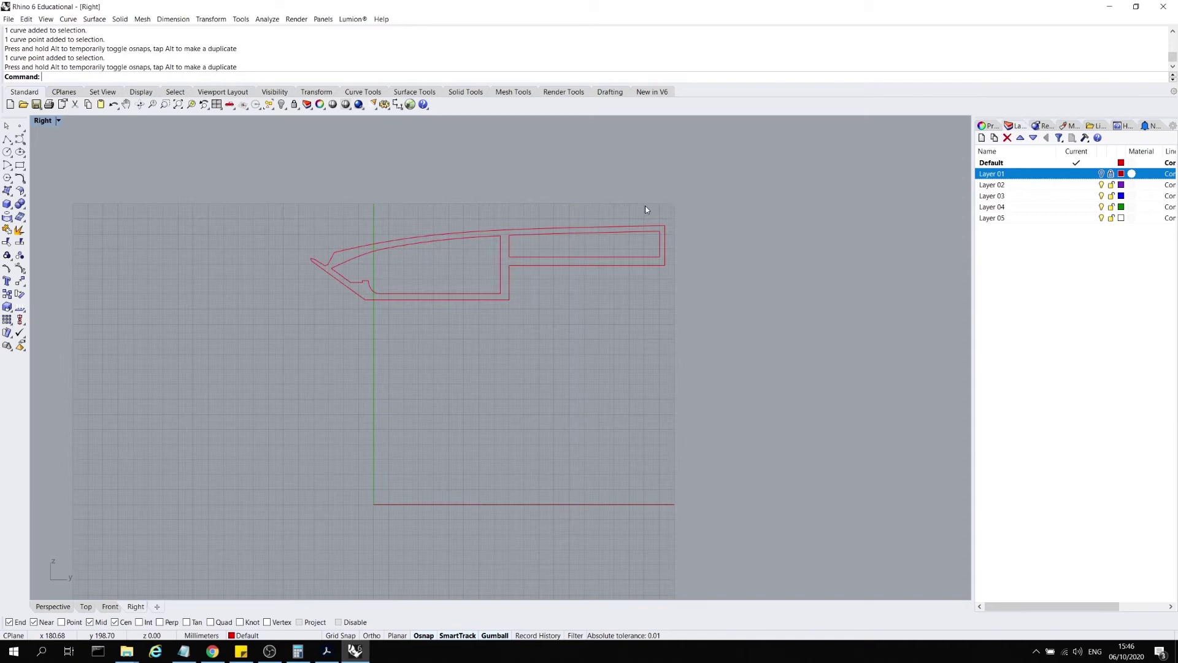
left_click_drag(314, 232, 723, 348)
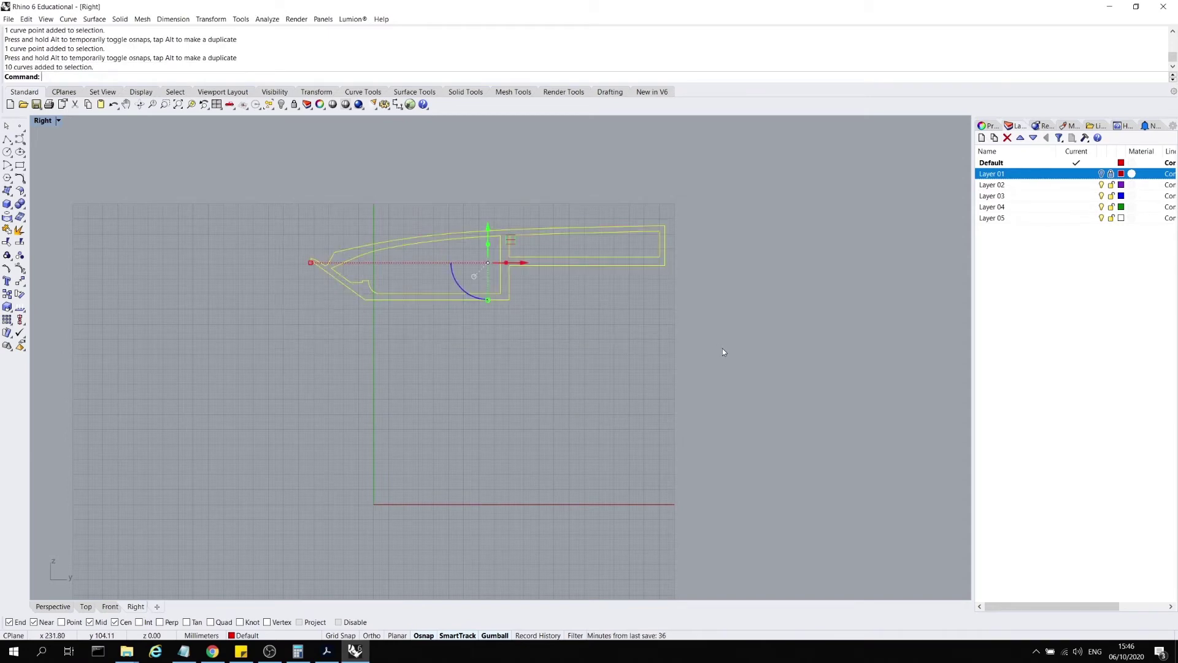
type("Join")
key("Return")
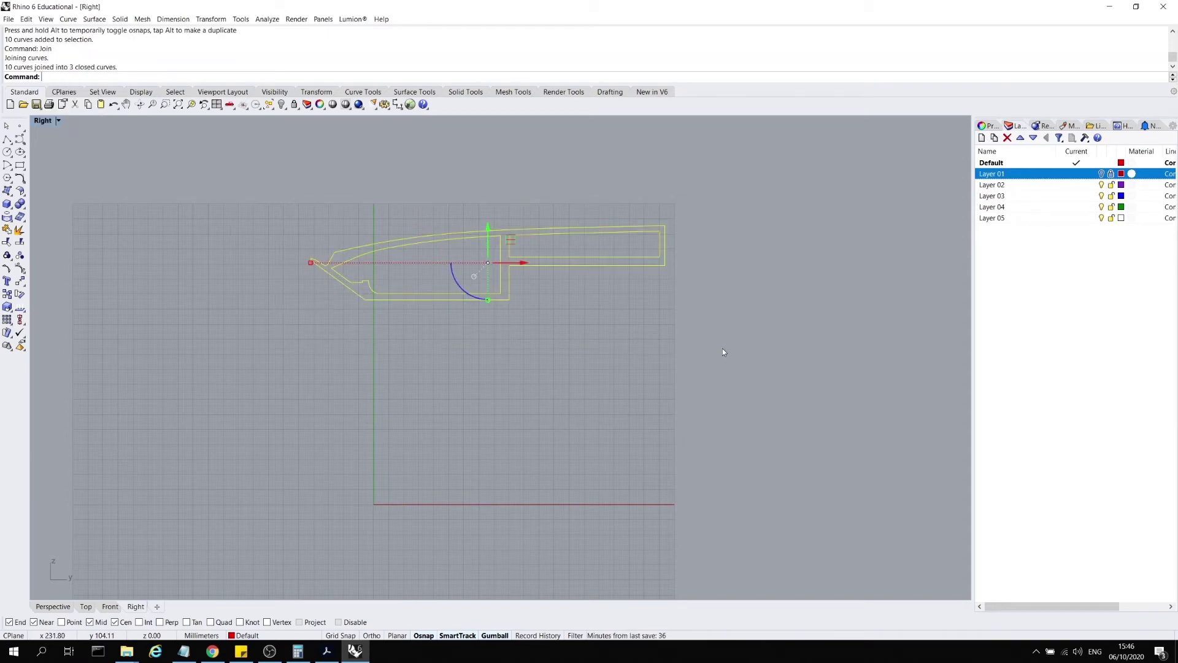
key("Escape")
left_click(526, 266)
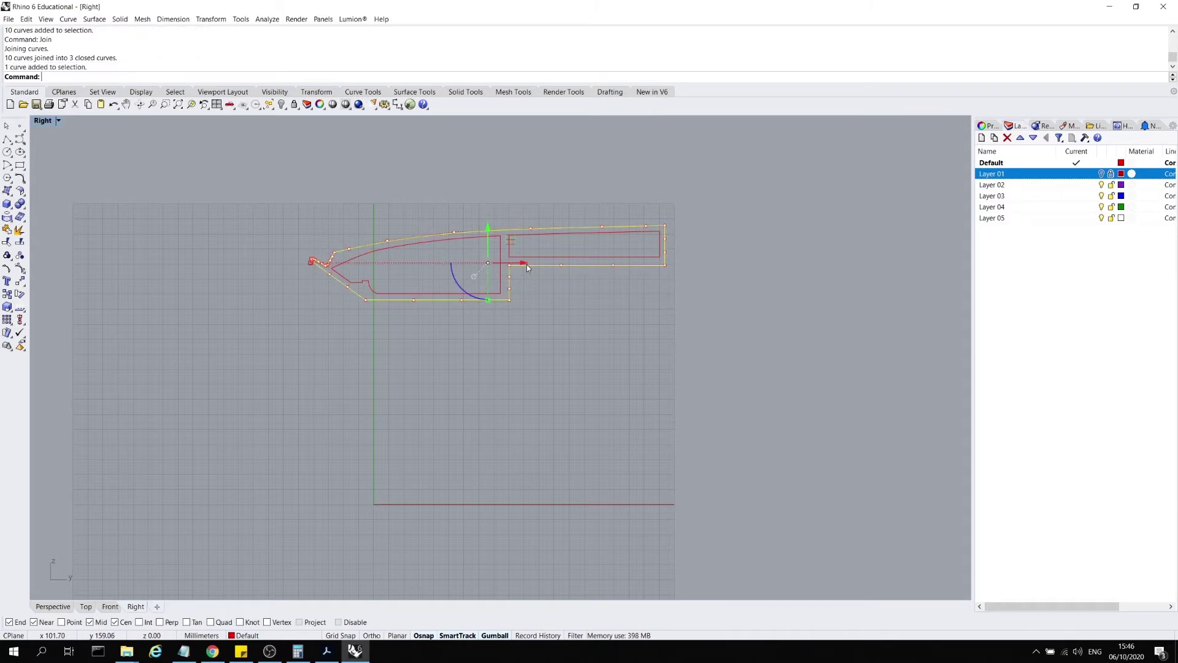
left_click(355, 256)
left_click(523, 257)
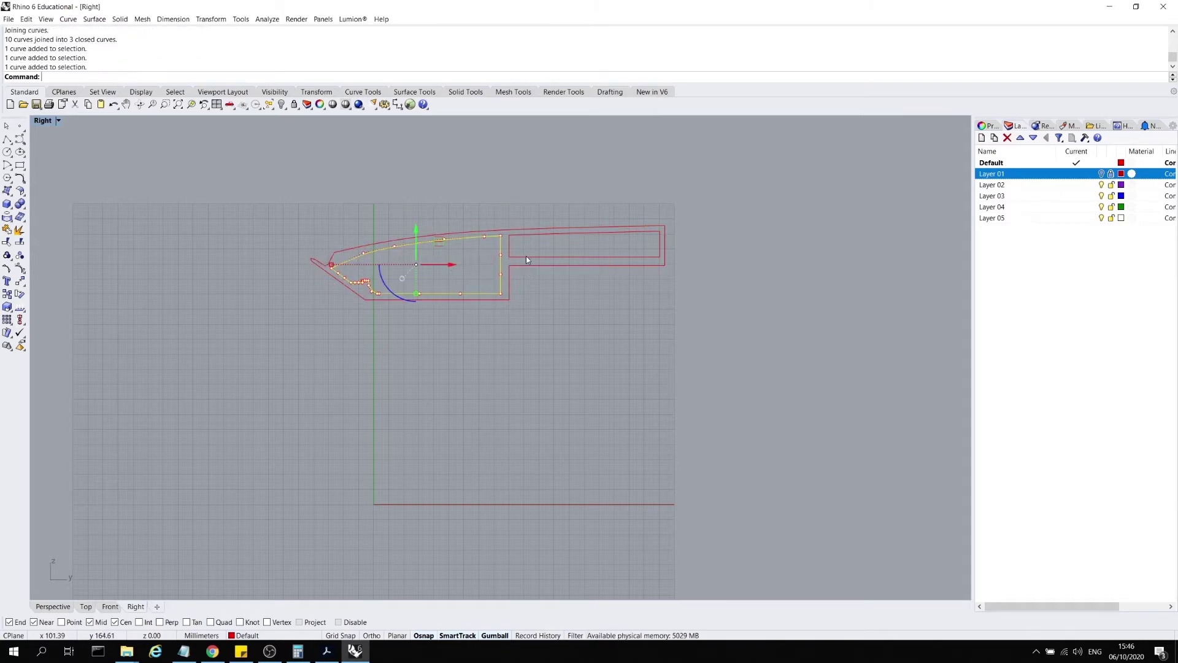
left_click(741, 315)
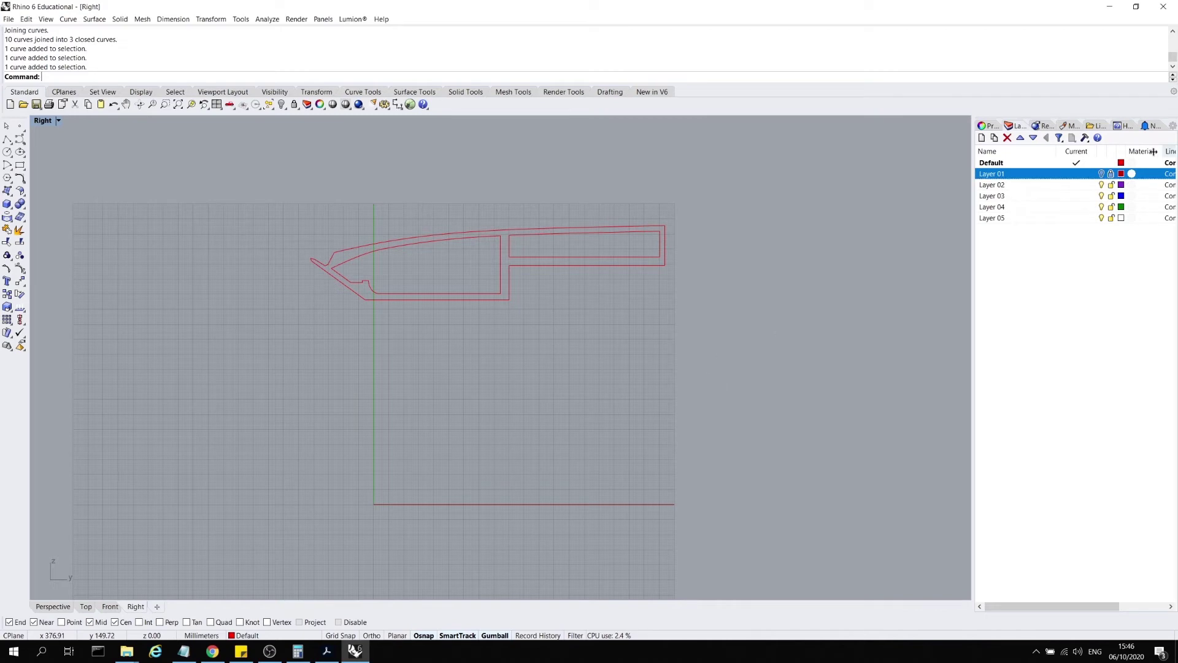
- Show Layer 01 again and draw a vertical centre line through the section's axis from just above the roof to below the picture
left_click(1101, 174)
scroll(819, 267, "down", 2)
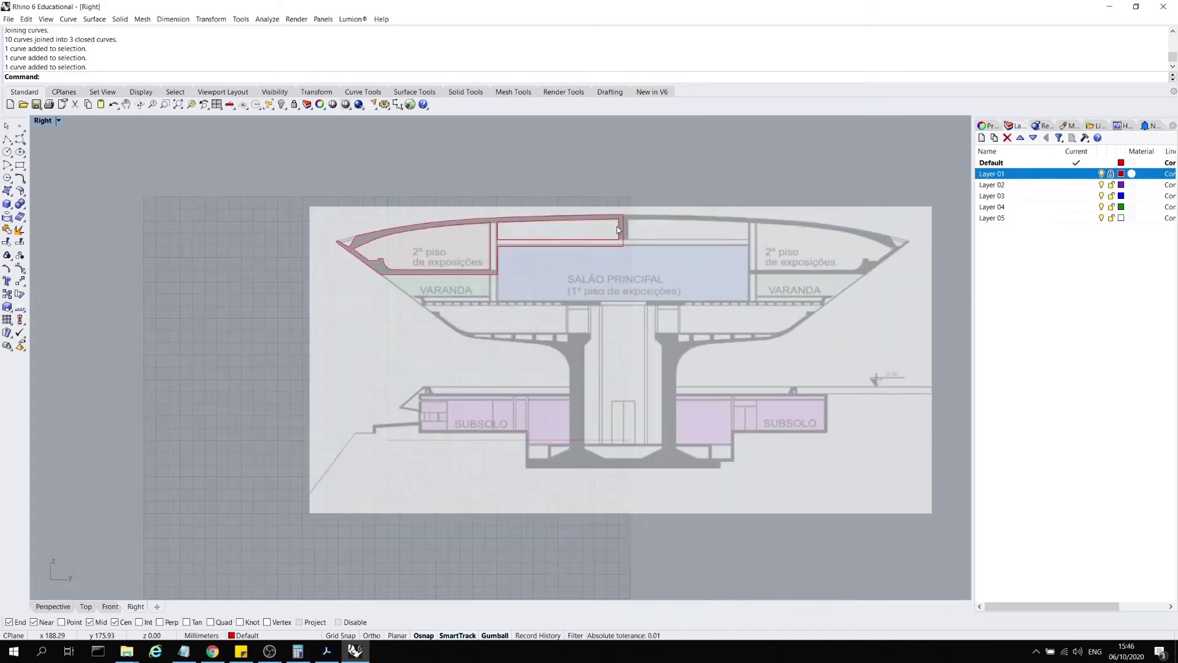
left_click(623, 229)
left_click(8, 139)
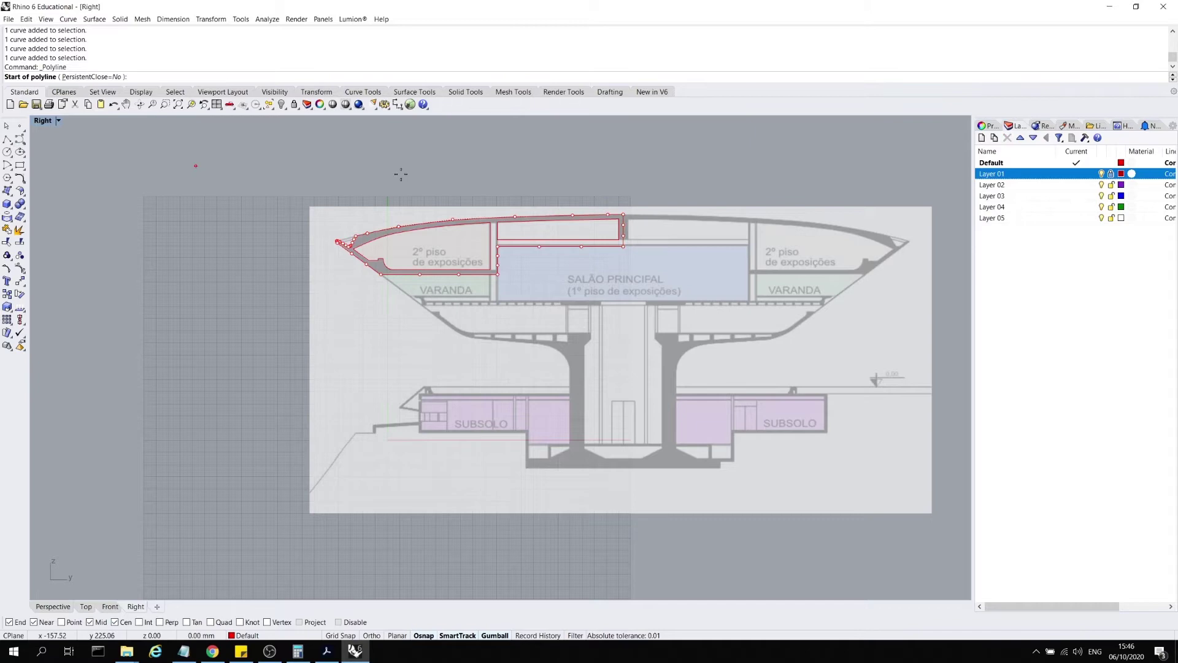
left_click(624, 215)
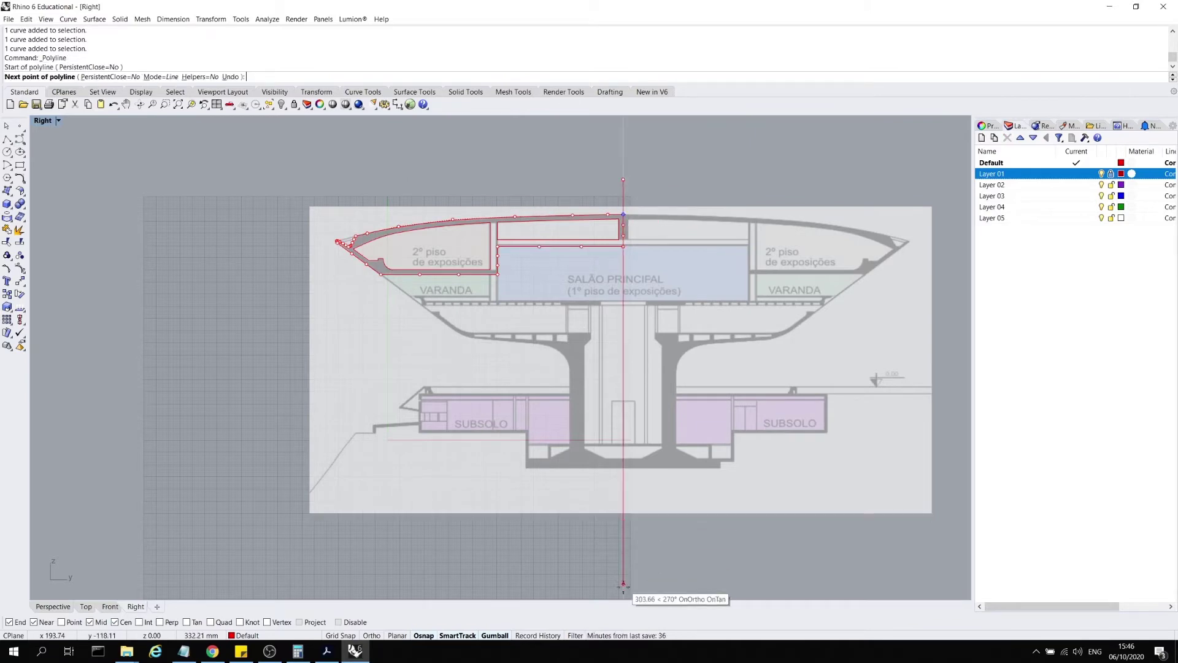
left_click(624, 560)
key("Return")
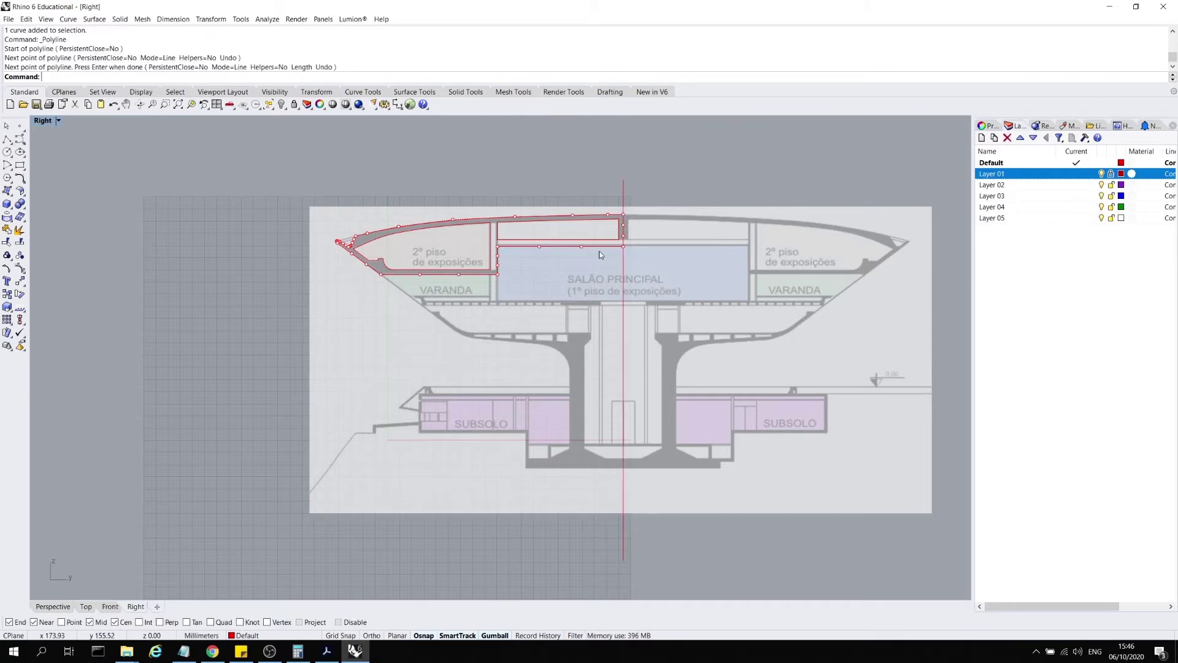
- Start a polyline on the centre line at the Salão Principal floor level and run it horizontally about 162 mm towards the slanted outer wall
scroll(474, 240, "up", 3)
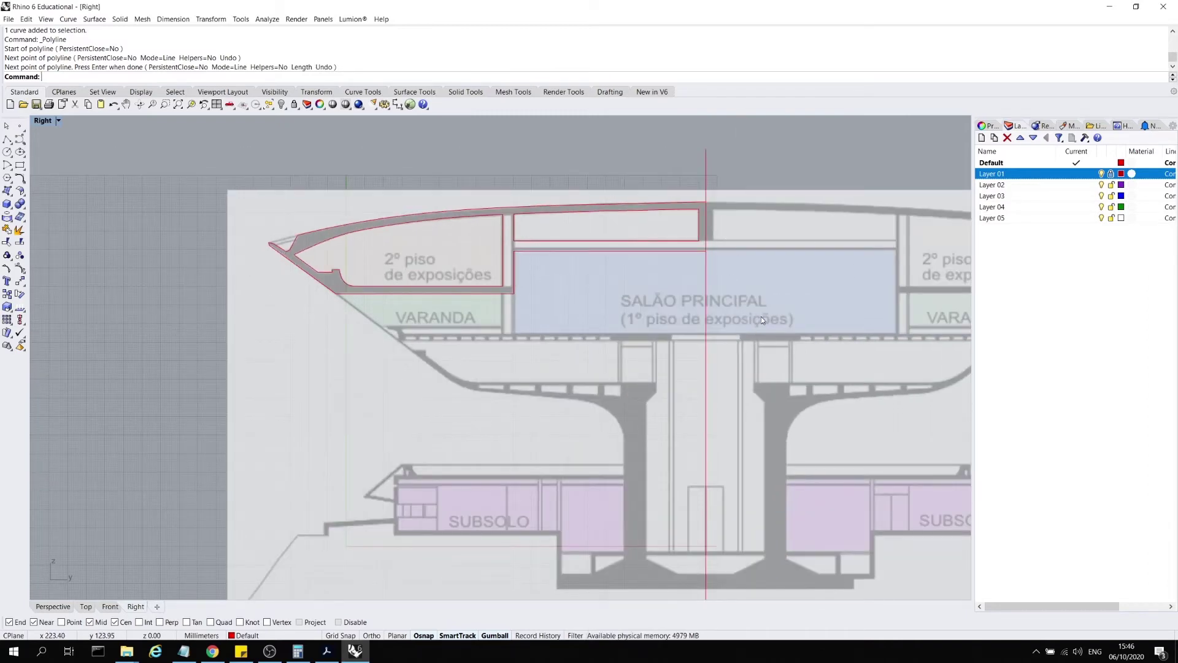
left_click(7, 139)
scroll(686, 335, "up", 3)
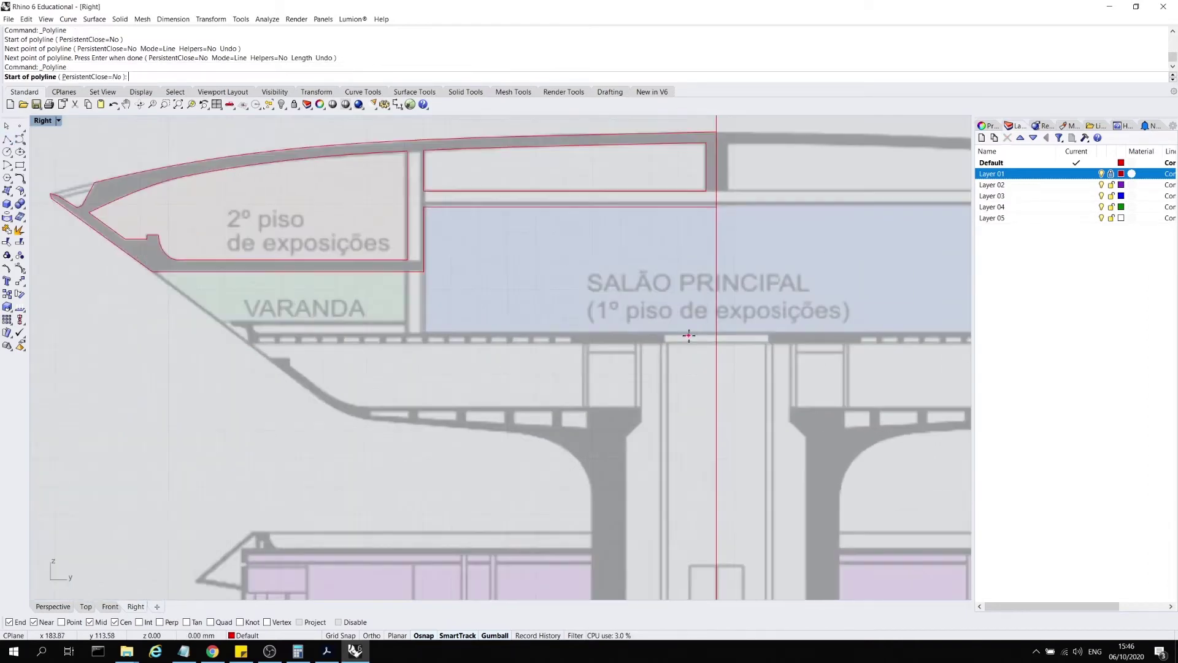
left_click(717, 332)
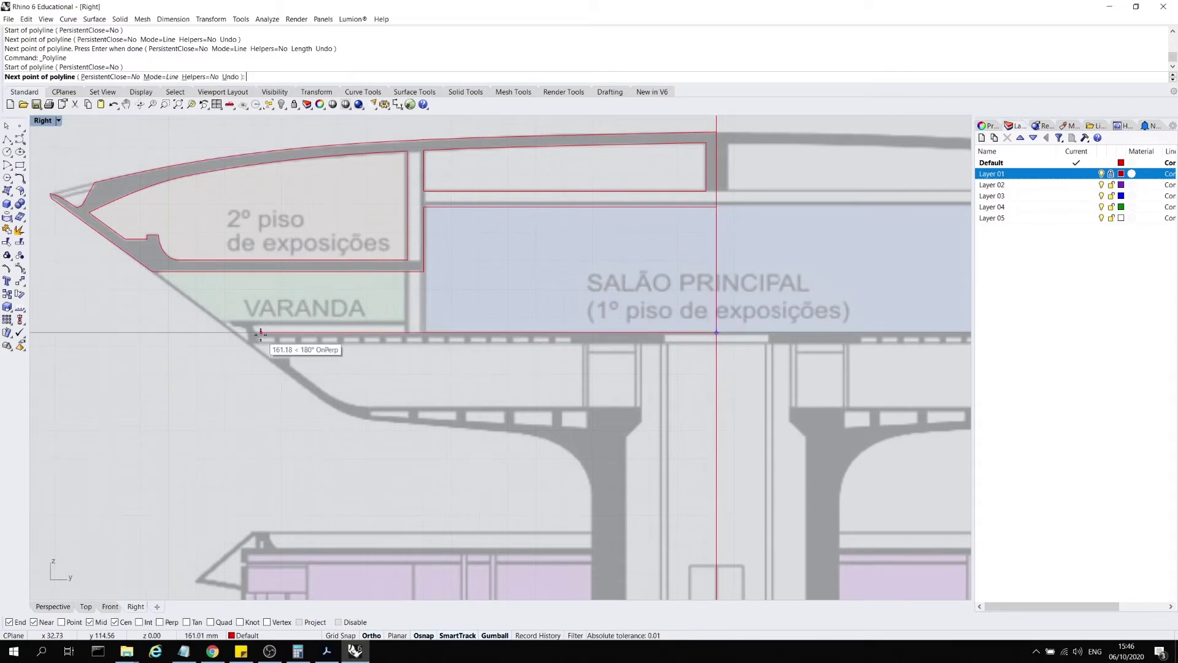
key("F8")
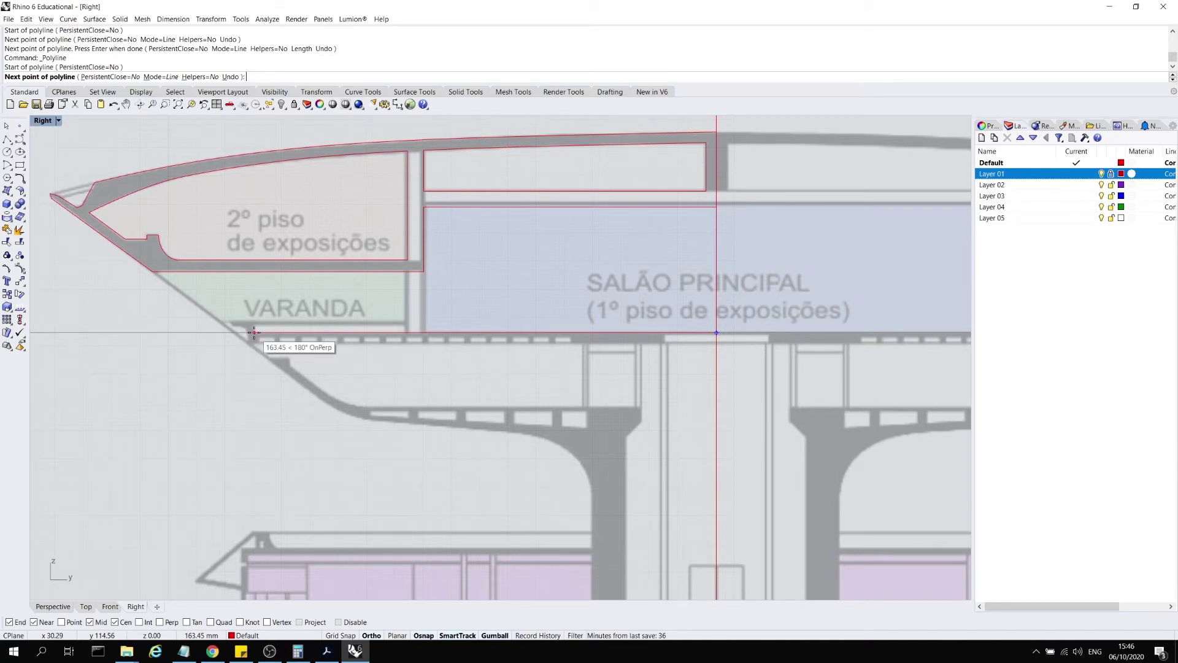
left_click(256, 333)
- Continue the polyline around the veranda floor's step, about 11 mm across to the slanted outer wall, and down its outer face to the shell's bend
scroll(295, 340, "down", 5)
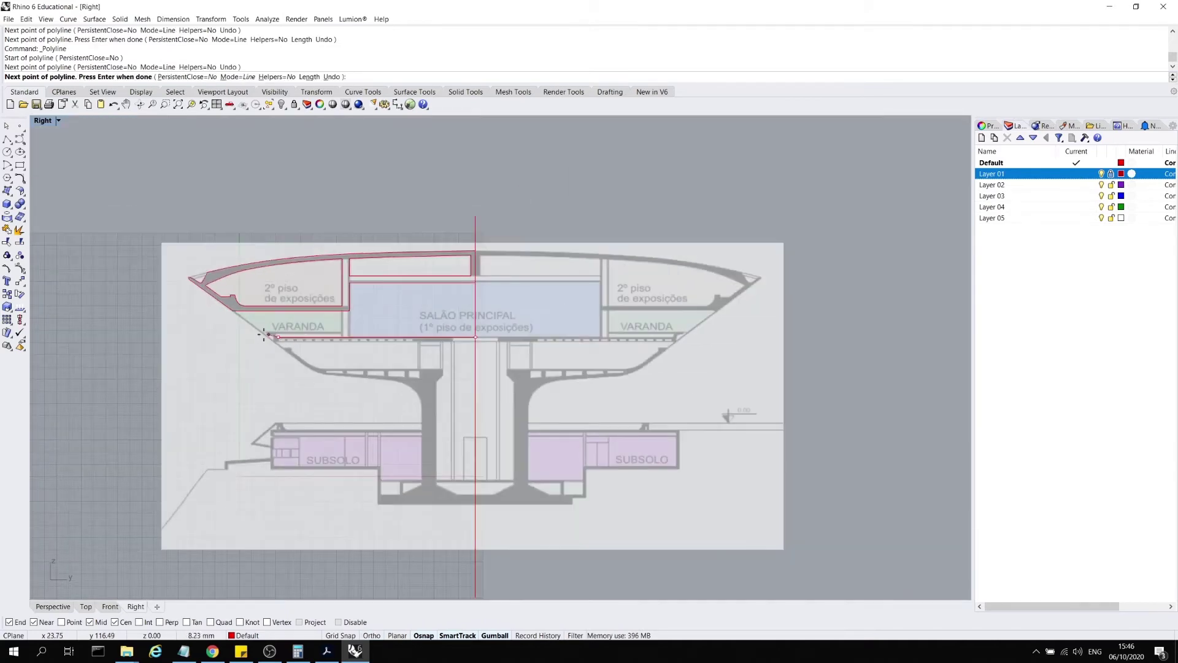
scroll(258, 336, "up", 10)
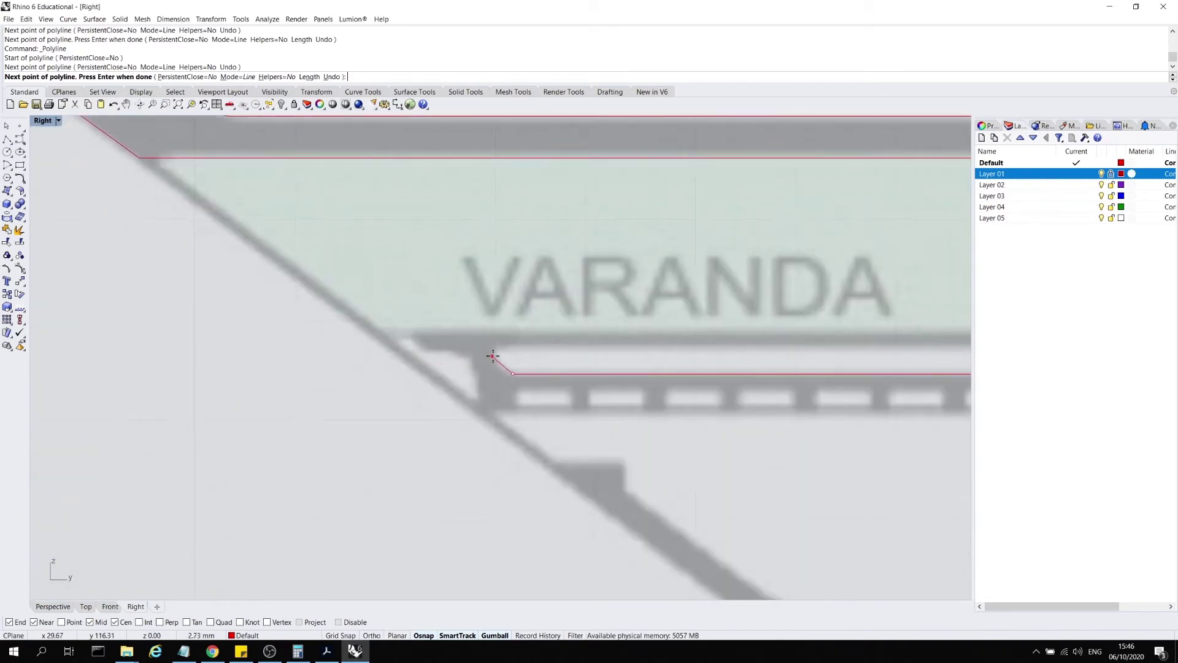
left_click(493, 355)
left_click(495, 330, "shift")
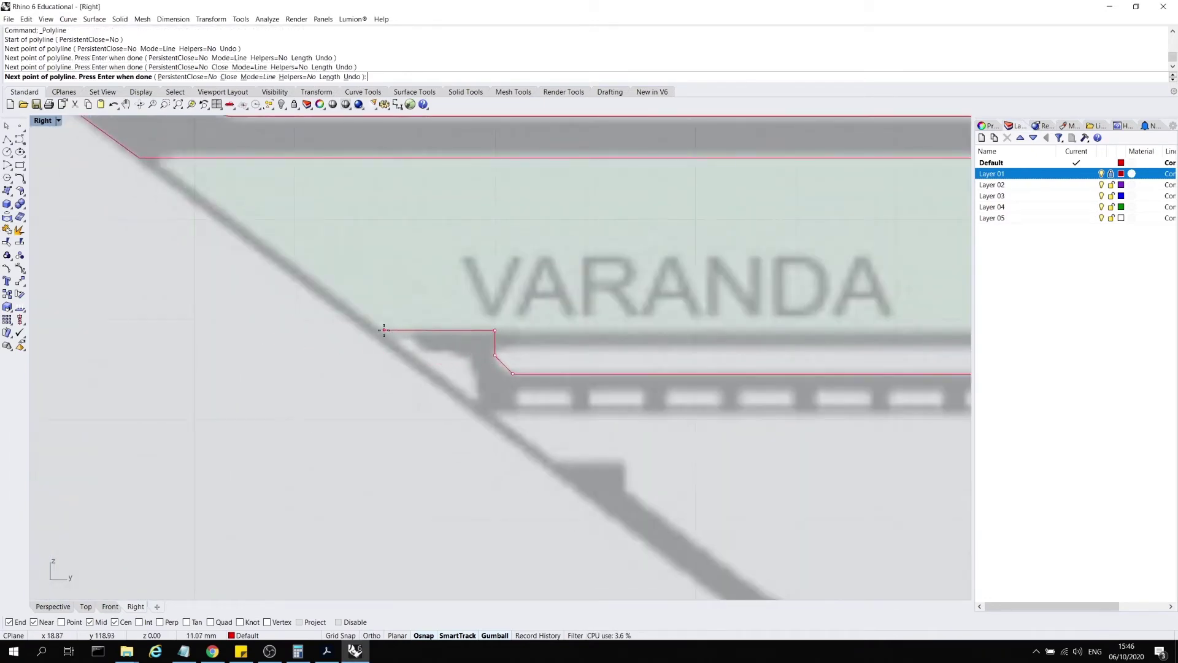
left_click(382, 331, "shift")
scroll(377, 332, "down", 5)
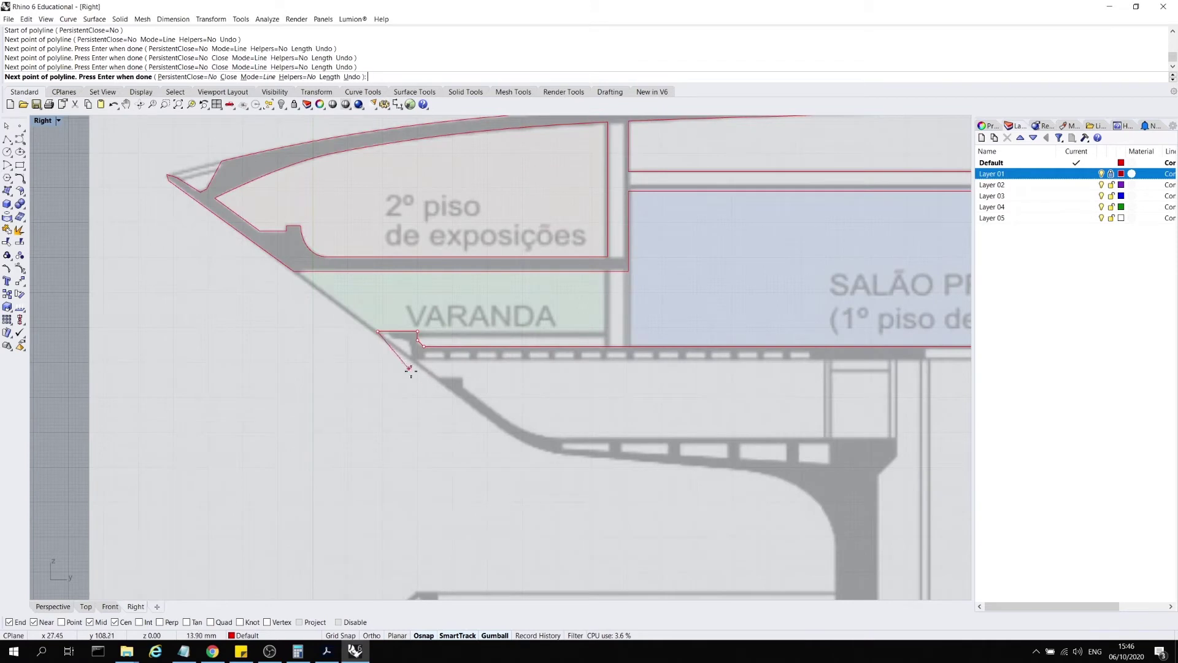
left_click(510, 435)
key("Return")
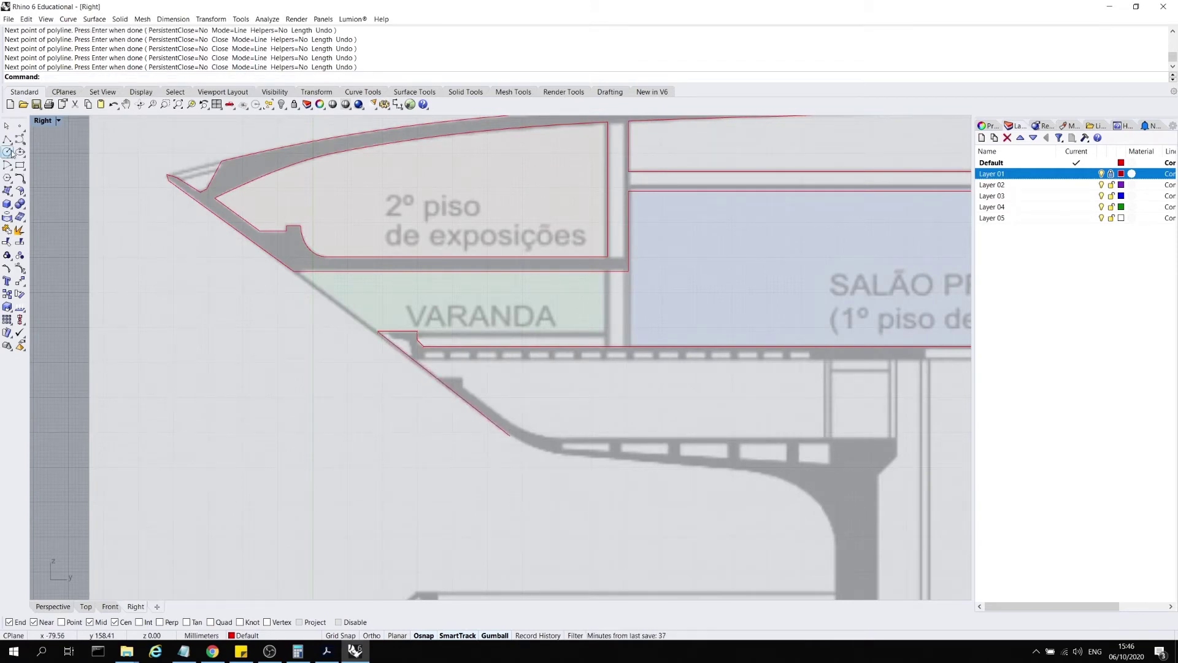
left_click(20, 139)
scroll(442, 423, "up", 3)
left_click(403, 411)
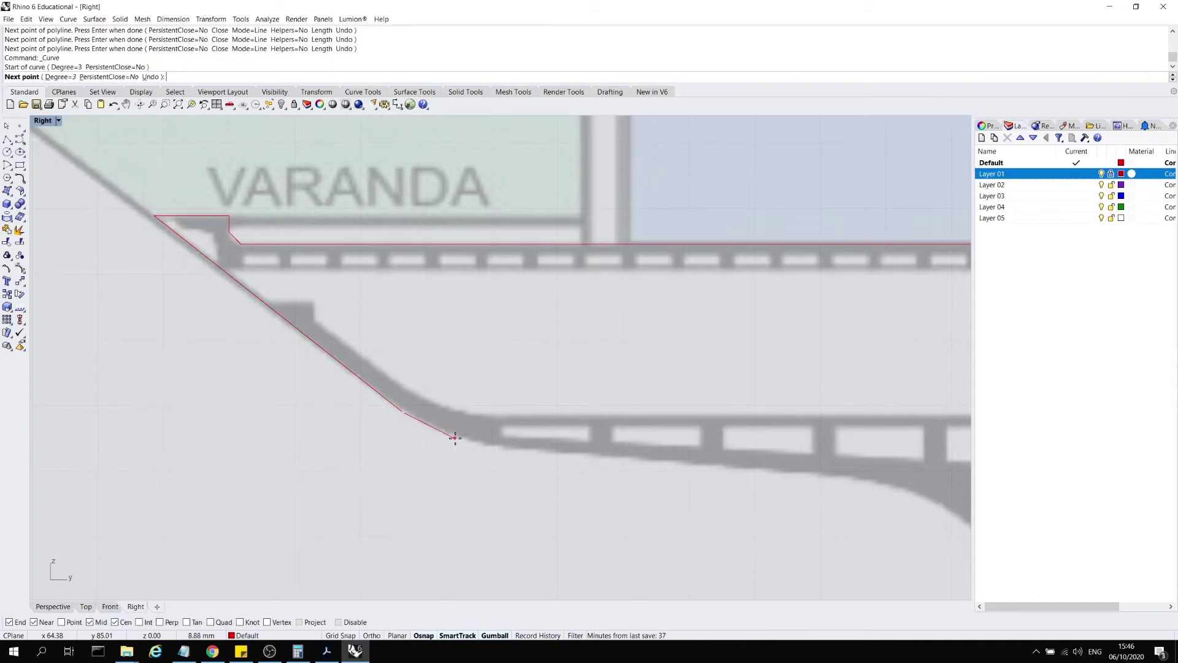
scroll(435, 440, "up", 1)
left_click(453, 435)
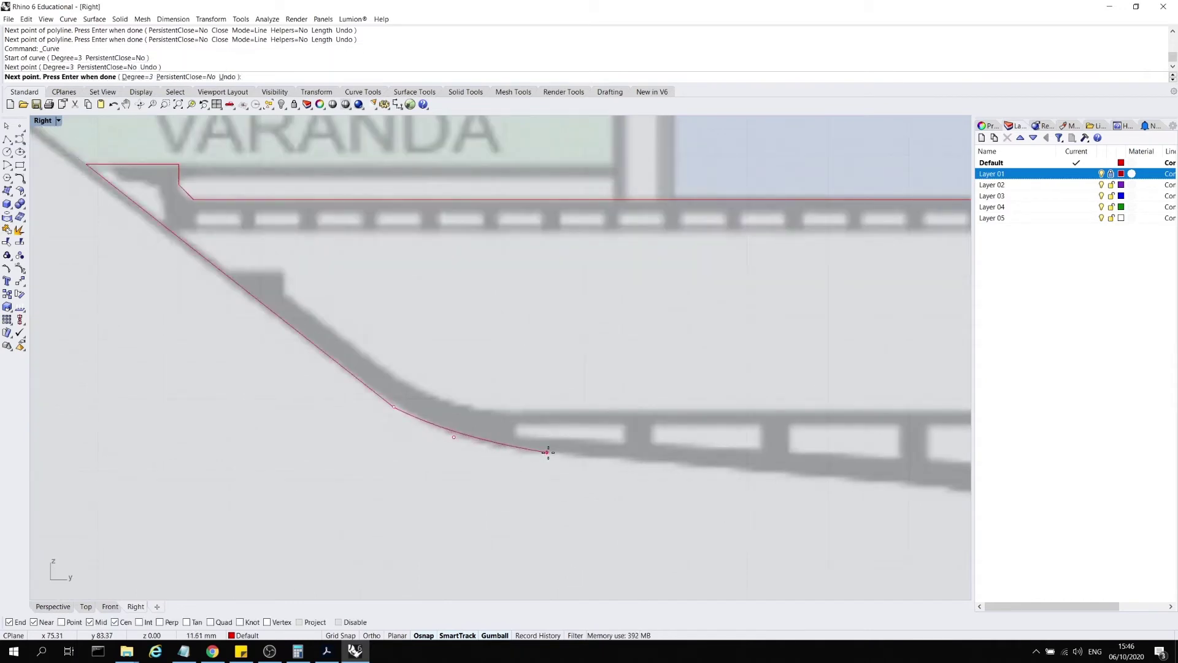
key("Escape")
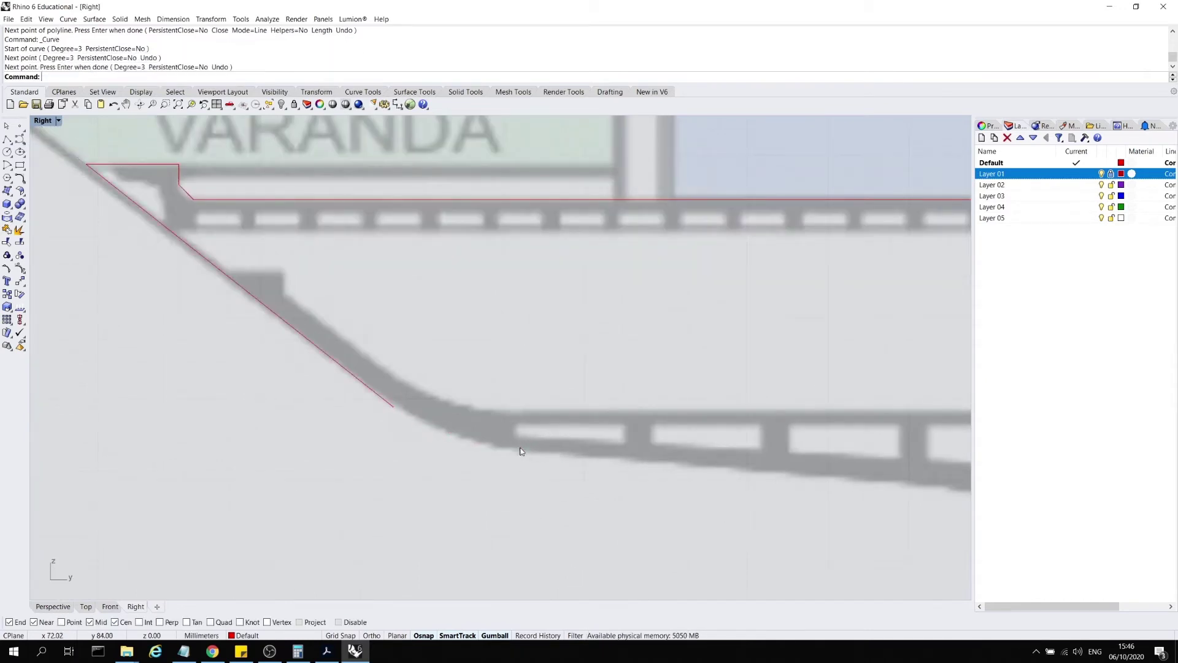
- Start an interpolated curve at the outer wall line's lower end and trace around the shell's bend and along its sloping underside towards the column
left_click(22, 140)
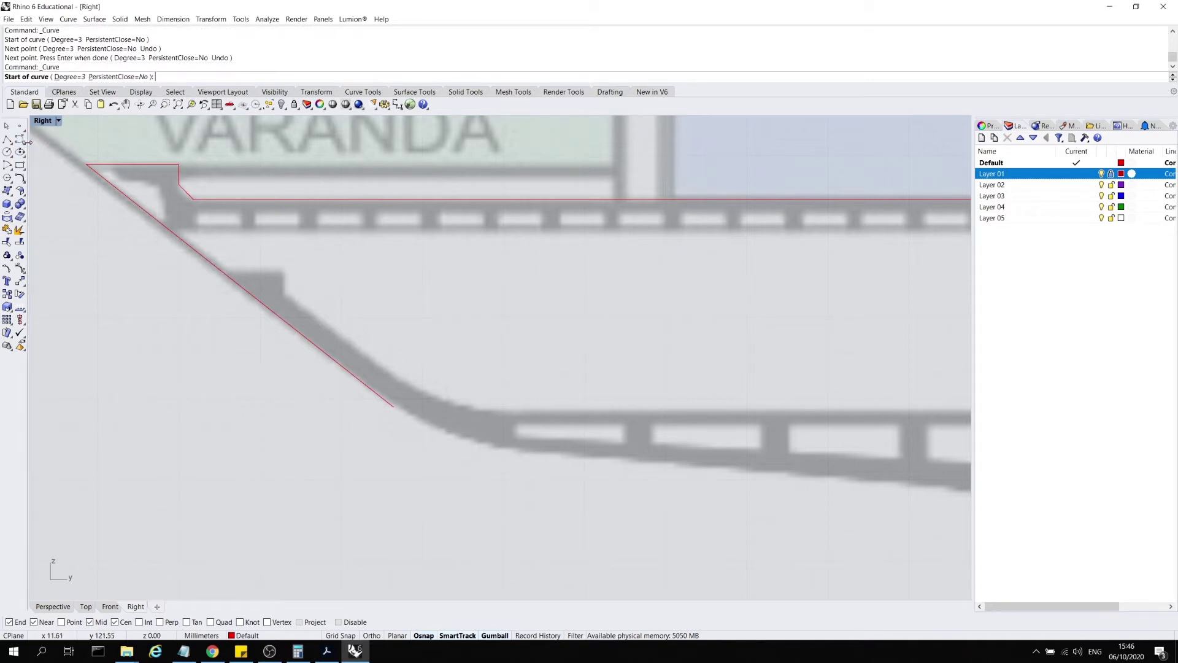
left_click(22, 140)
left_click(46, 144)
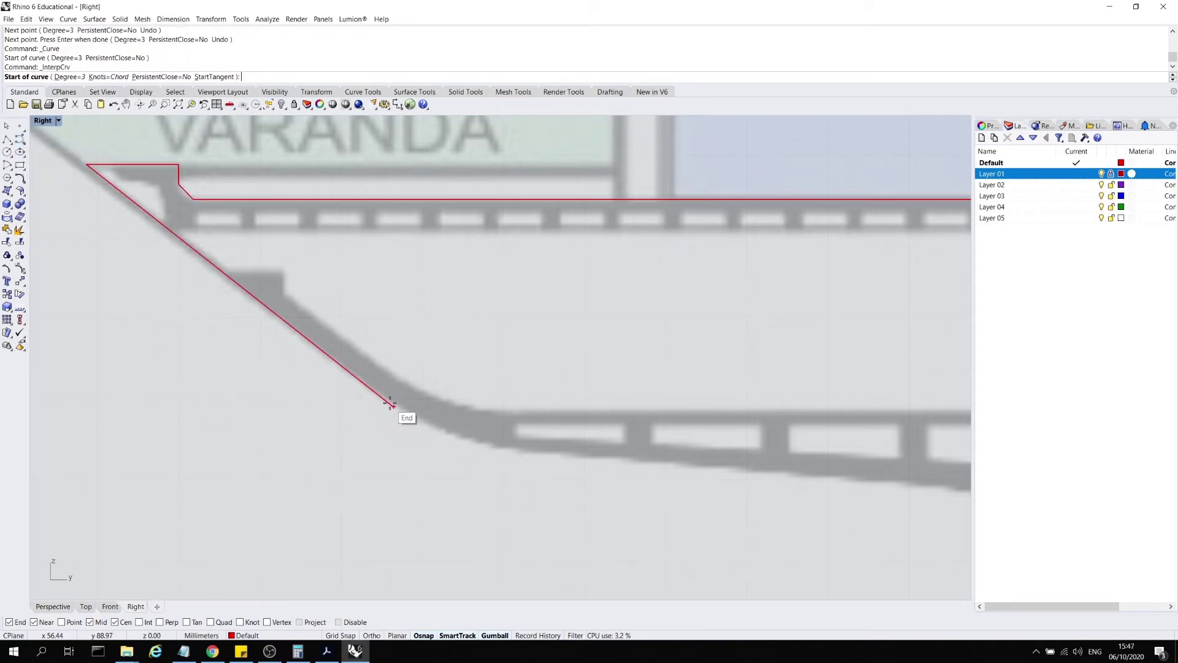
left_click(395, 406)
left_click(466, 441)
left_click(559, 452)
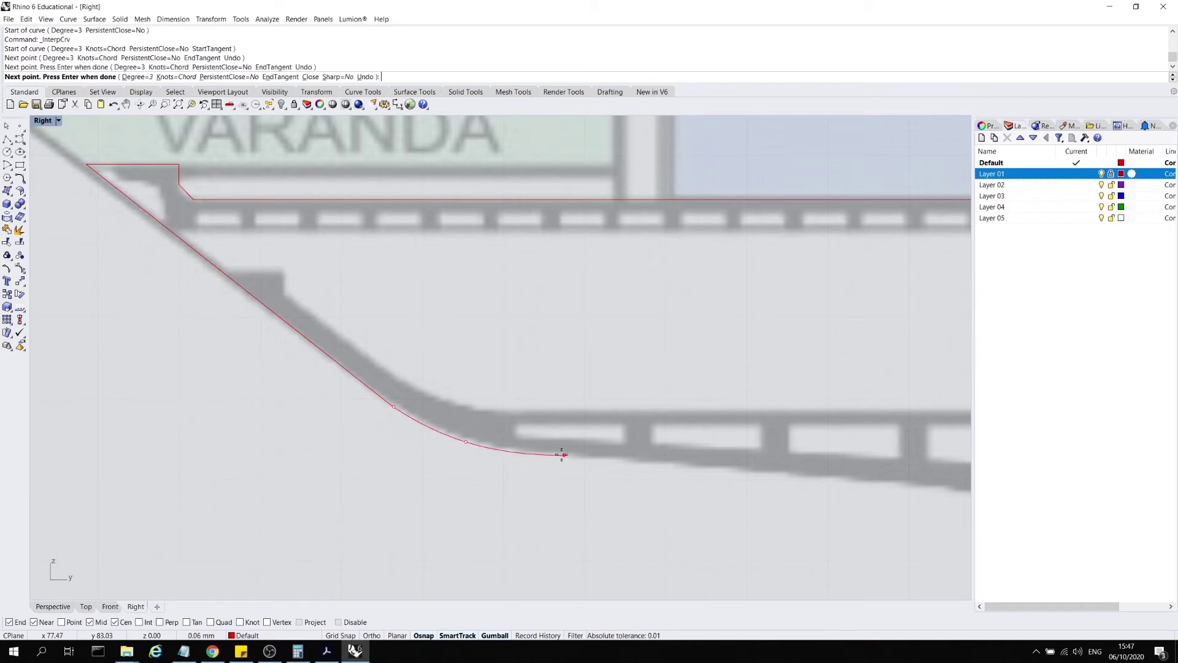
scroll(437, 332, "down", 4)
scroll(643, 404, "up", 3)
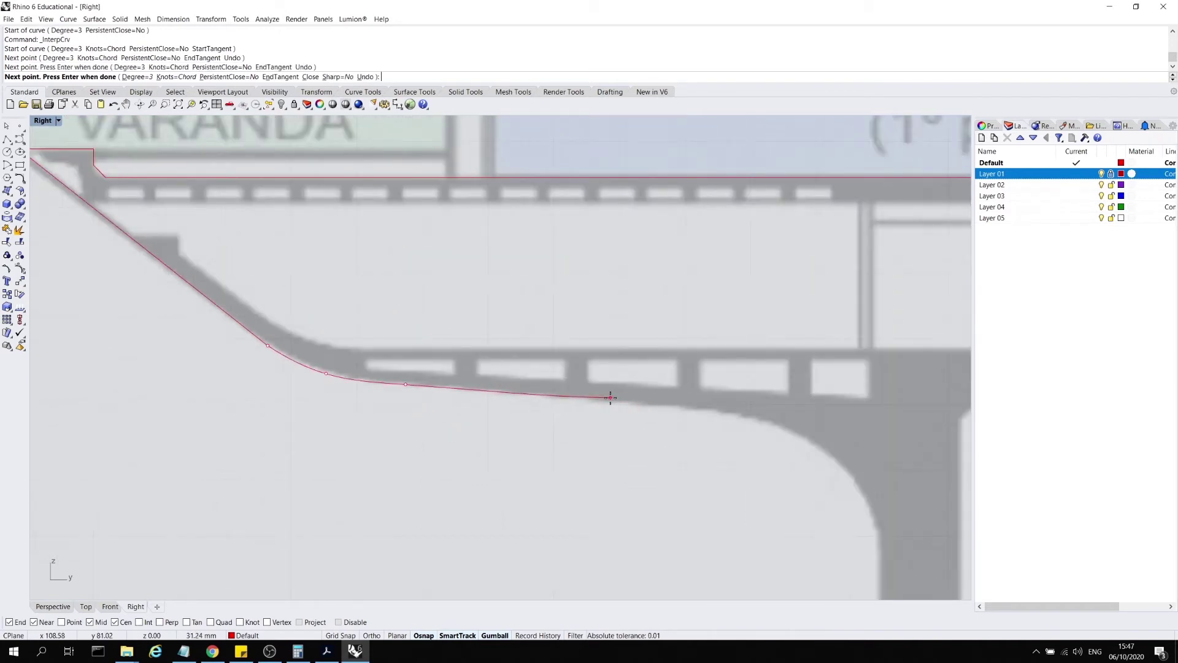
left_click(530, 393)
left_click(661, 404)
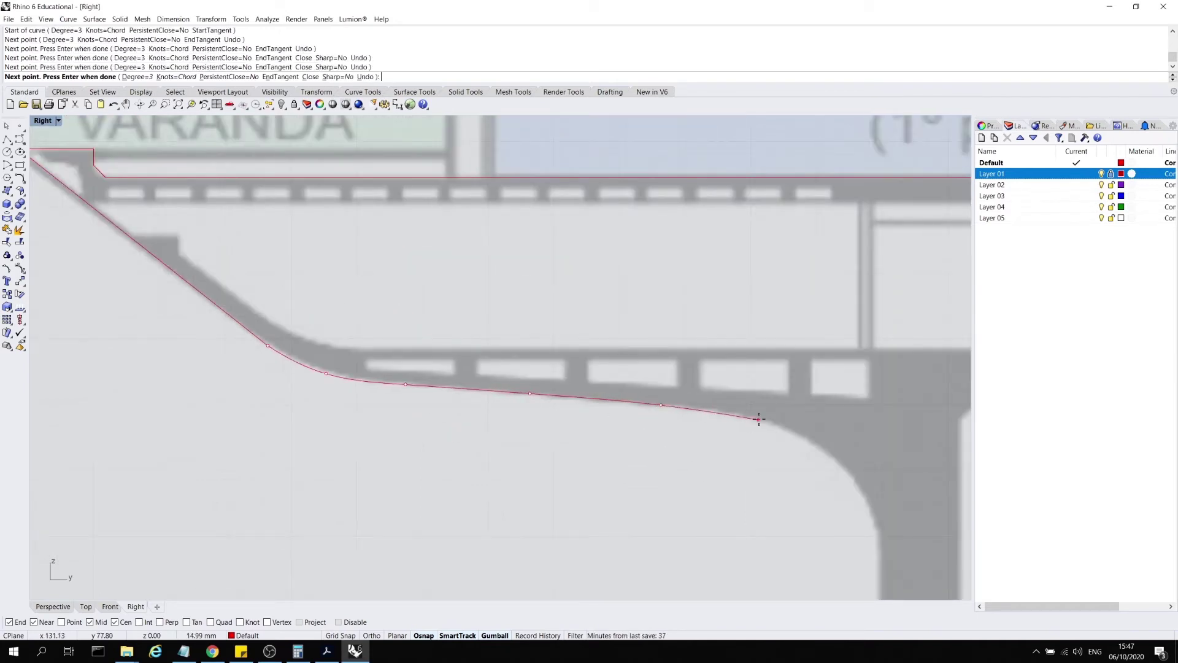
- Continue the curve around the rounded transition into the column and down its outer face, ending just above the Subsolo roof
left_click(760, 418)
left_click(828, 453)
left_click(870, 497)
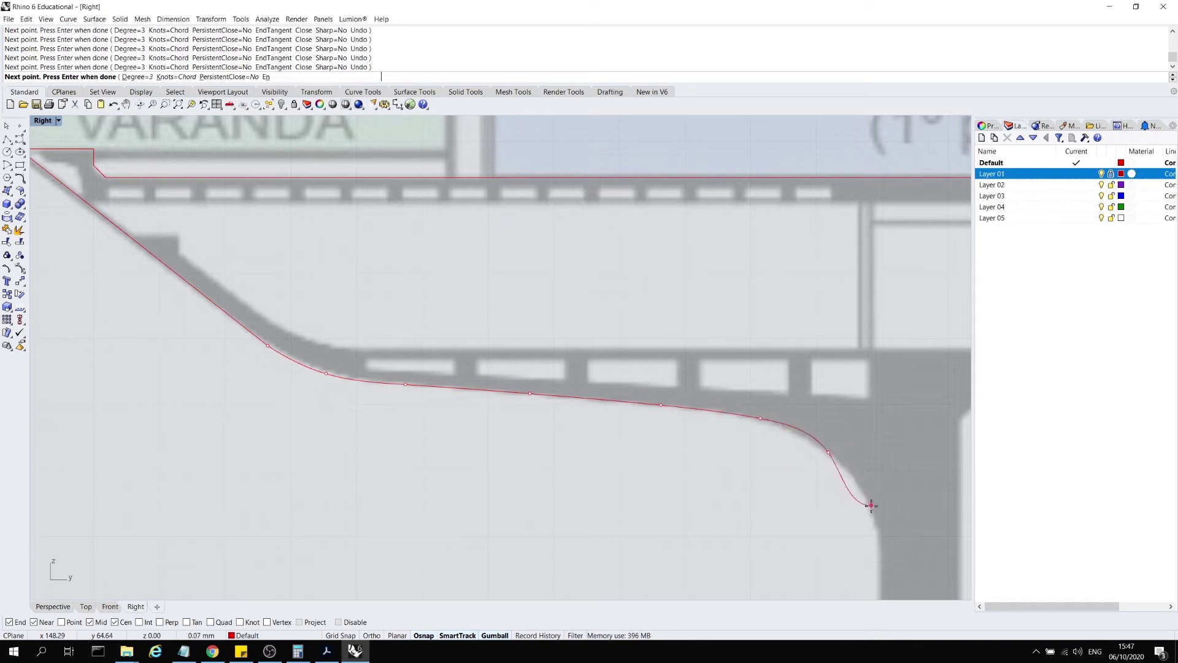
scroll(781, 342, "down", 5)
scroll(746, 429, "up", 3)
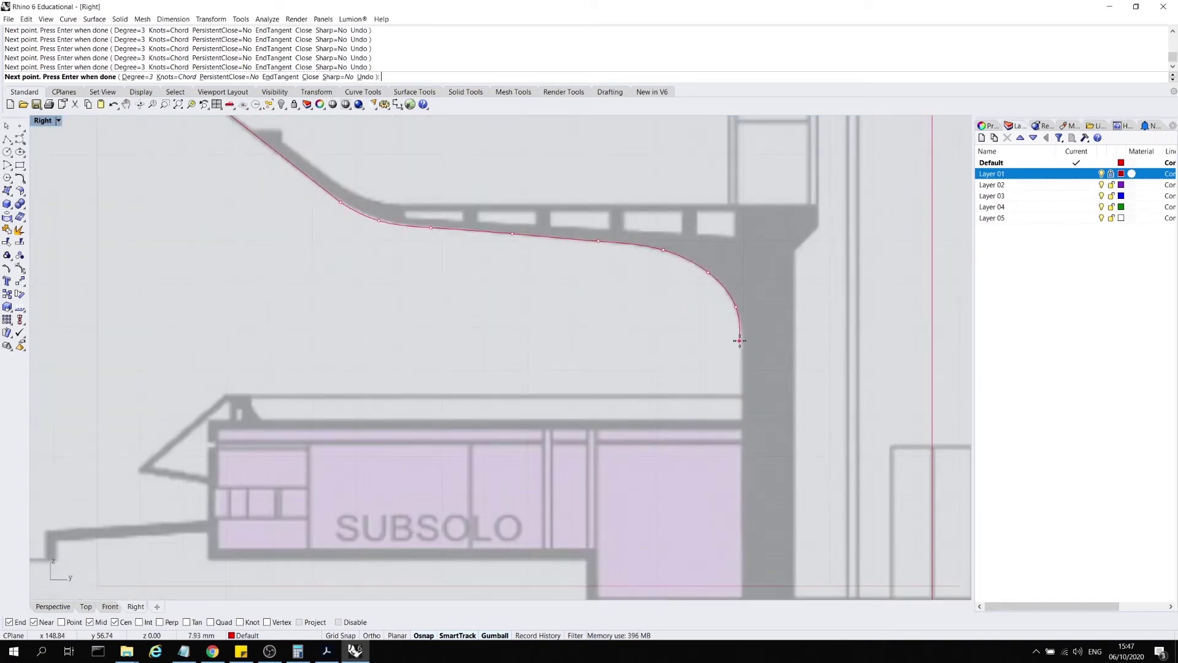
left_click(741, 338)
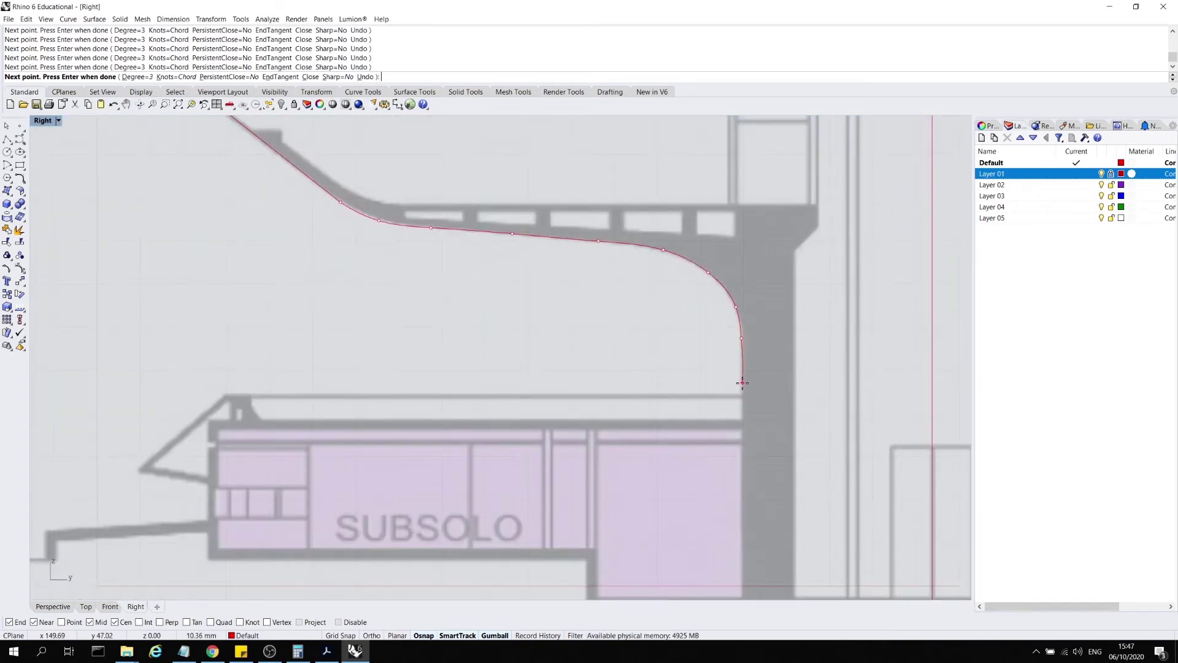
left_click(742, 383)
scroll(700, 356, "down", 3)
scroll(665, 301, "down", 2)
scroll(665, 300, "up", 1)
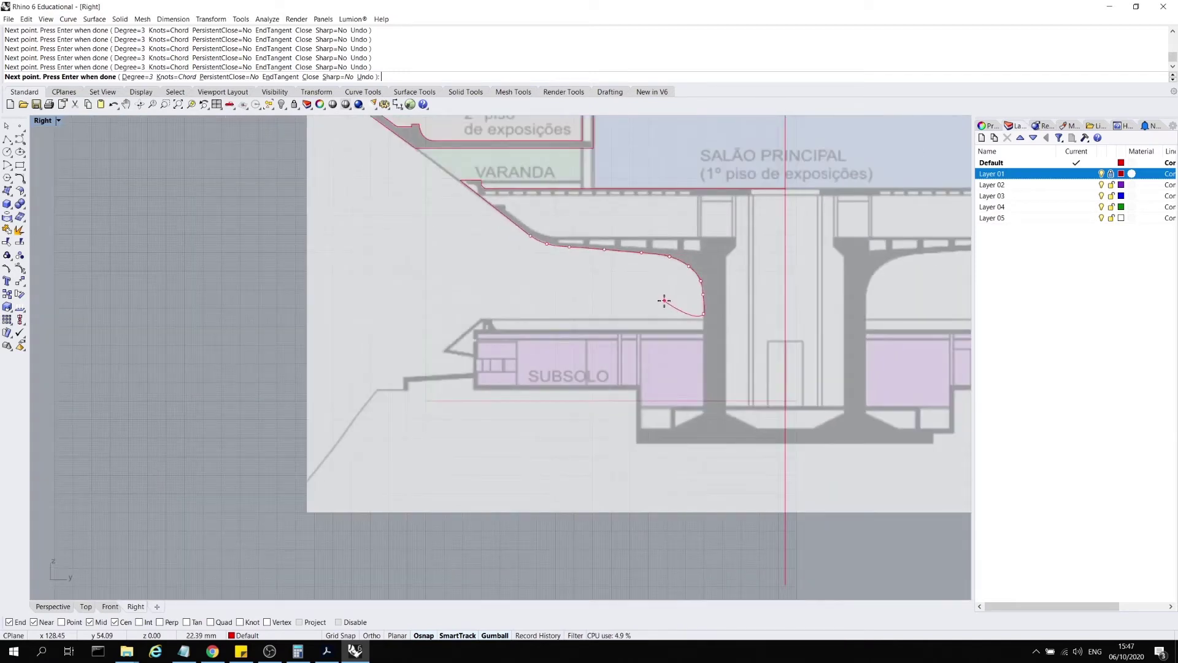
key("Return")
- Start a polyline at the curve's lower end, run it down about 8.6 mm, and follow the Subsolo roof horizontally to the parapet
left_click(9, 138)
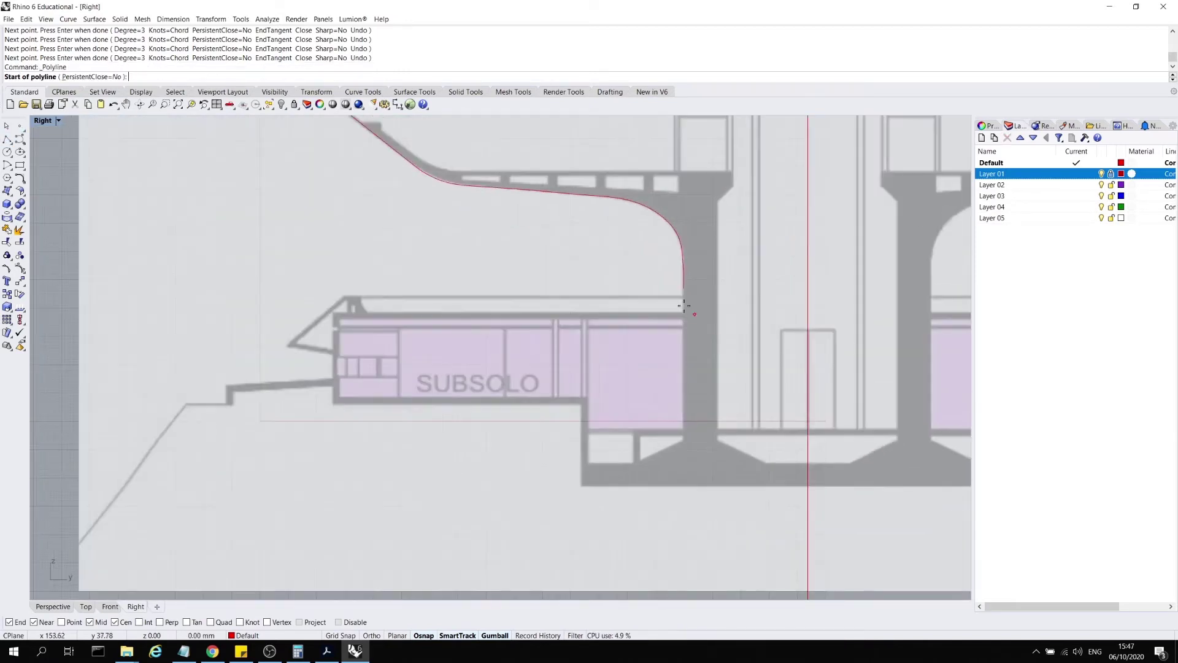
scroll(689, 302, "up", 2)
left_click(684, 288)
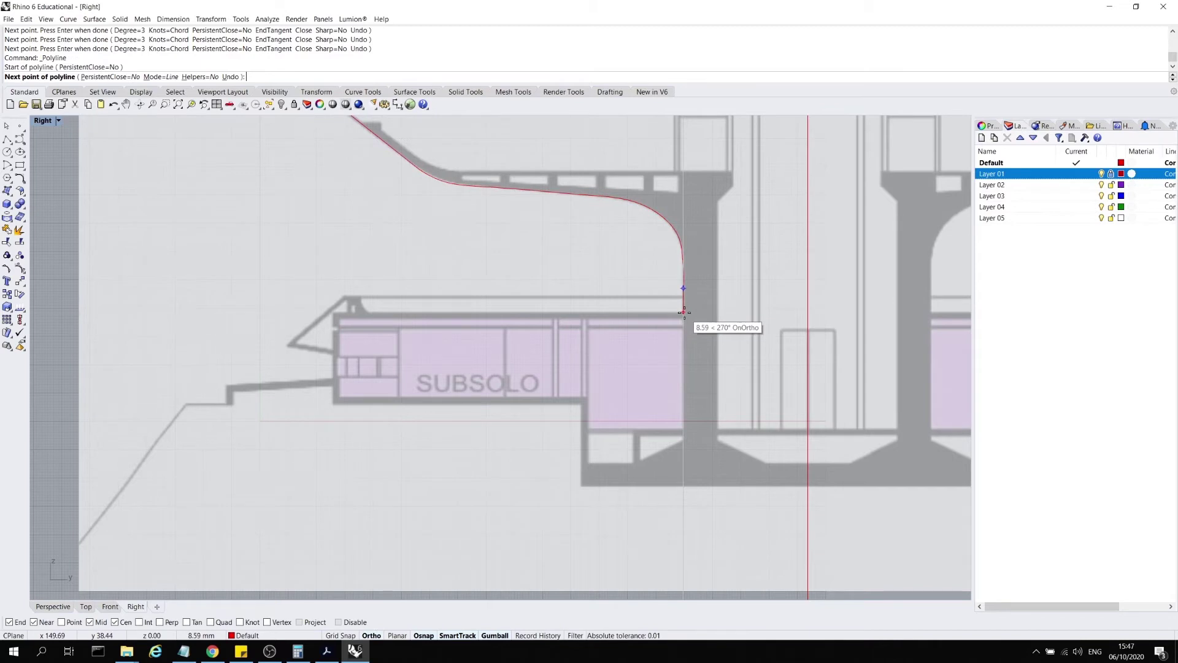
left_click(683, 312, "shift")
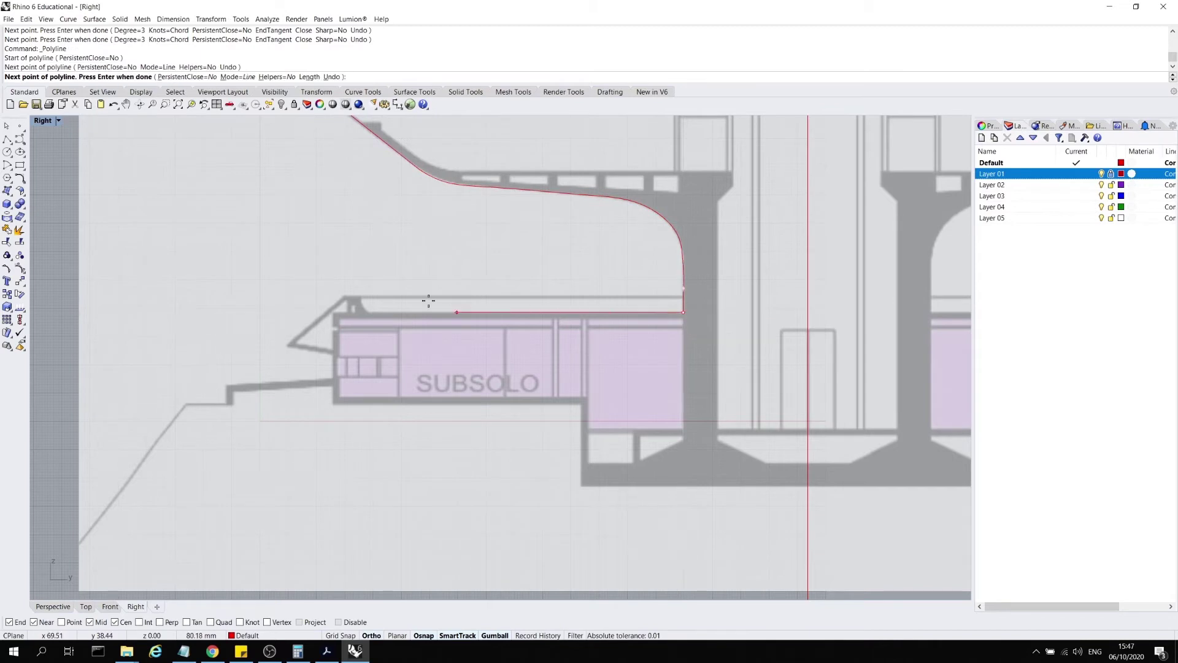
left_click(368, 310, "shift")
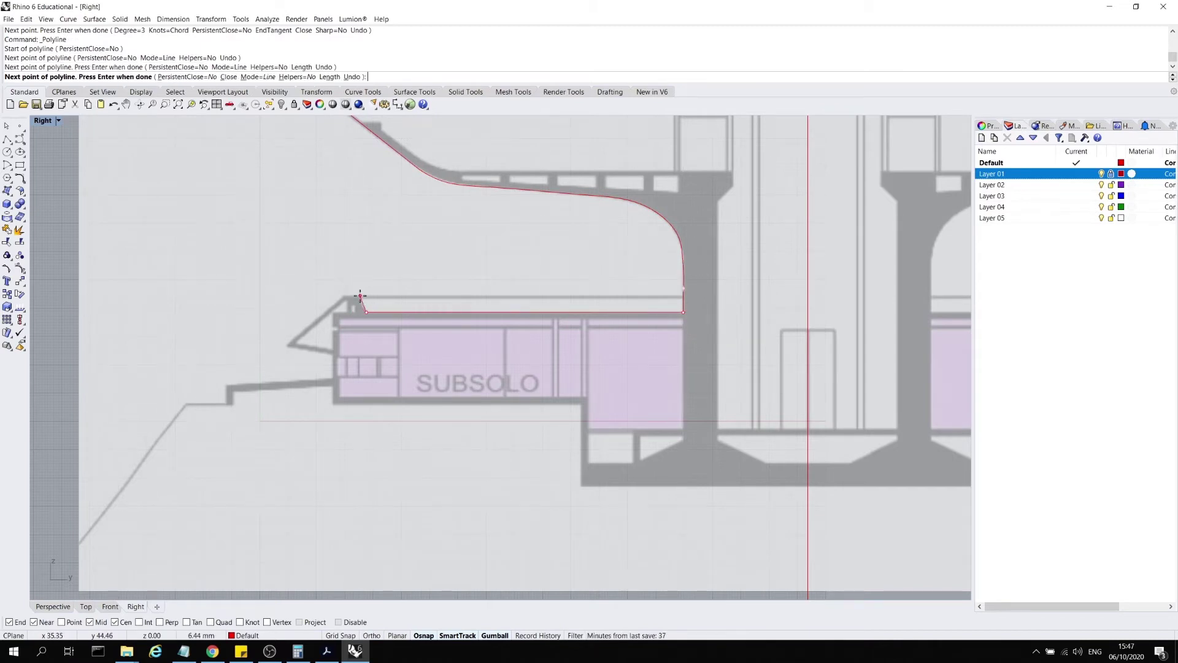
- Continue the polyline around the parapet's outline and down the Subsolo's outer wall to the underside of its floor slab
left_click(360, 296)
left_click(344, 296)
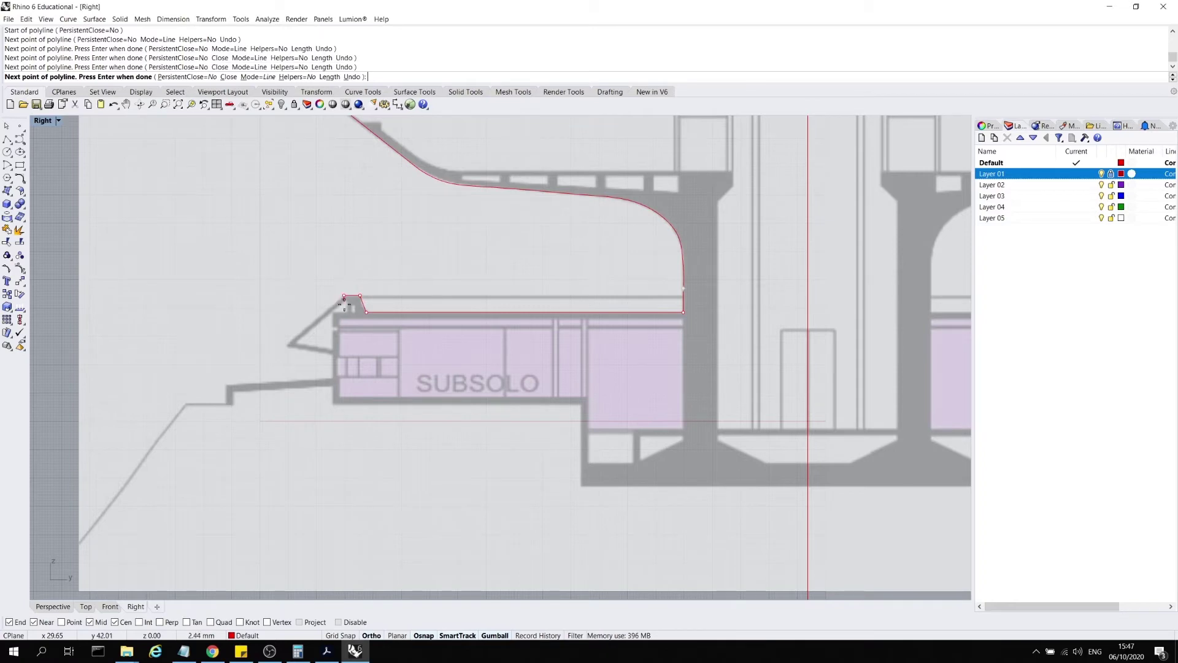
left_click(344, 312)
left_click(335, 312)
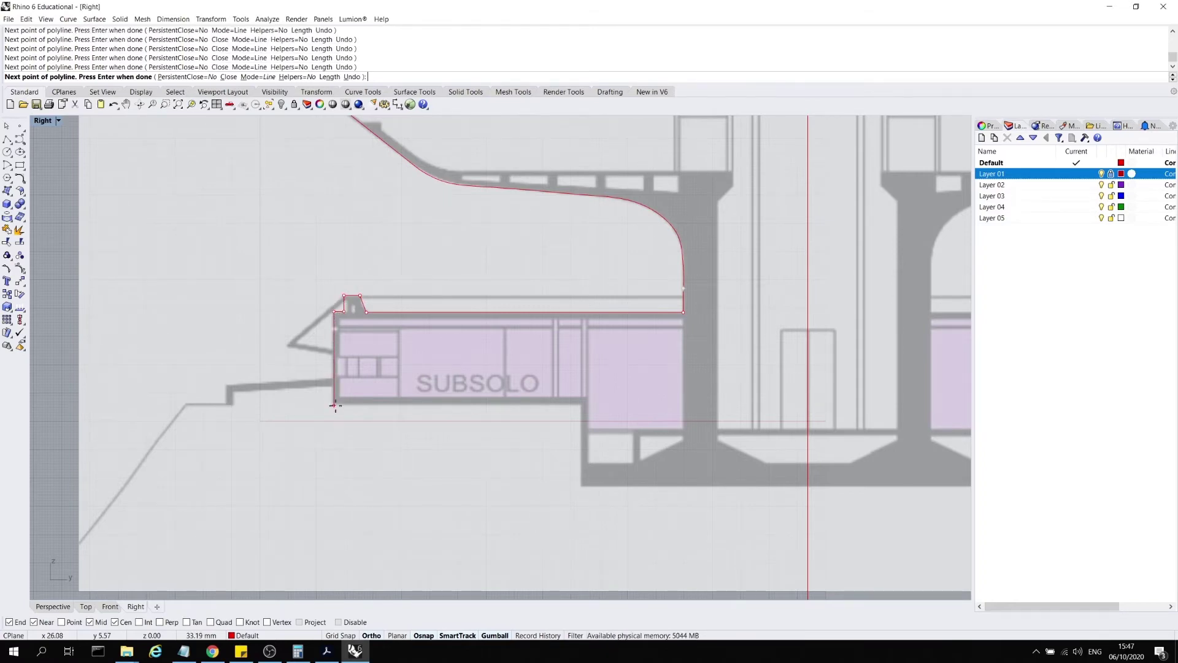
left_click(335, 405)
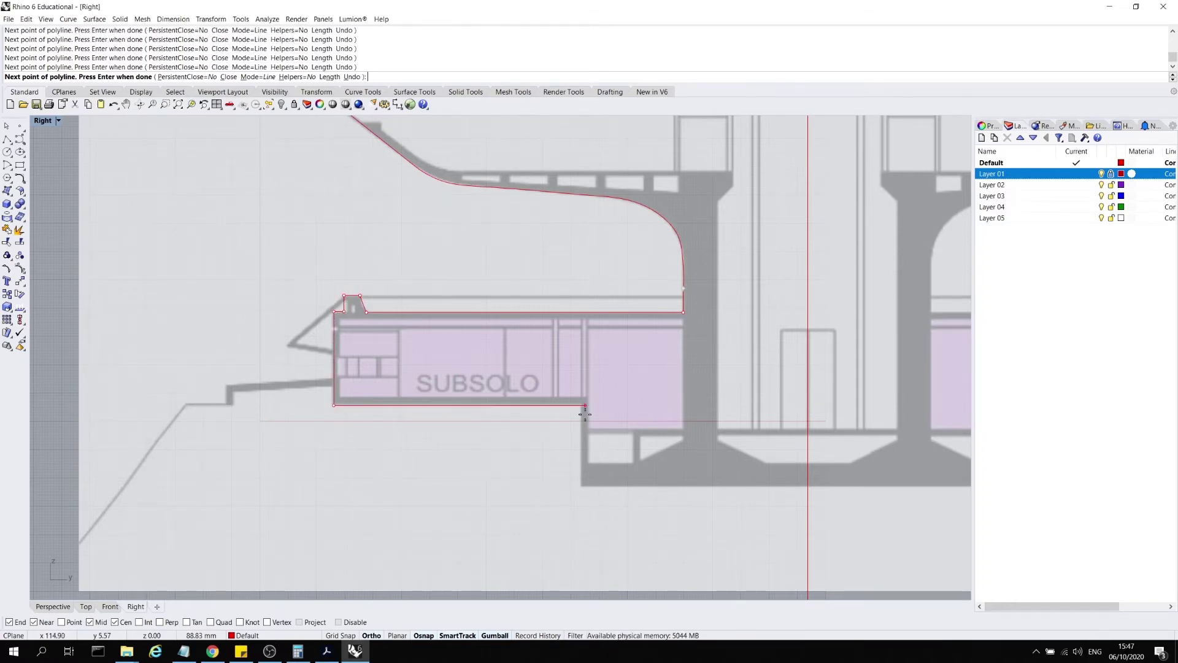
- Continue the polyline along the floor slab's underside, down the foundation step and along the foundation's base, ending on the centre line
left_click(580, 488)
left_click(809, 489)
key("Return")
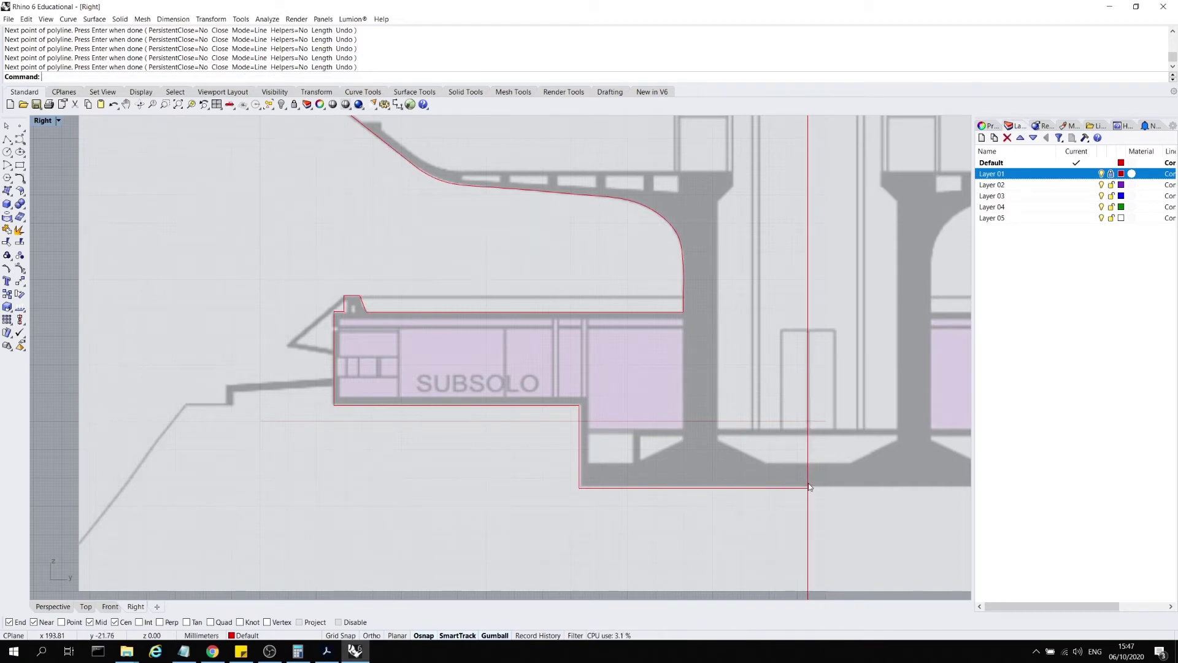
- Start a polyline on the centre line at the foundation's top and trace the sloped footing, the column's inner face and the flare at its head
key("Return")
left_click(808, 463)
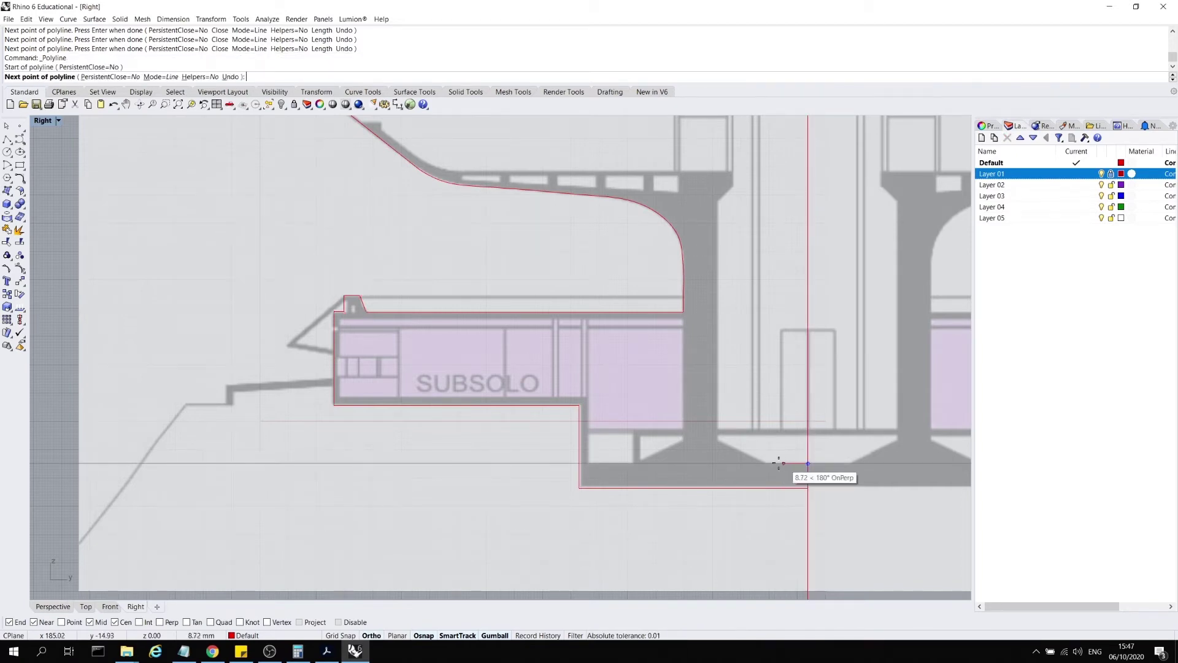
left_click(767, 463)
left_click(720, 441)
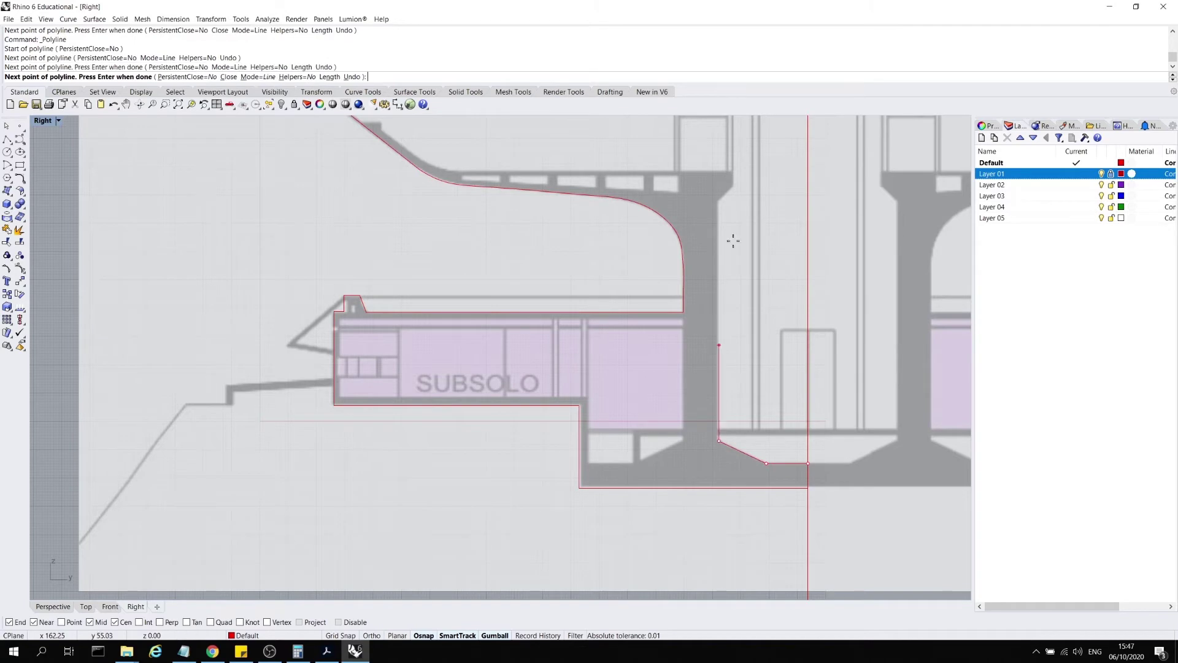
left_click(733, 186)
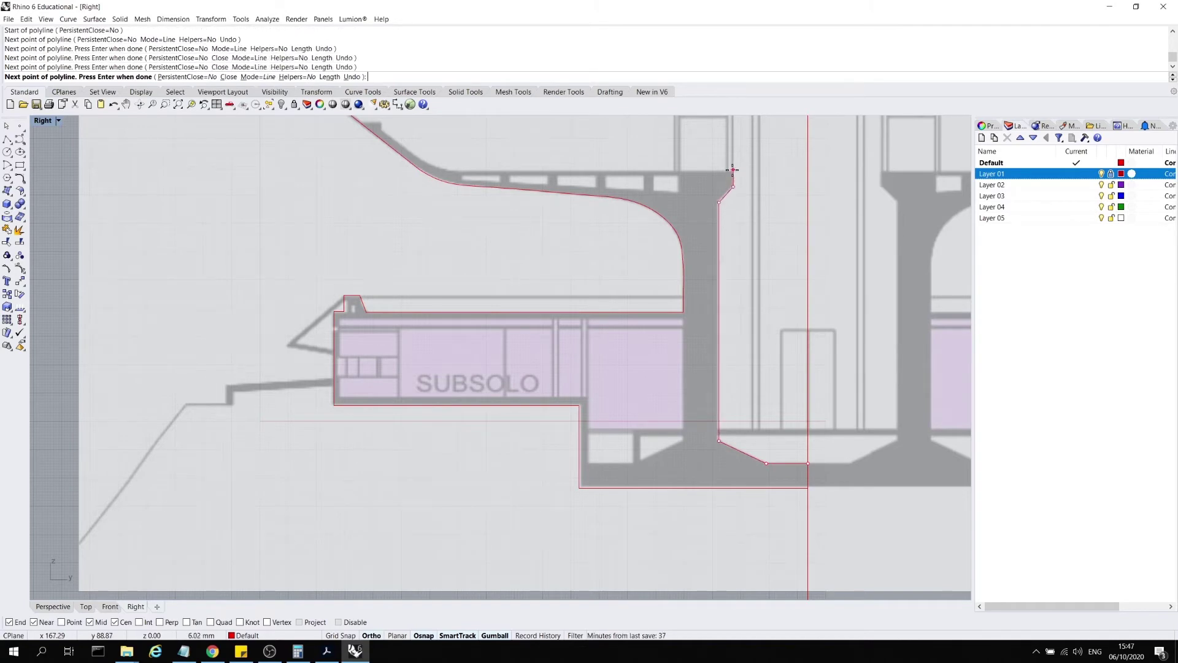
- Continue the polyline up about 6 mm at the column head and horizontally along the lower shell's slab top to its bend, ending it there
left_click(733, 169)
scroll(732, 167, "down", 4)
scroll(755, 245, "up", 5)
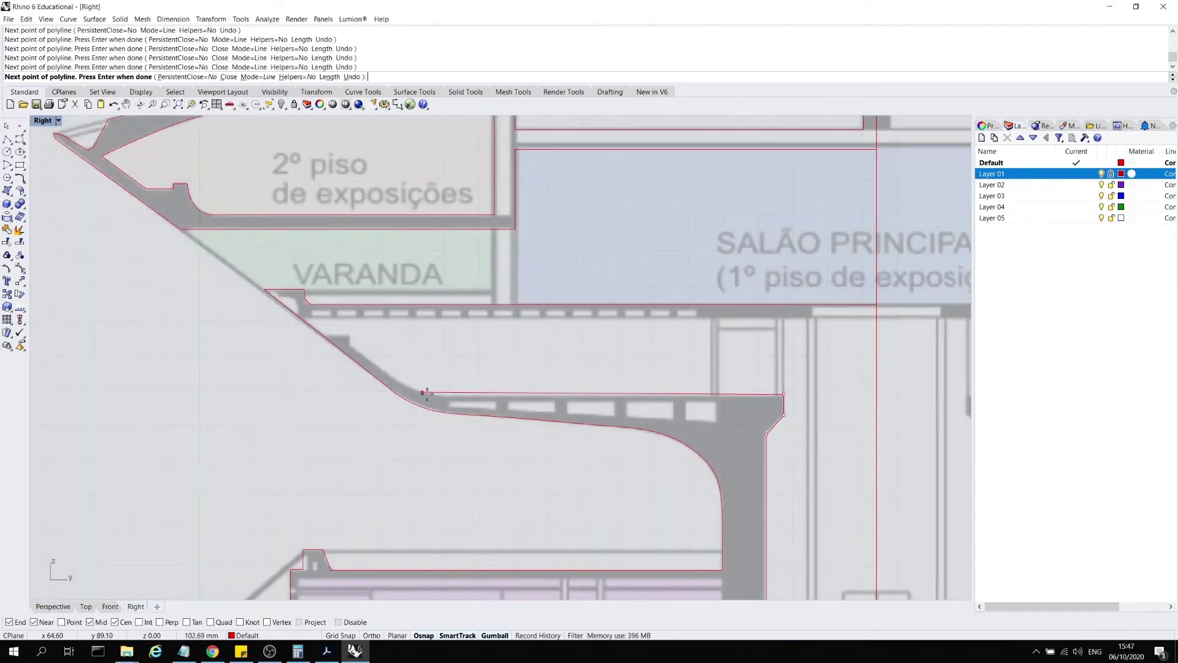
left_click(452, 387)
key("Return")
- Start the Subsolo's inner outline at its upper outer corner, running about 121 mm along the ceiling and about 43 mm down the column face
scroll(452, 389, "down", 4)
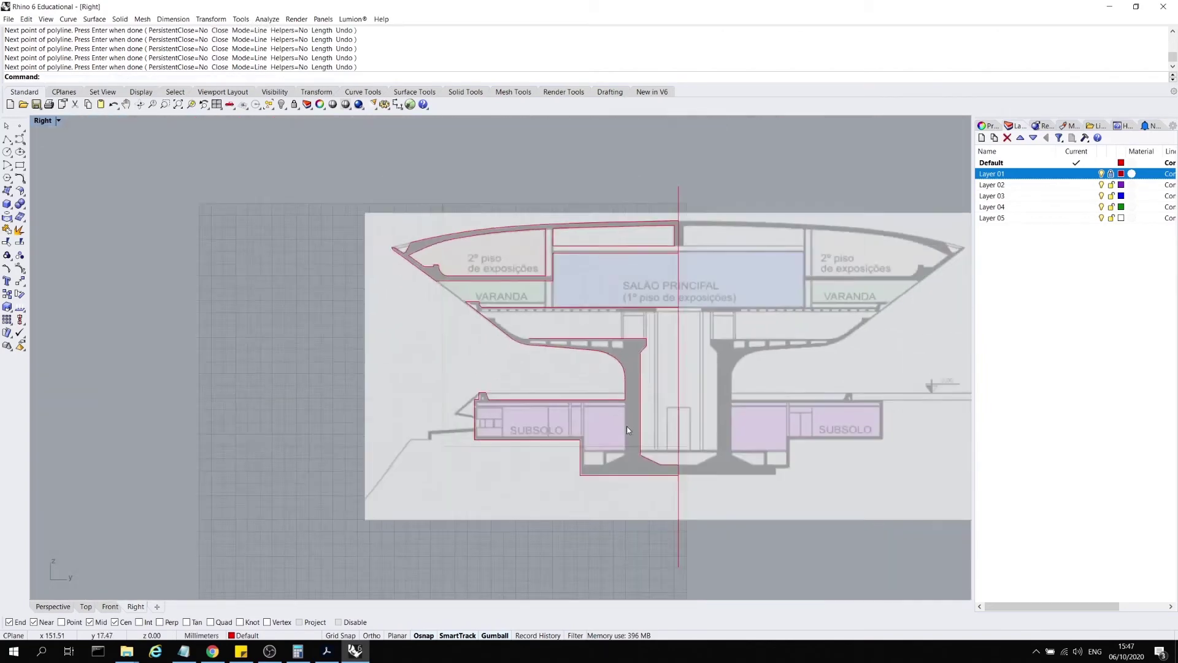
scroll(601, 445, "up", 5)
key("Return")
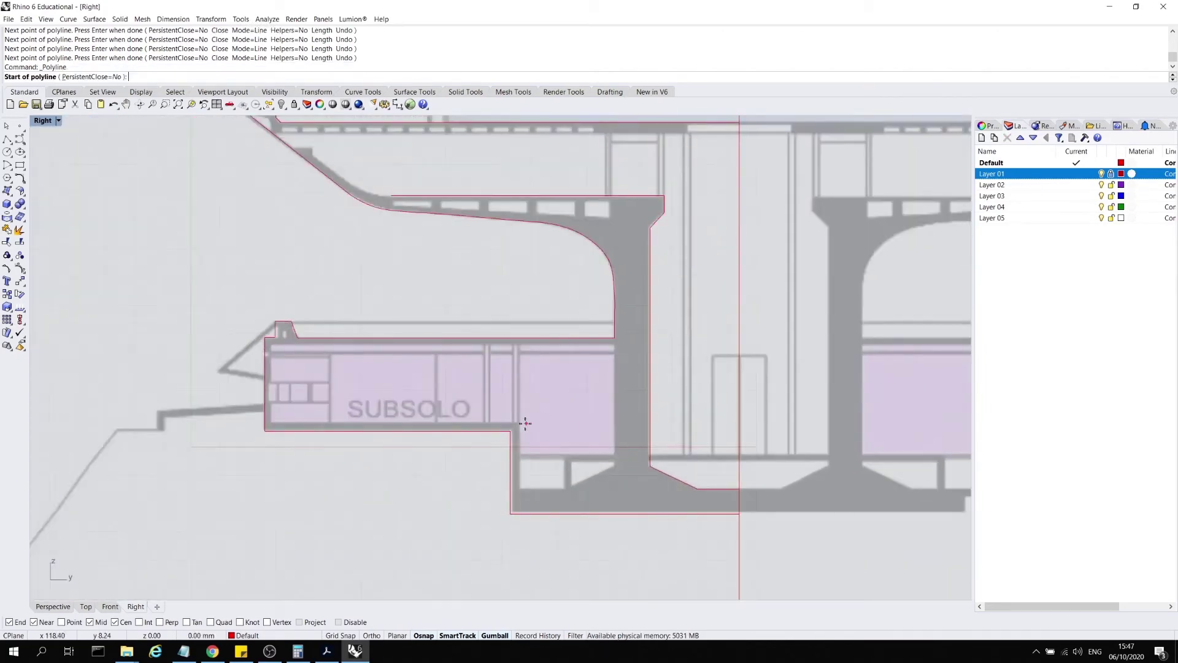
scroll(272, 345, "up", 3)
left_click(271, 344)
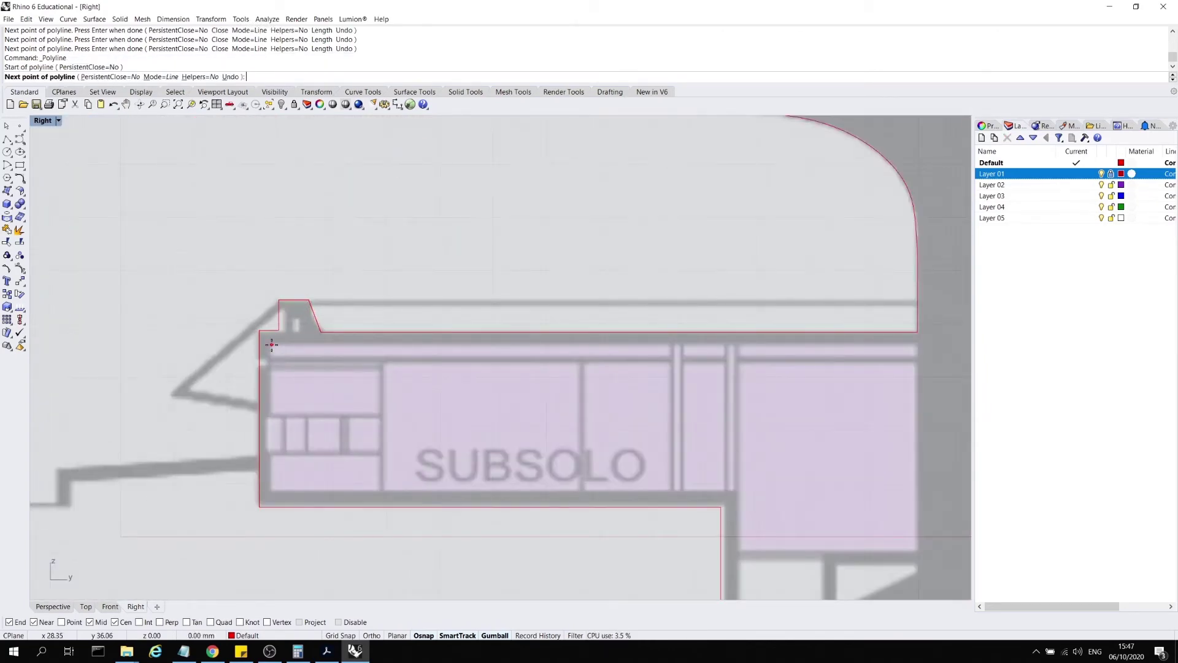
scroll(270, 345, "down", 2)
key("F8")
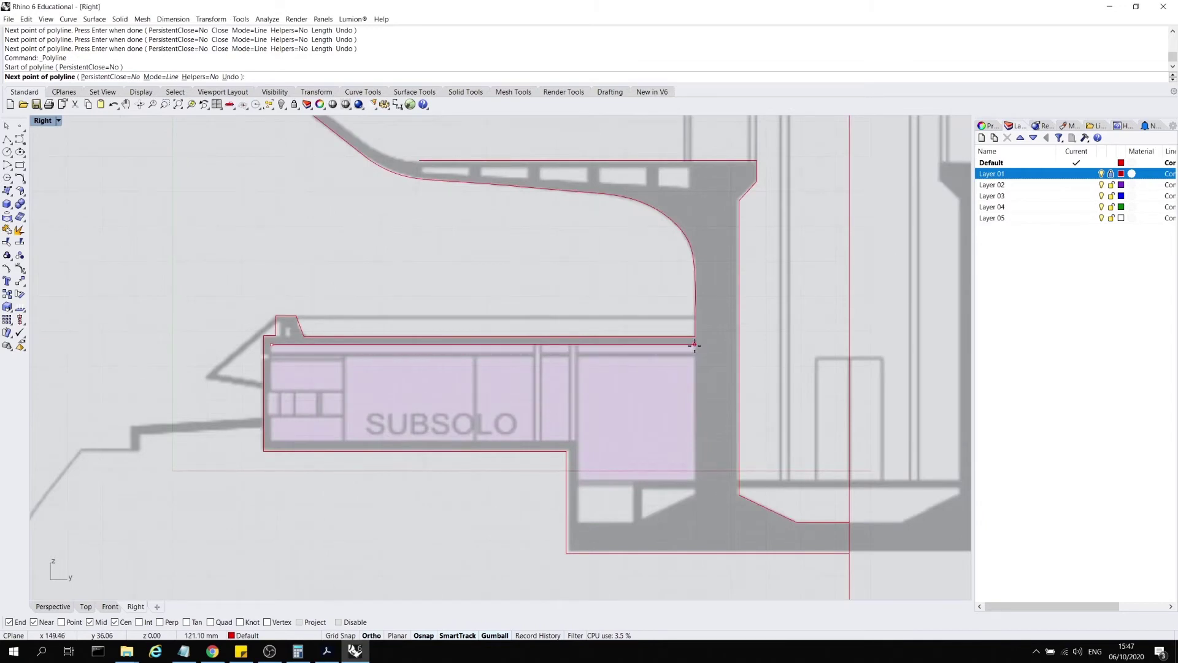
left_click(694, 344)
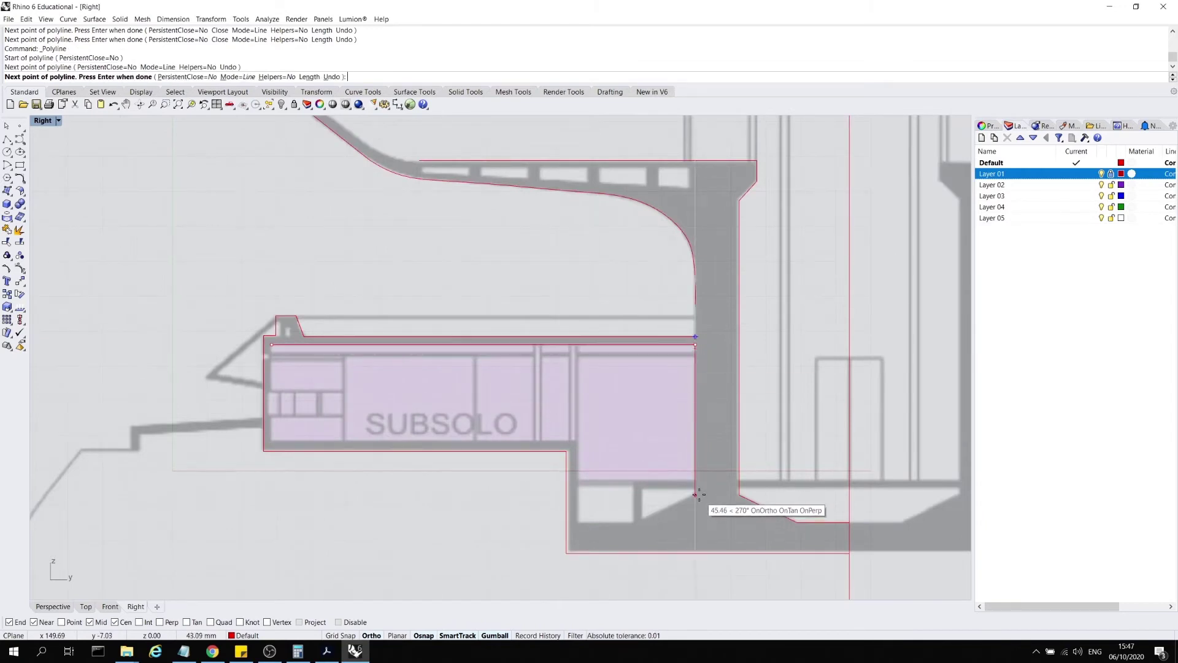
left_click(695, 494)
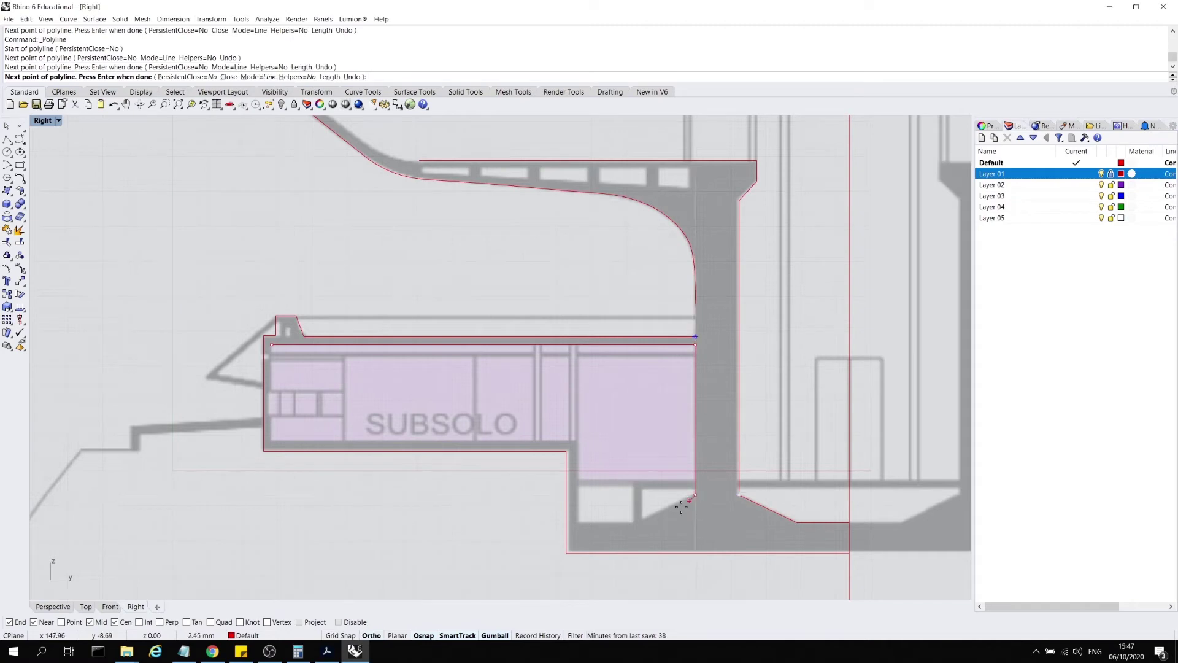
- Continue down the sloped footing, about 16 mm along the foundation and about 24 mm up its wall, and close the outline around the Subsolo's floor
key("F8")
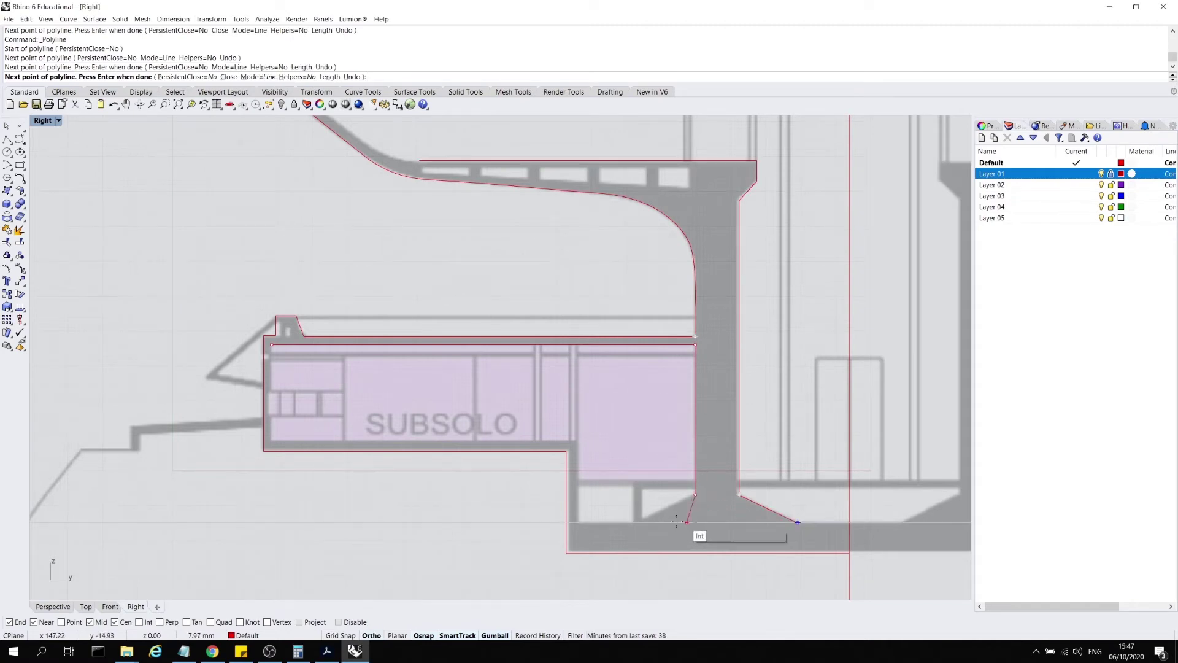
left_click(636, 522)
key("F8")
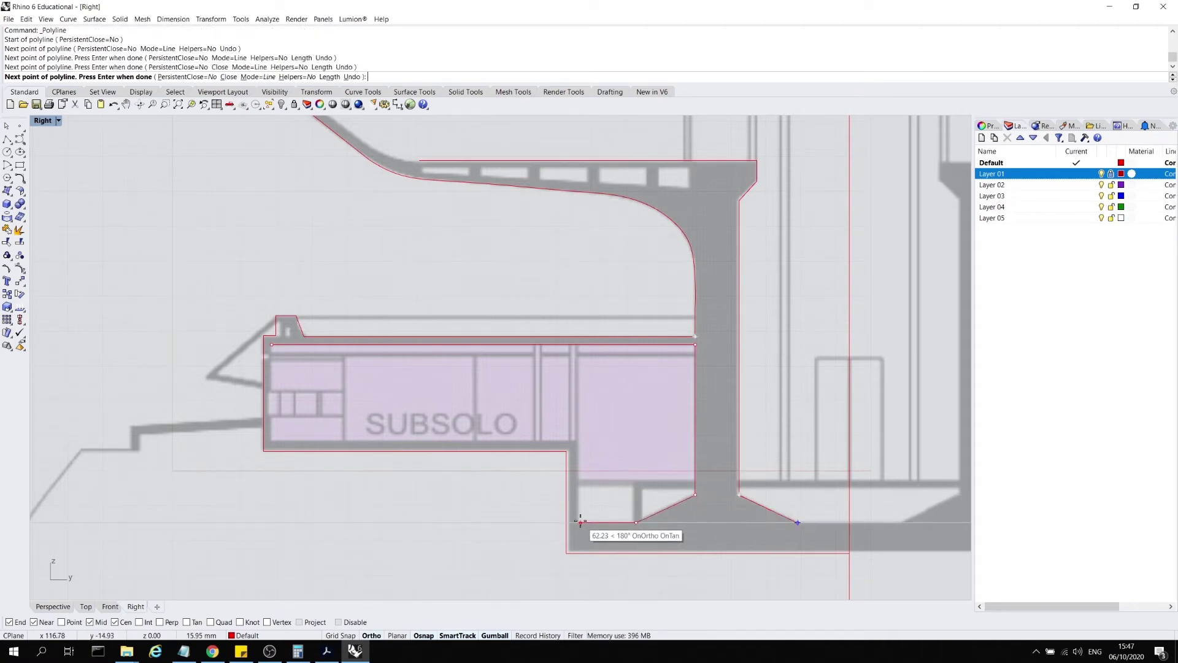
left_click(580, 522)
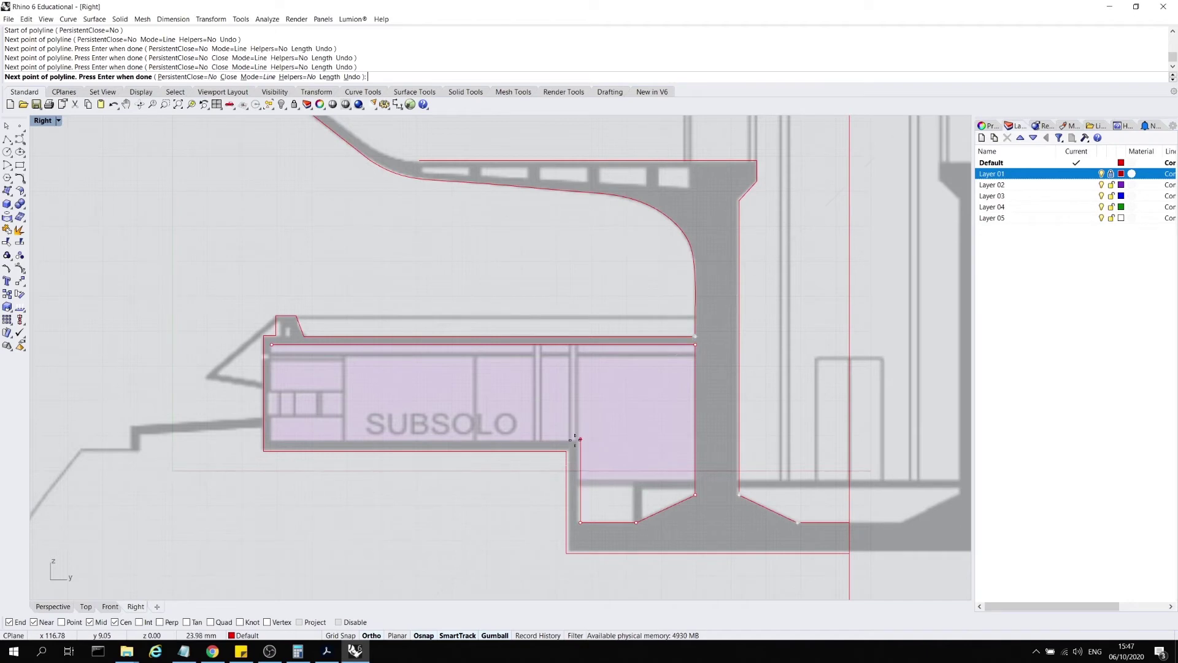
left_click(576, 439)
left_click(271, 439)
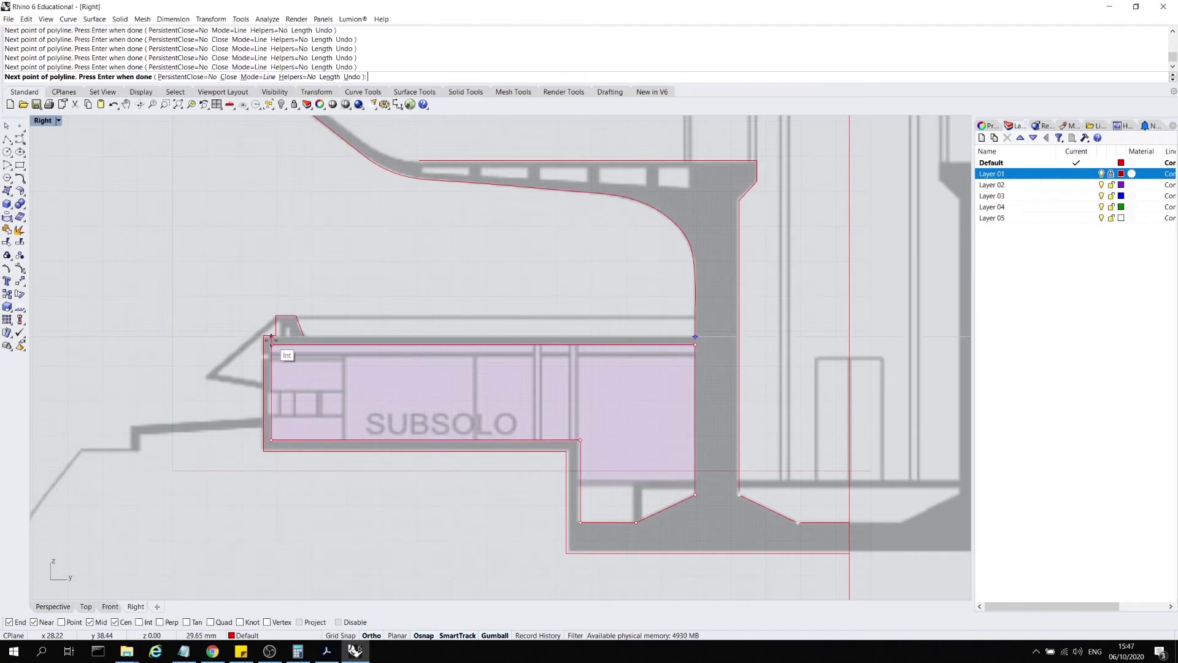
left_click(272, 344)
- Draw a polyline from the main hall slab's top at the centre line down and about 165 mm along its underside to the shell line
scroll(523, 381, "down", 2)
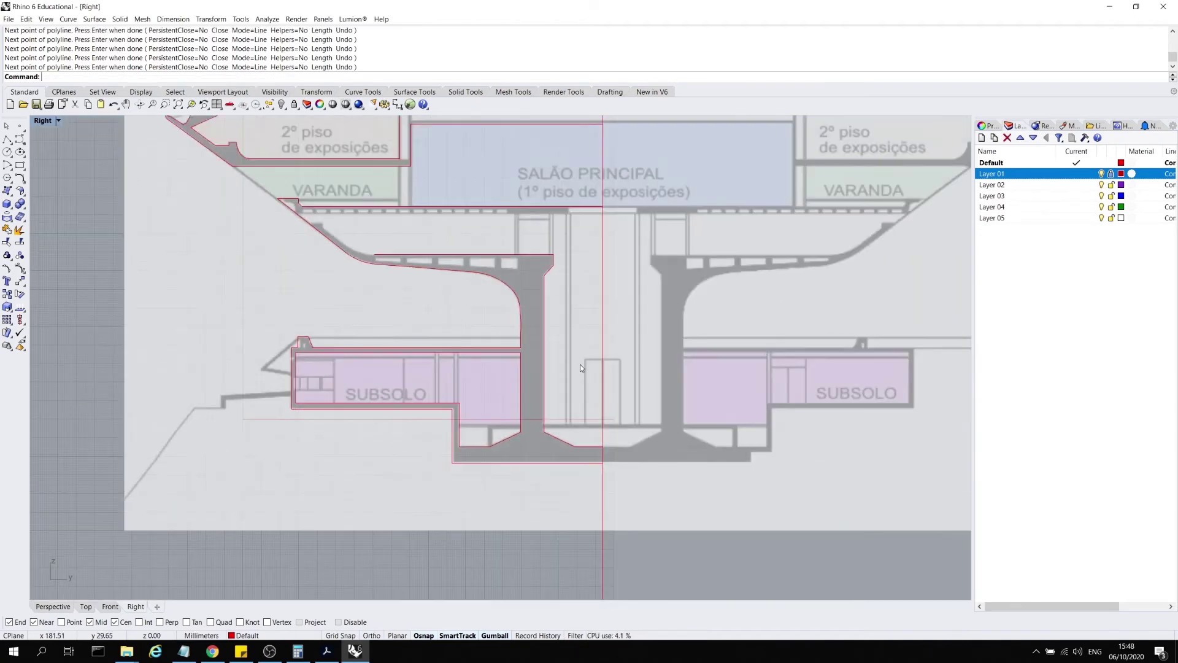
scroll(240, 163, "up", 5)
scroll(402, 282, "down", 5)
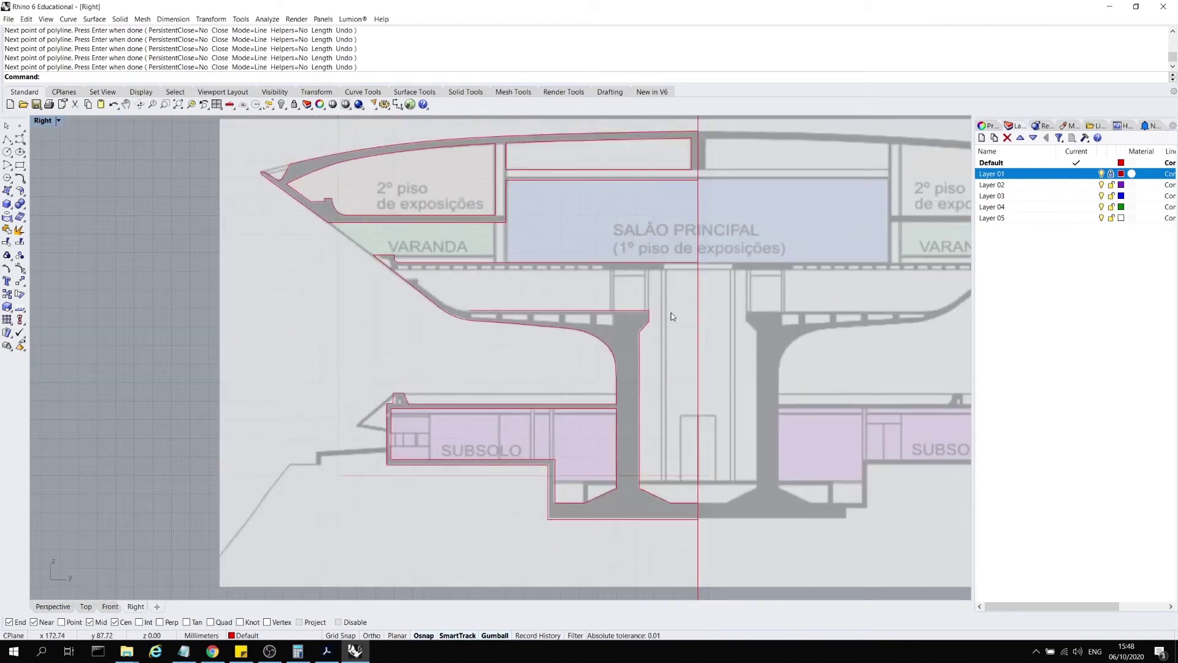
scroll(730, 299, "up", 3)
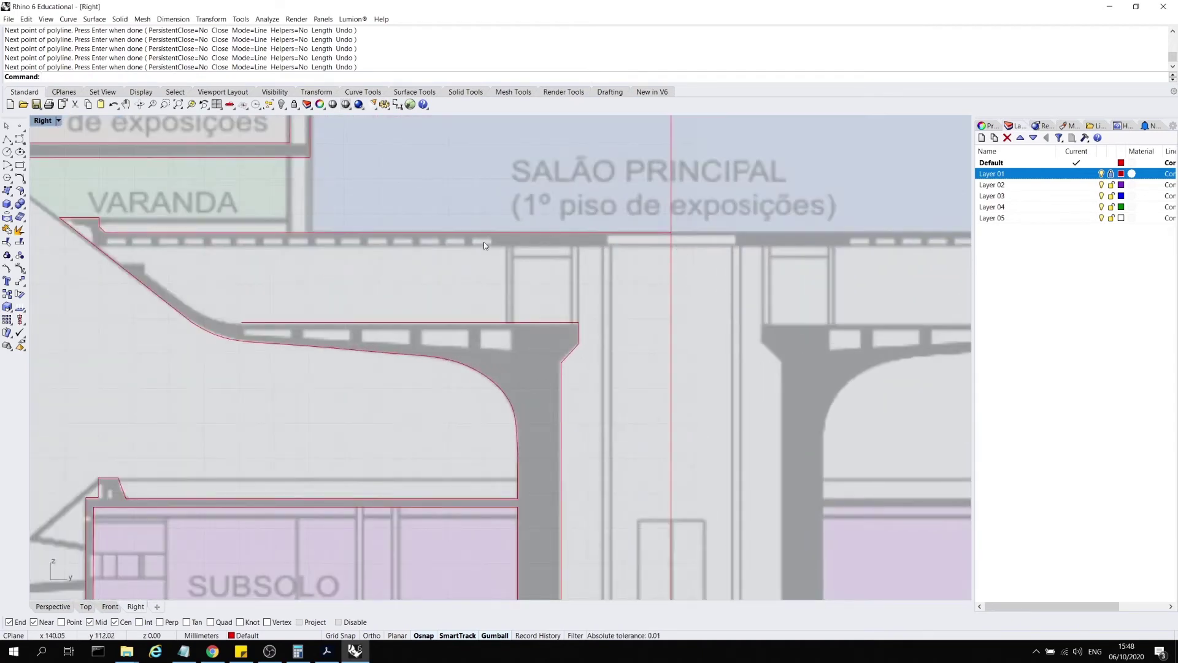
right_click(81, 165)
left_click(677, 233)
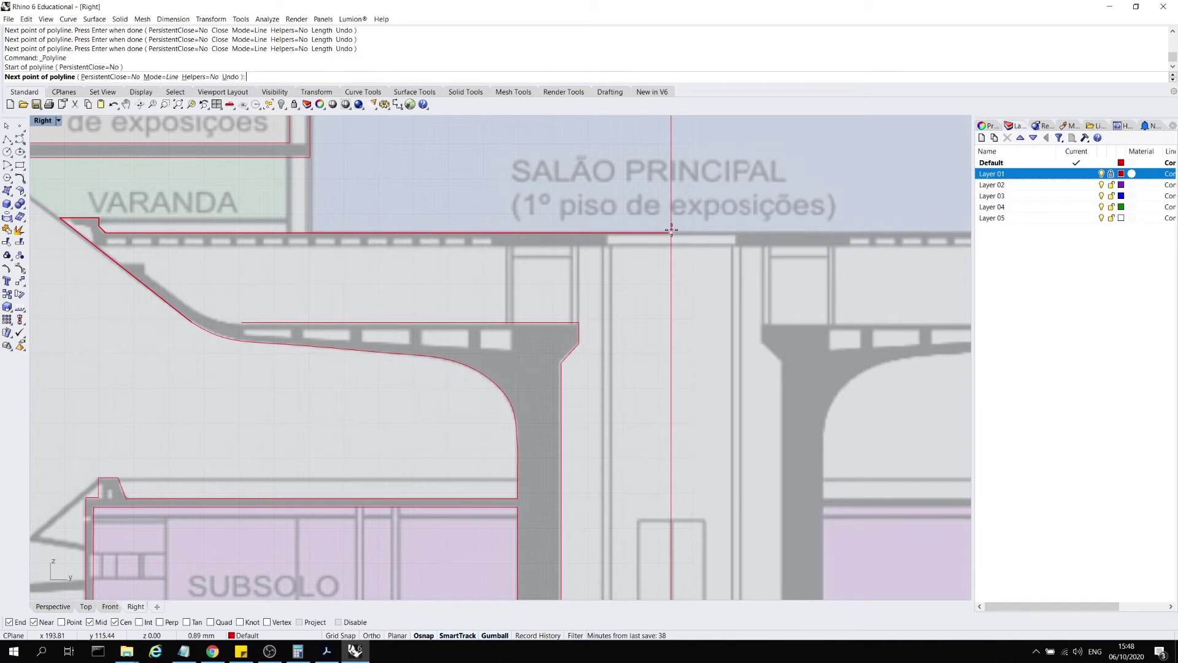
scroll(675, 243, "down", 2)
scroll(570, 234, "up", 2)
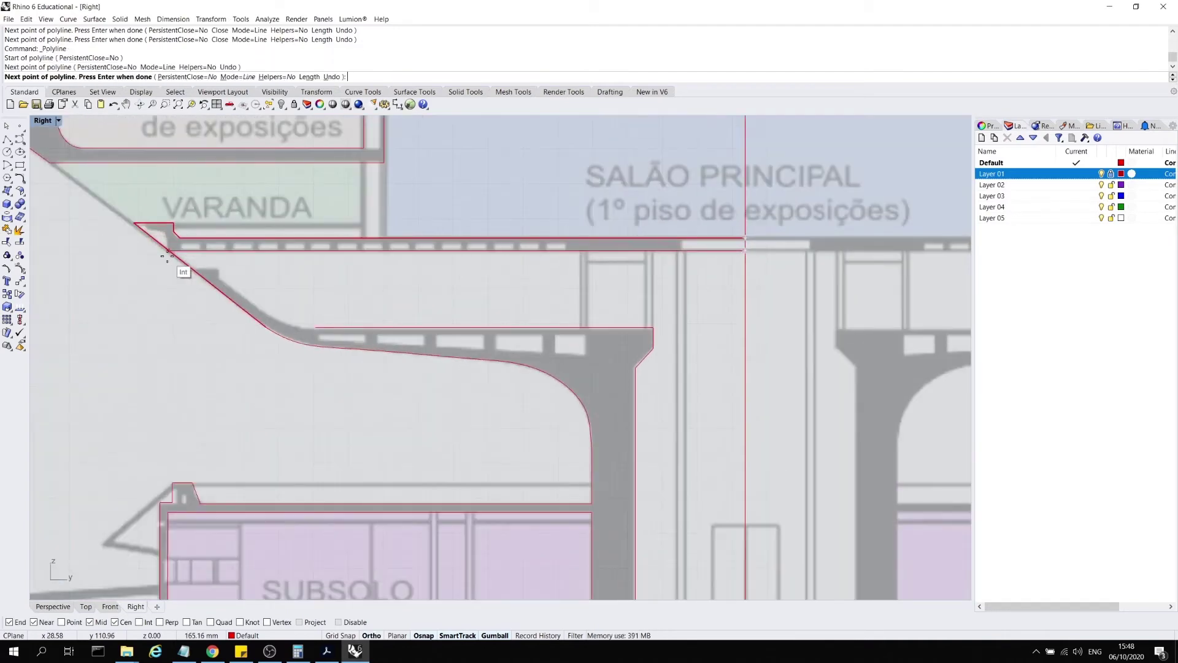
key("F8")
left_click(171, 249)
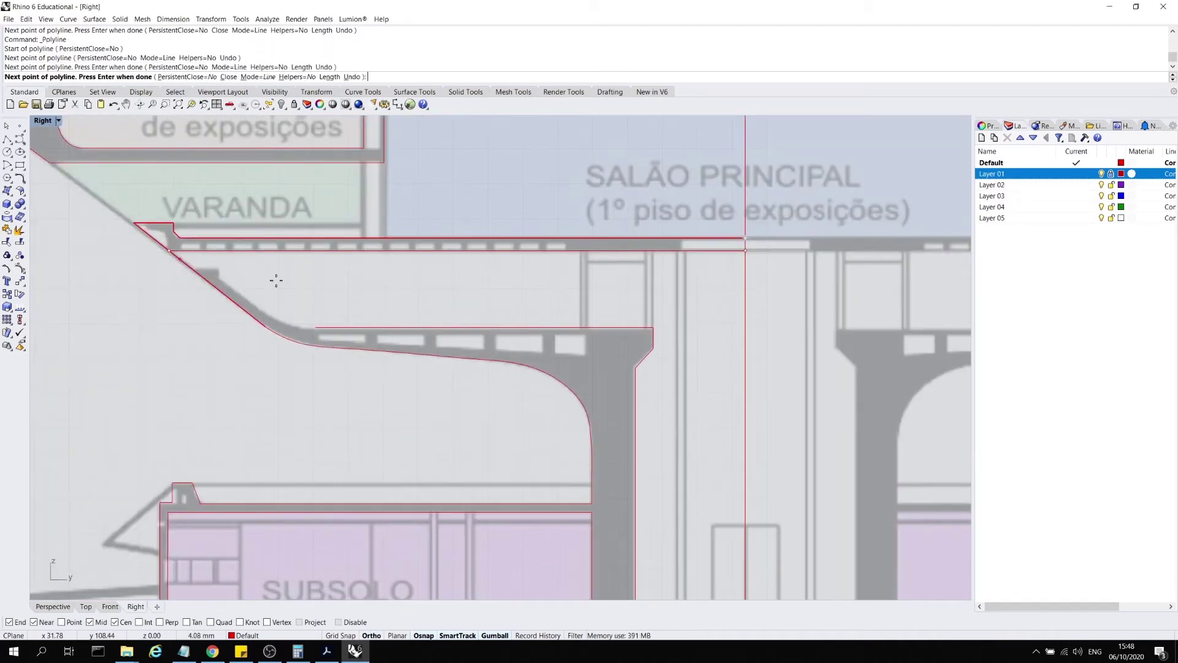
right_click(278, 277)
- Trace the lower shell's upper lip from the outer shell line with a polyline, continuing down the inner slope to the start of the bend
right_click(281, 287)
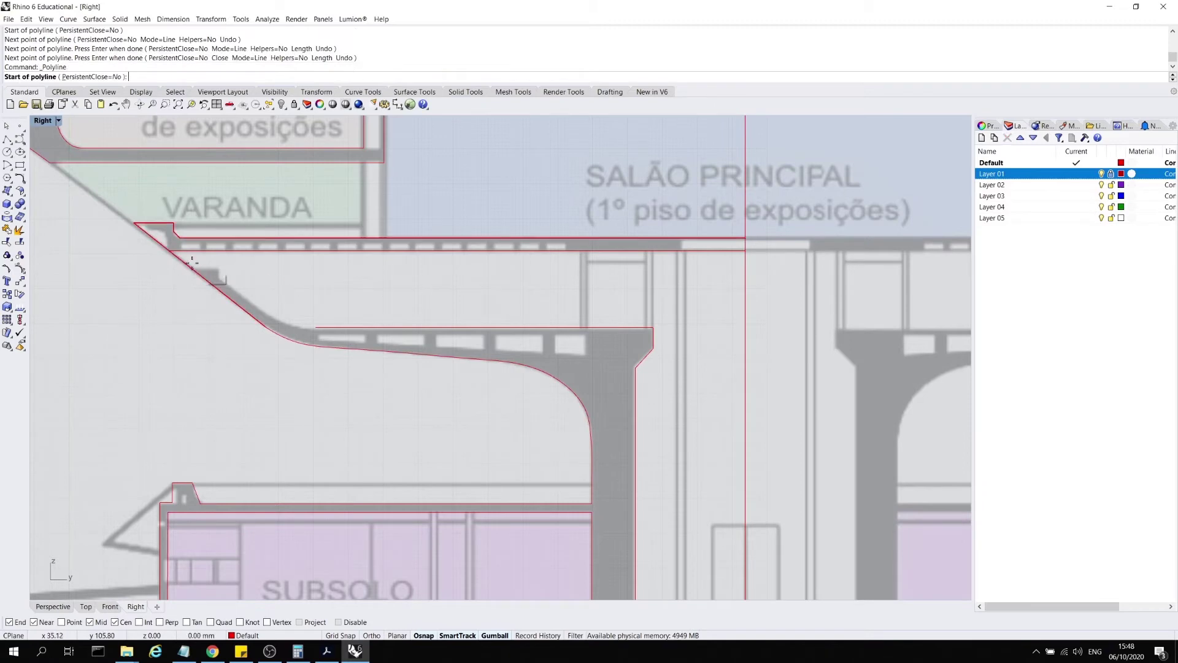
left_click(192, 268)
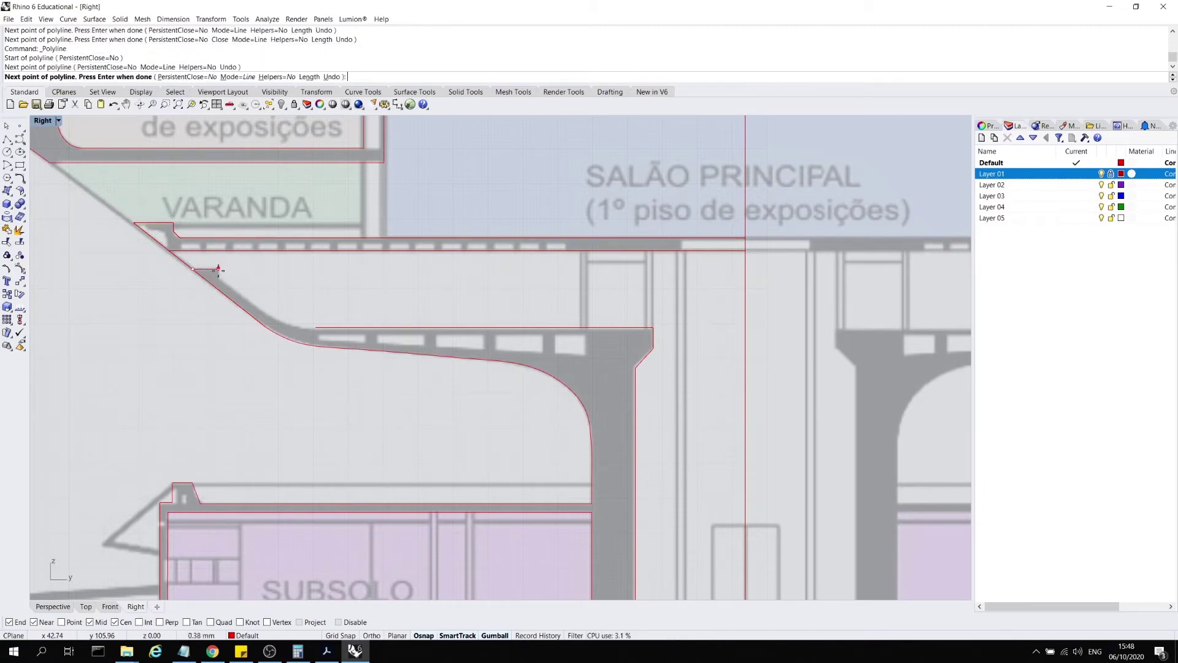
left_click(218, 277)
scroll(218, 276, "up", 3)
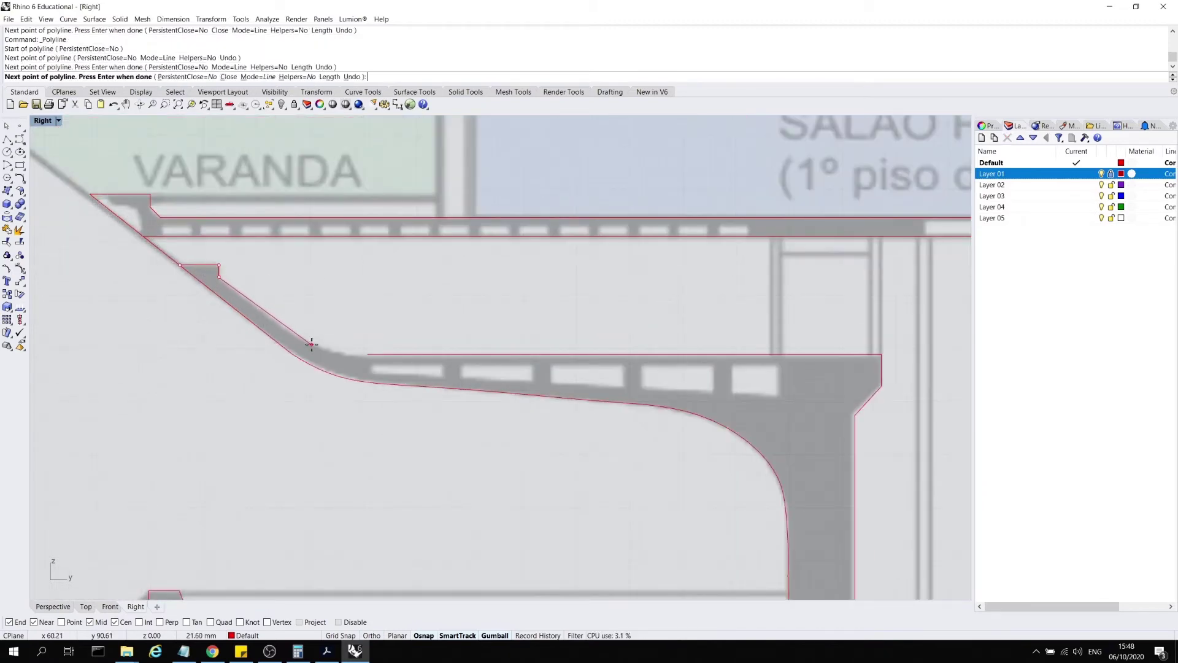
left_click(279, 320)
right_click(314, 342)
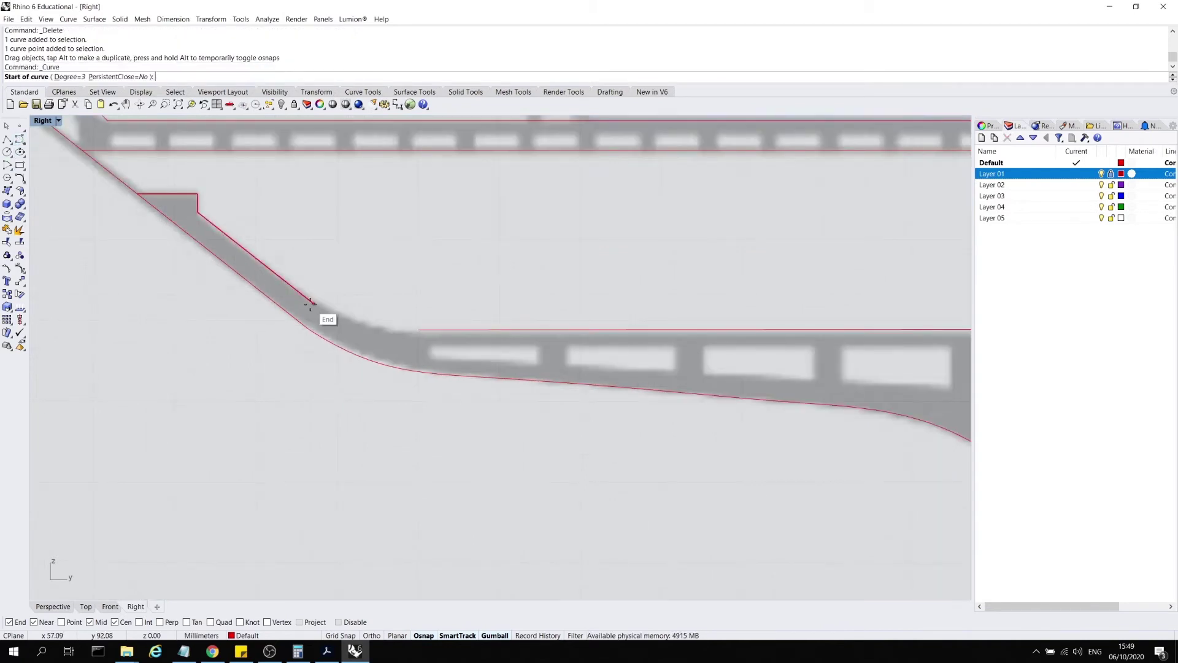
- Draw a four-point degree 3 curve along the bend, from the slope's lower end to the lower shell's horizontal slab top line
left_click(310, 304)
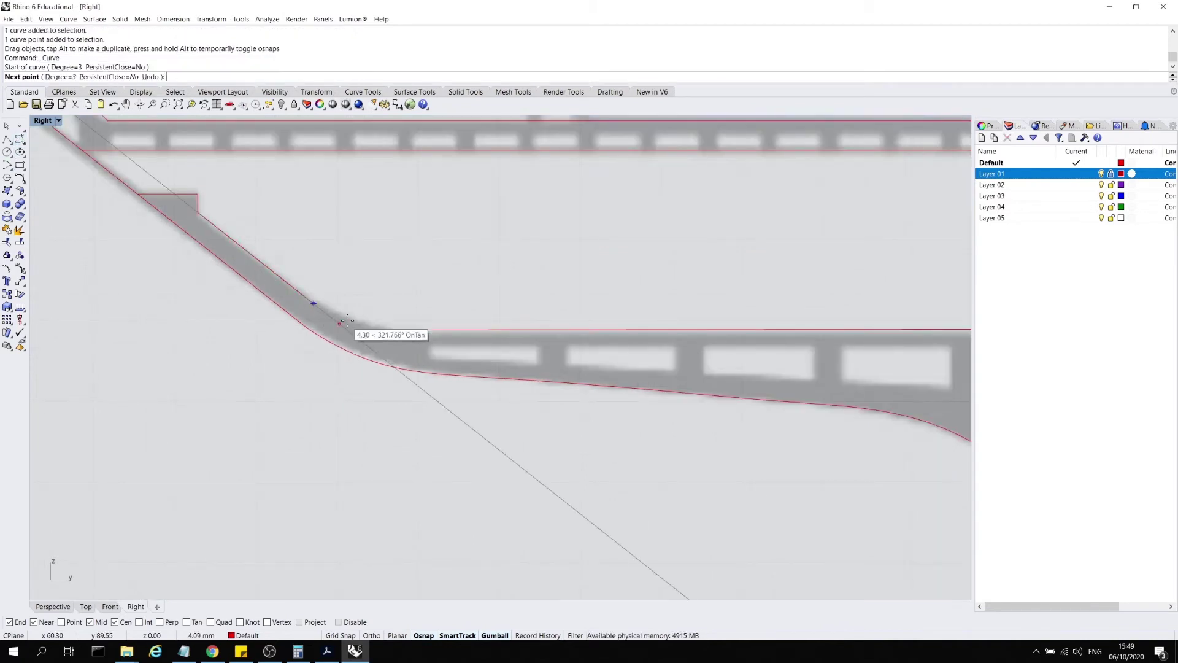
scroll(356, 323, "up", 2)
left_click(356, 322)
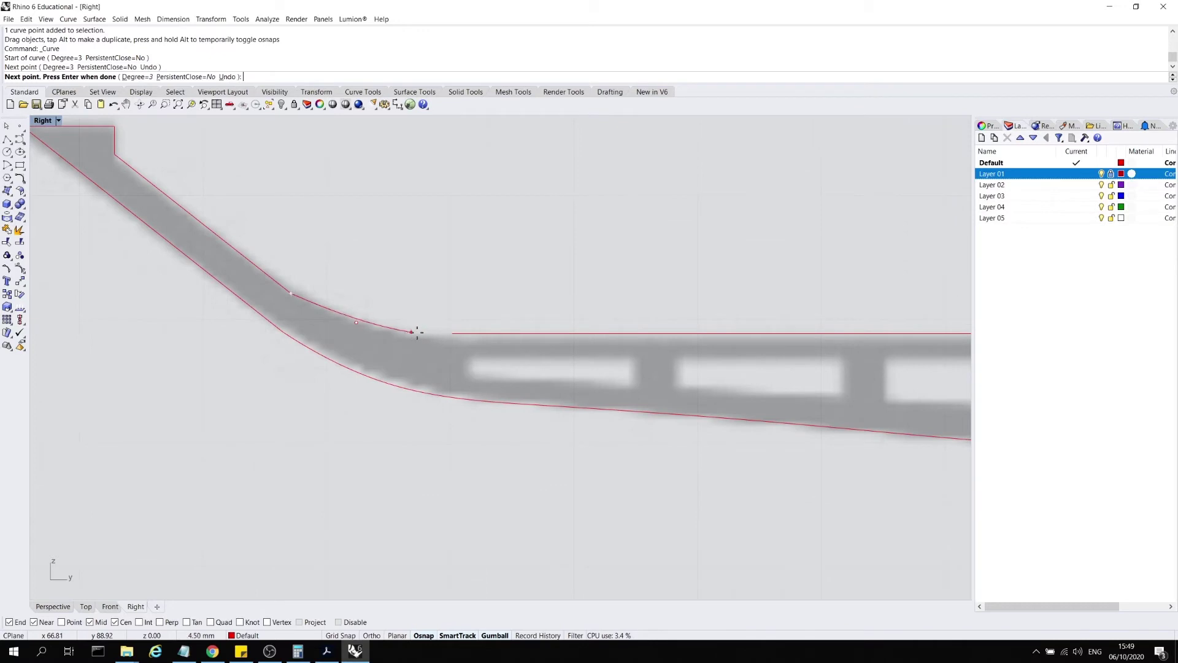
left_click(416, 332)
left_click(452, 334)
key("Return")
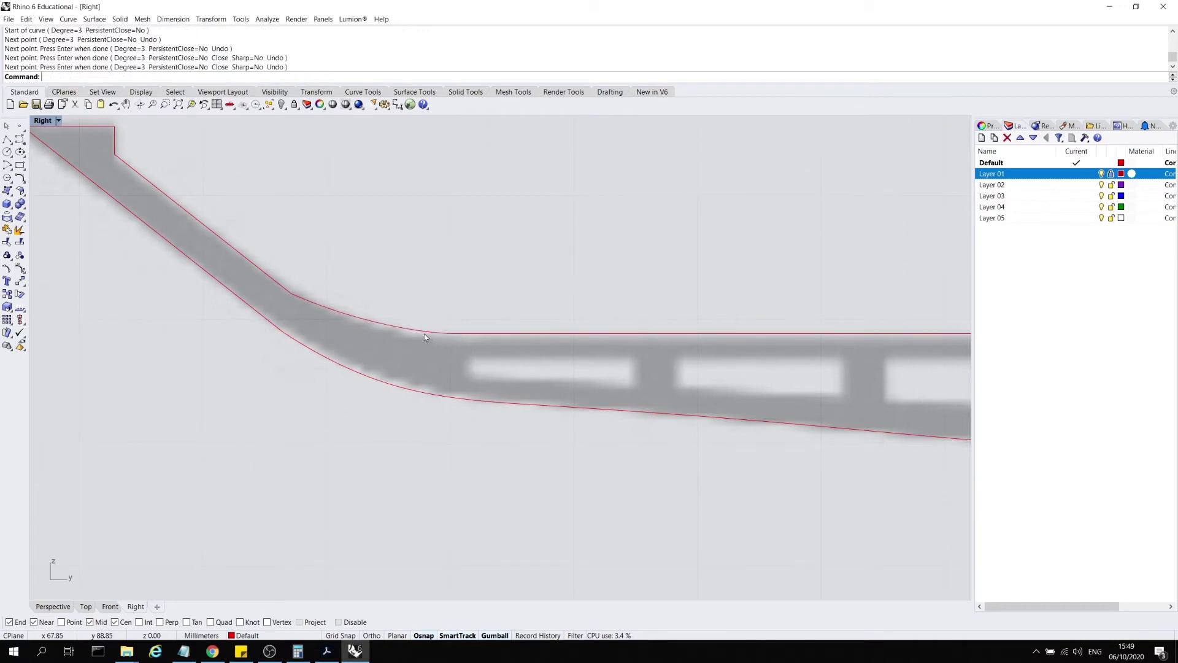
- Try to reshape the bend curve by moving its two middle control points, and undo the change
left_click(425, 333)
left_click_drag(353, 345, 478, 311)
key("ctrl+z")
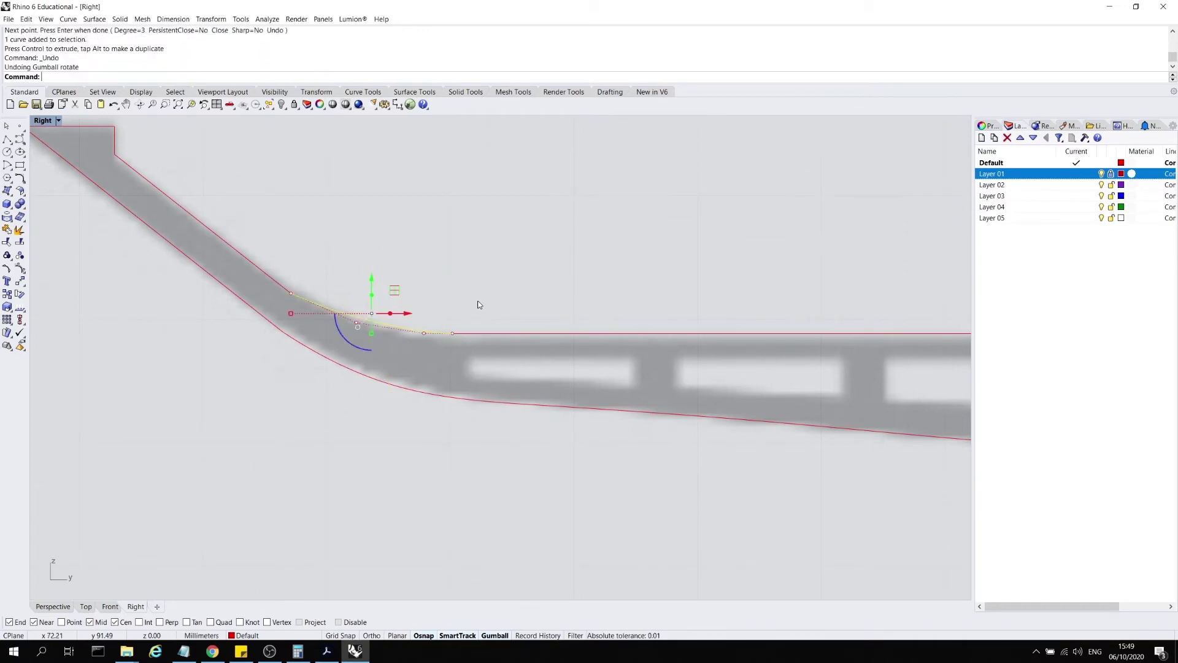
key("Escape")
left_click(352, 314)
left_click_drag(329, 281, 423, 345)
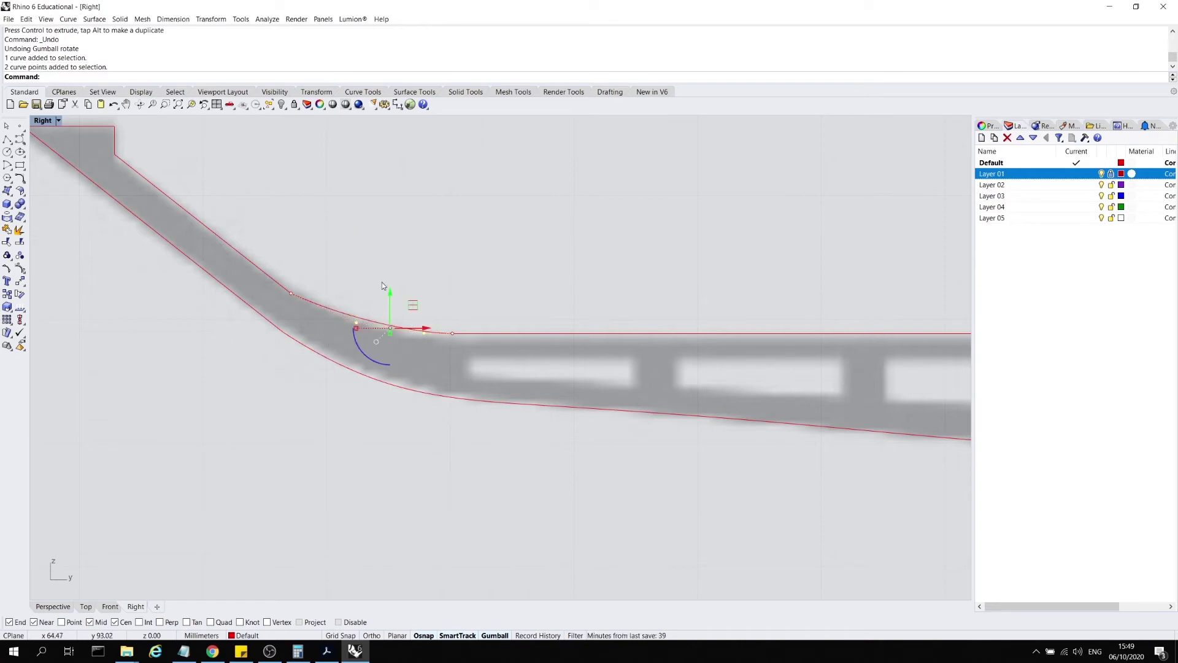
left_click_drag(389, 291, 389, 294)
left_click(493, 287)
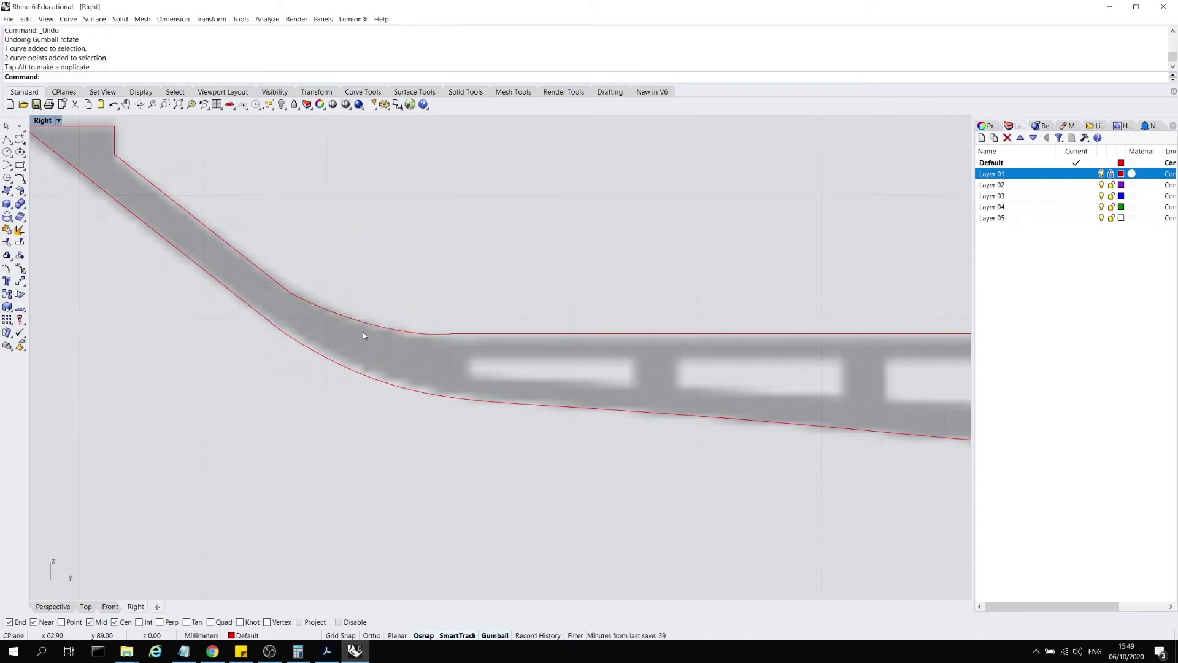
left_click(386, 328)
key("ctrl+z")
scroll(433, 290, "up", 4)
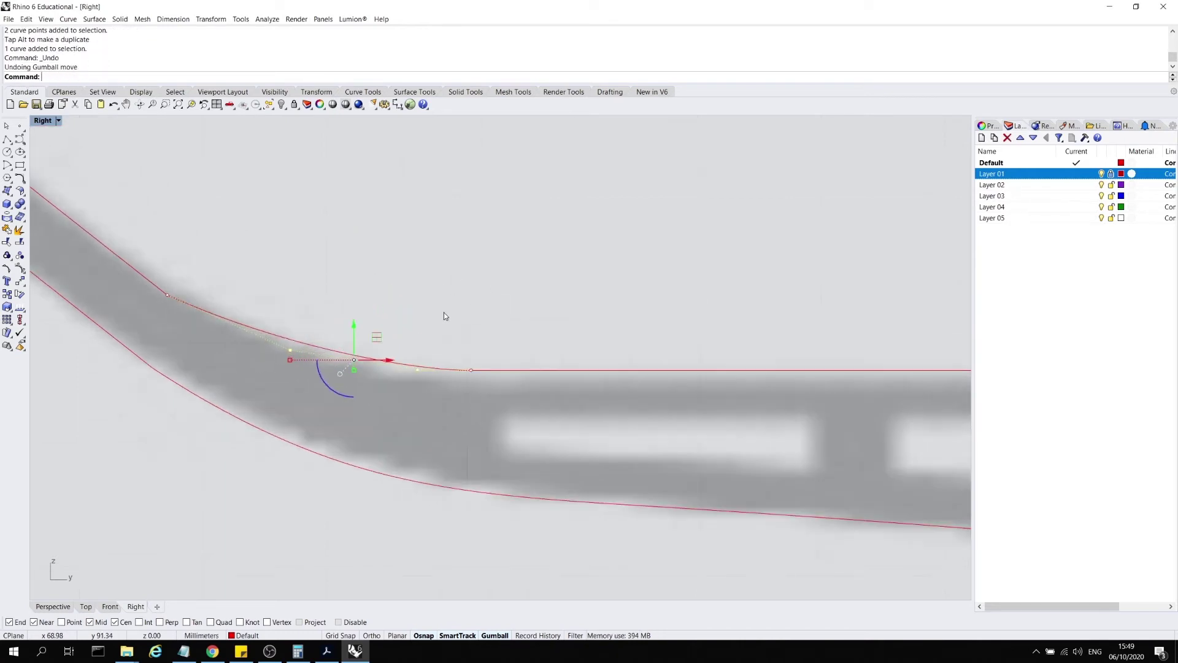
- Move the bend curve's control point nearest the slope to fit the traced section
left_click(280, 326)
mouse_move(250, 289)
left_mouse_down()
mouse_move(403, 386)
mouse_move(428, 387)
mouse_move(390, 362)
mouse_move(276, 348)
left_mouse_up()
key("Escape")
left_click(298, 343)
left_click(266, 350)
scroll(335, 357, "down", 6)
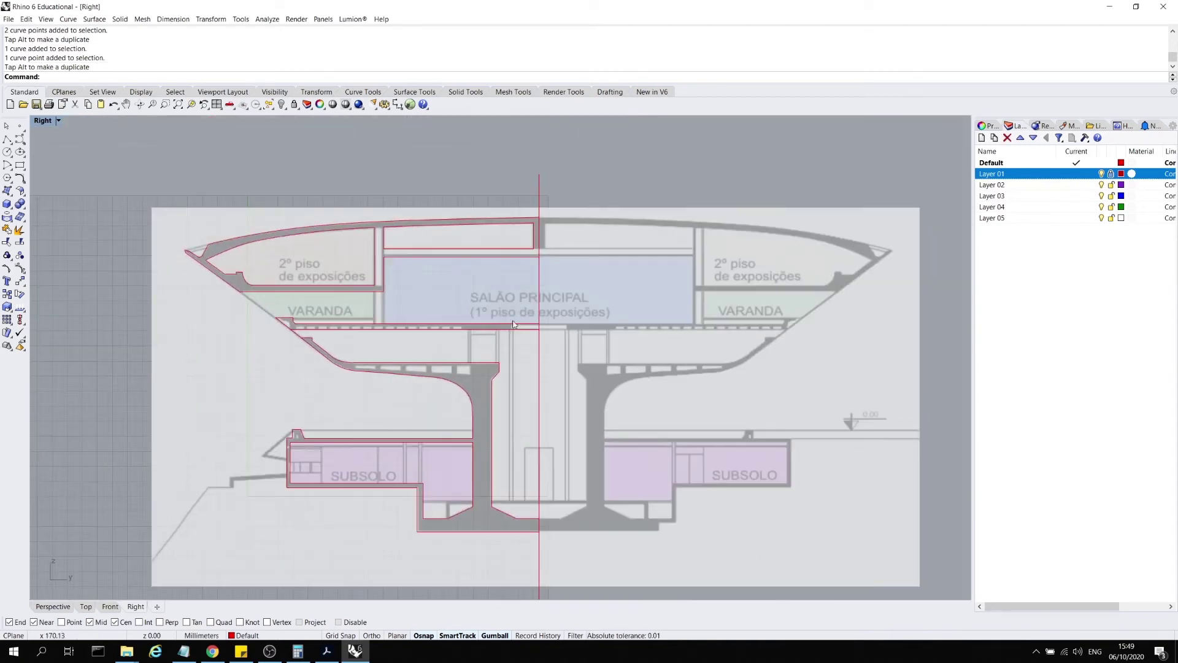
- Hide Layer 01 and trim away the sloped shell segment between the main hall slab's underside and the lower shell's lip
scroll(514, 324, "down", 3)
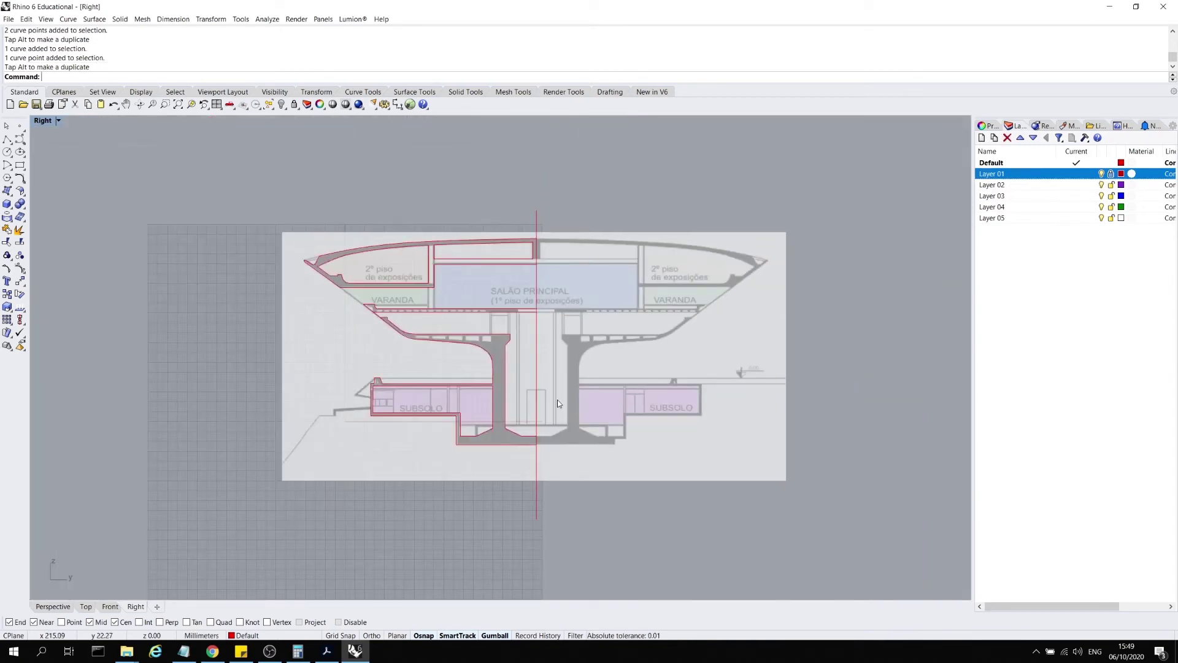
left_click(1102, 174)
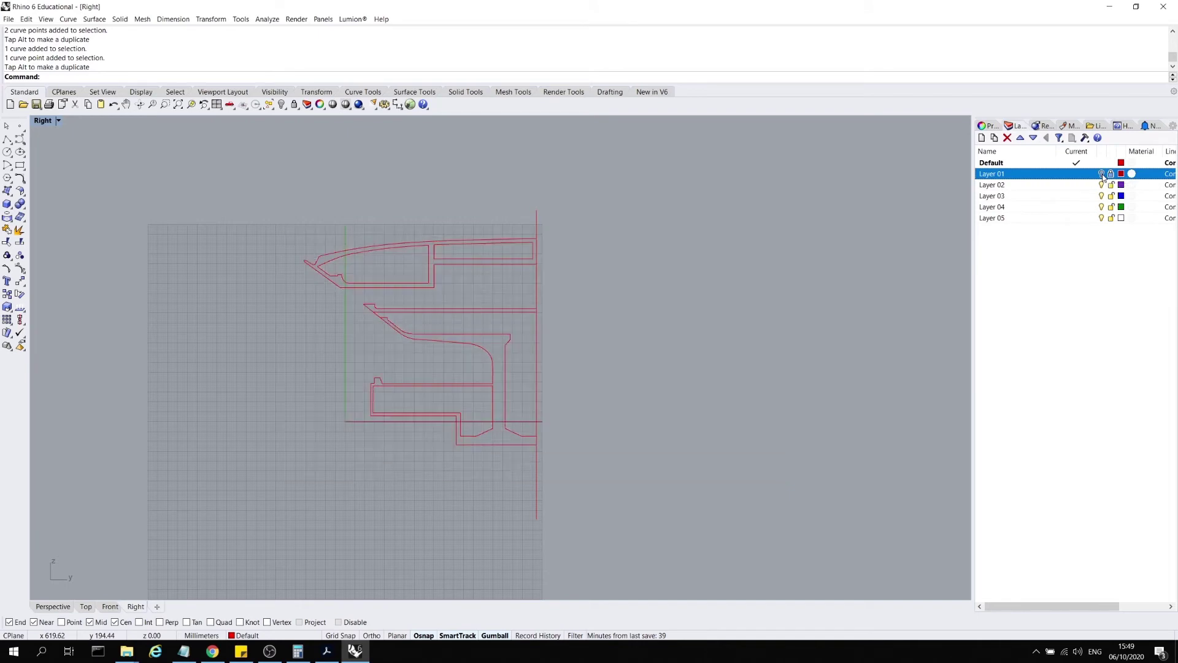
scroll(599, 365, "up", 5)
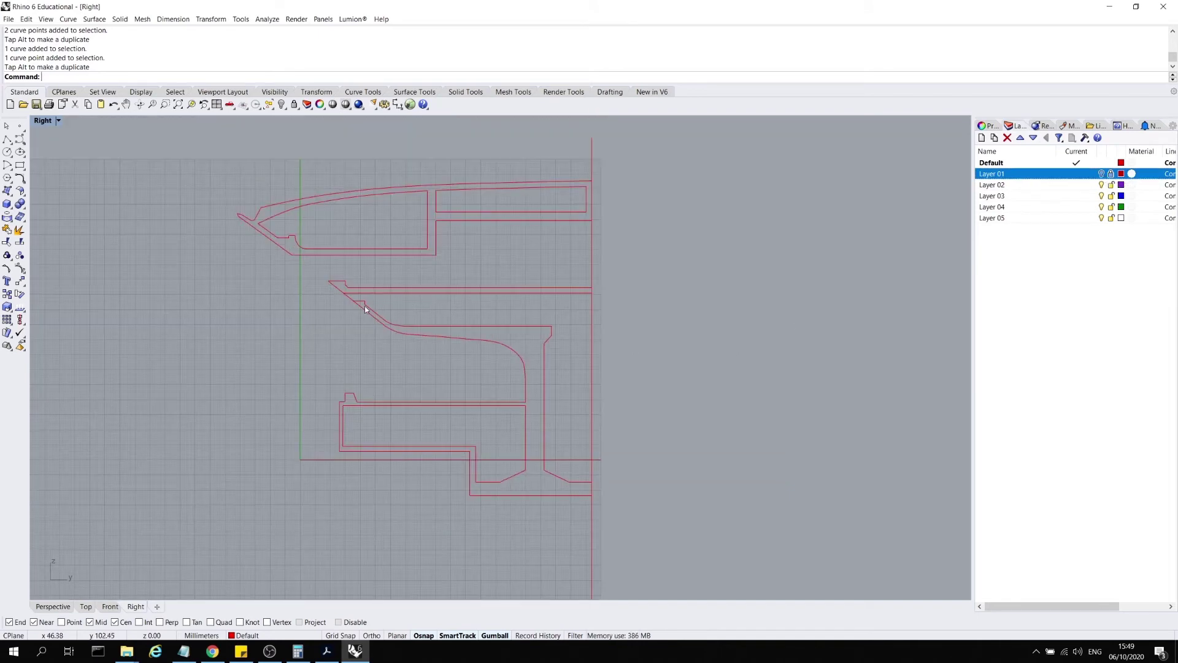
scroll(364, 305, "up", 5)
left_click_drag(306, 285, 304, 282)
type("trim")
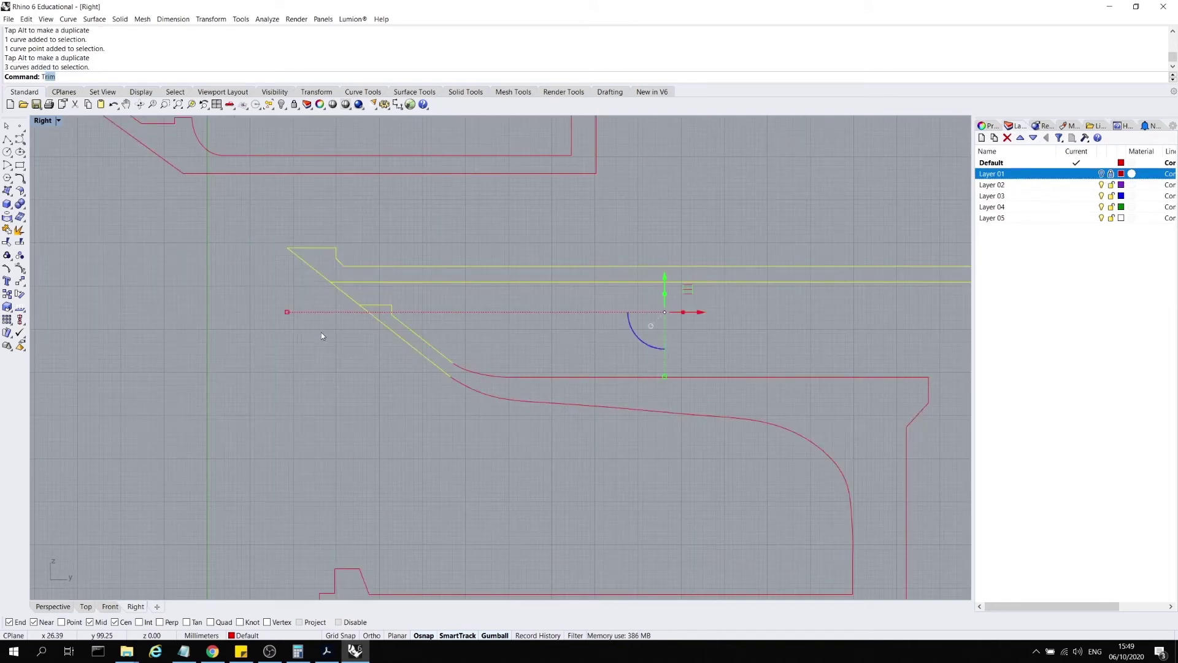
key("Return")
left_click(353, 303)
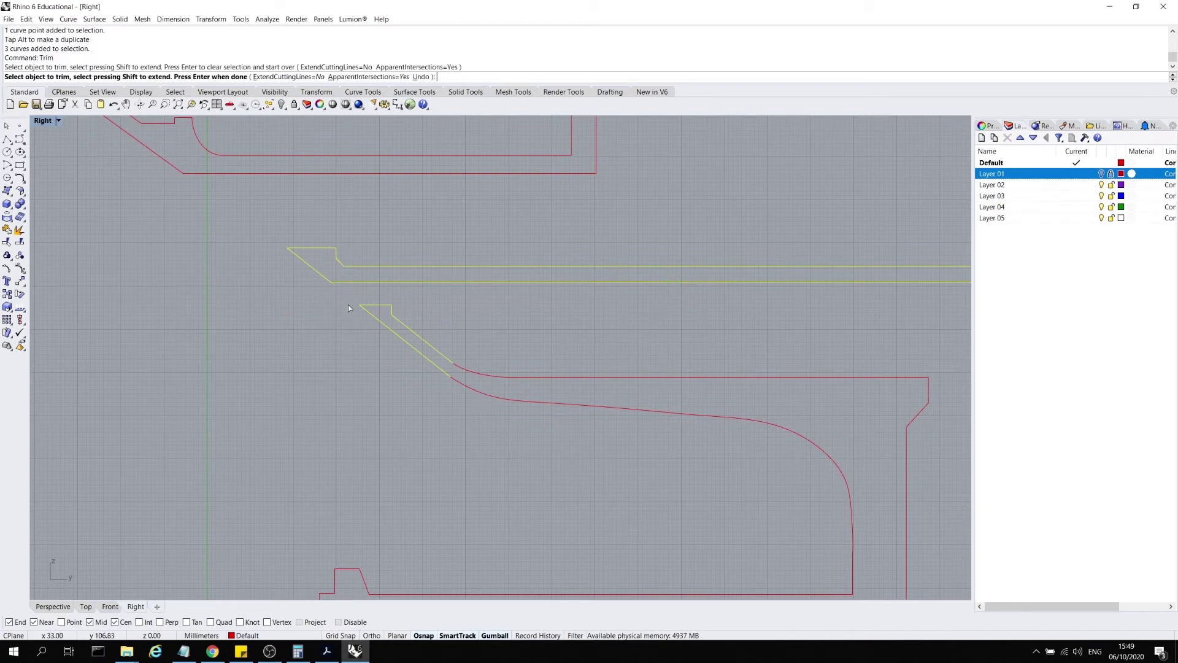
key("Return")
- Delete the vertical centre line
scroll(369, 238, "down", 5)
left_click(602, 403)
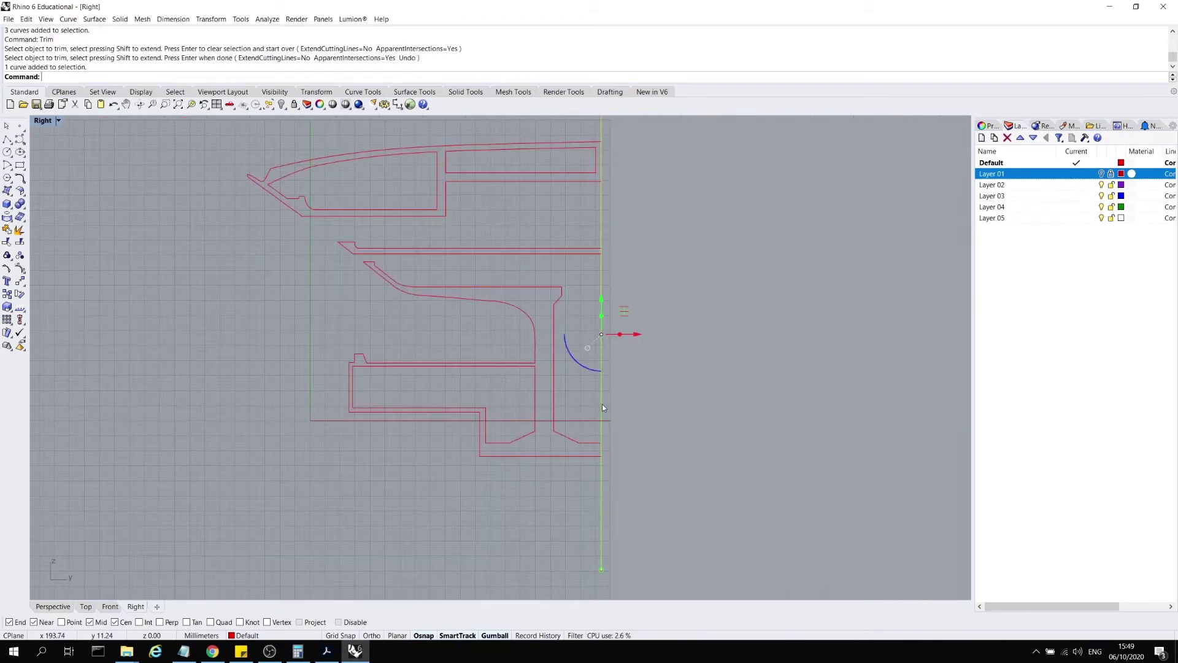
key("Delete")
scroll(668, 387, "down", 2)
scroll(583, 251, "up", 2)
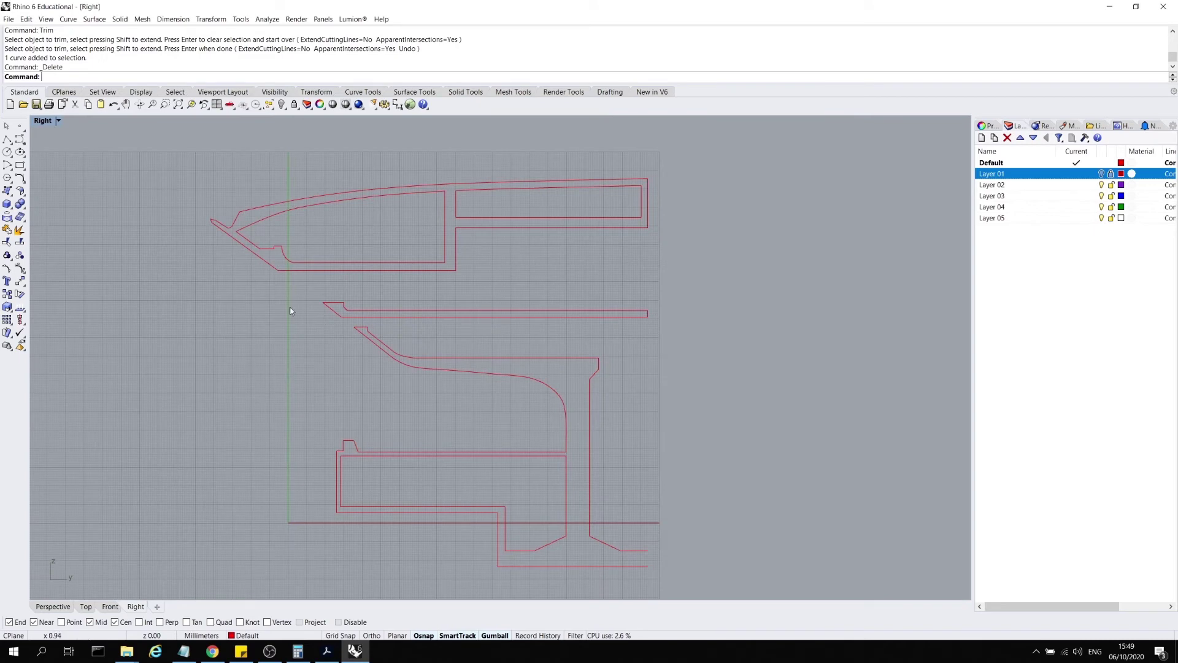
- Join the main hall slab's two curves into one closed outline
left_click_drag(311, 286, 677, 328)
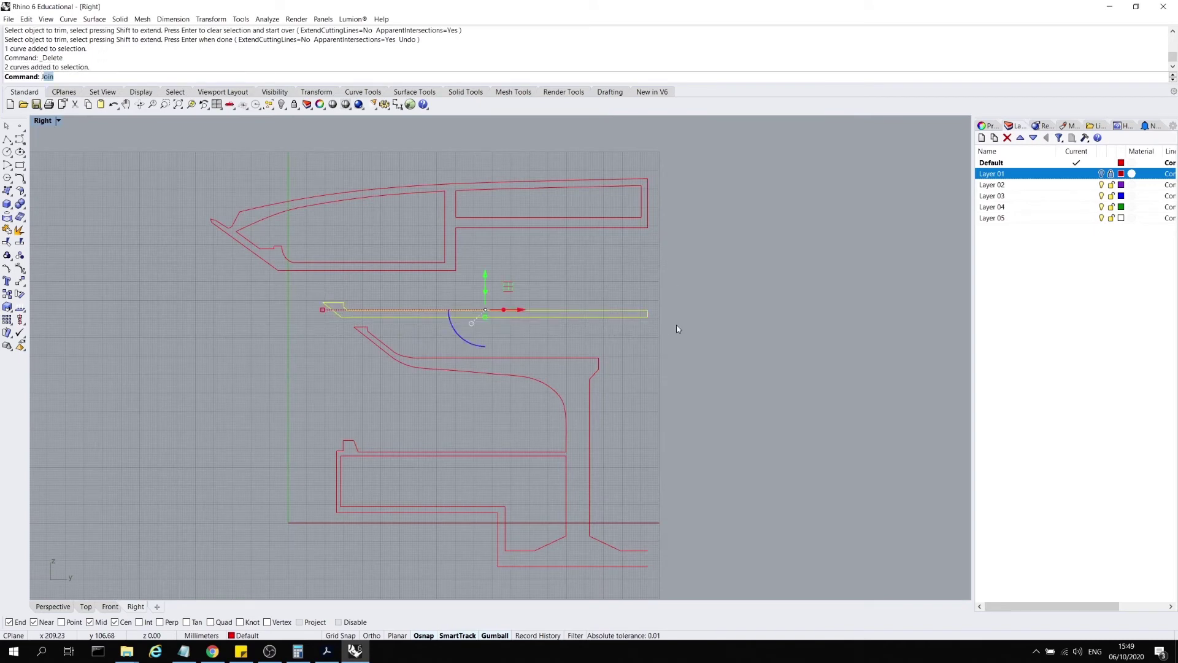
key("Return")
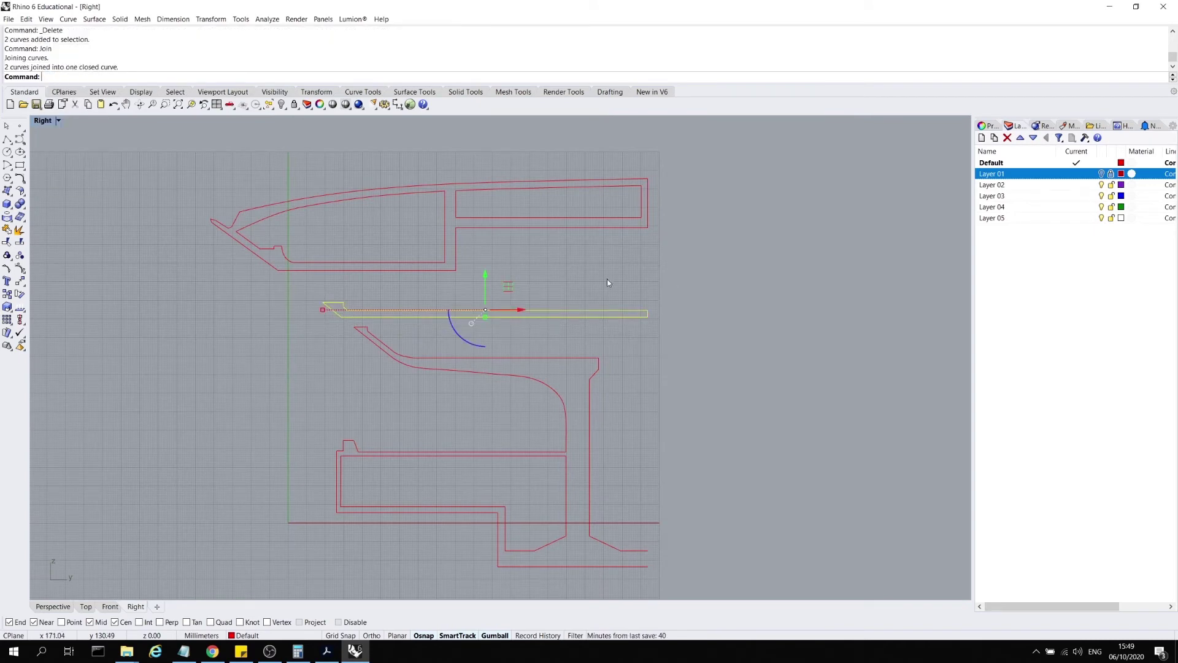
left_click(607, 283)
left_click(613, 226)
left_click(474, 344)
left_click(454, 359)
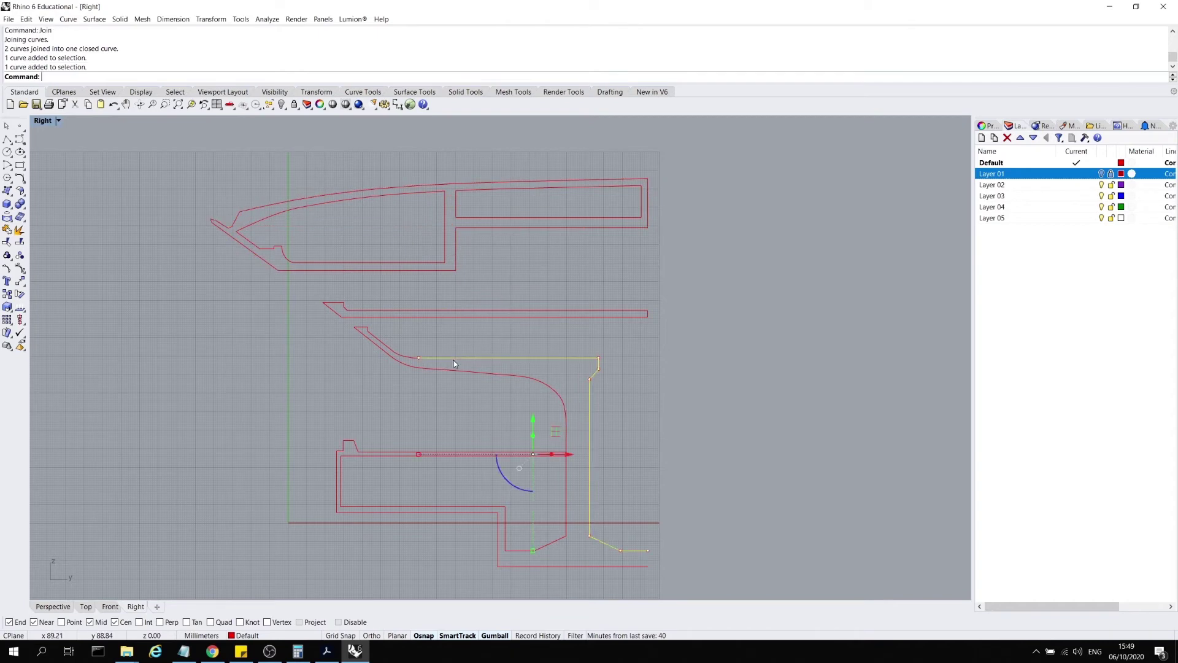
key("Escape")
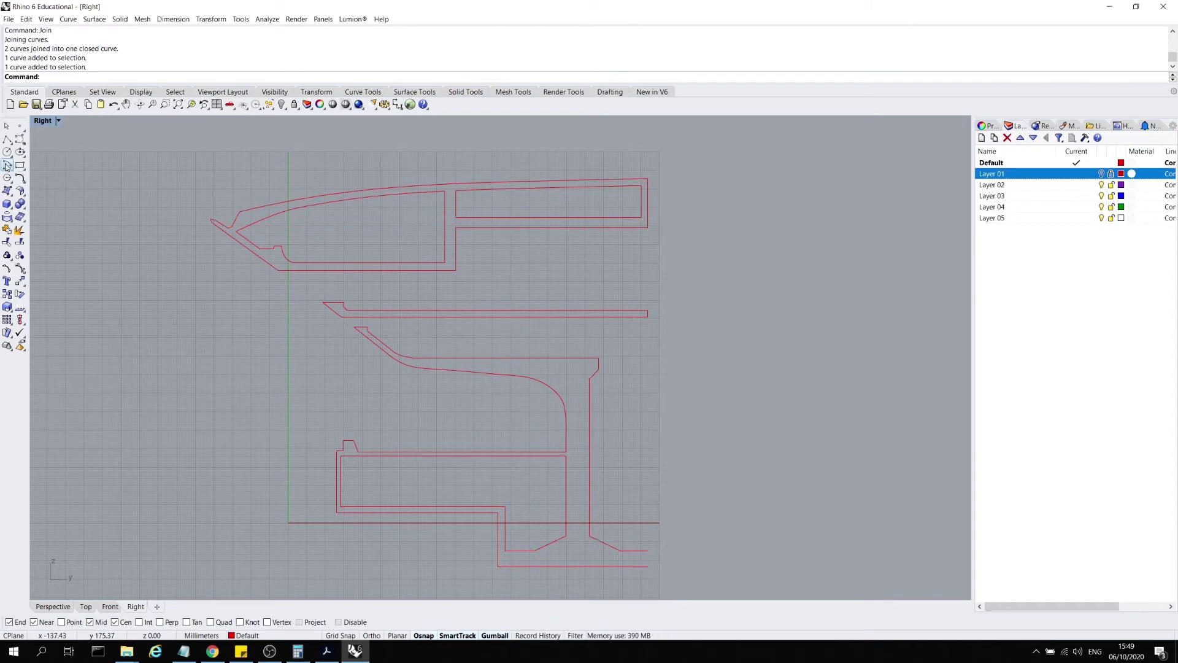
- Close the foundation's open end on the centre axis with a vertical polyline about 9 mm long between its top and bottom lines
left_click(6, 141)
left_click(647, 550)
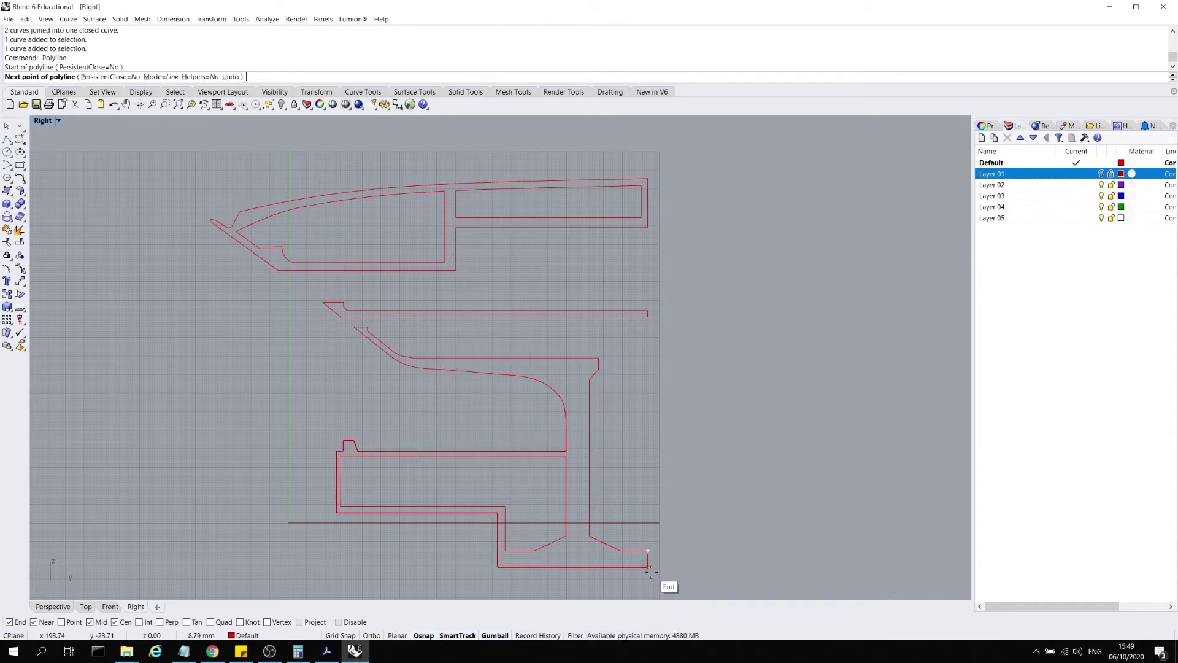
left_click(647, 567)
left_click(649, 567)
key("Return")
key("Return")
left_click(648, 566)
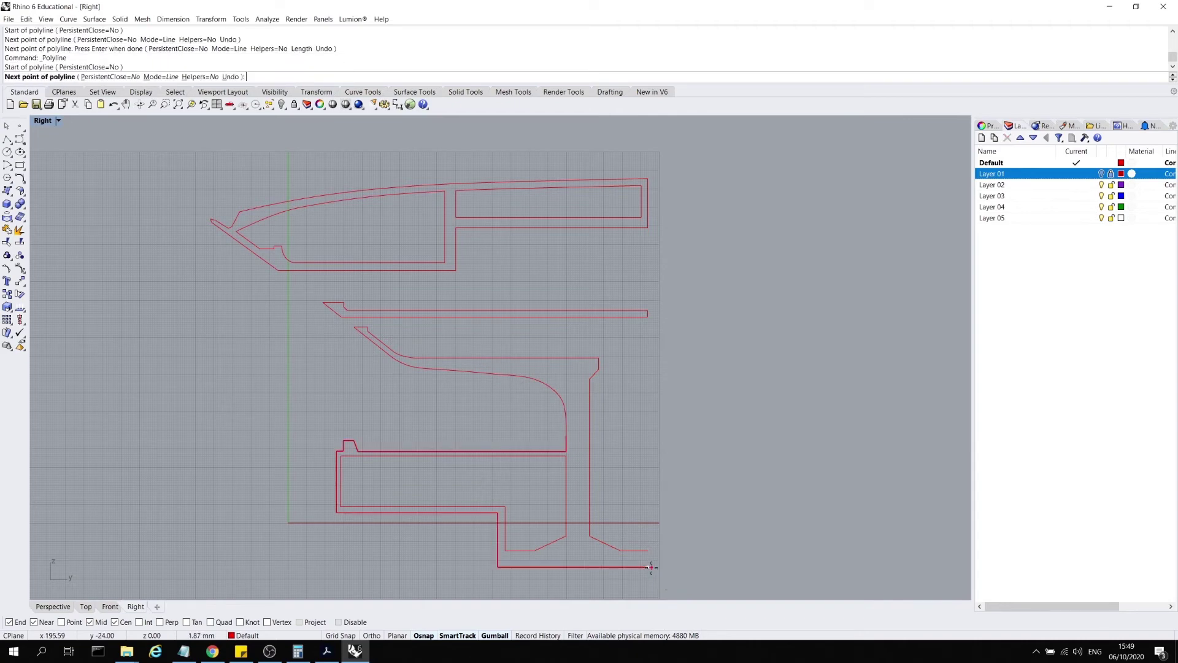
left_click(649, 550)
key("Return")
- Join the lower shell, column, Subsolo outer wall and foundation curves into one closed outline
left_click_drag(287, 354, 278, 325)
key("Return")
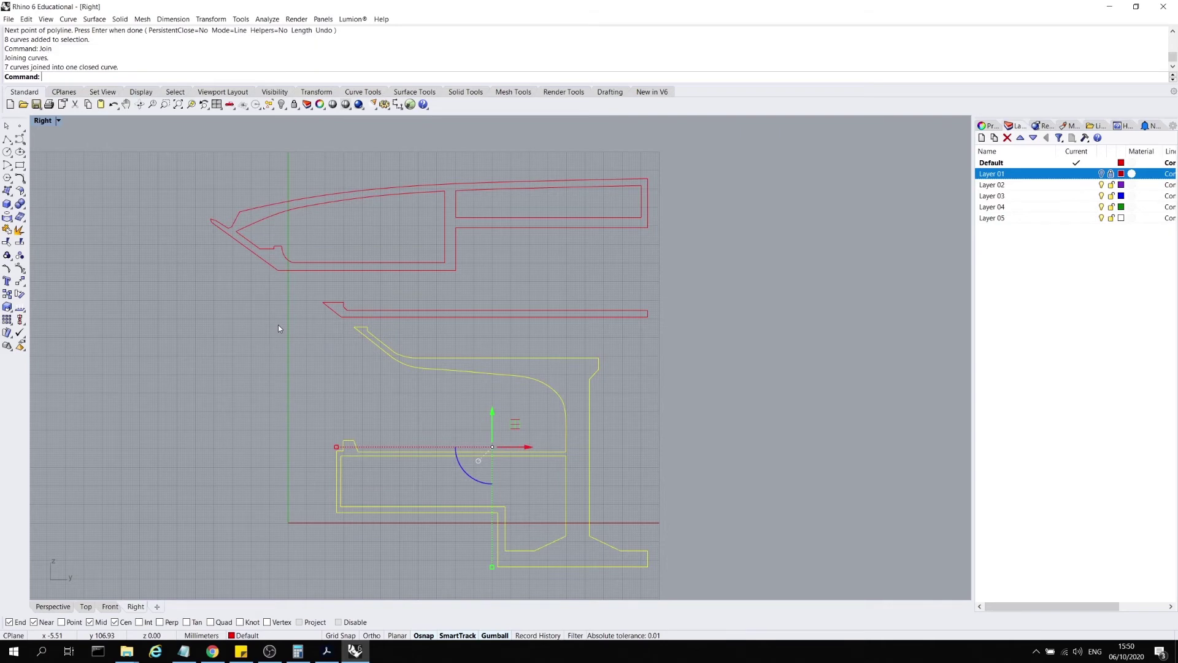
left_click(434, 455)
left_click(566, 425)
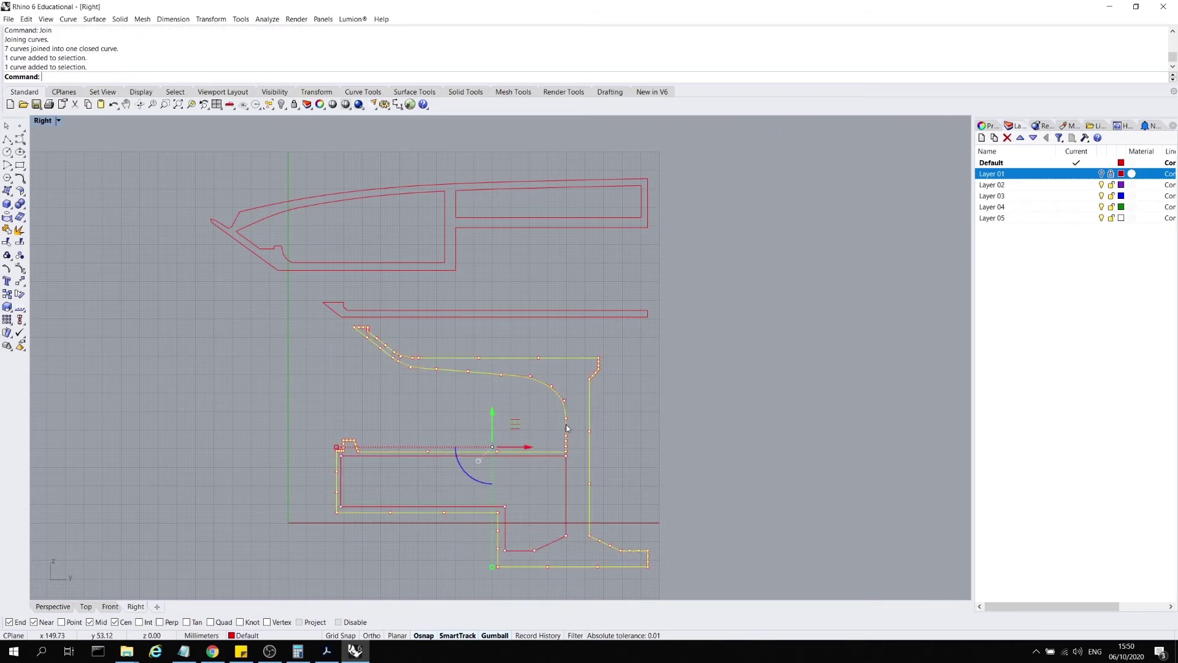
key("Escape")
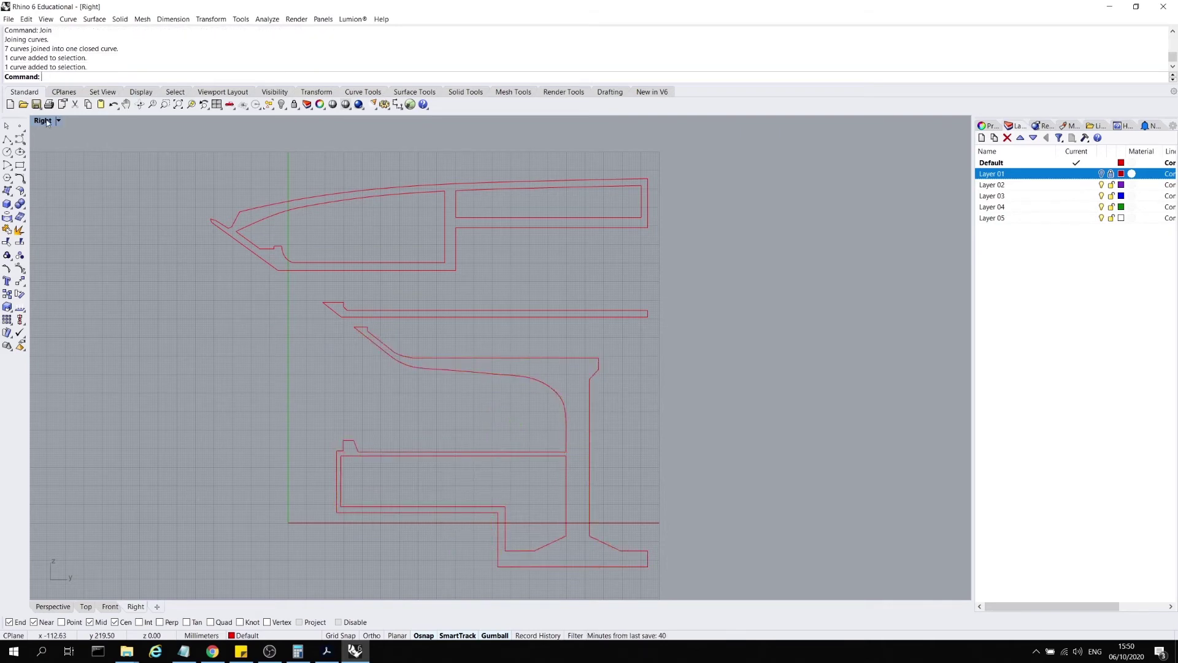
- Draw two sloped facade polylines, one from the lower shell's tip to the main hall slab, the other from the slab's tip to the upper shell's lower corner
left_click(13, 136)
scroll(311, 278, "up", 5)
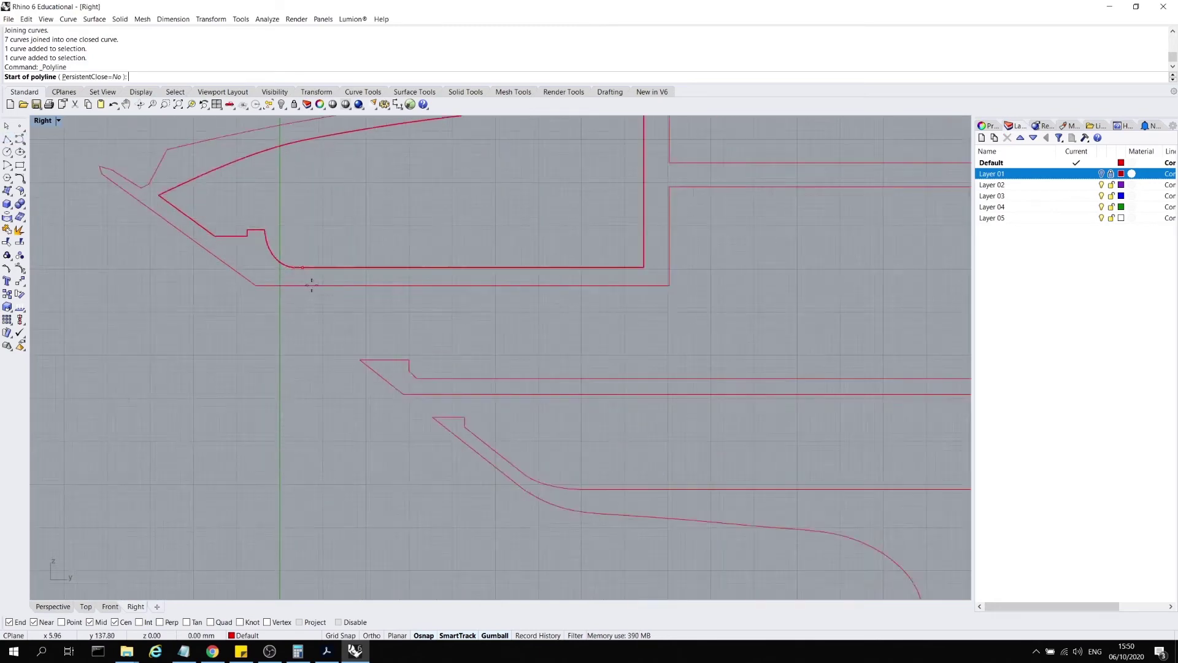
left_click(499, 490)
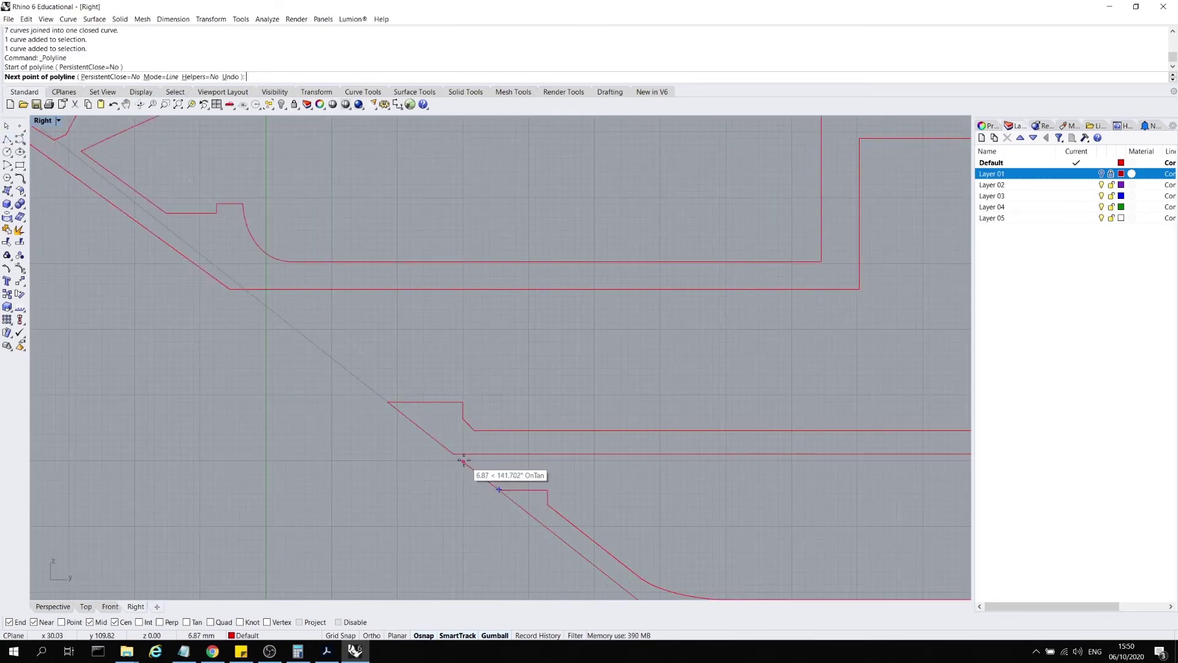
left_click(454, 456)
key("Return")
key("Return")
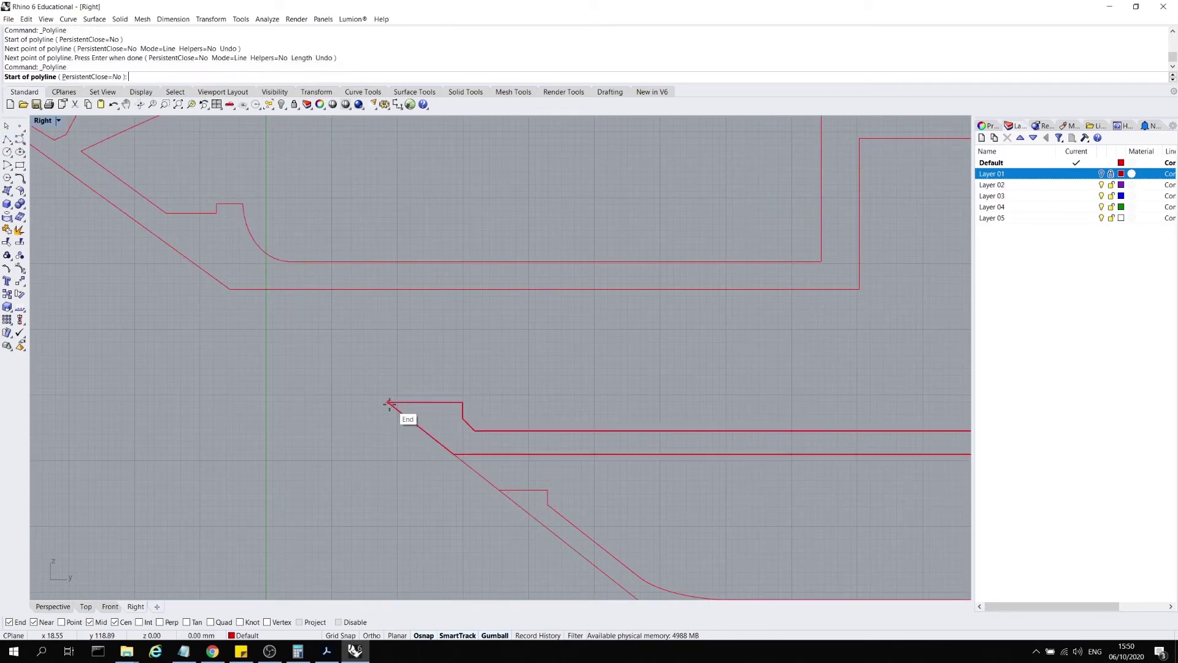
left_click(388, 401)
left_click(230, 288)
key("Return")
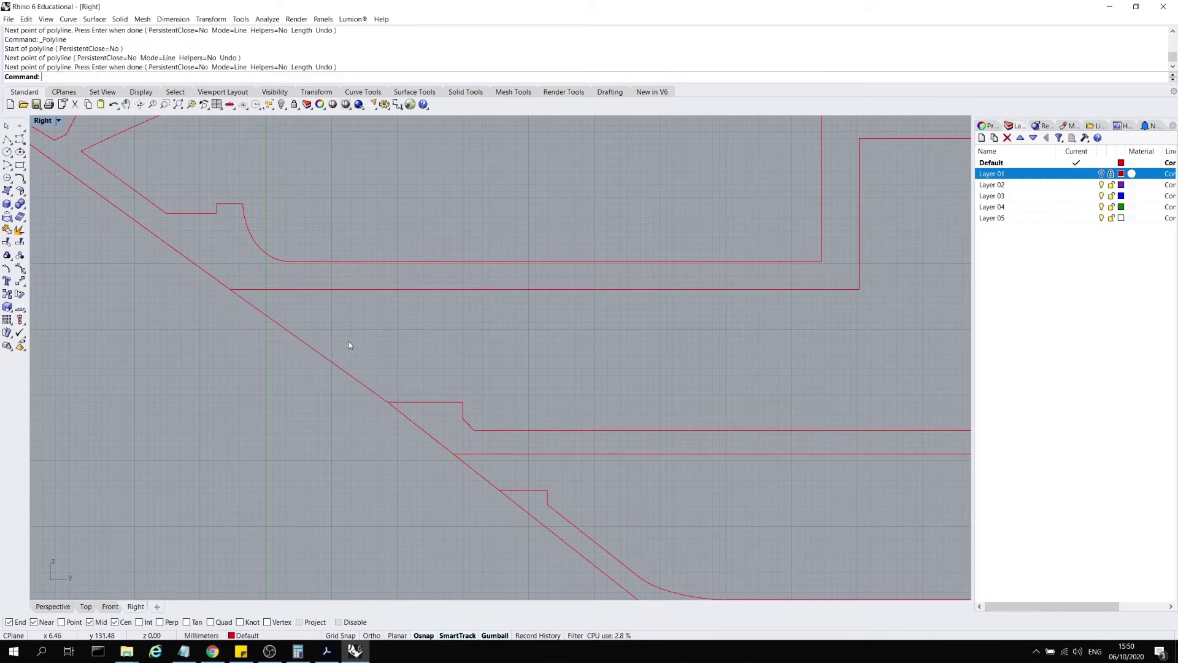
- Assign the two sloped facade lines between the shells and the main hall slab to Layer 02
left_click_drag(313, 343, 315, 346)
left_click(483, 477, "shift")
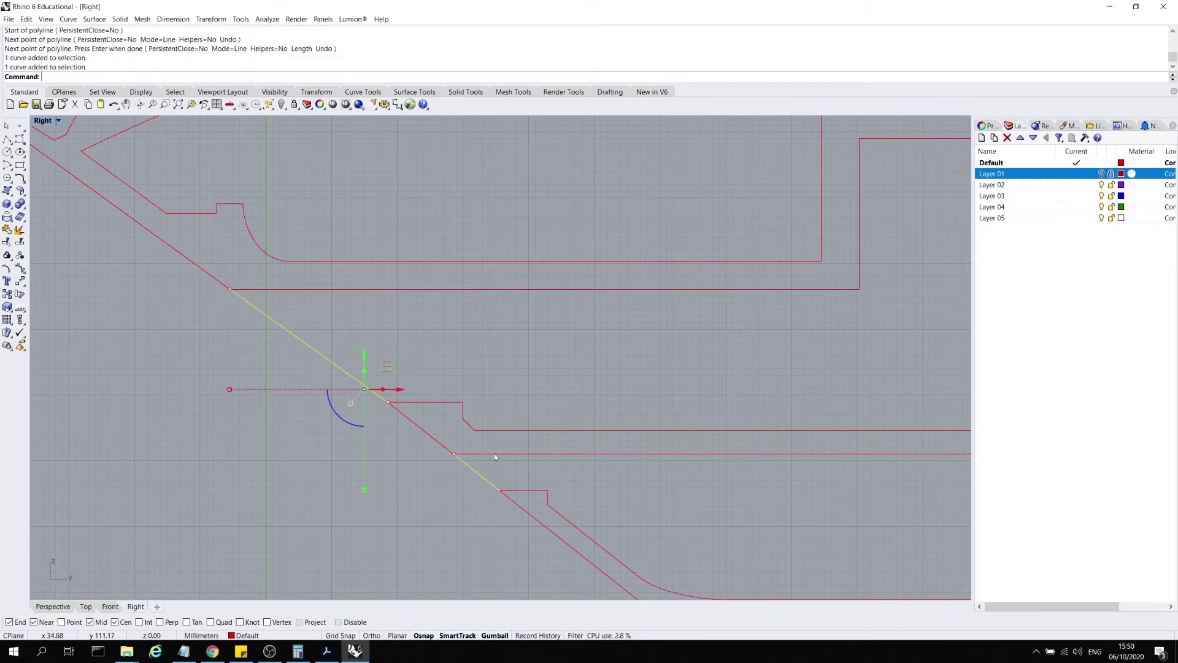
left_click(294, 637)
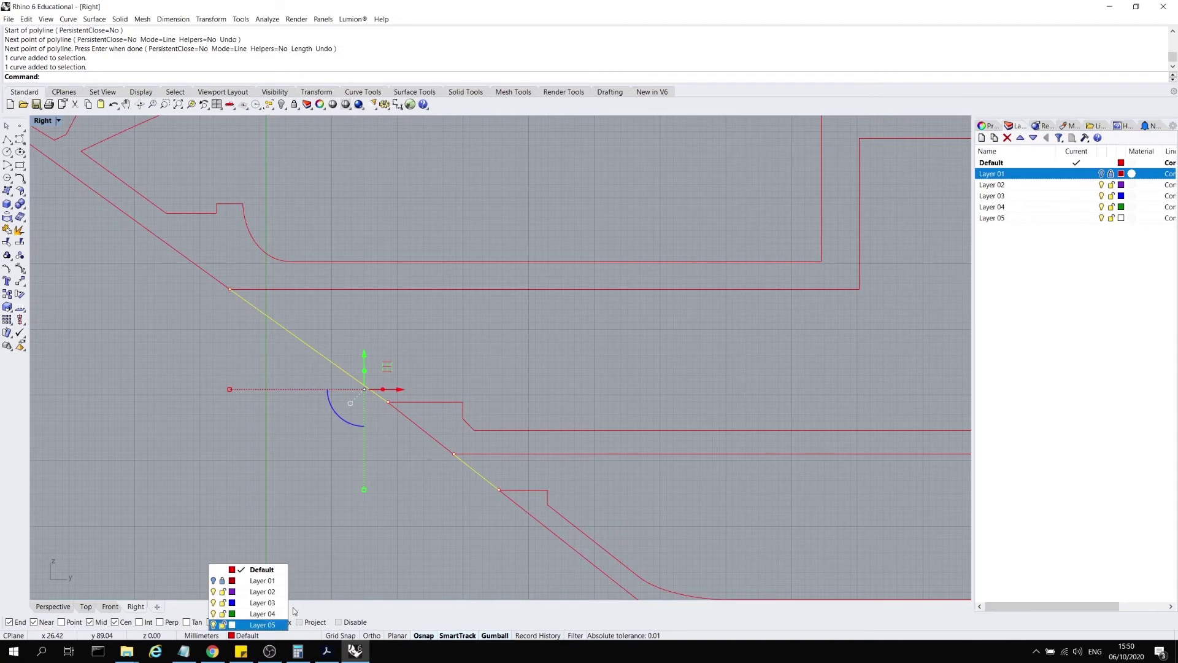
left_click(274, 595)
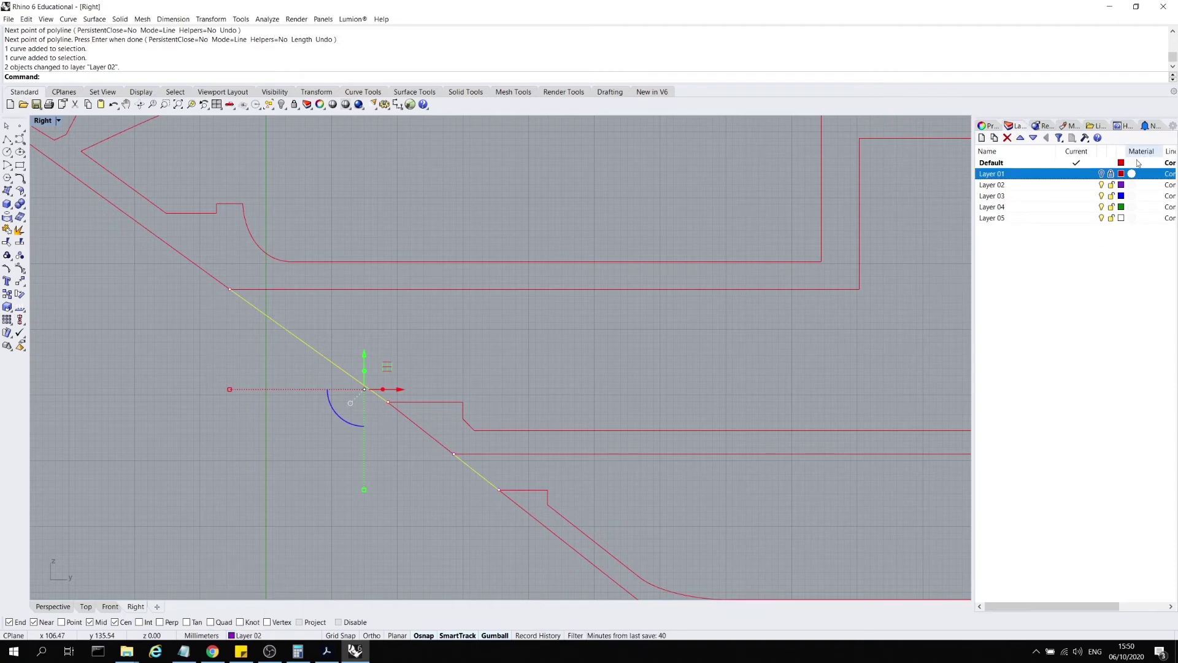
- Change Layer 02's colour from the purple tone to a bright blue
left_click(1121, 185)
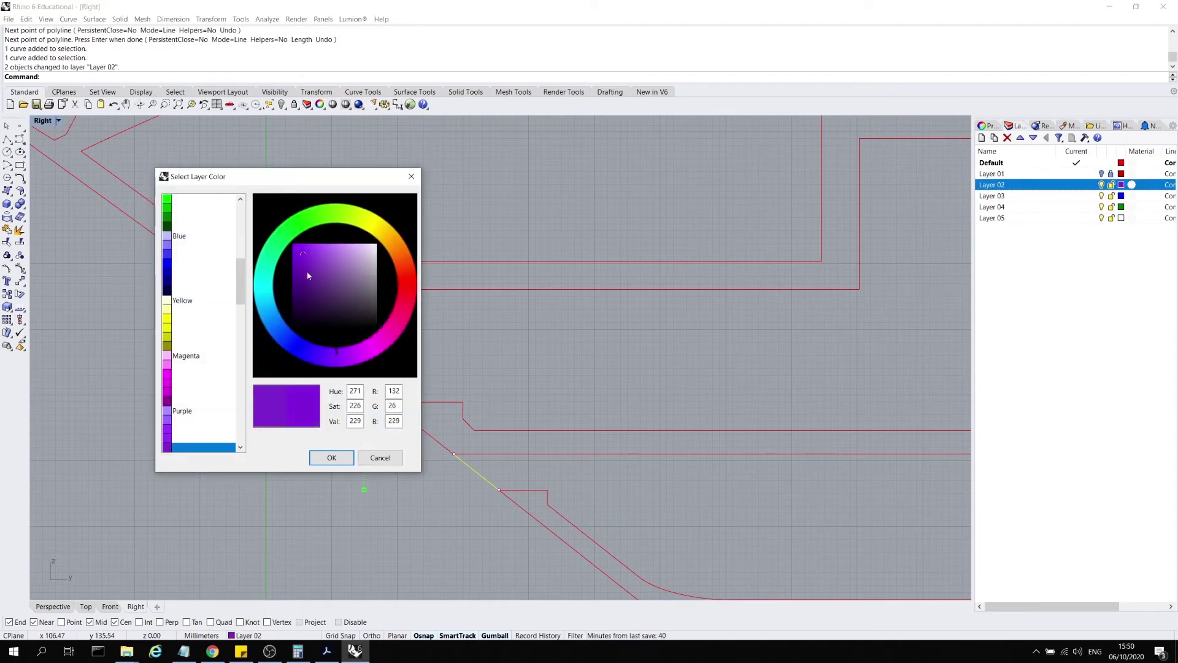
mouse_move(307, 271)
left_mouse_down()
mouse_move(338, 336)
mouse_move(297, 326)
mouse_move(313, 318)
left_mouse_up()
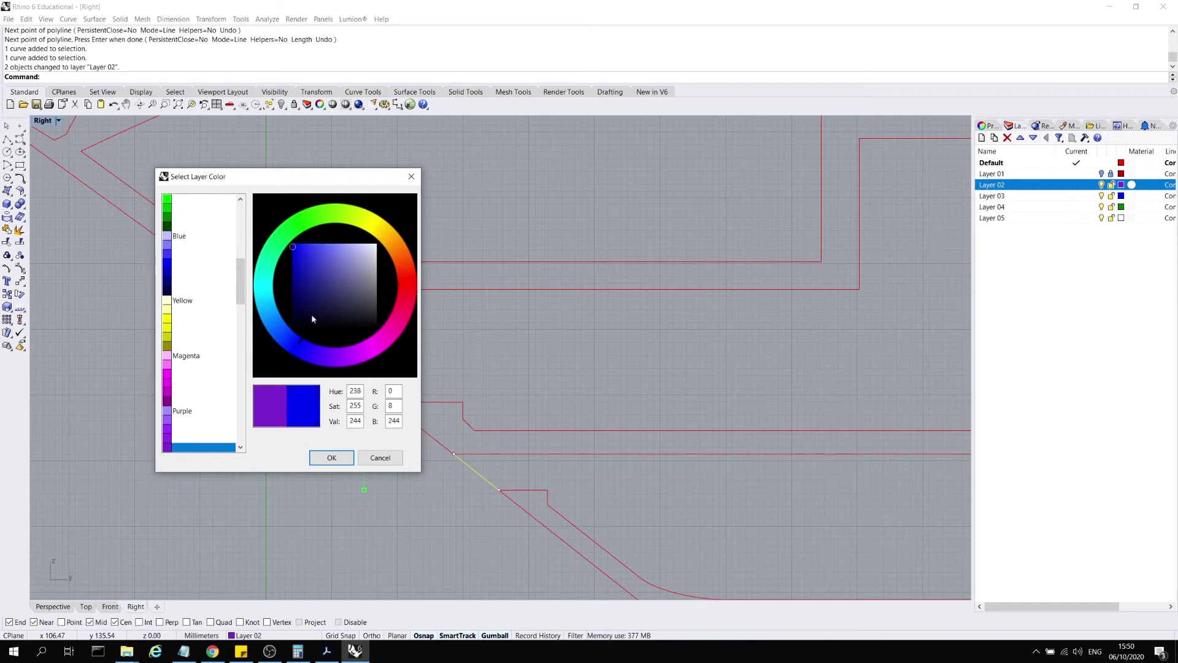
left_click(318, 459)
left_click(419, 529)
- Turn on Layer 01 to show the section reference image and restore the four-viewport layout
scroll(465, 342, "down", 5)
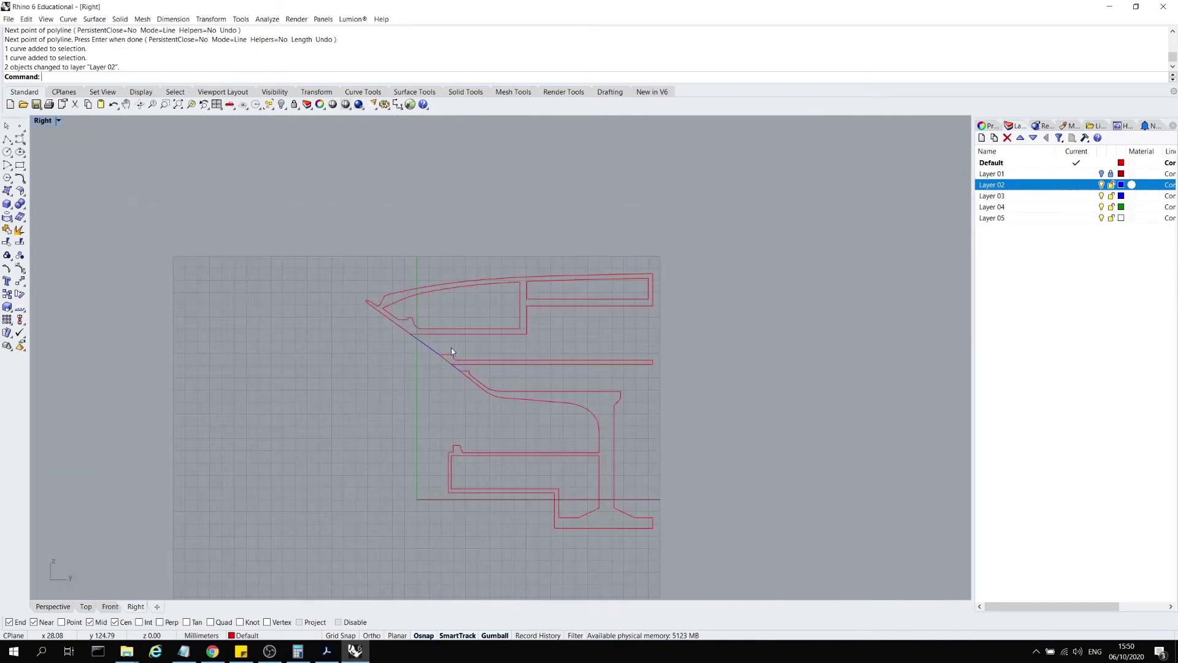
scroll(690, 354, "up", 2)
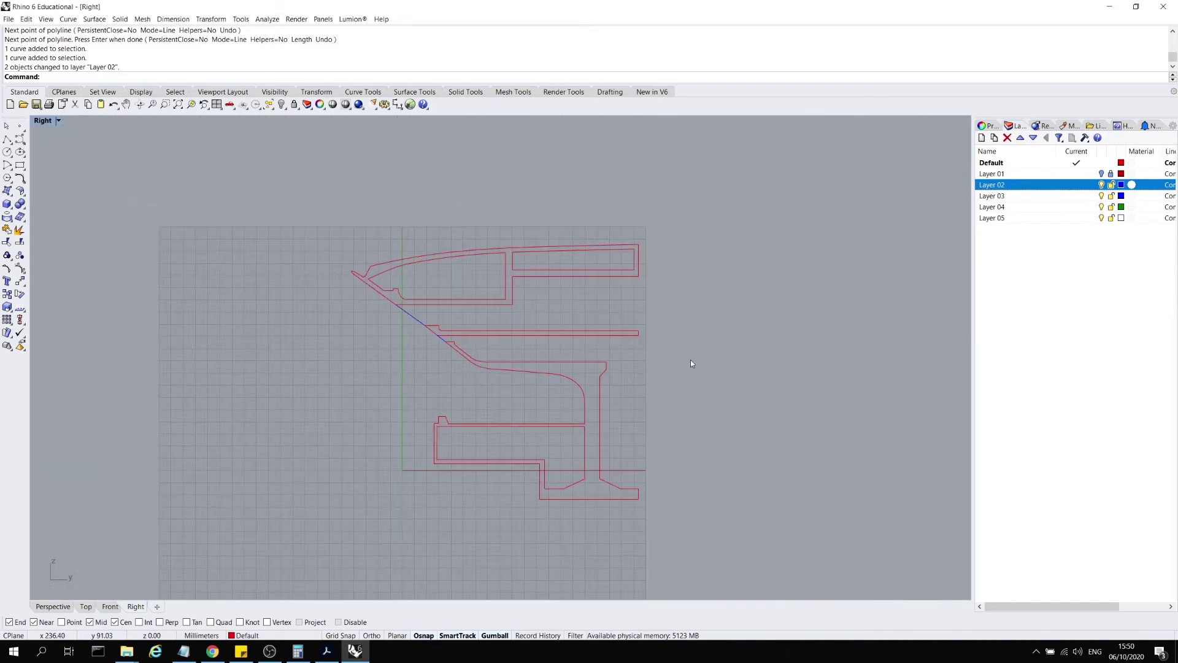
left_click(1102, 173)
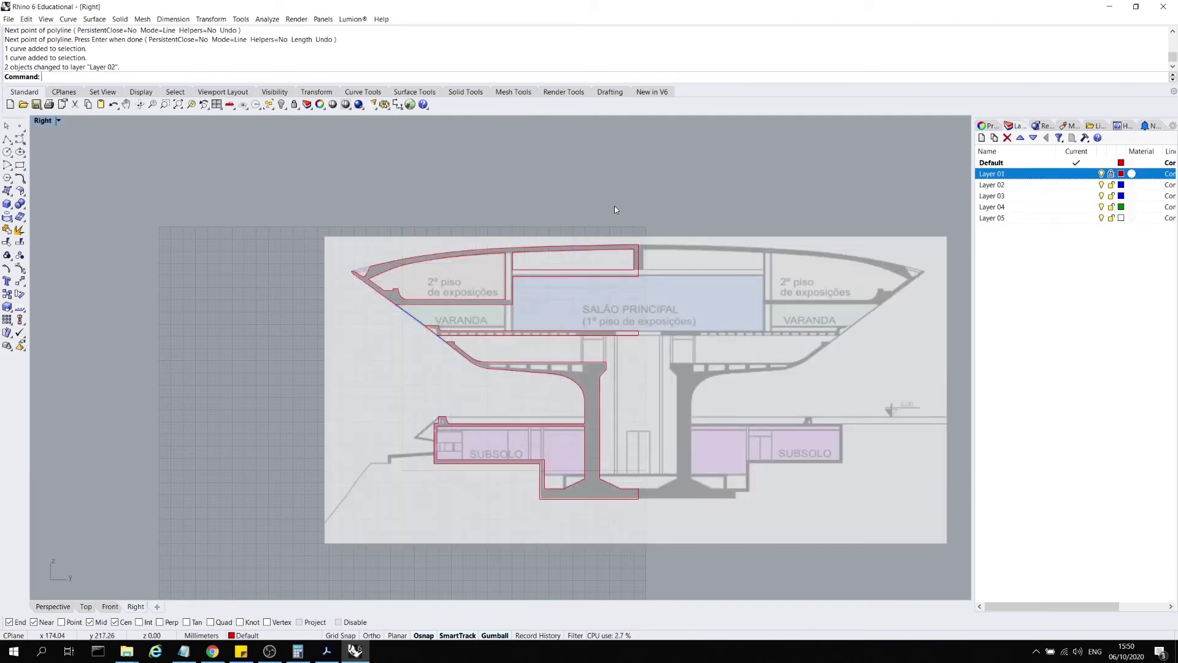
double_click(43, 121)
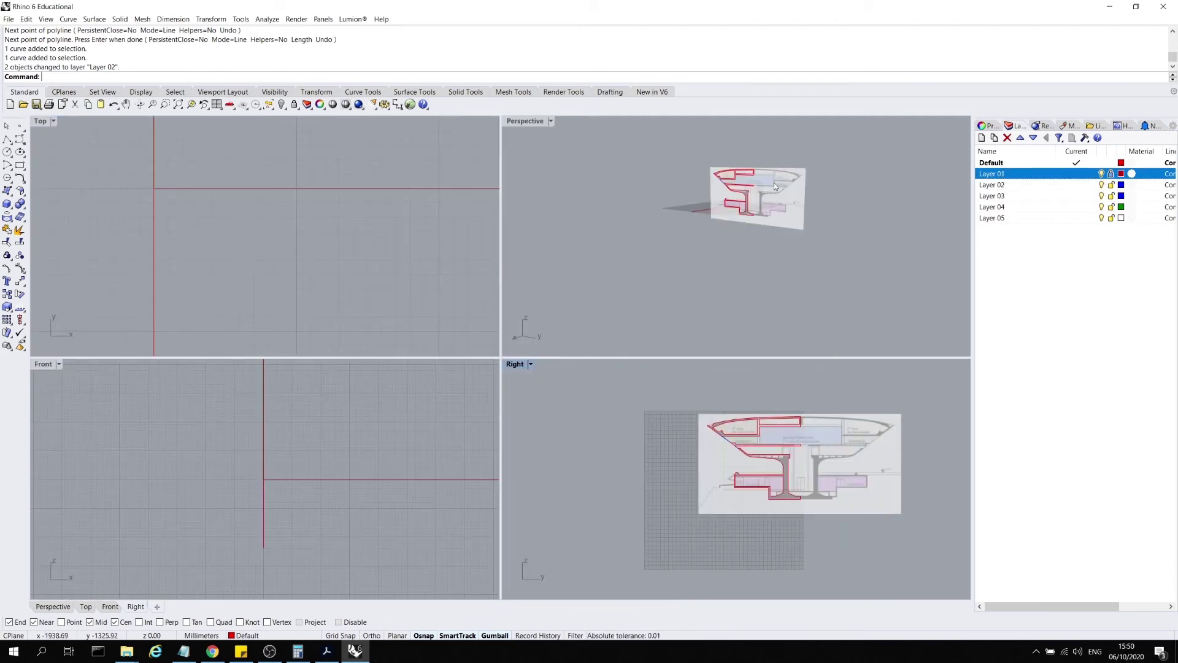
scroll(723, 197, "up", 3)
scroll(677, 197, "down", 4)
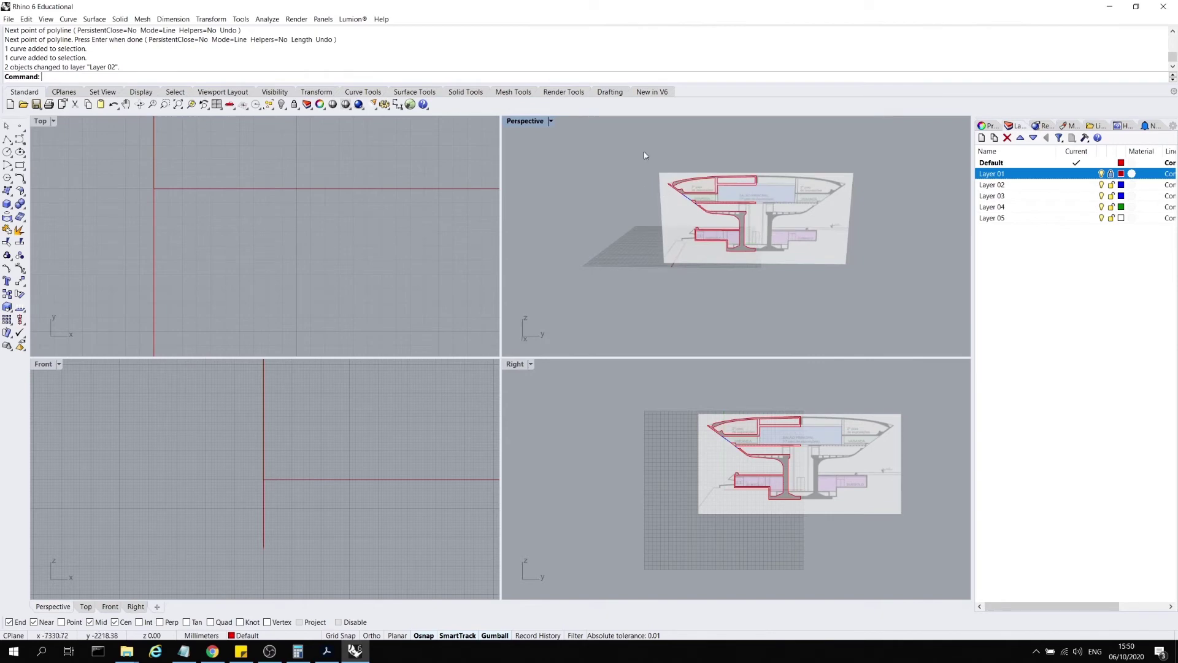
left_click_drag(643, 151, 811, 290)
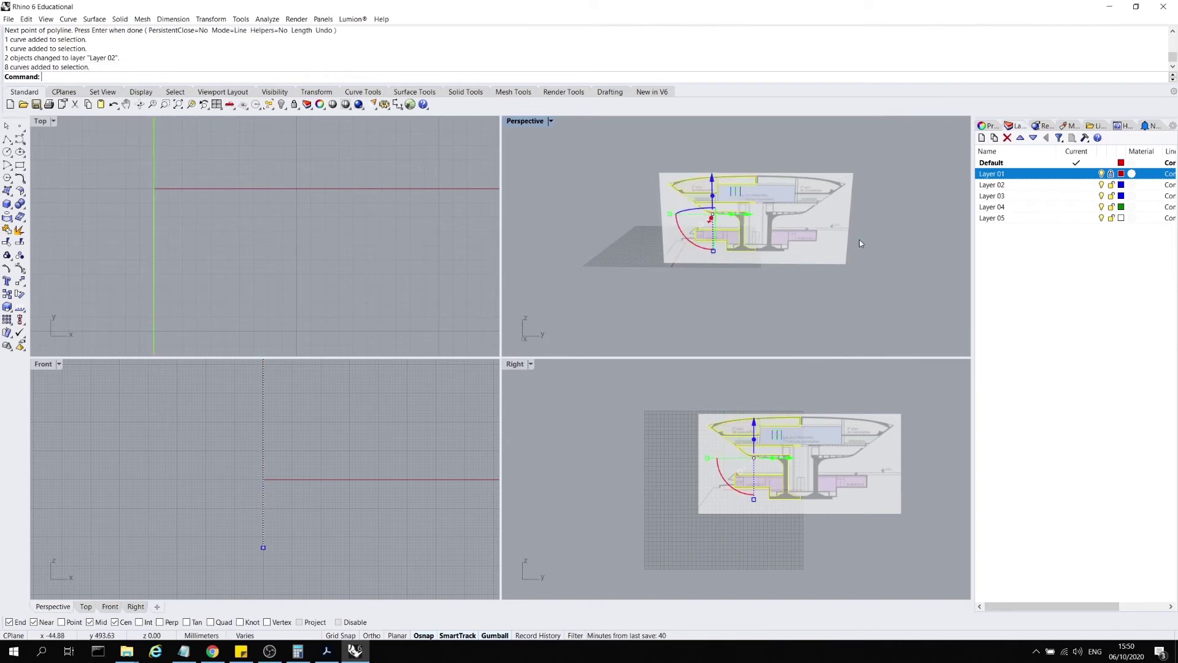
left_click(874, 275)
left_click_drag(618, 151, 776, 271)
left_click(873, 292)
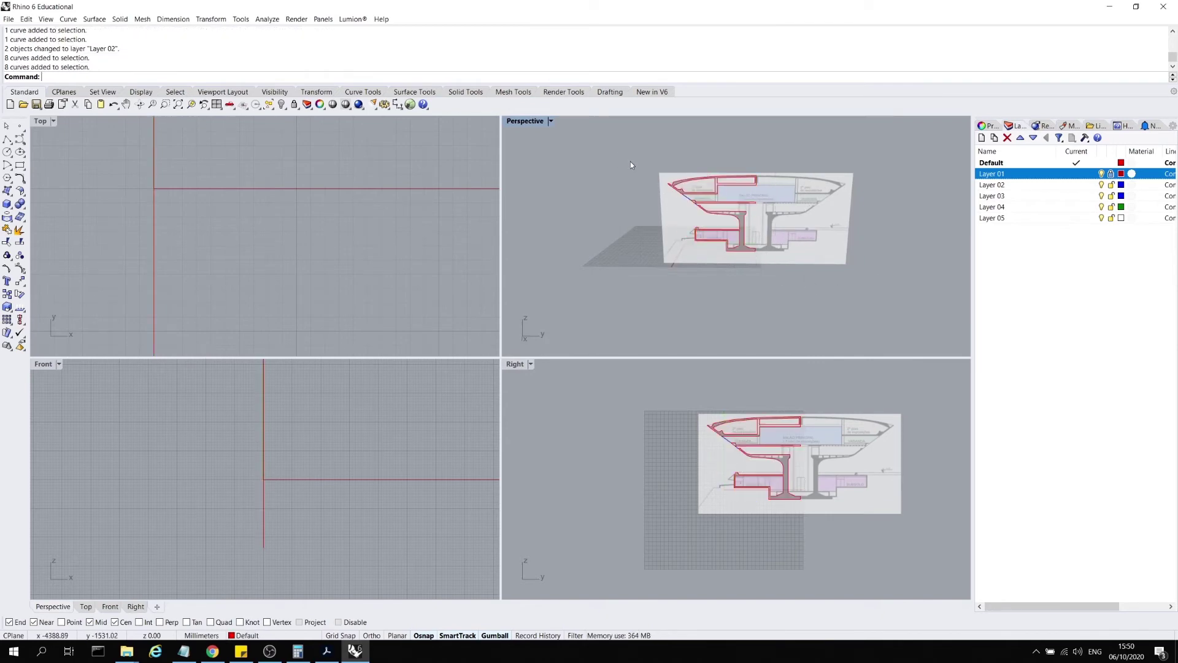
left_click_drag(631, 161, 775, 276)
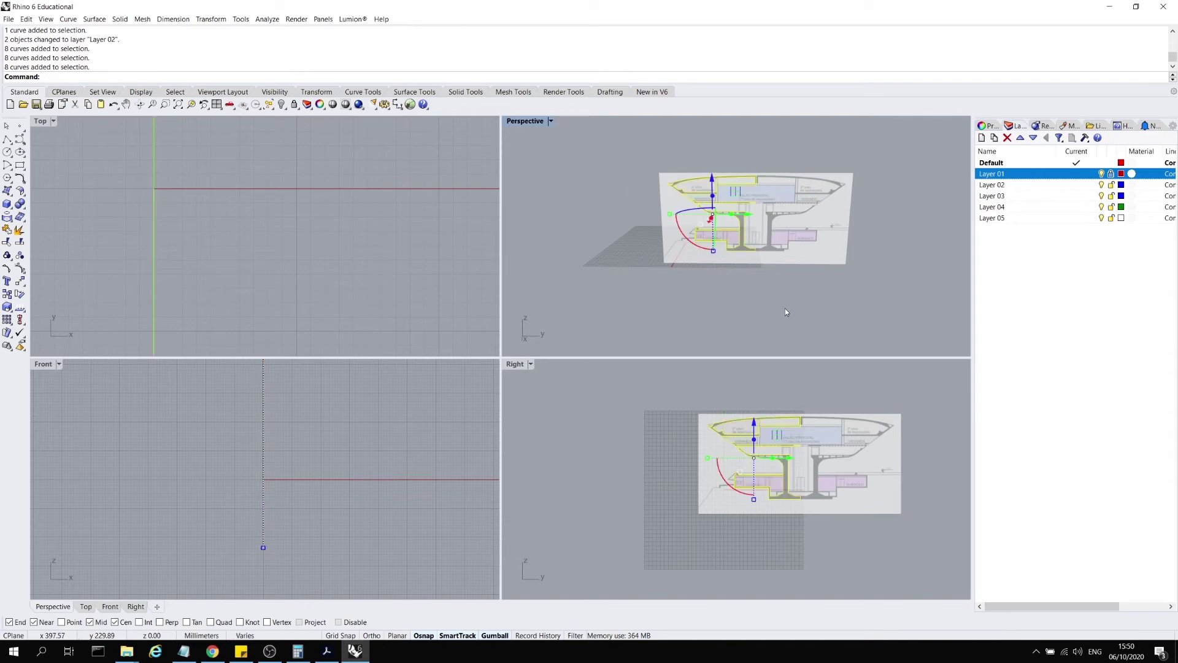
- Start a Revolve of all the section curves about a vertical axis from the foundation's lower centre corner to above the roof
left_click(13, 198)
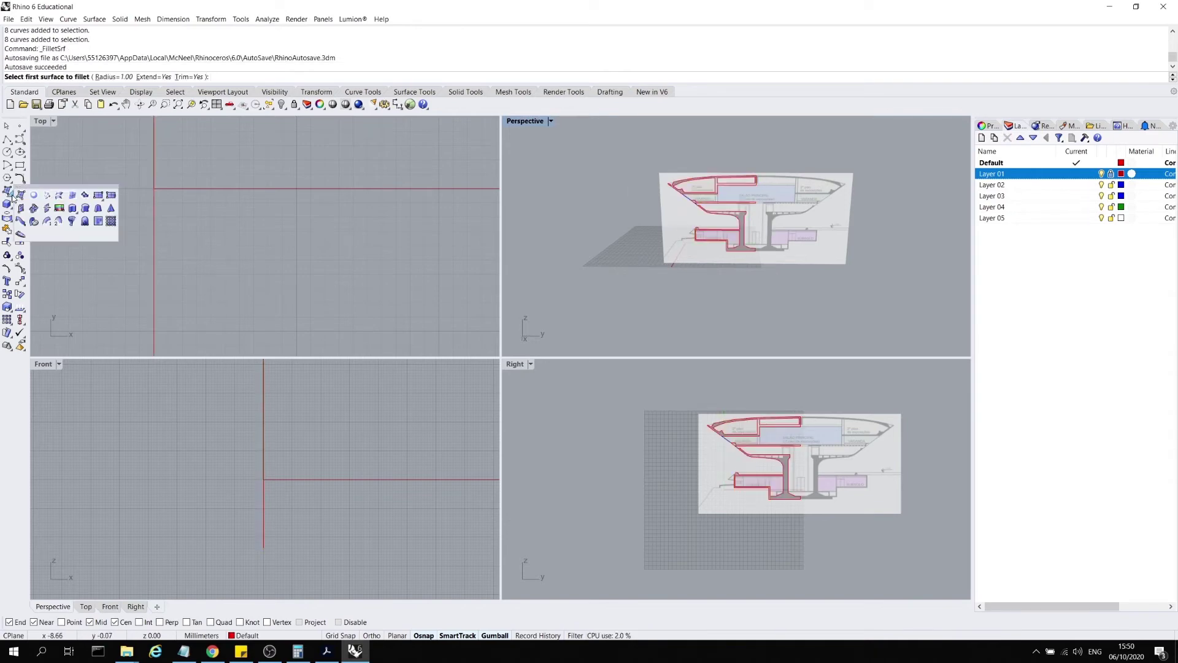
left_click(72, 222)
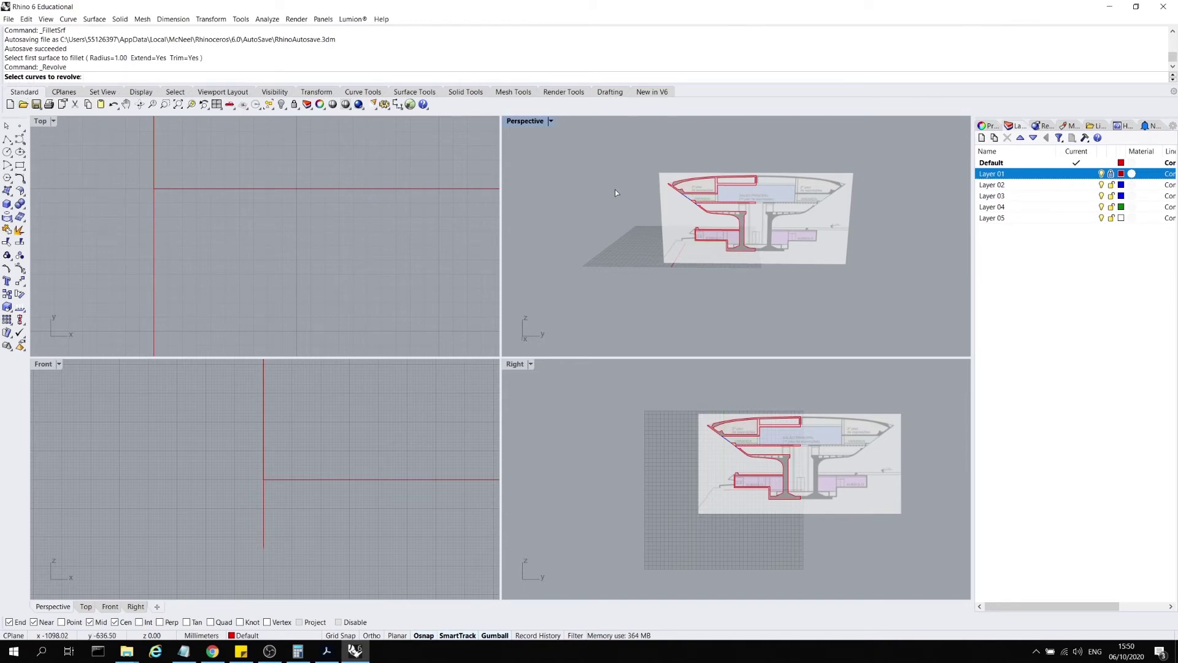
left_click_drag(639, 150, 827, 282)
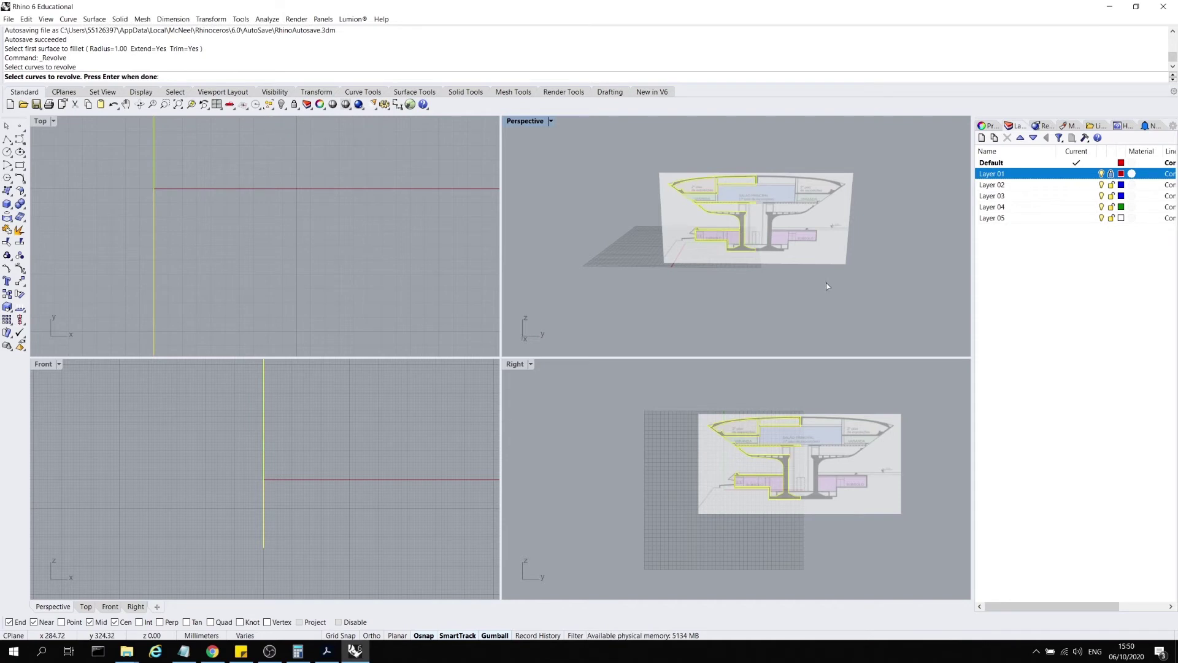
key("Return")
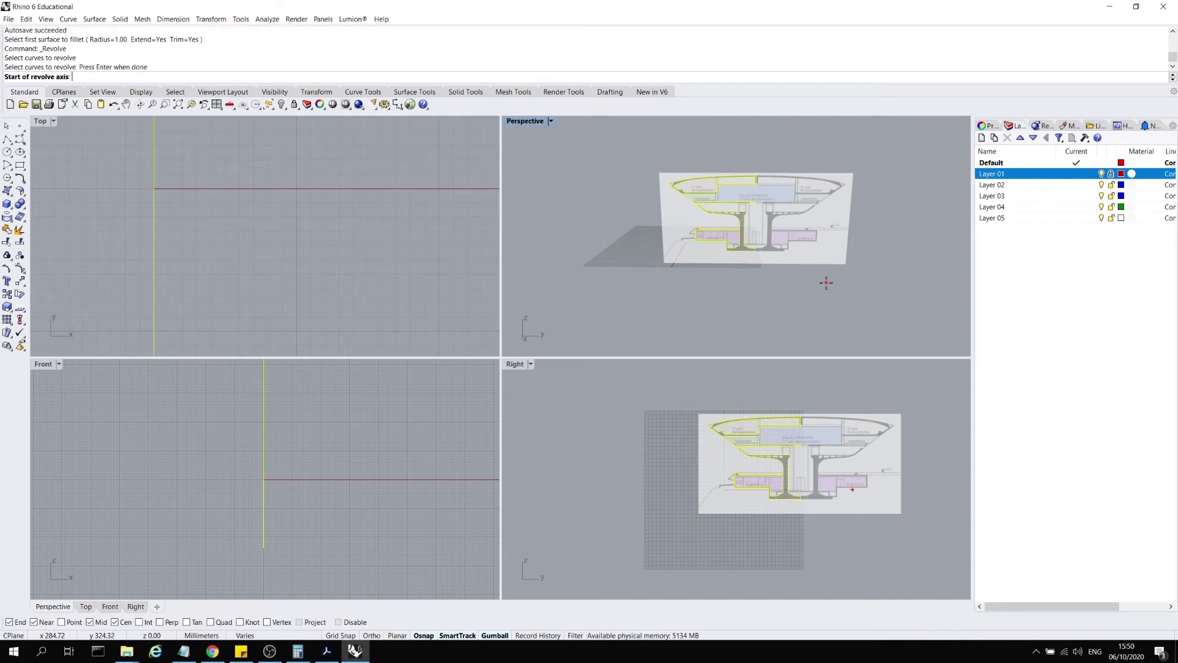
left_click(755, 251)
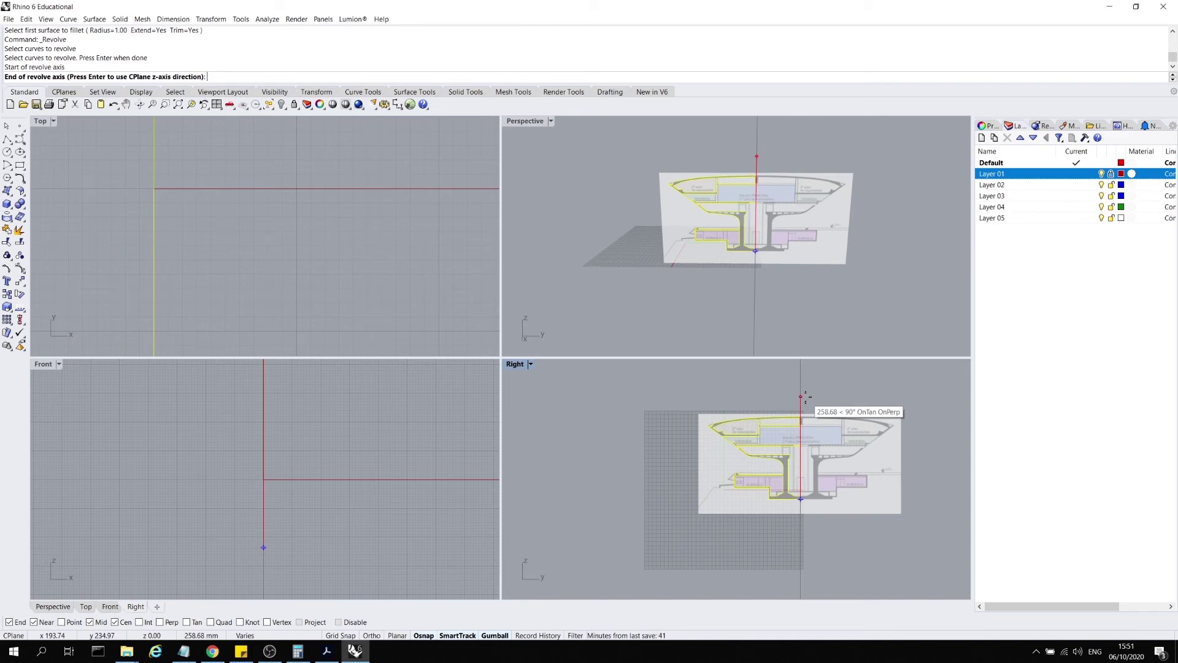
left_click(805, 396)
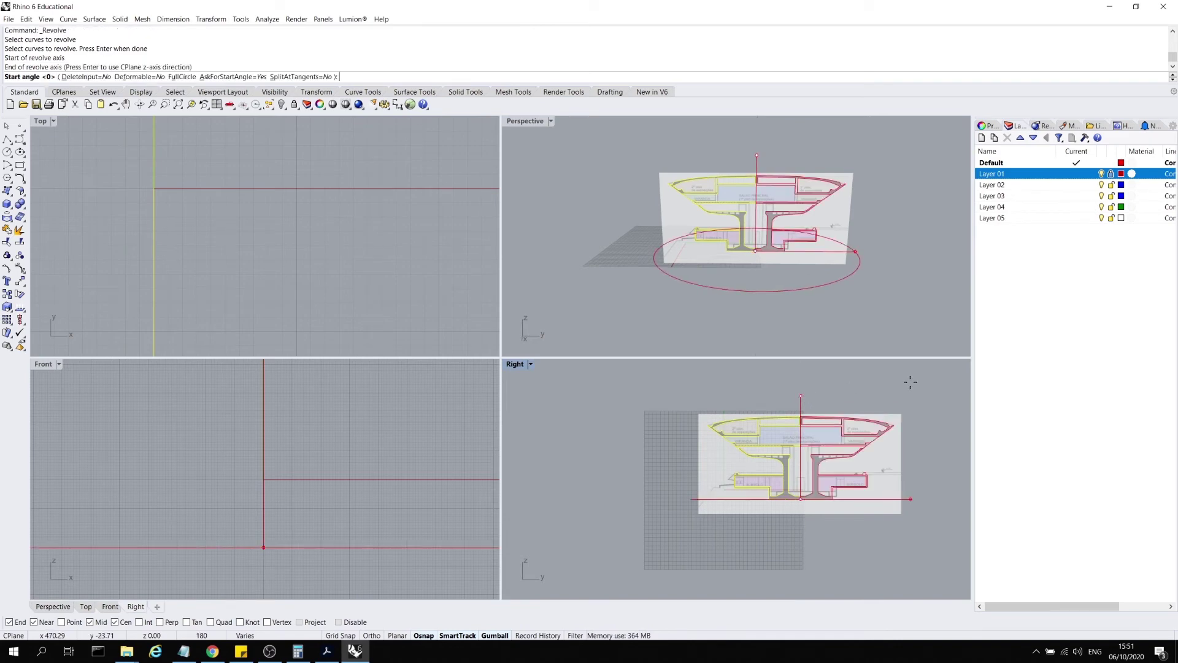
- Set the revolve's start angle along the profile plane in the Top view and complete a full 360° revolution
scroll(748, 212, "down", 3)
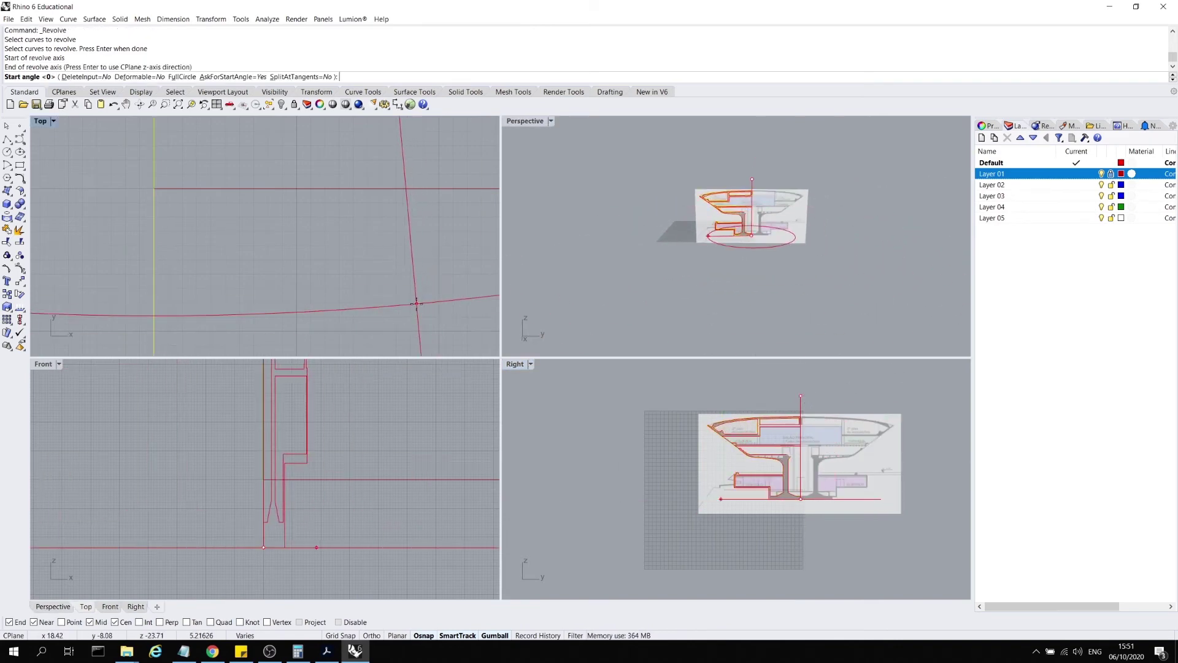
scroll(413, 298, "up", 3)
scroll(405, 306, "down", 3)
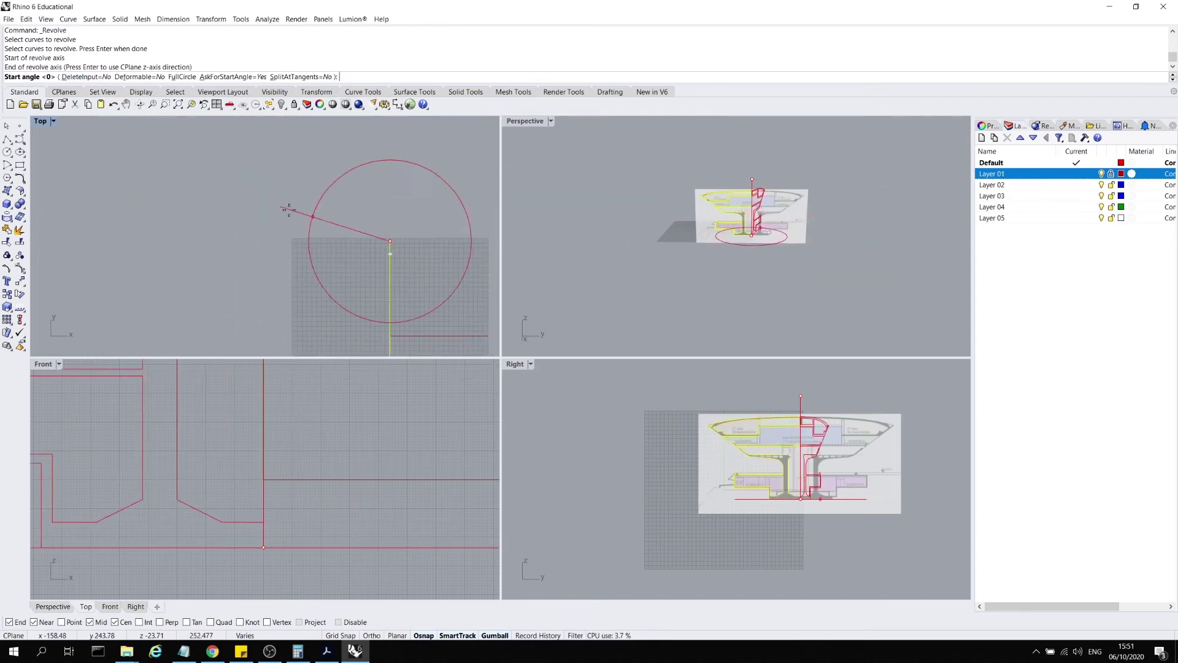
scroll(279, 206, "down", 1)
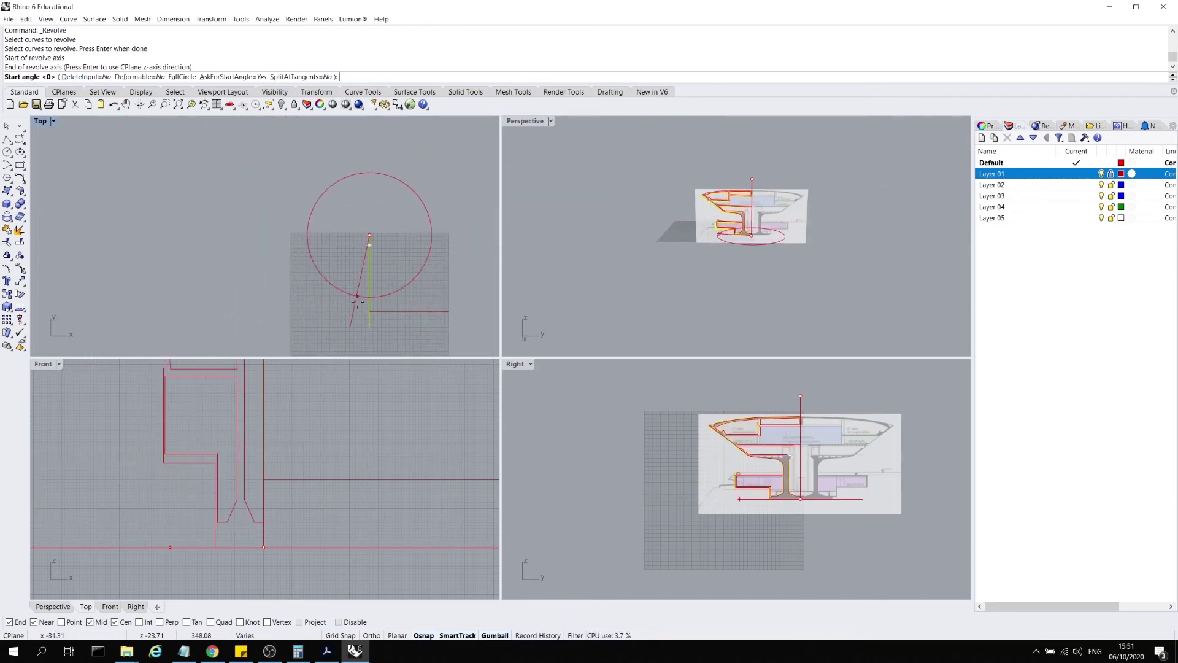
left_click(367, 326)
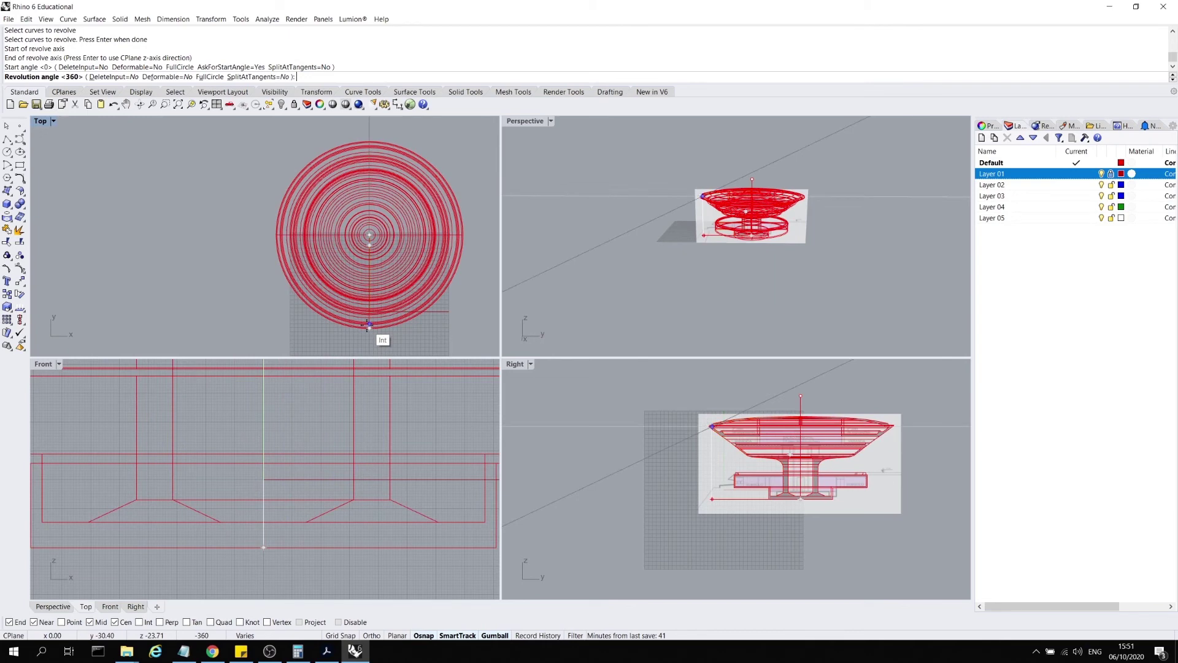
left_click(368, 324)
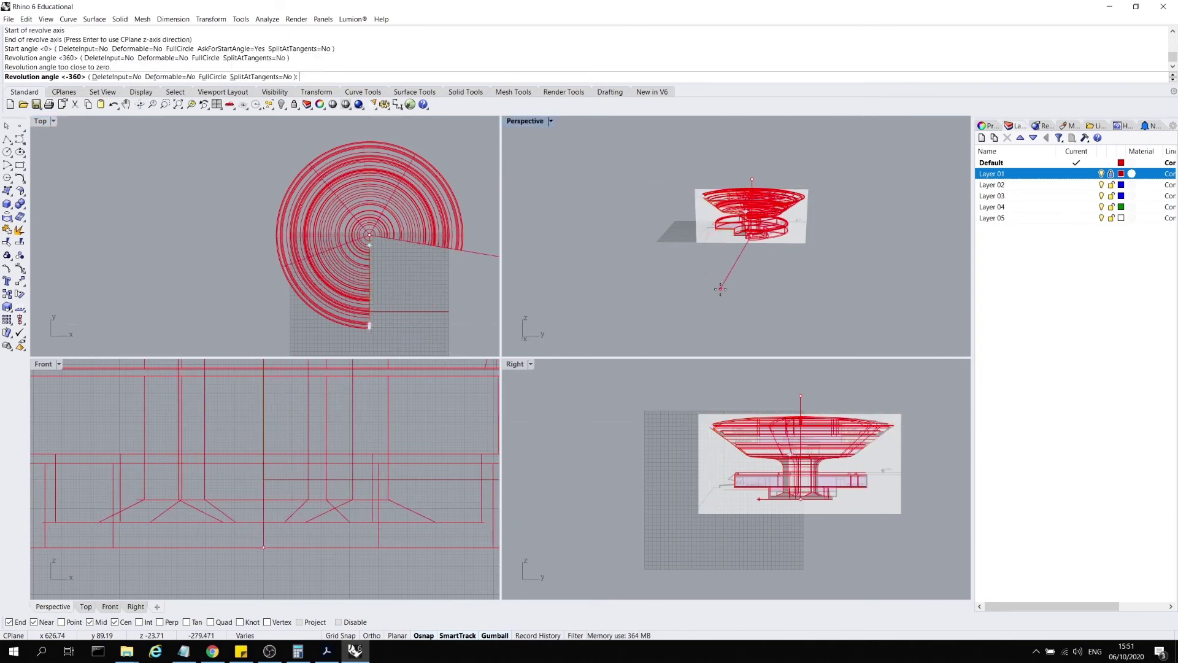
key("Return")
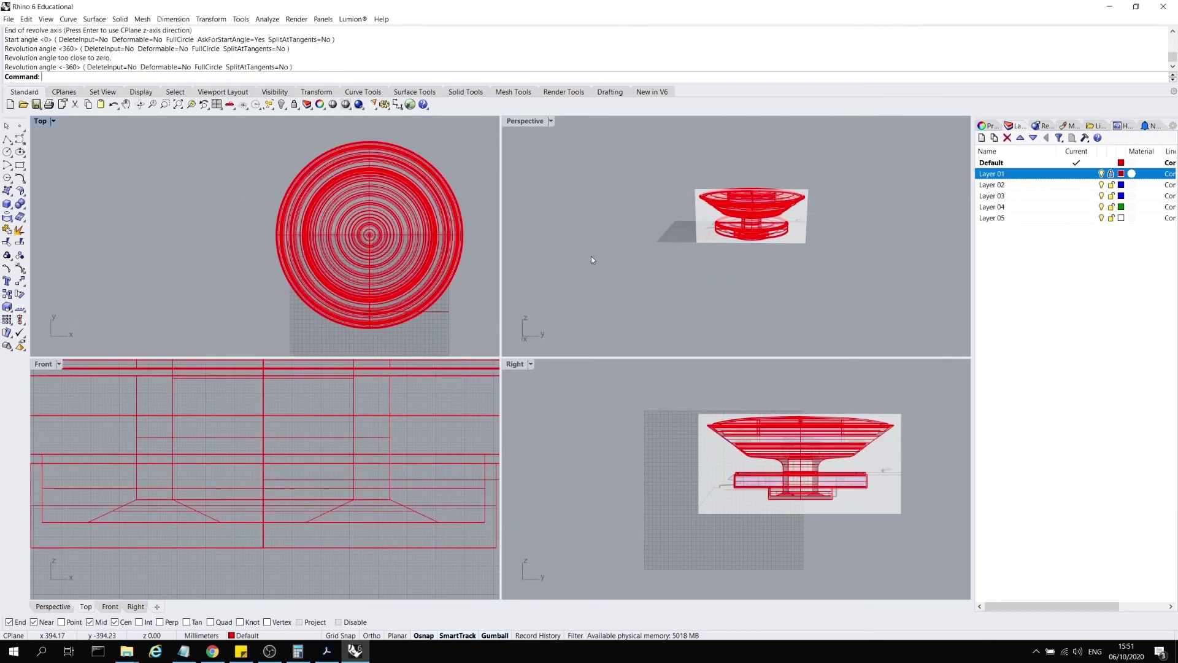
- Hide Layer 01 with the reference image and show the Perspective viewport in Rendered display mode
left_click(645, 286)
left_click(1101, 174)
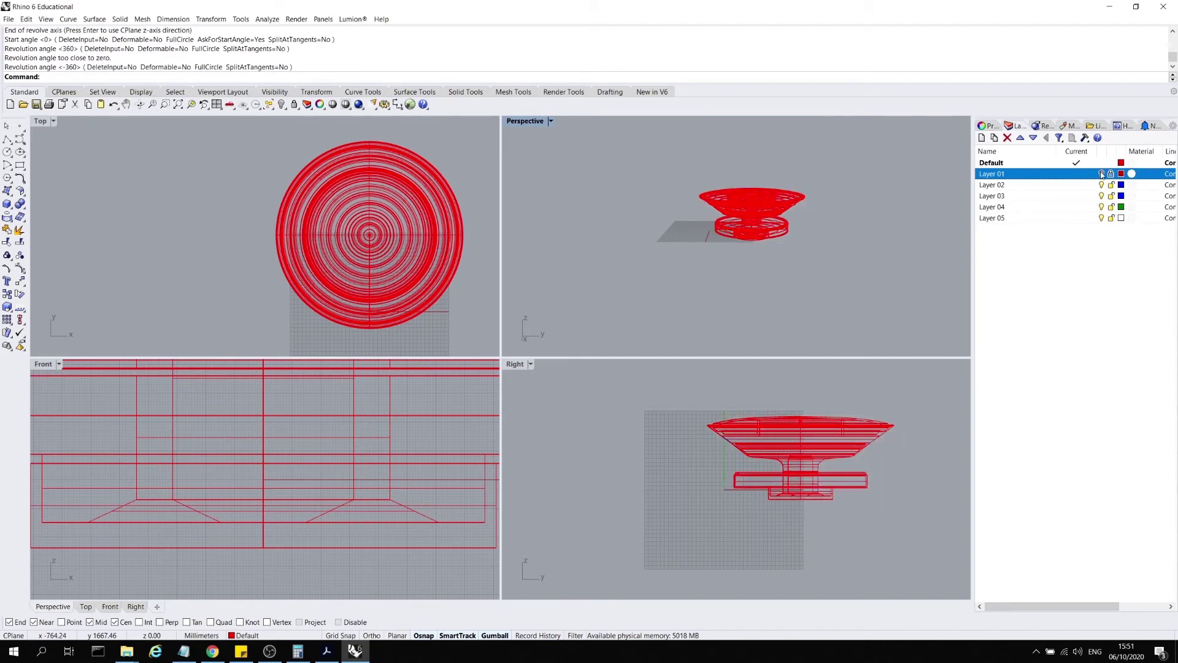
left_click(550, 122)
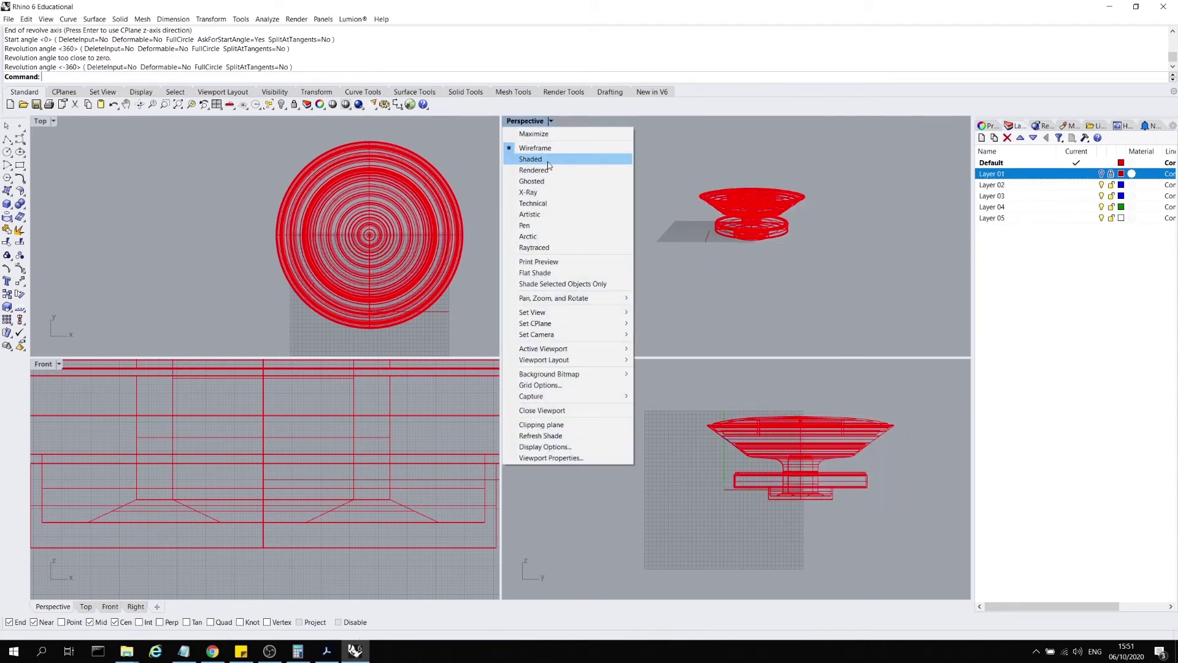
left_click(548, 161)
scroll(714, 273, "up", 3)
right_click_drag(714, 274, 779, 222)
left_click(550, 121)
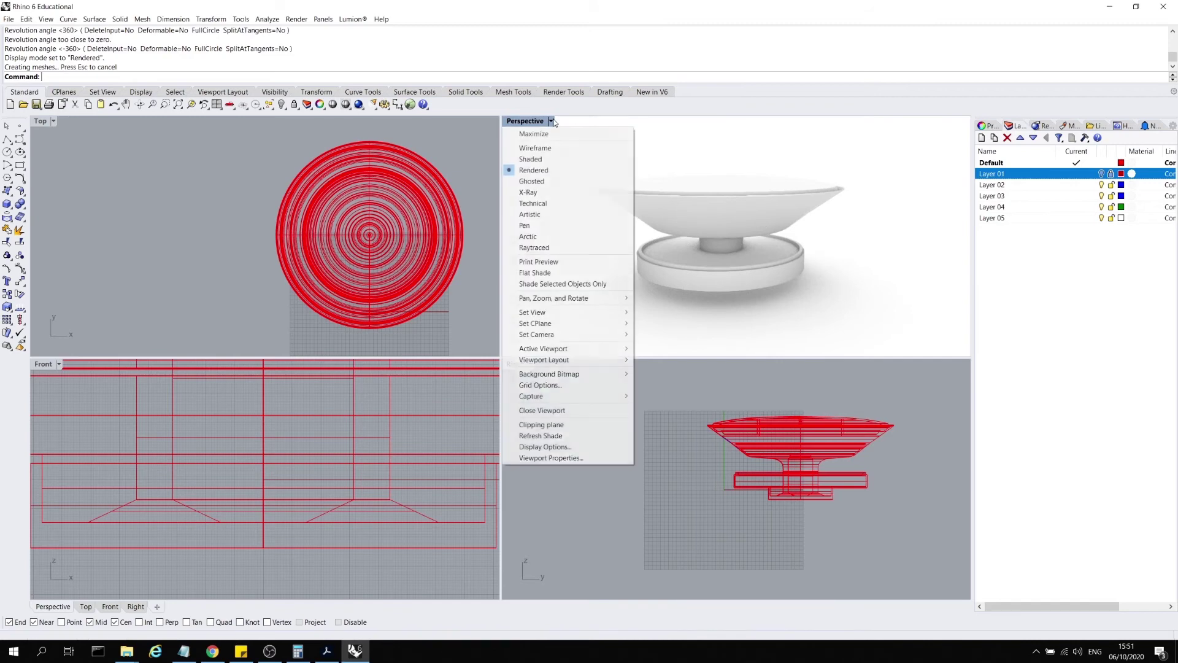
left_click(818, 158)
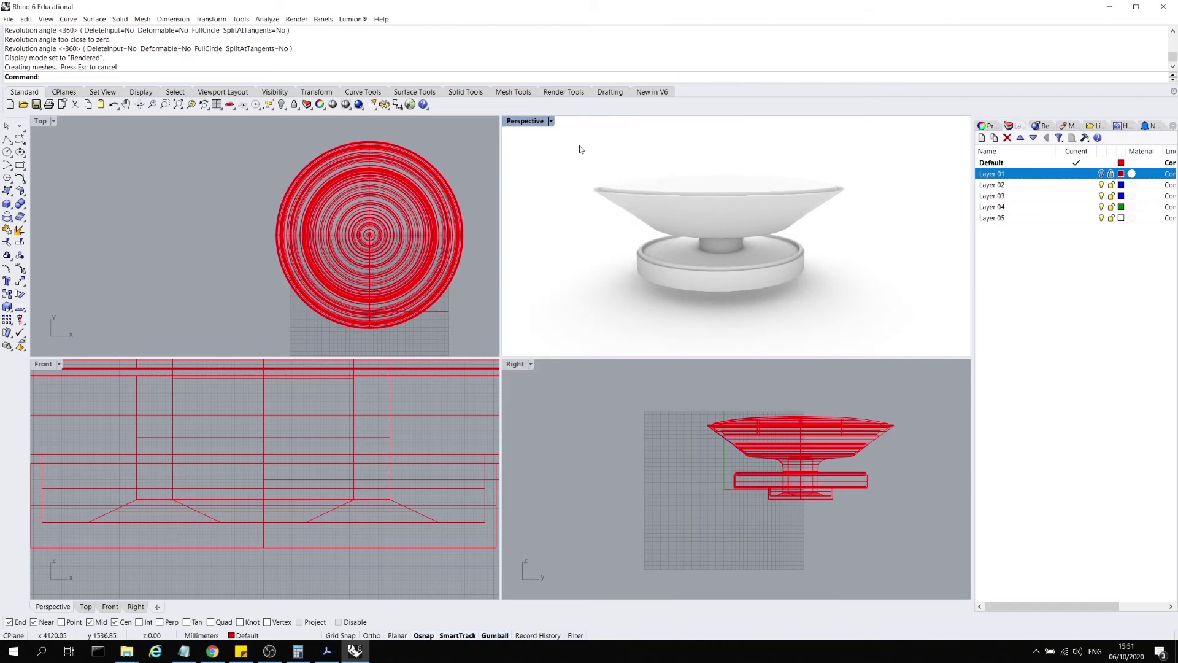
- Switch the Perspective viewport to Shaded display mode
left_click(550, 121)
left_click(527, 144)
scroll(723, 189, "up", 2)
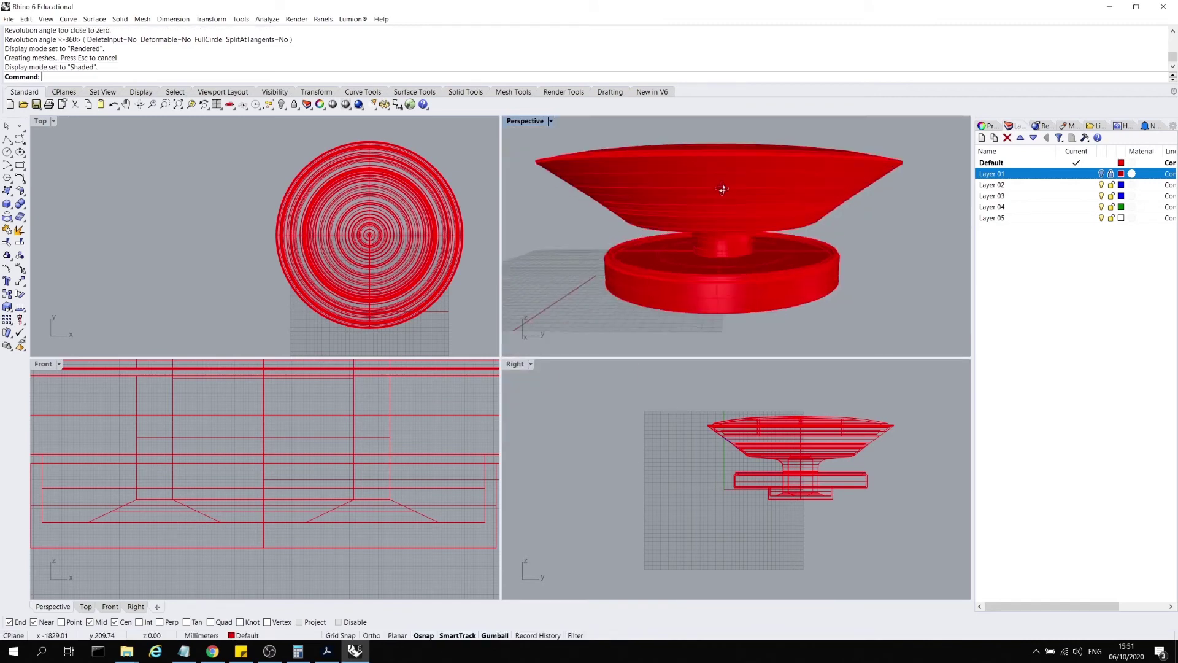
- Select the two sloped window-band surfaces on the bowl's outer slope, picking them in the Right view
left_click(433, 263)
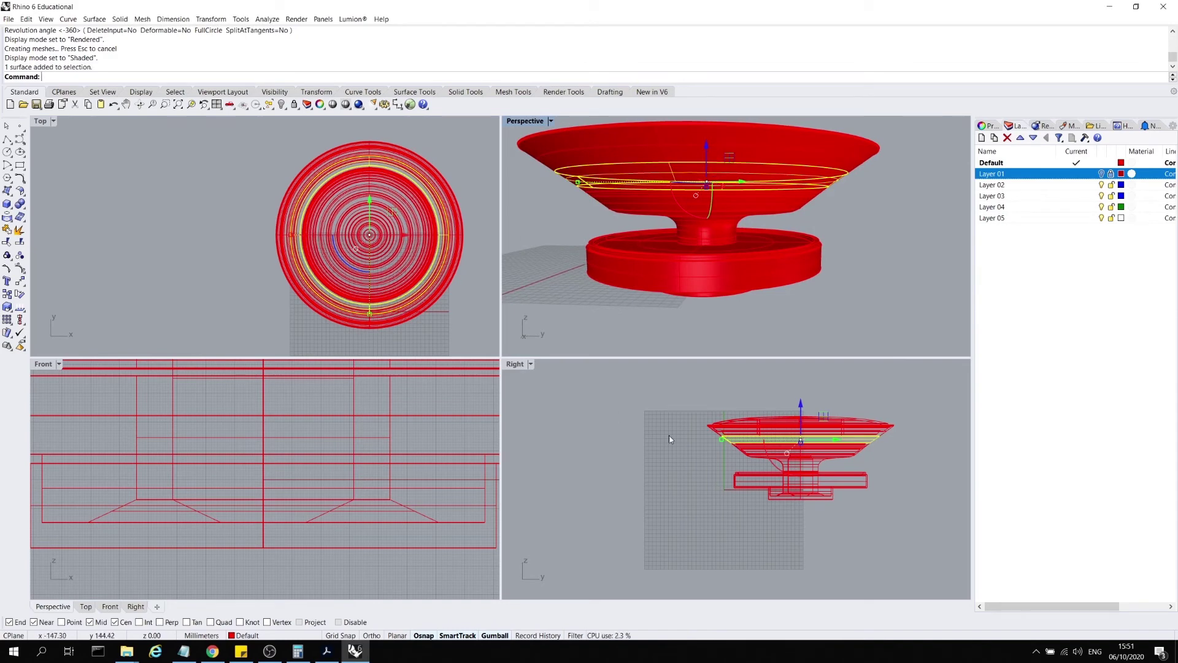
scroll(670, 439, "up", 6)
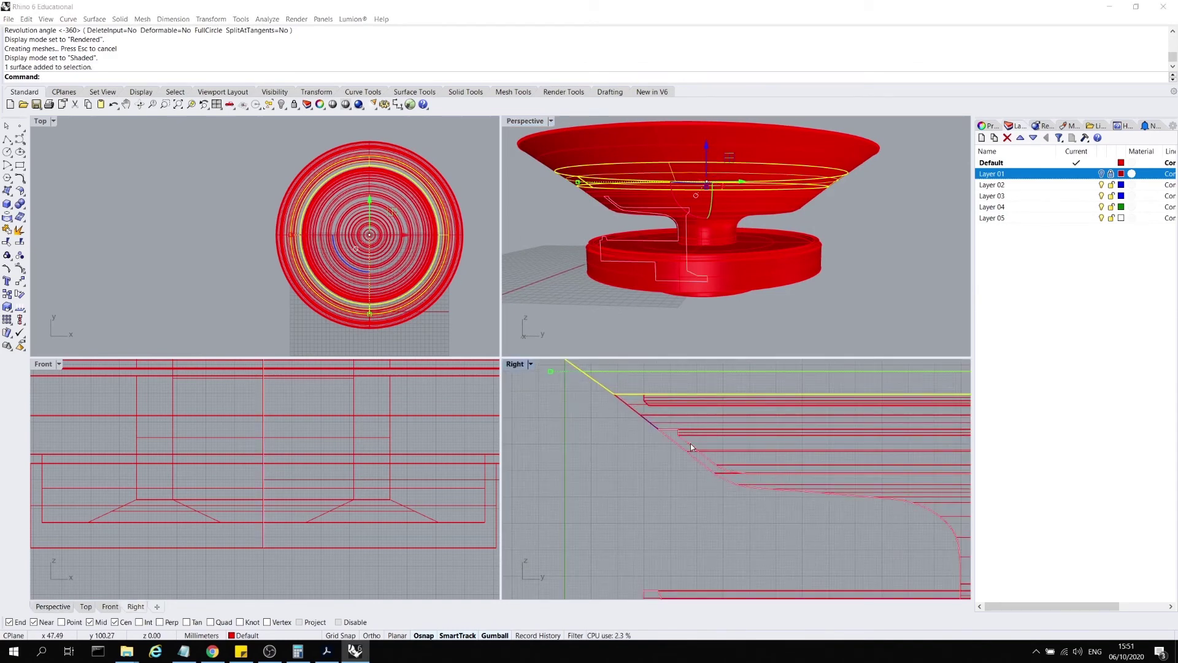
left_click(691, 443)
left_click(660, 421)
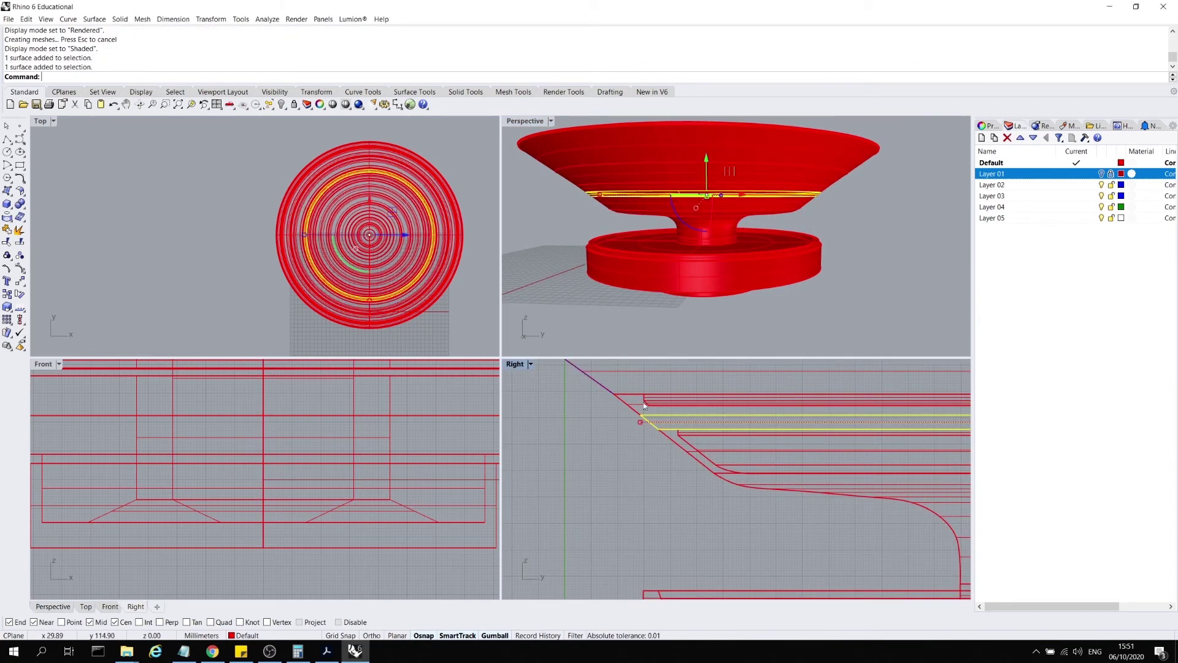
left_click(633, 371, "shift")
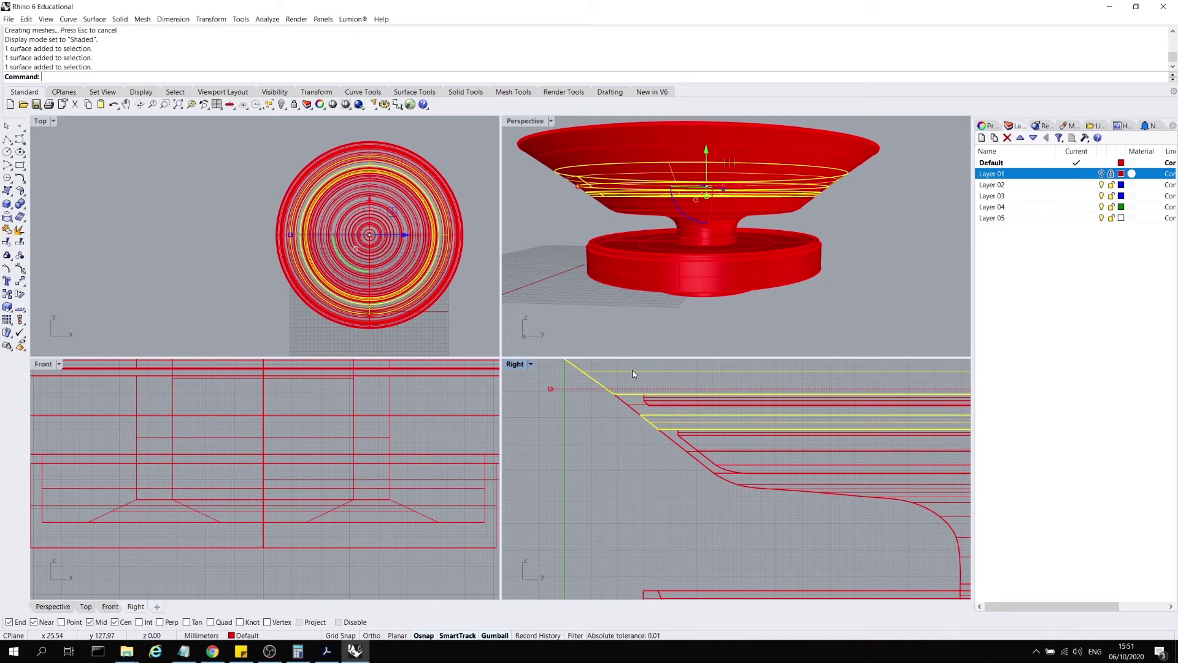
- Set the Default layer's colour to blue
left_click(1121, 162)
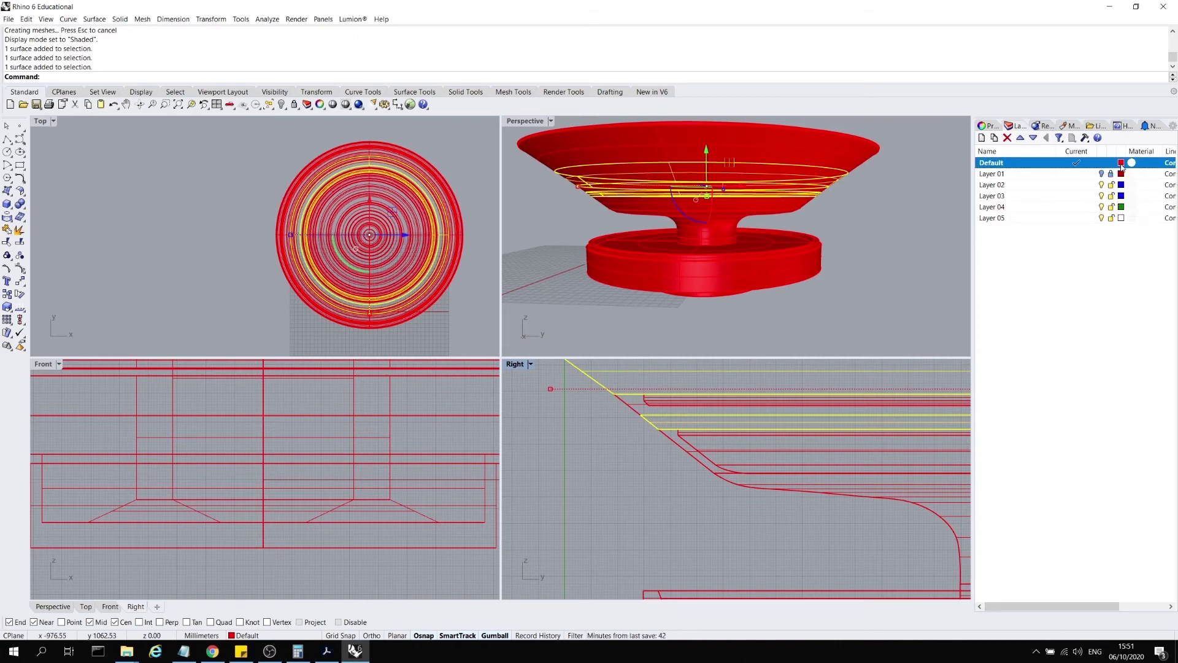
left_click(298, 341)
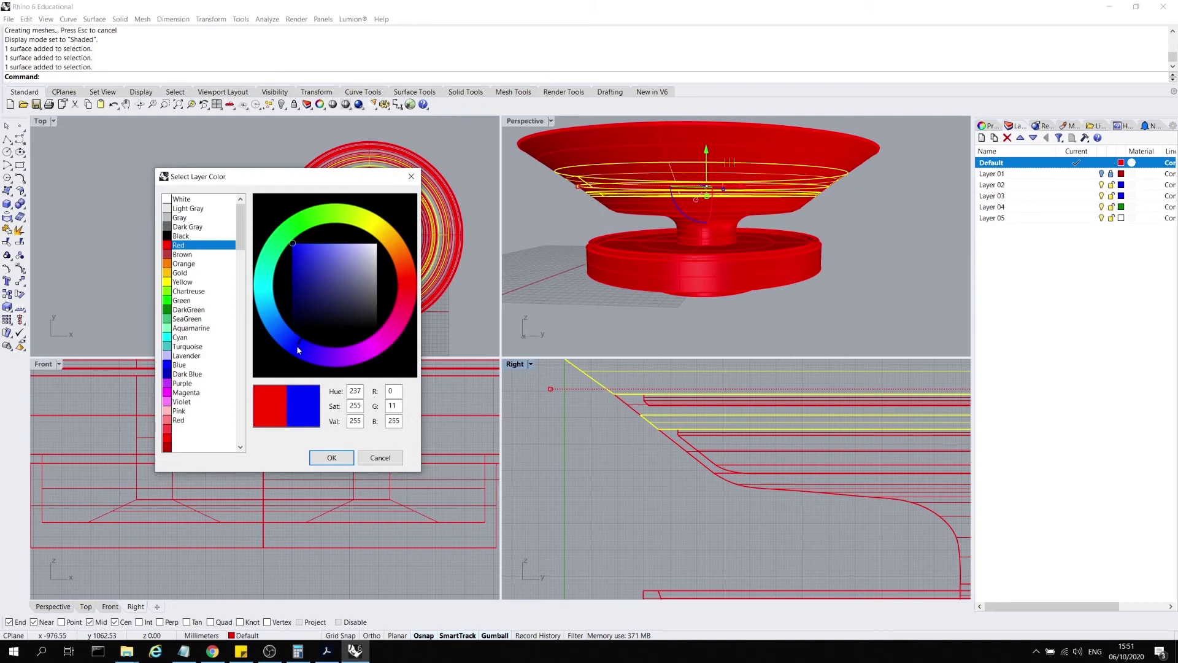
left_click(330, 458)
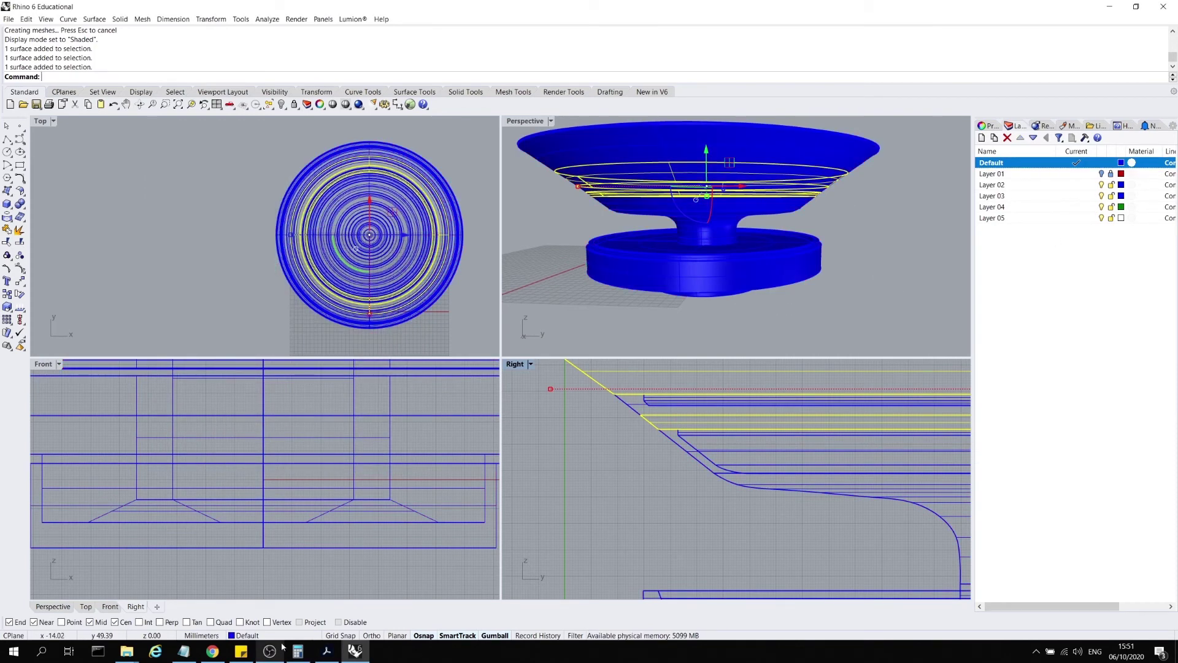
- Move the two selected window-band surfaces to Layer 03 and clear the selection
left_click(247, 635)
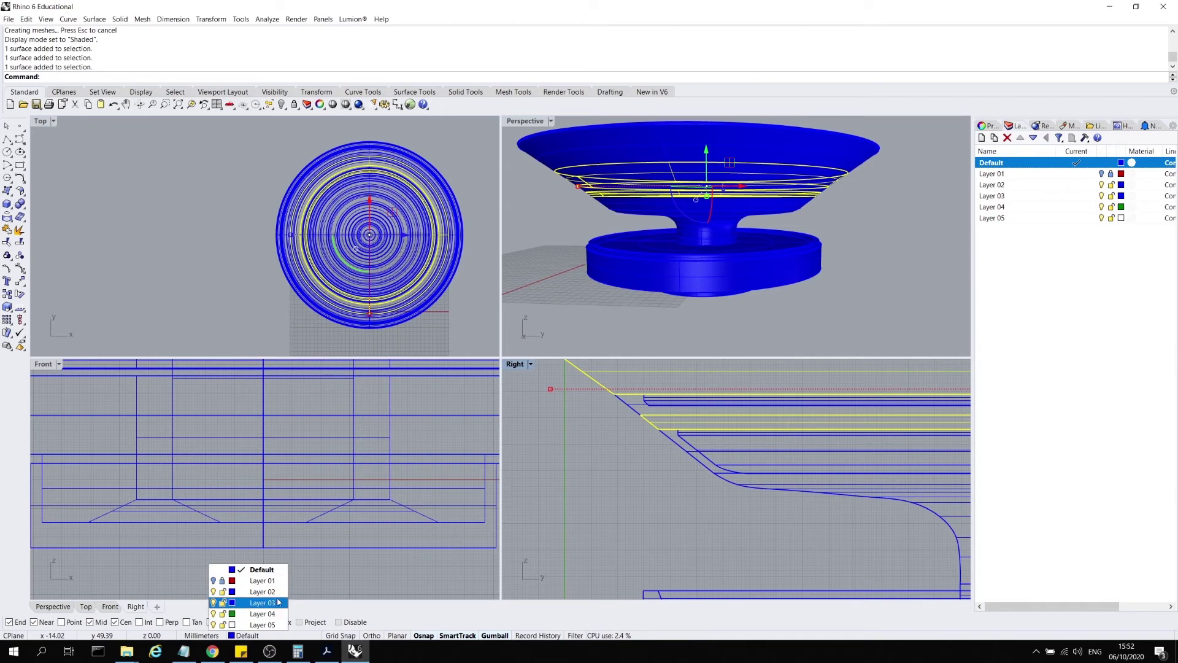
left_click(278, 602)
left_click(885, 285)
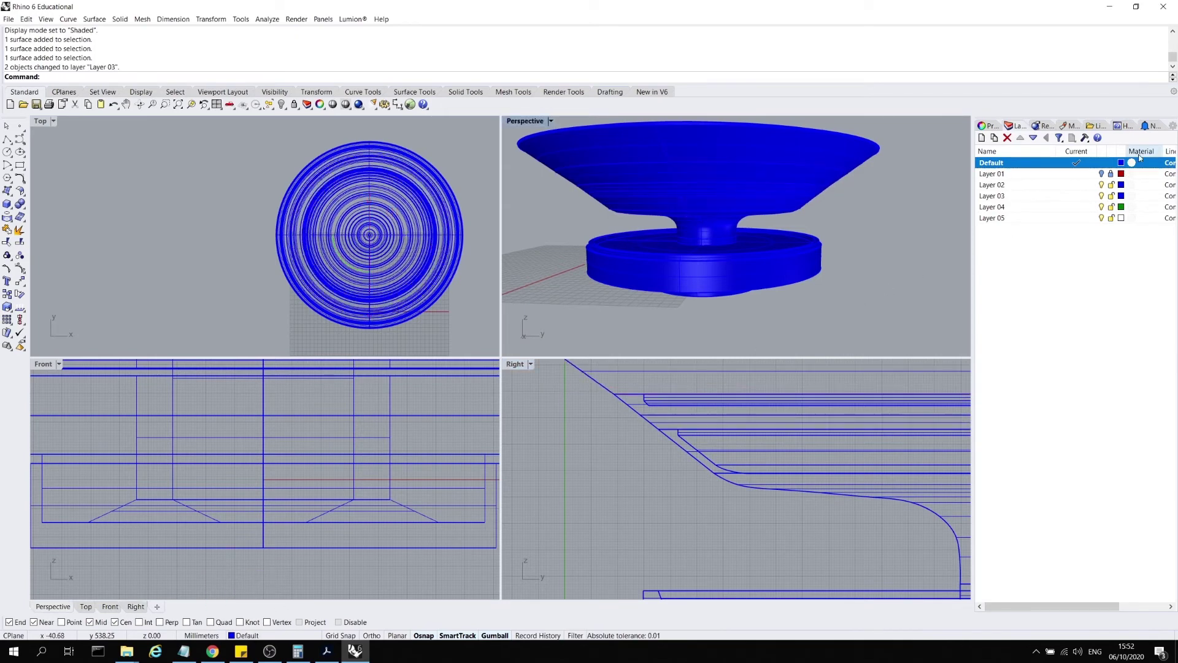
- Set the Default layer's colour to red
left_click(1121, 162)
left_click(406, 293)
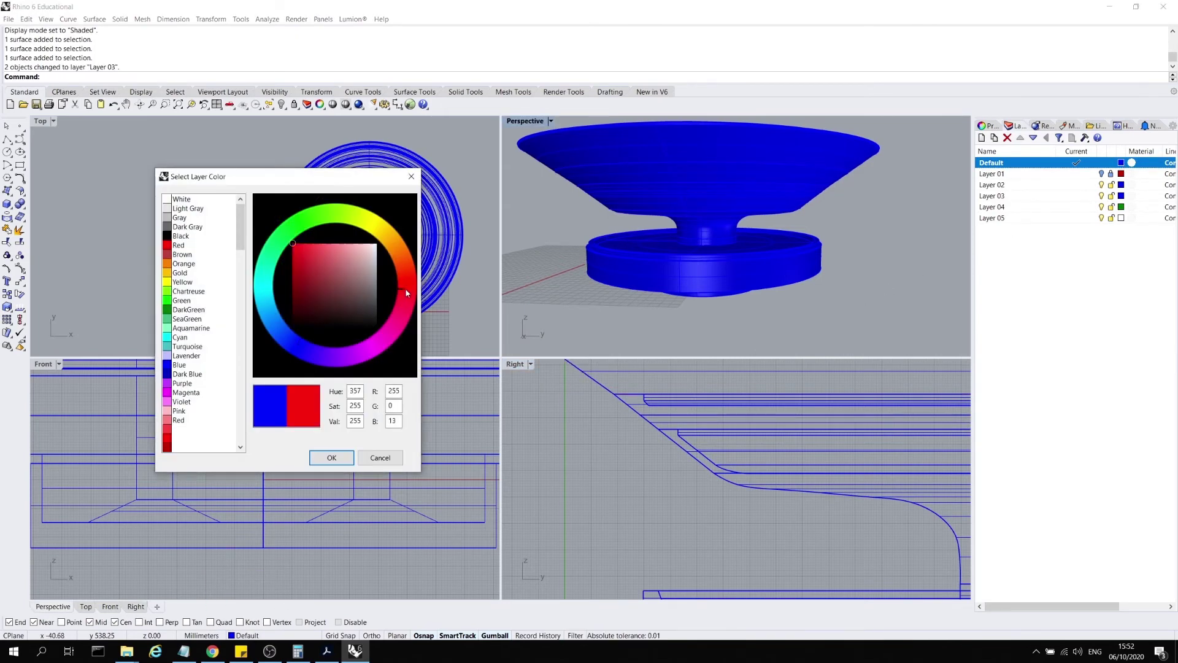
left_click(331, 457)
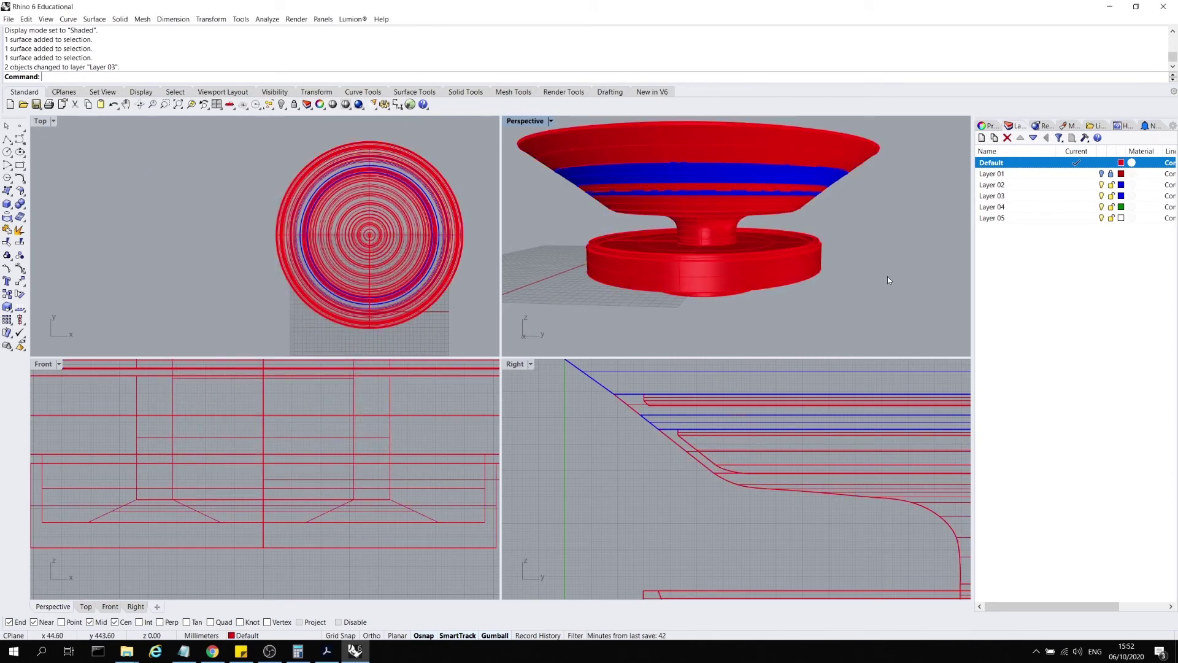
- Maximise the Perspective viewport and examine the blue bands around the bowl from several angles
scroll(745, 163, "up", 5)
scroll(781, 178, "down", 6)
right_click_drag(781, 178, 775, 192)
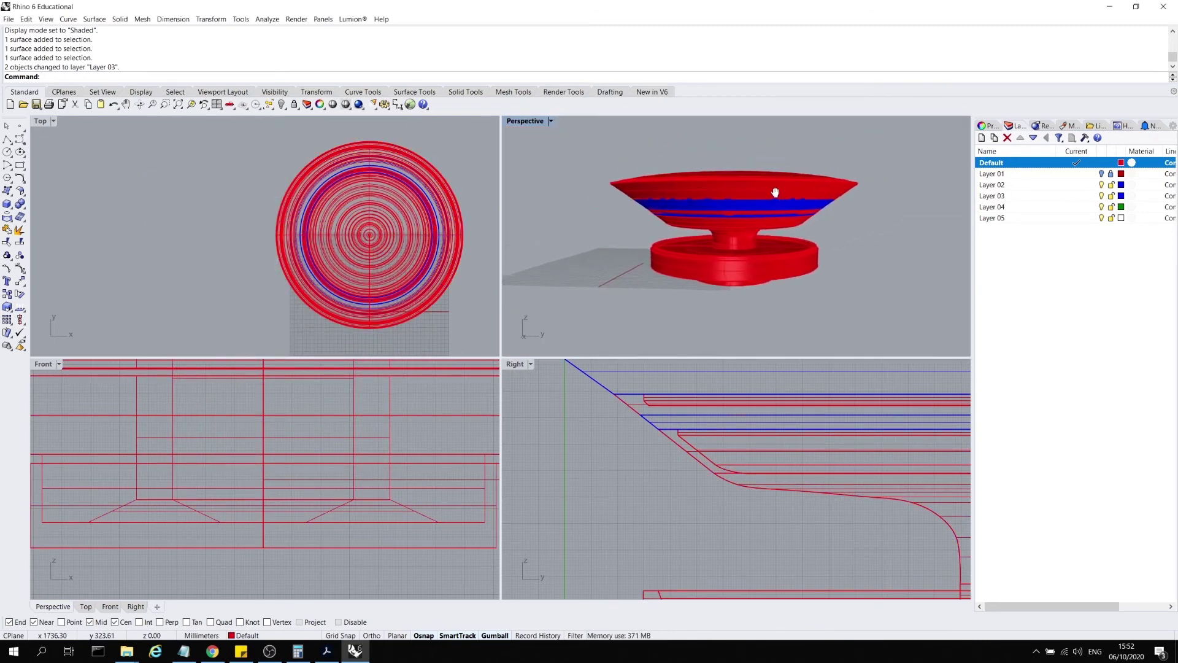
scroll(775, 193, "up", 8)
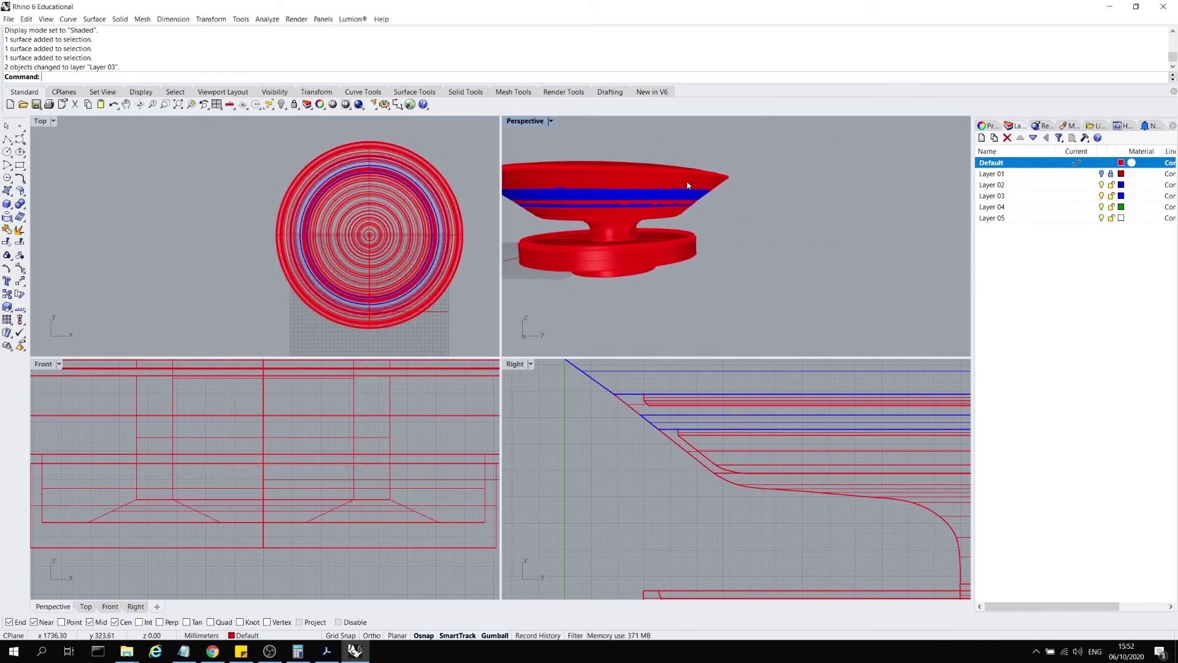
double_click(526, 121)
scroll(644, 242, "down", 6)
scroll(644, 242, "up", 6)
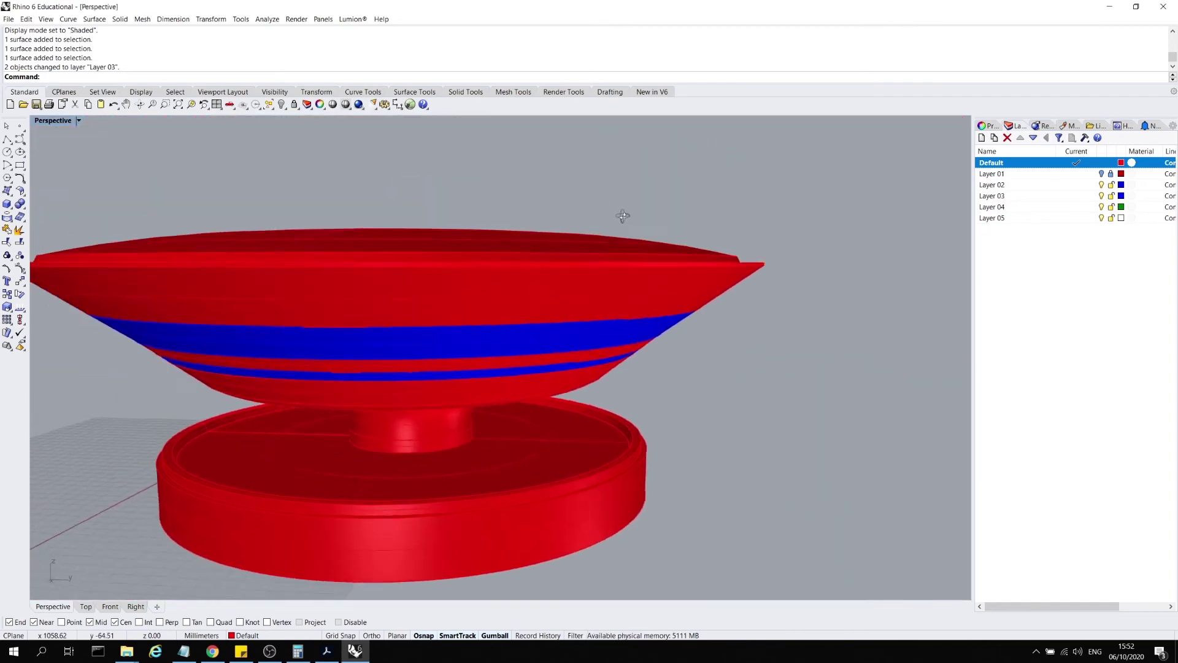
right_click_drag(623, 216, 636, 204)
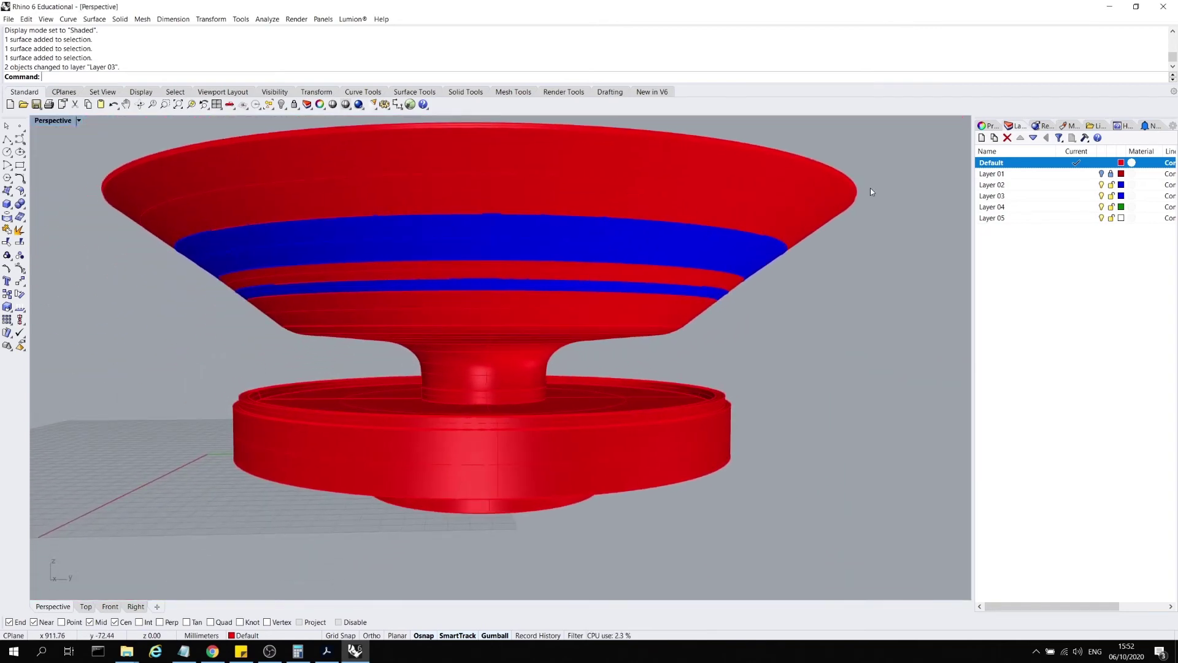
right_click_drag(870, 192, 812, 213)
scroll(861, 190, "down", 5)
scroll(900, 241, "up", 3)
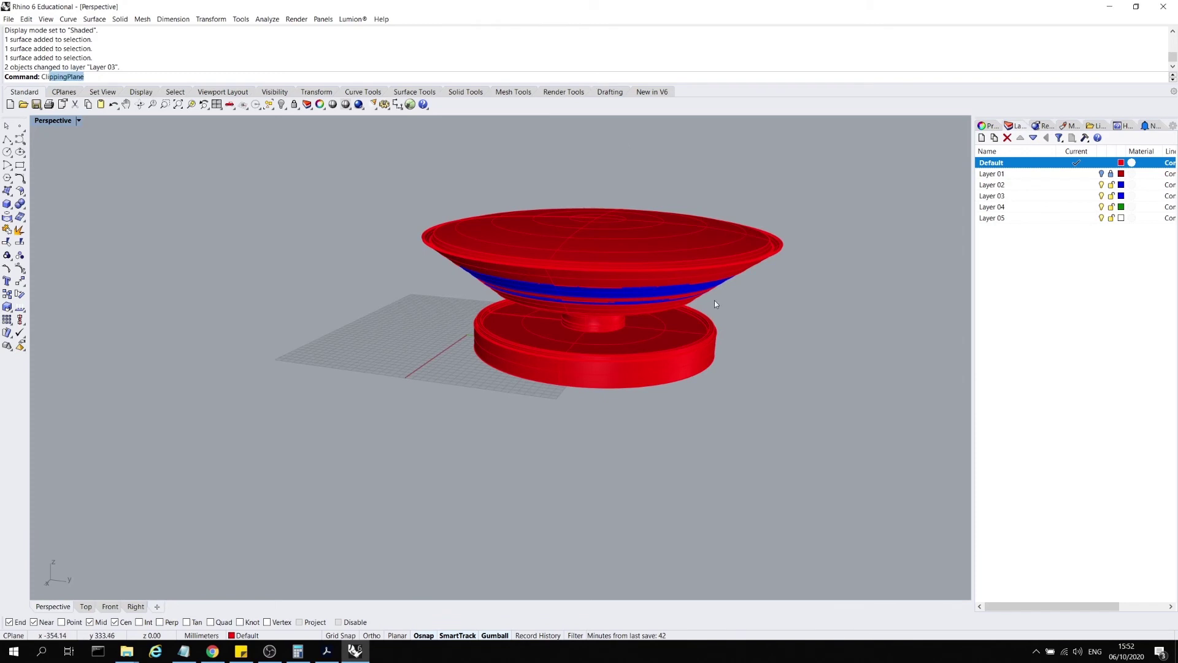
- Create a vertical clipping plane about 493 mm wide through the building, aligned with the Y axis
key("Return")
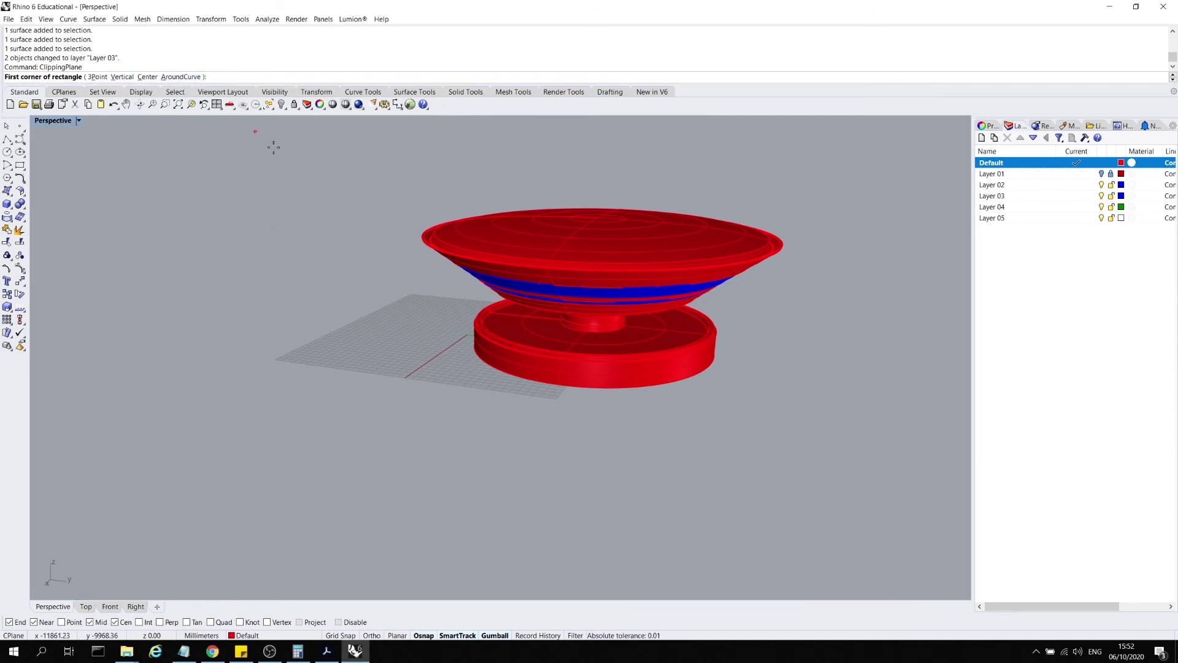
left_click(122, 77)
left_click(440, 338)
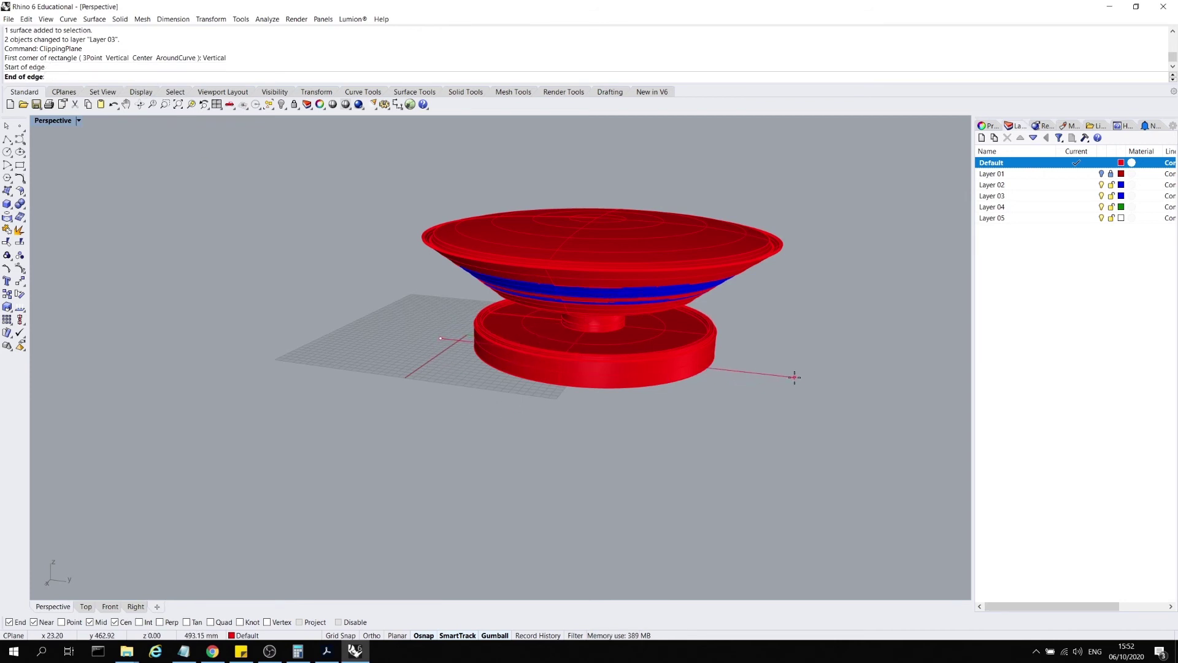
key("shift")
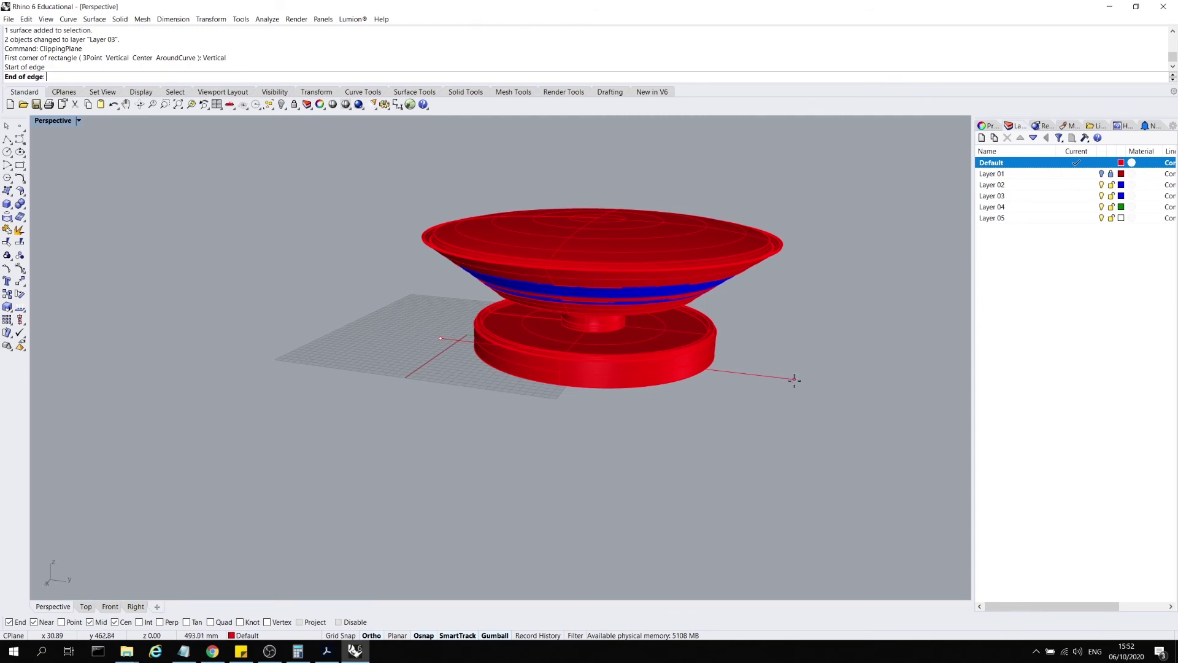
left_click(796, 379)
left_click(808, 154)
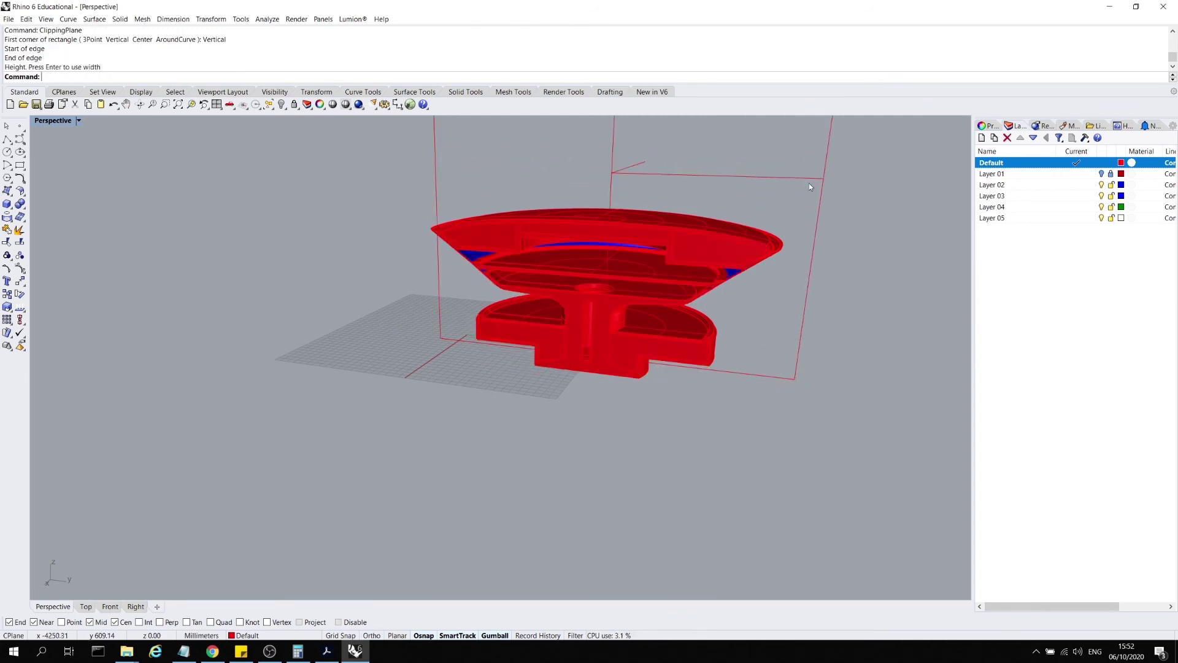
- Lower the clipping plane, slide it along Y clear of the building and shift the section cut along X
right_click_drag(809, 183, 796, 310)
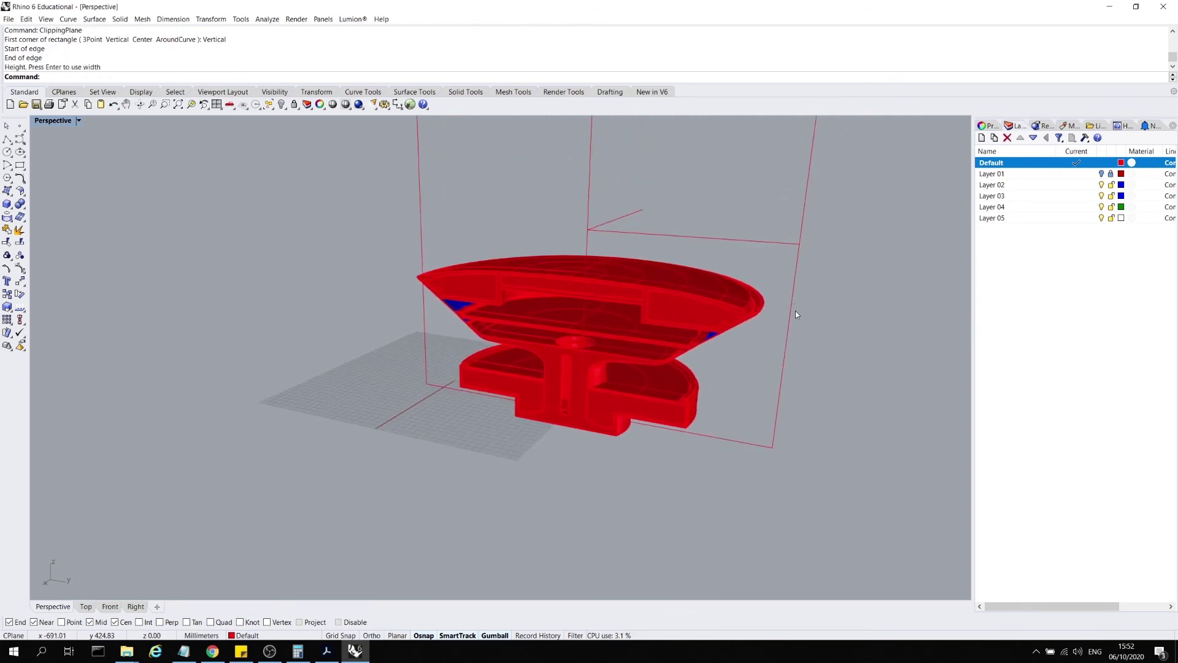
right_click_drag(789, 242, 757, 305)
left_click(757, 305)
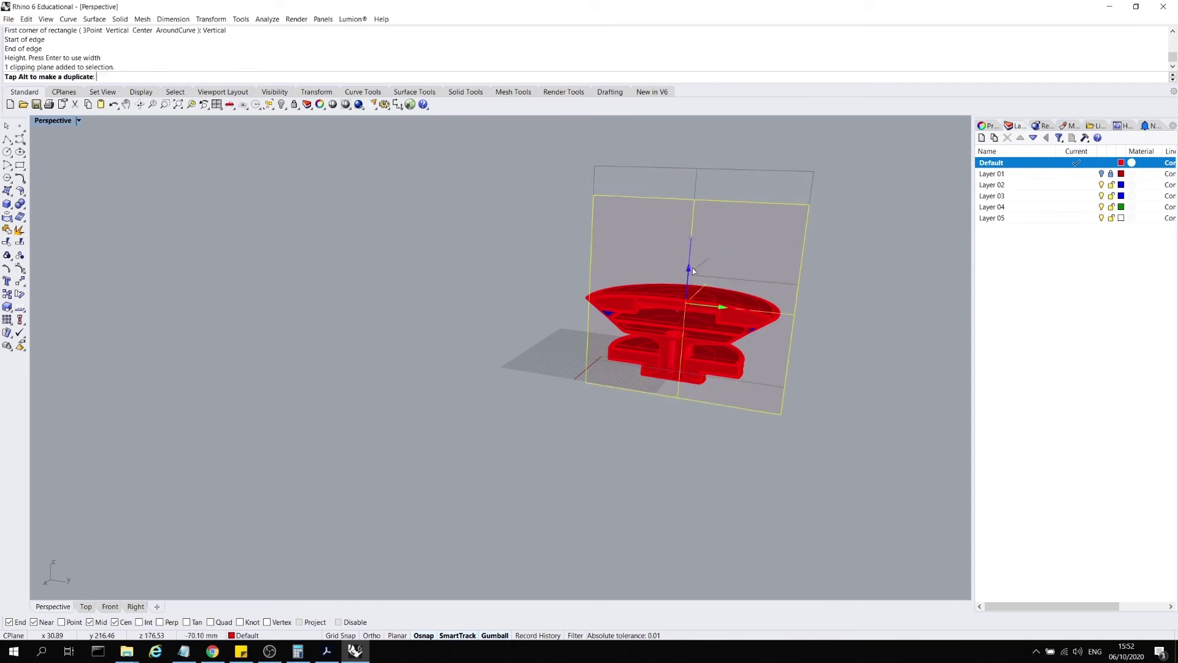
left_click_drag(724, 279, 508, 296)
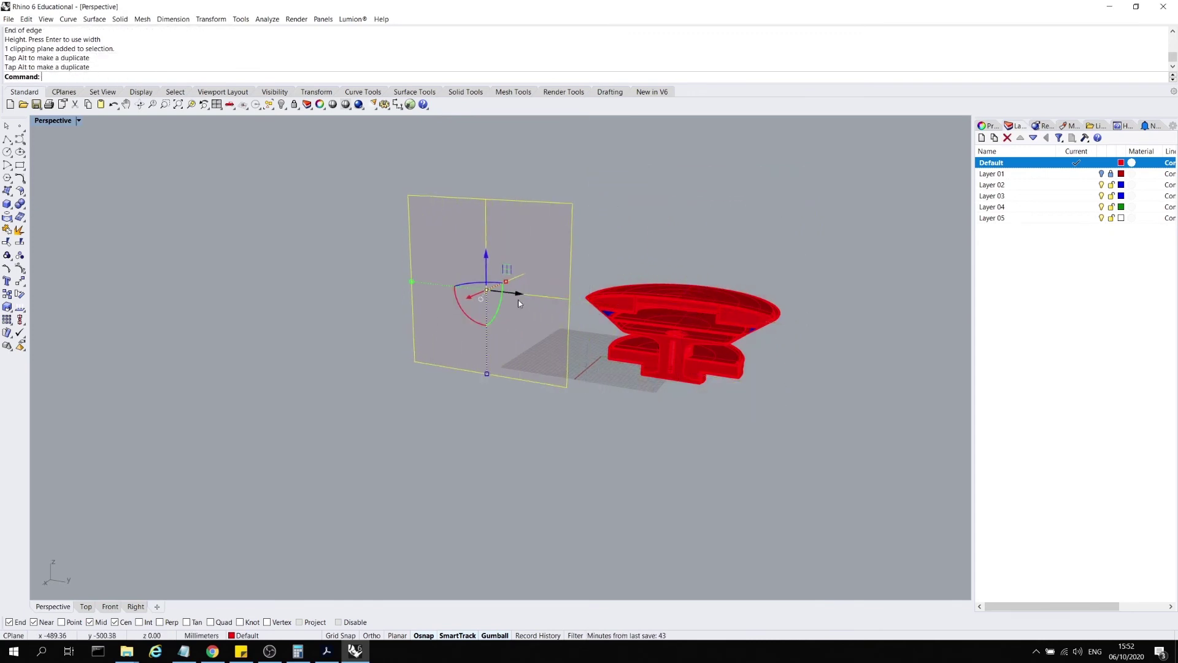
scroll(731, 343, "up", 3)
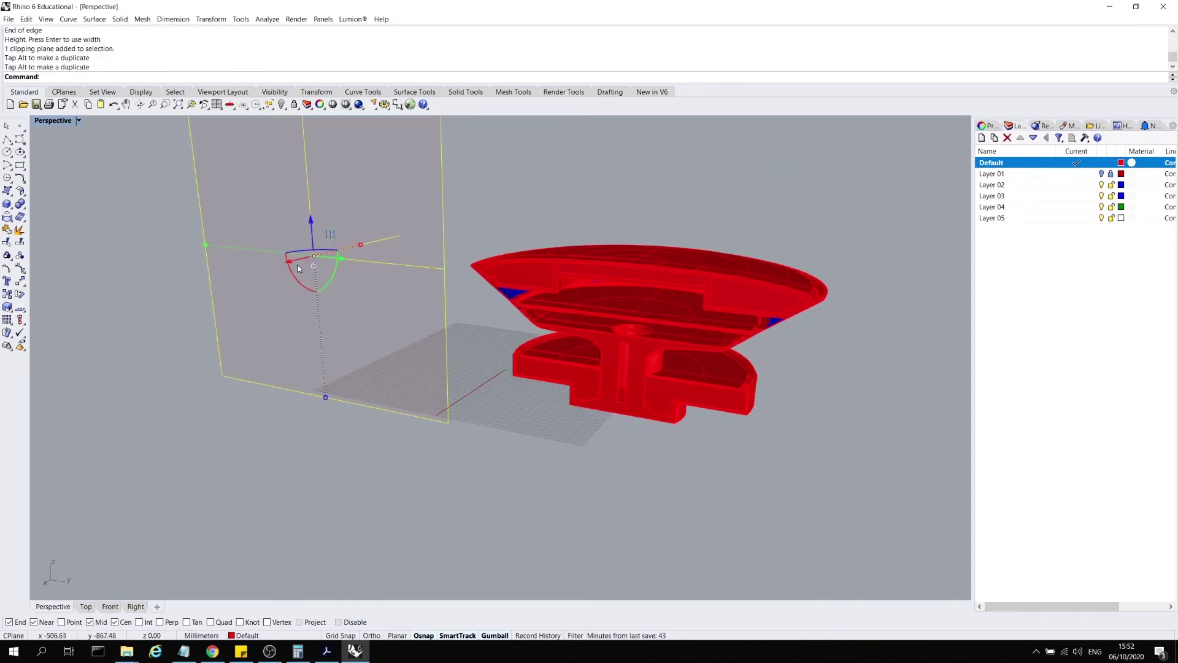
mouse_move(299, 268)
left_mouse_down()
mouse_move(293, 260)
mouse_move(285, 284)
left_mouse_up()
scroll(714, 307, "up", 3)
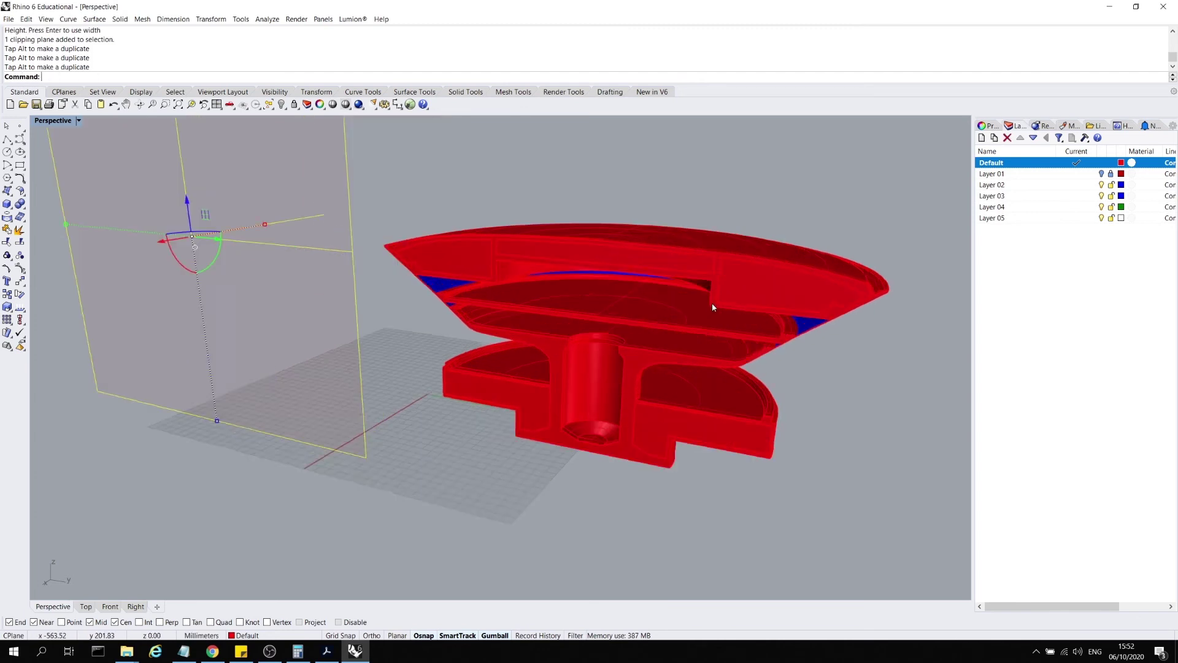
right_click_drag(712, 303, 724, 273)
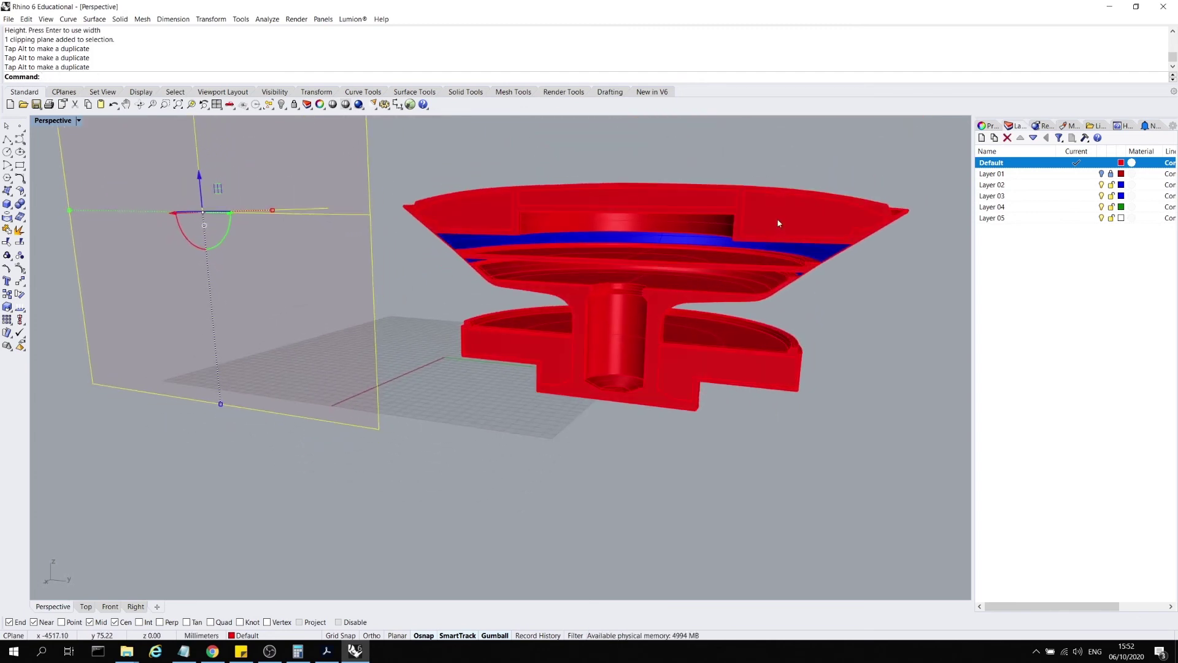
- Check the cut building in Wireframe display mode and return the Perspective viewport to Shaded
left_click(778, 223)
left_click(884, 289)
right_click(837, 308)
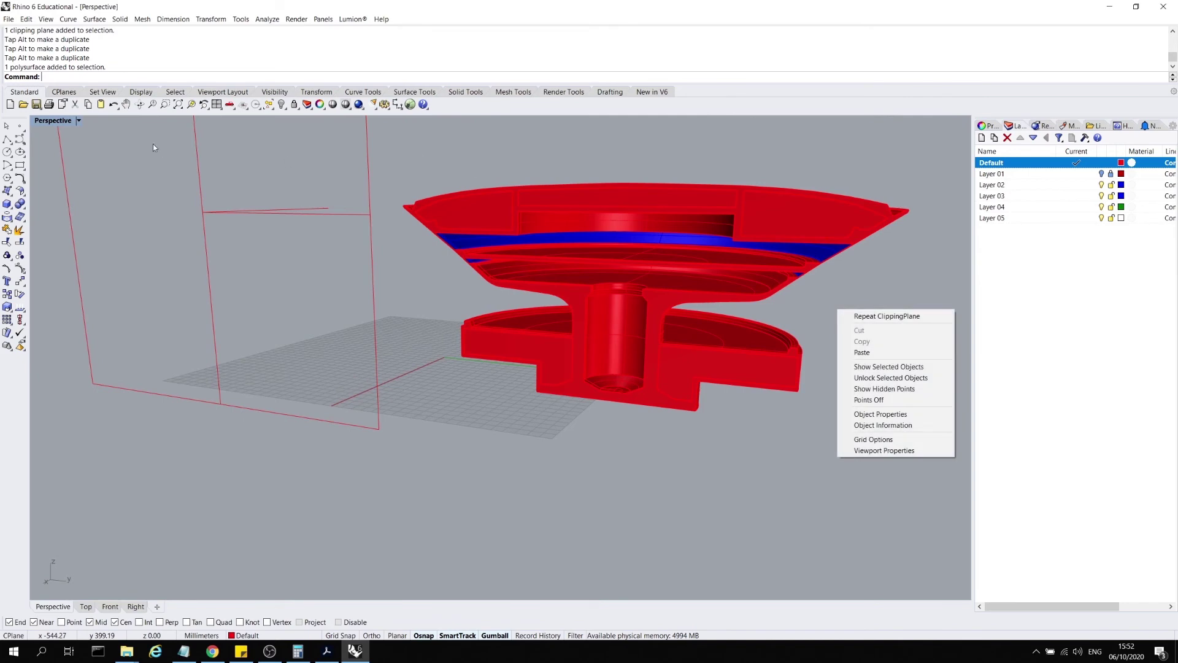
left_click(78, 120)
left_click(71, 133)
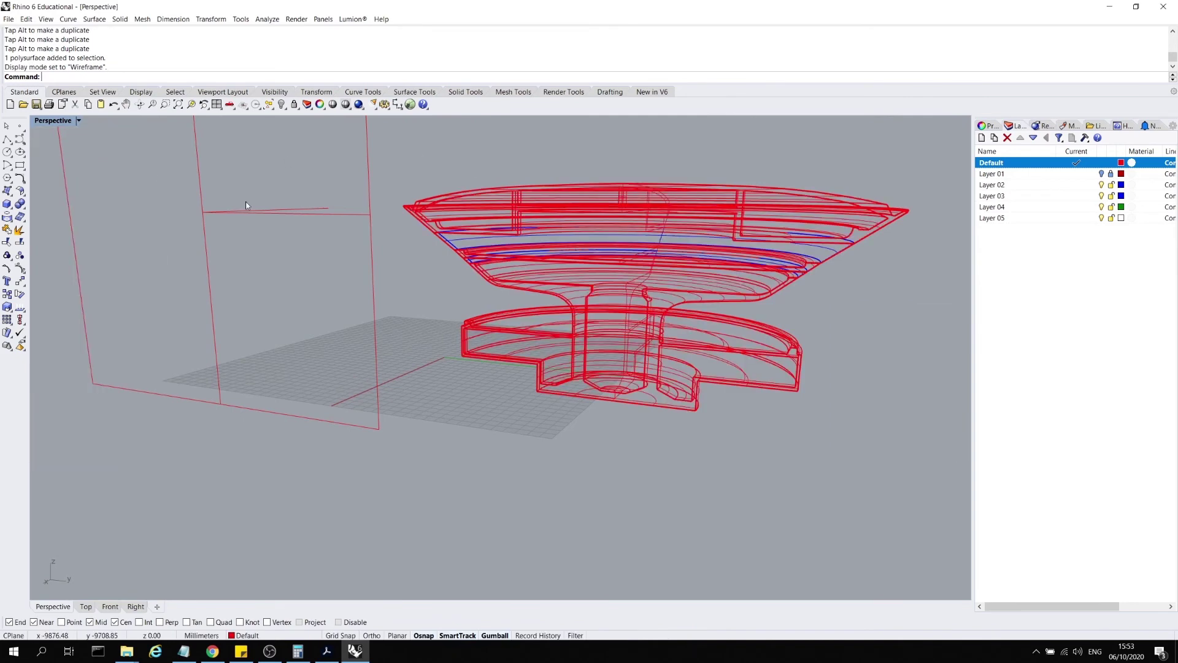
mouse_move(675, 331)
right_mouse_down()
mouse_move(679, 302)
mouse_move(675, 331)
right_mouse_up()
left_click(78, 121)
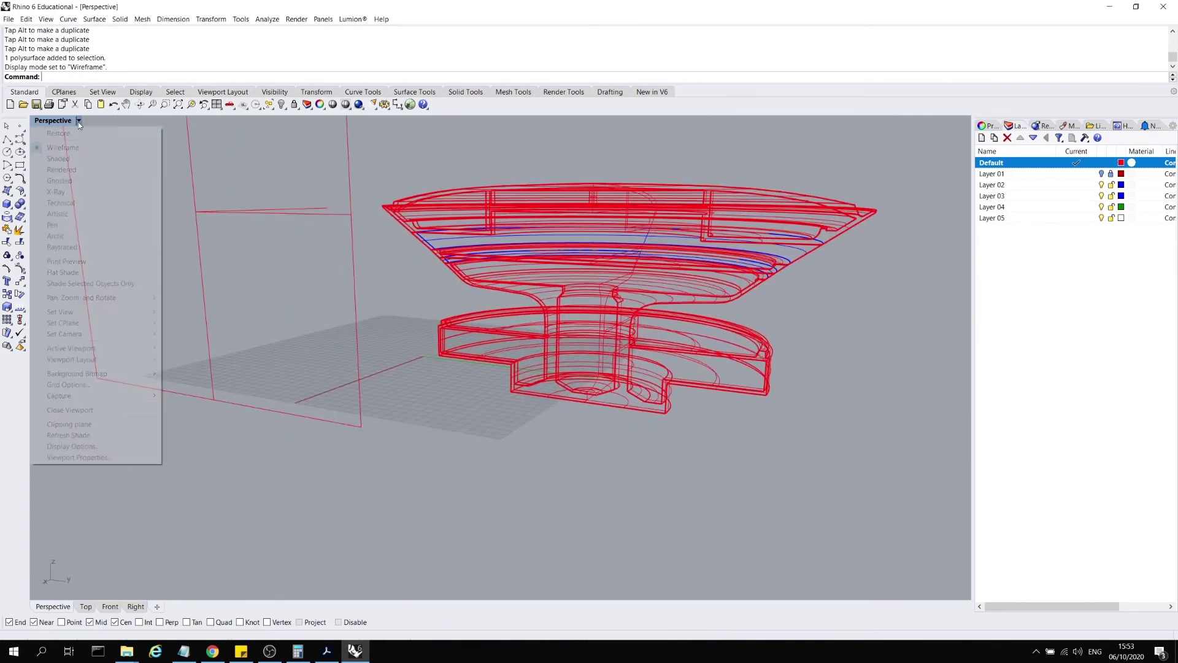
left_click(61, 159)
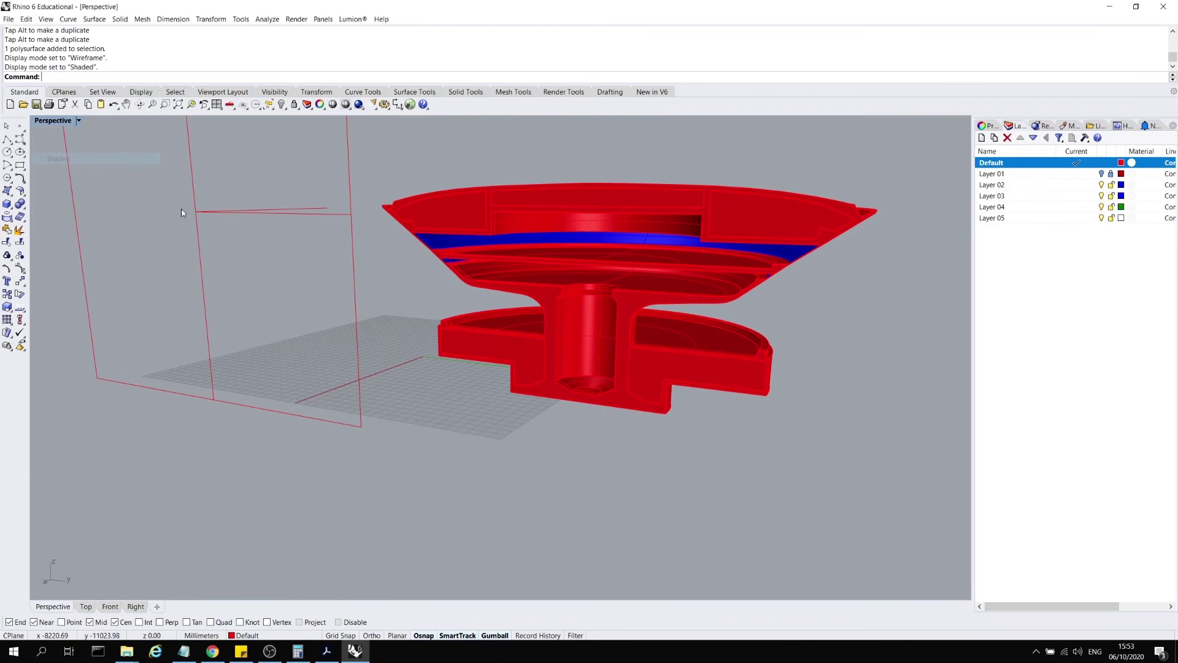
- Select the clipping plane and review its clipping, material and object properties
left_click(991, 126)
left_click_drag(378, 287, 330, 255)
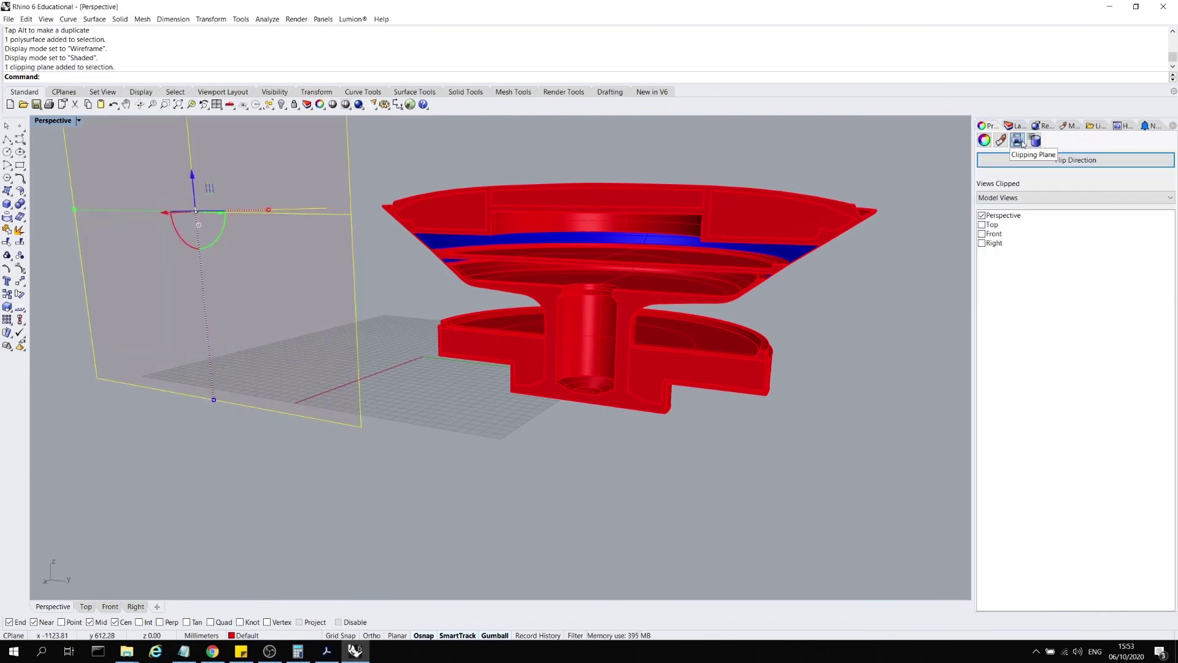
left_click(1001, 140)
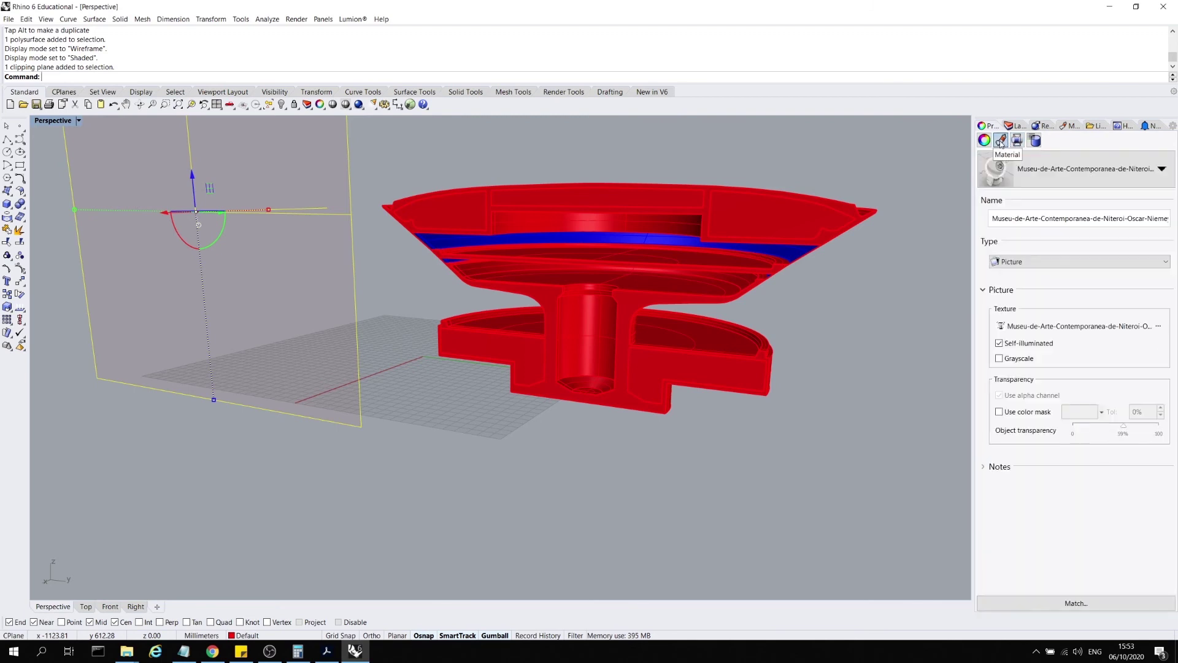
left_click(984, 140)
- Set the clipping plane's display colour to Black, keeping it on the Default layer
left_click(1153, 197)
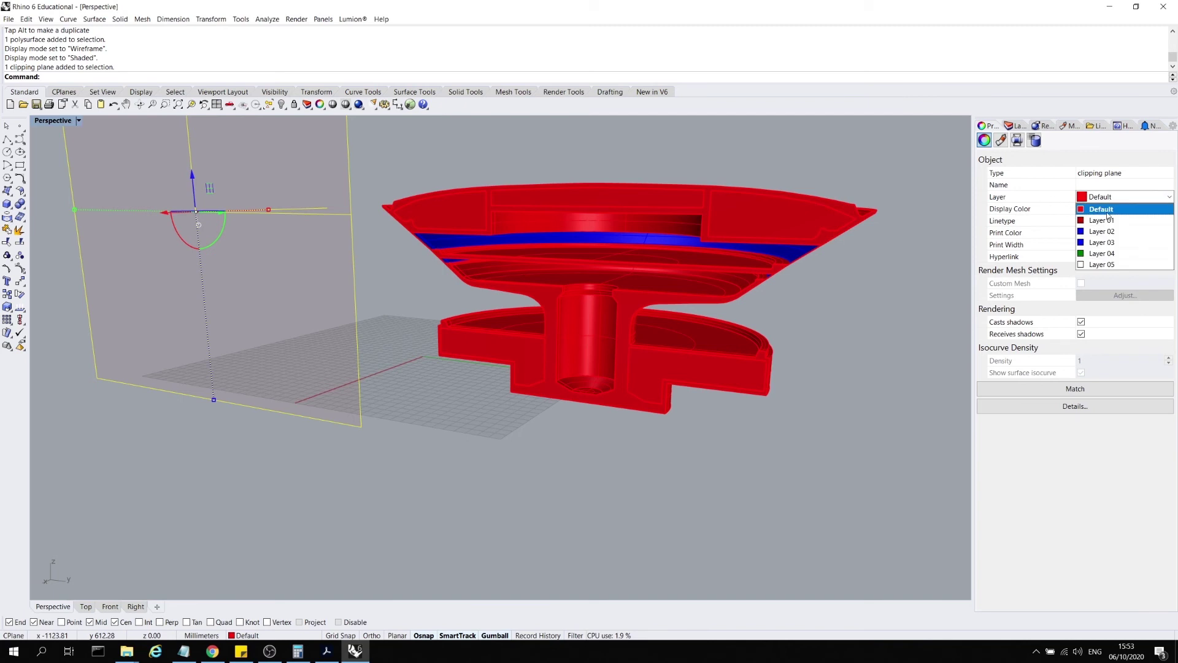
left_click(1031, 209)
left_click(992, 212)
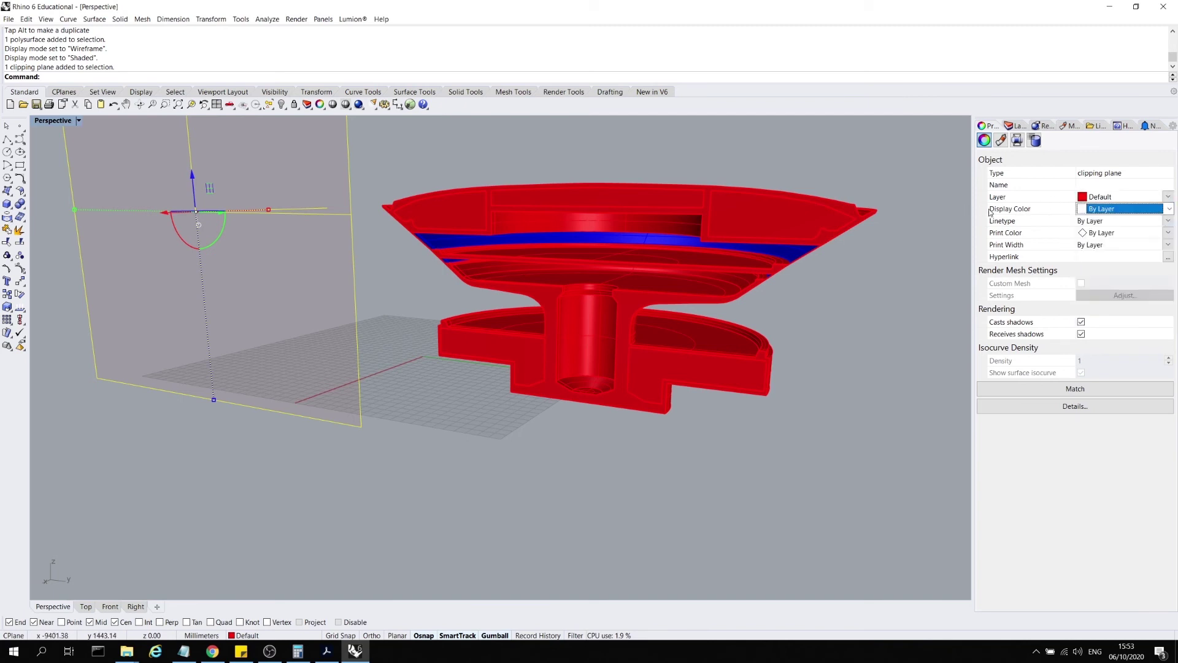
left_click(1115, 209)
left_click(1115, 220)
left_click(1142, 209)
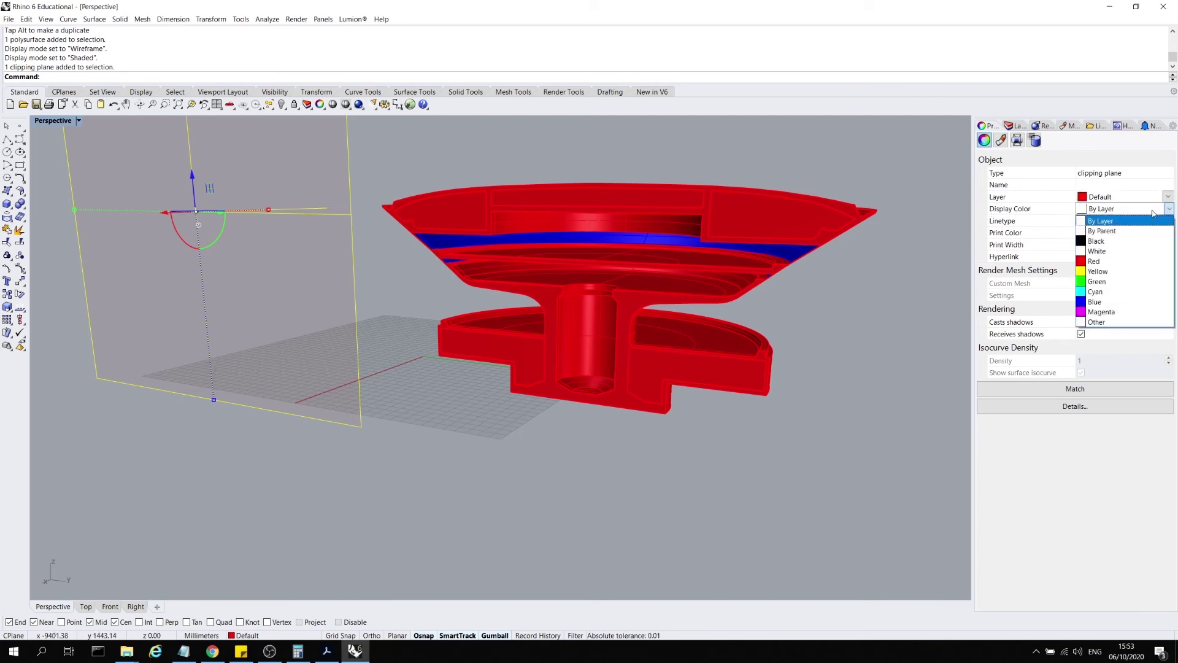
left_click(1138, 242)
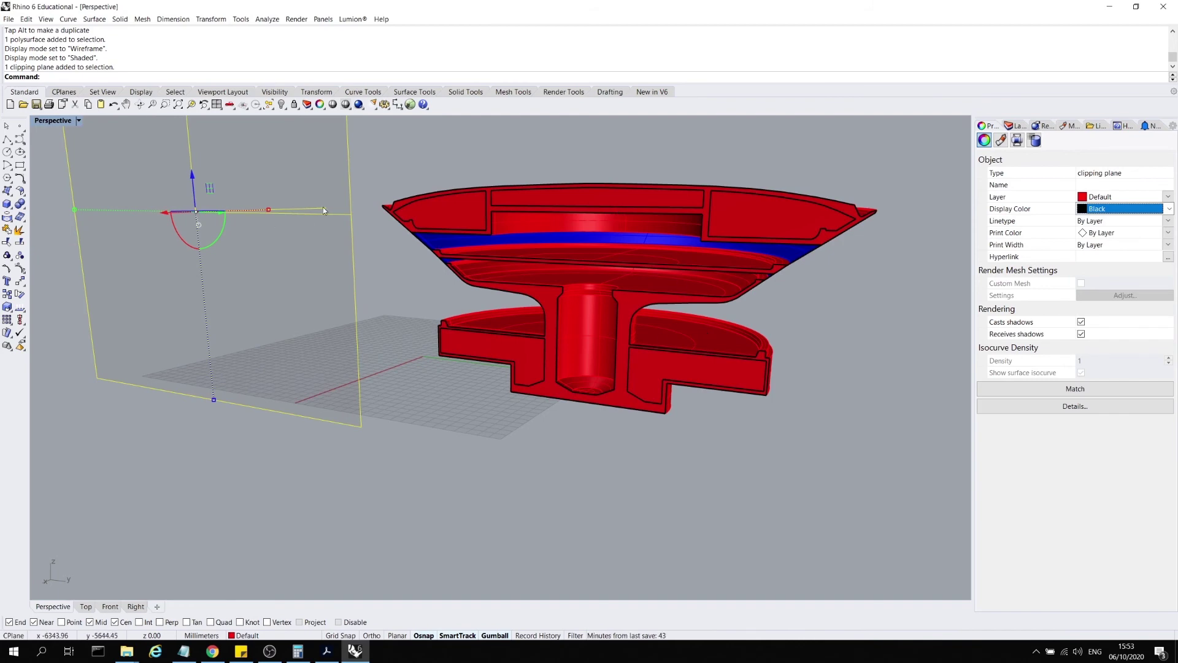
- Examine the black-outlined section cut through the building's interior from several distances and angles in the Perspective viewport
right_click_drag(324, 210, 648, 226)
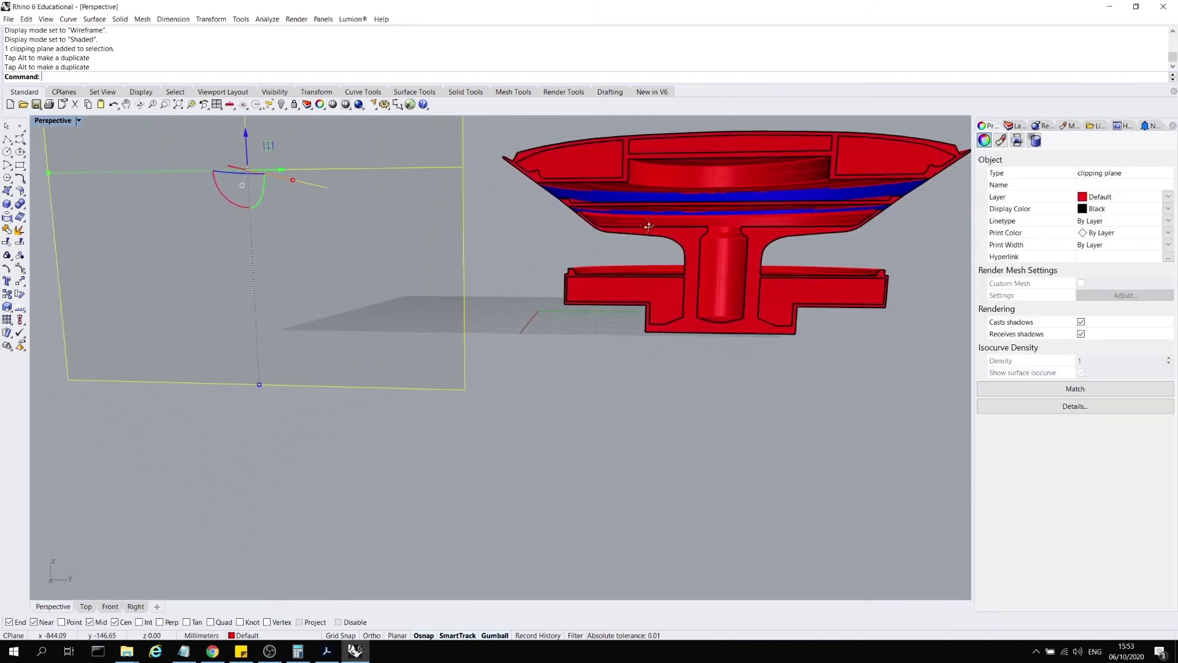
scroll(648, 225, "down", 3)
scroll(613, 205, "up", 5)
scroll(631, 209, "down", 2)
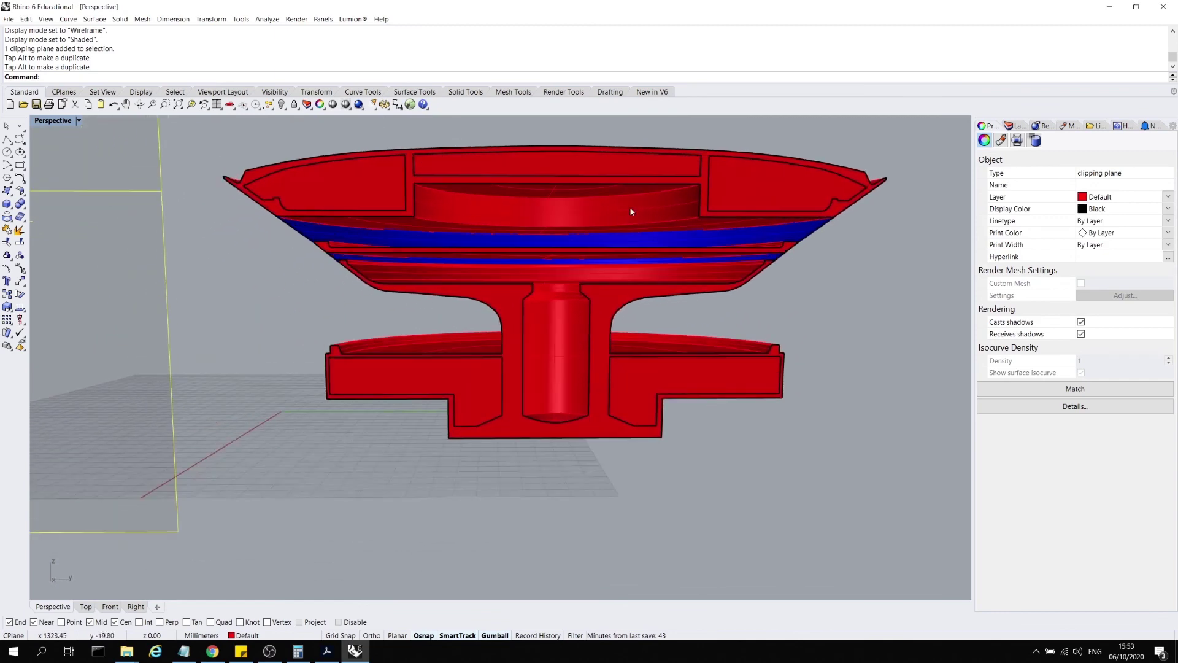
scroll(631, 212, "down", 3)
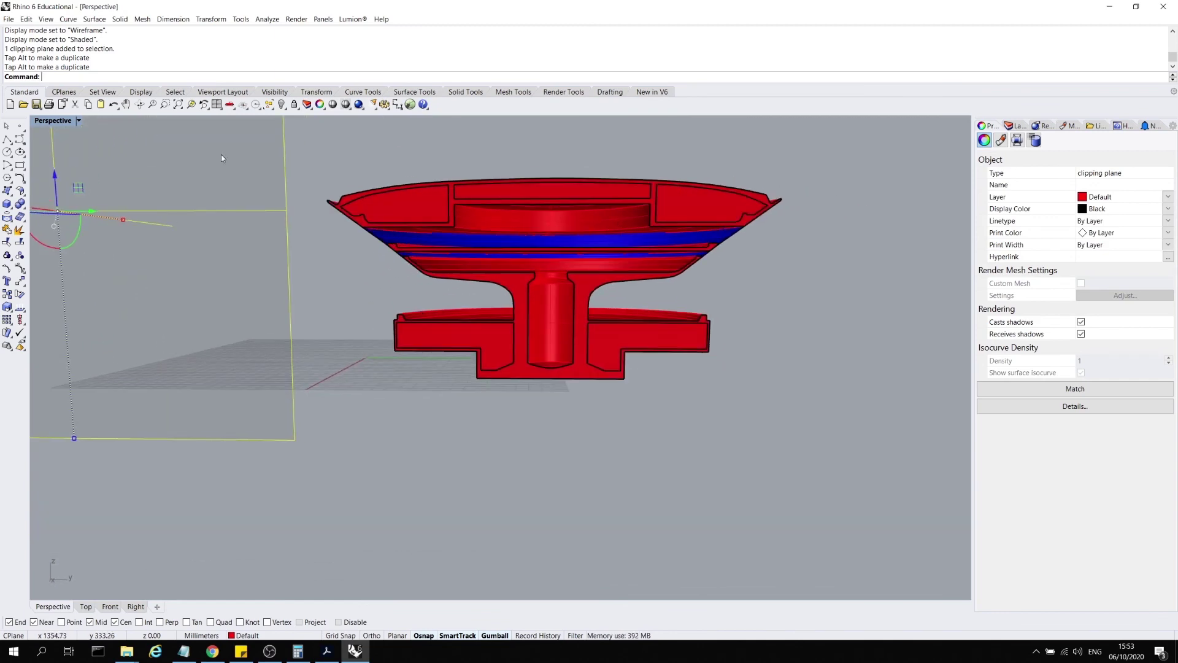
double_click(61, 123)
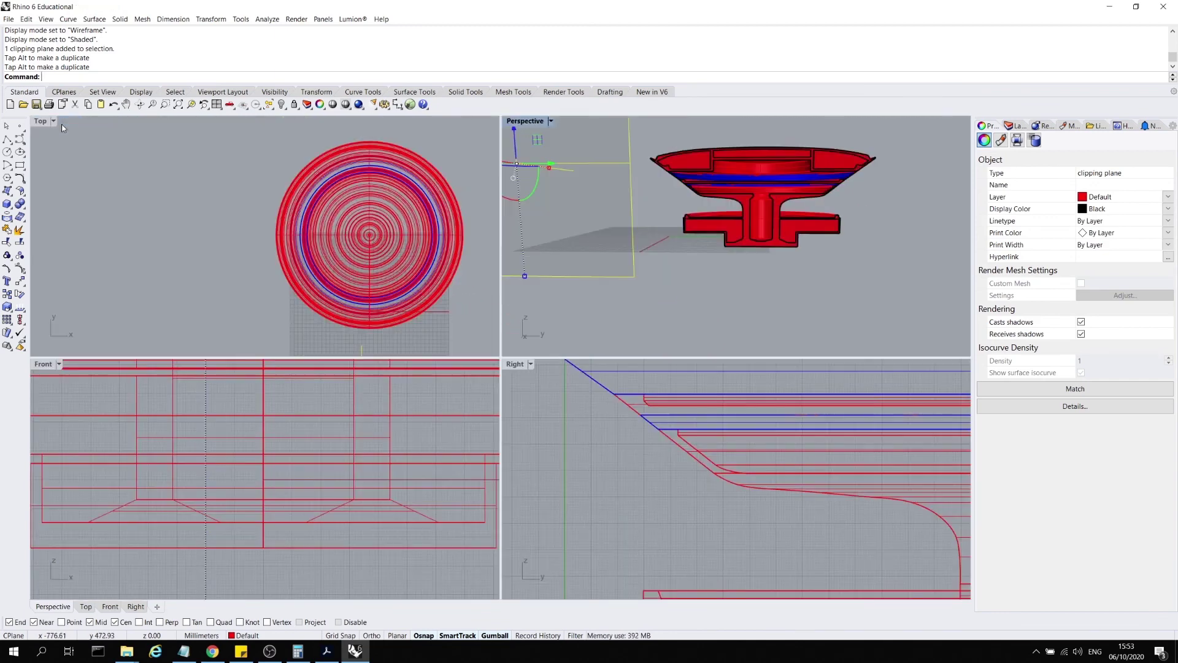
double_click(524, 121)
scroll(624, 237, "up", 3)
scroll(590, 237, "down", 2)
right_click_drag(590, 236, 613, 245)
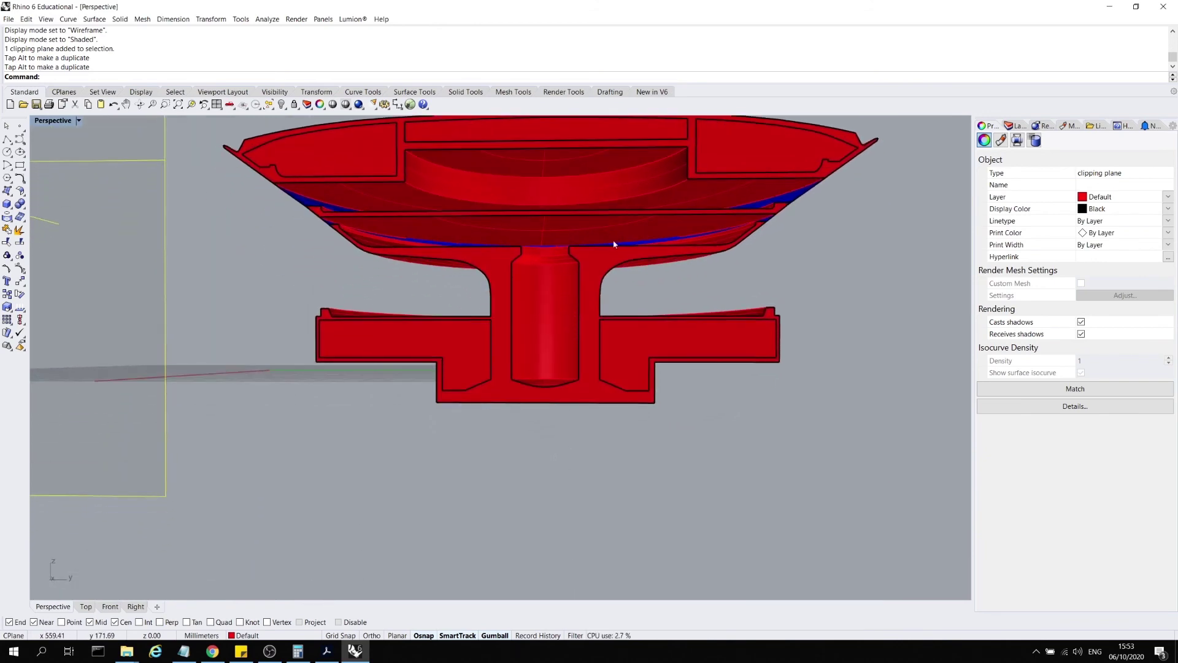
scroll(613, 257, "down", 5)
scroll(613, 292, "up", 6)
scroll(614, 297, "up", 3)
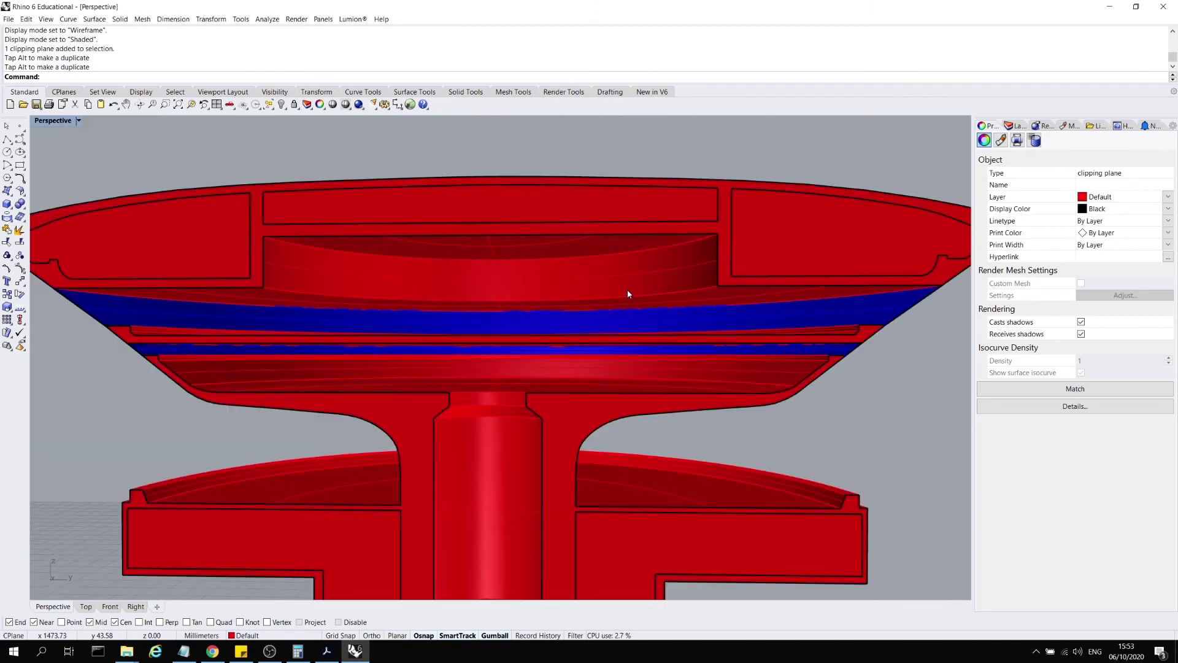
scroll(628, 292, "down", 3)
right_click_drag(678, 273, 679, 271)
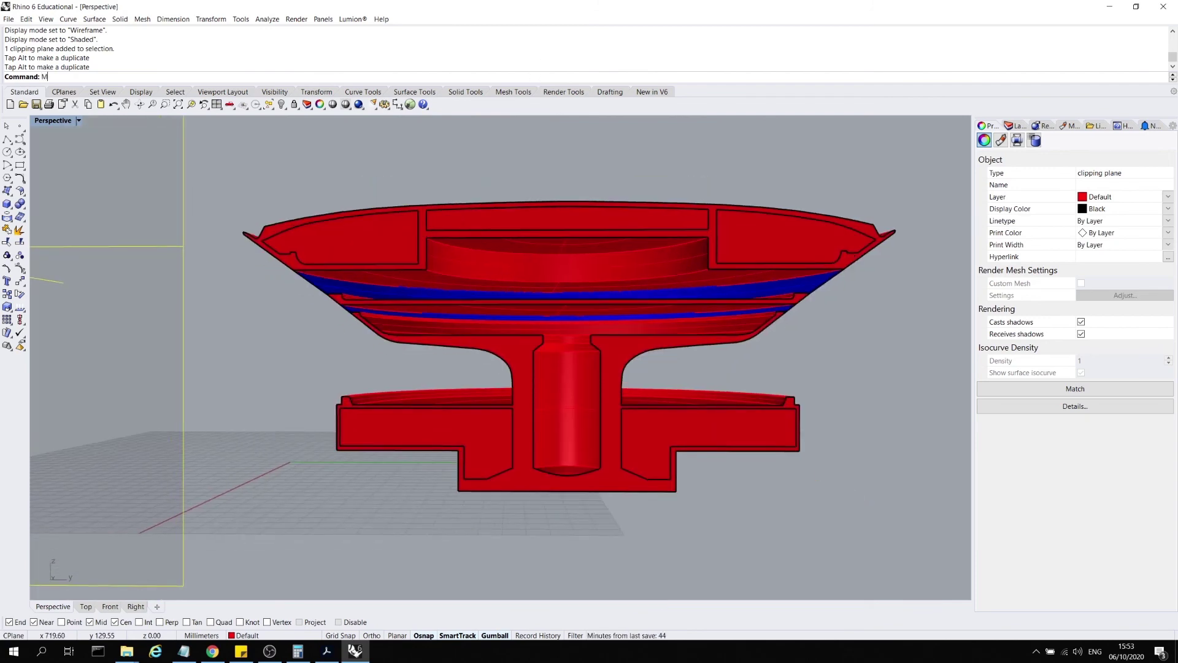
- Generate a Make2D drawing of the cut building from the Perspective view, using View projection with hidden lines, scene silhouette and clipping plane intersections
type("ake2D")
key("Return")
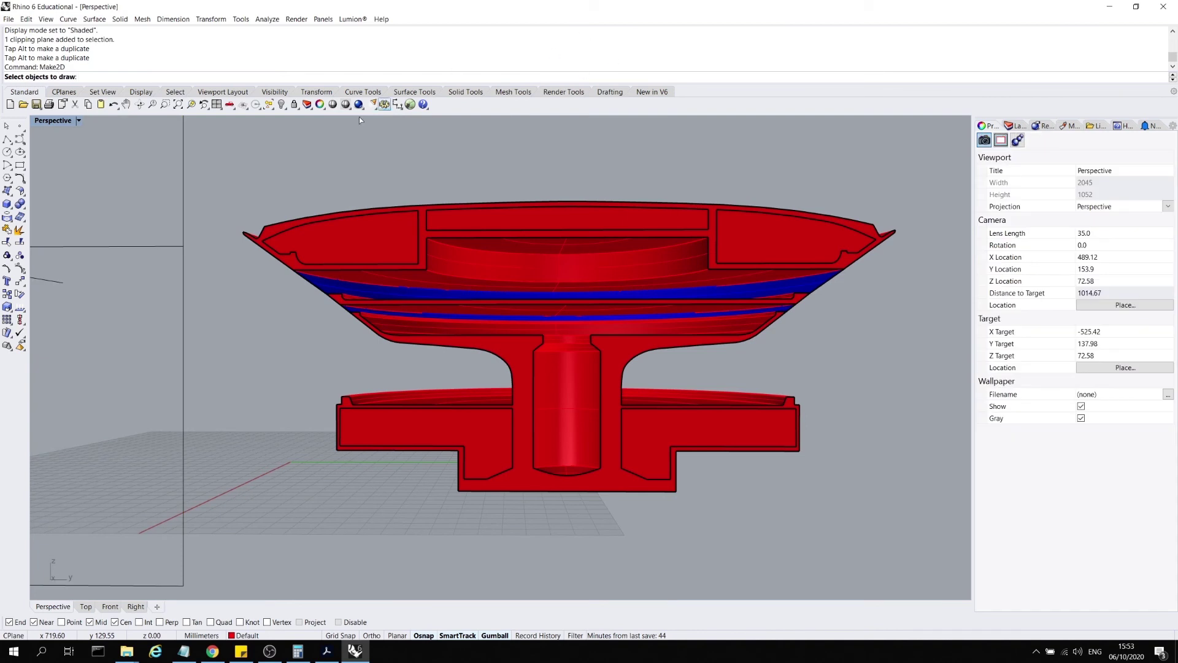
mouse_move(225, 143)
left_mouse_down()
mouse_move(878, 509)
mouse_move(917, 545)
mouse_move(675, 393)
mouse_move(227, 160)
left_mouse_up()
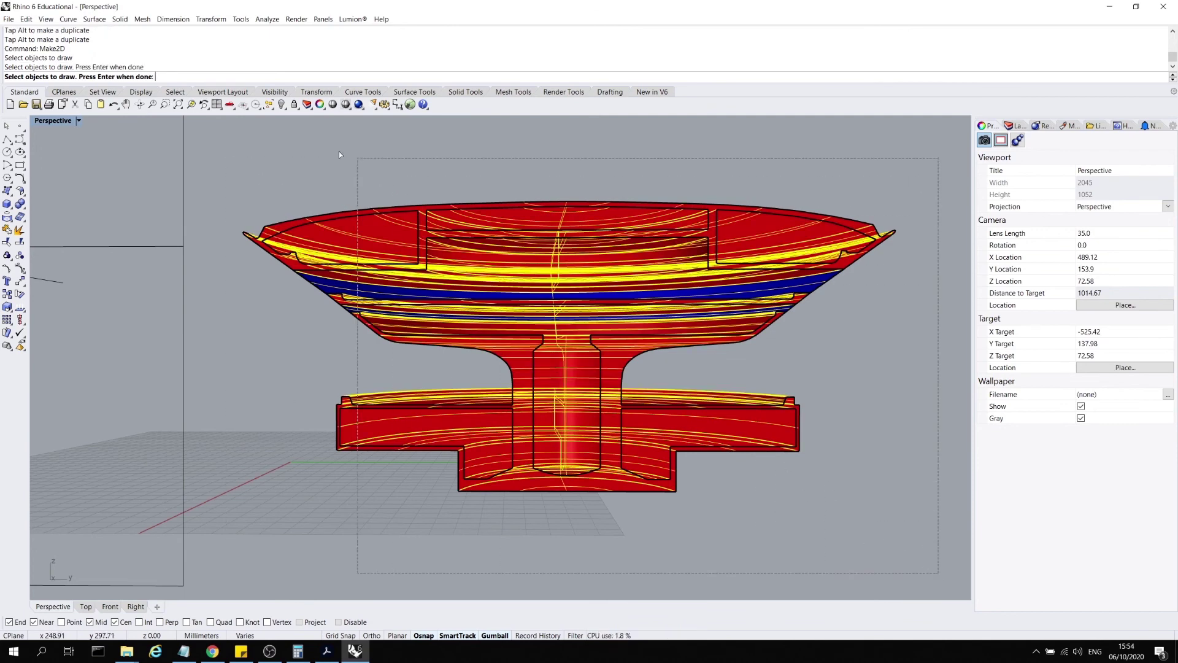
left_click(213, 152)
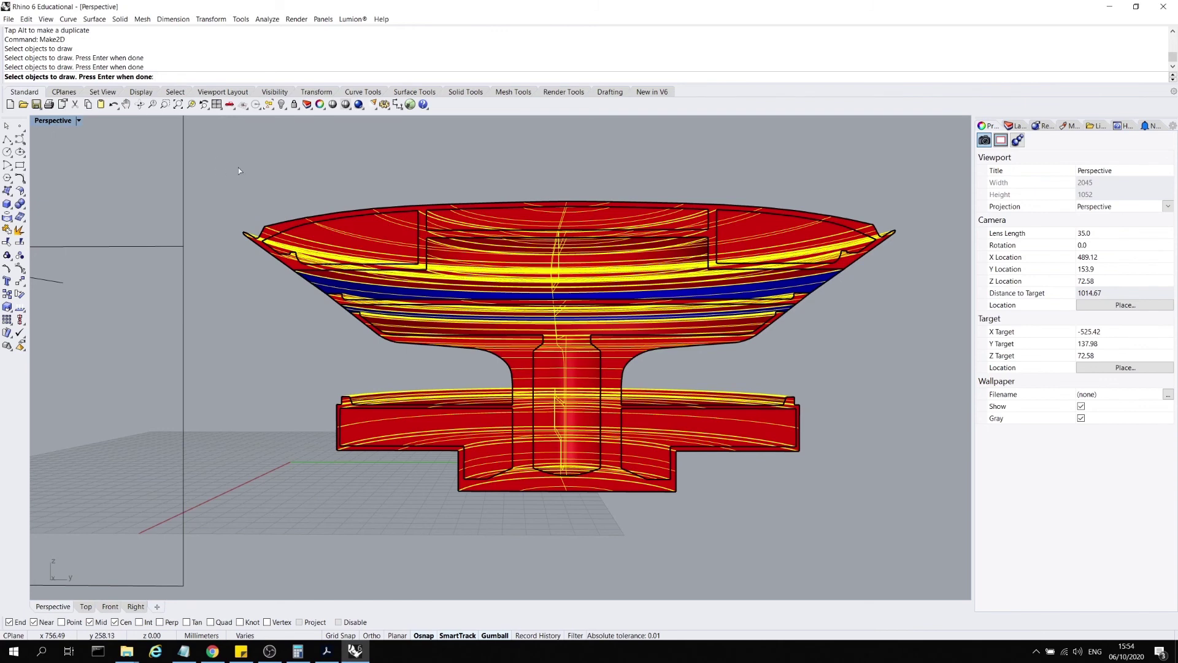
key("Return")
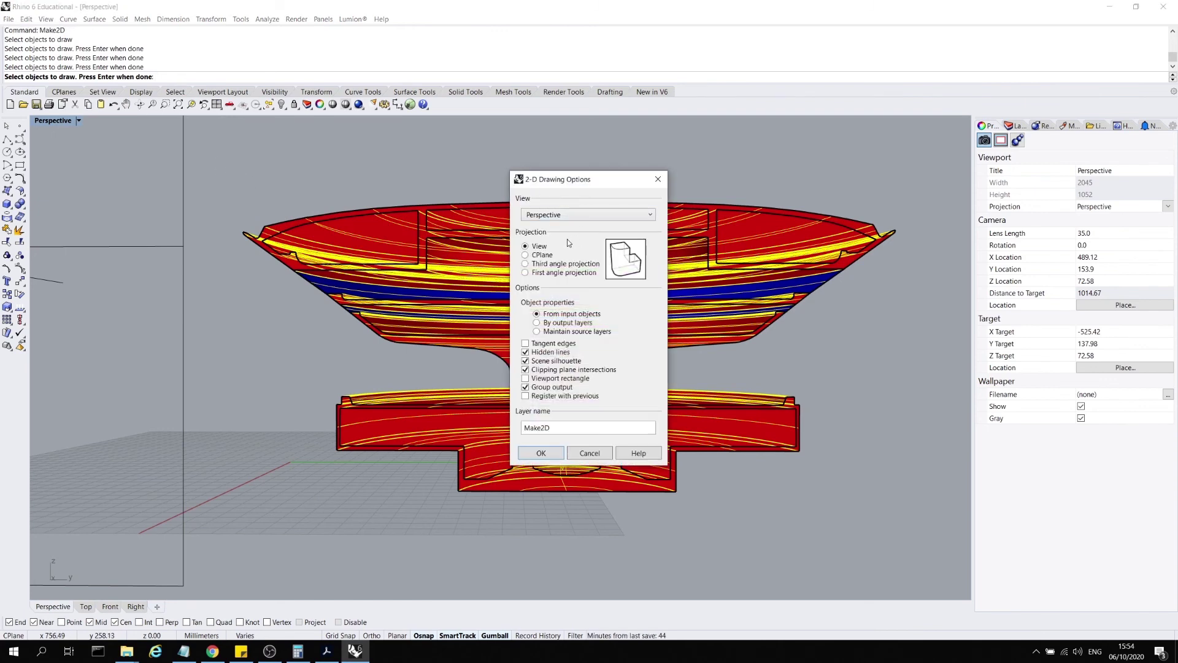
left_click(525, 255)
left_click(526, 247)
left_click(526, 343)
left_click(526, 378)
left_click(526, 396)
left_click(541, 453)
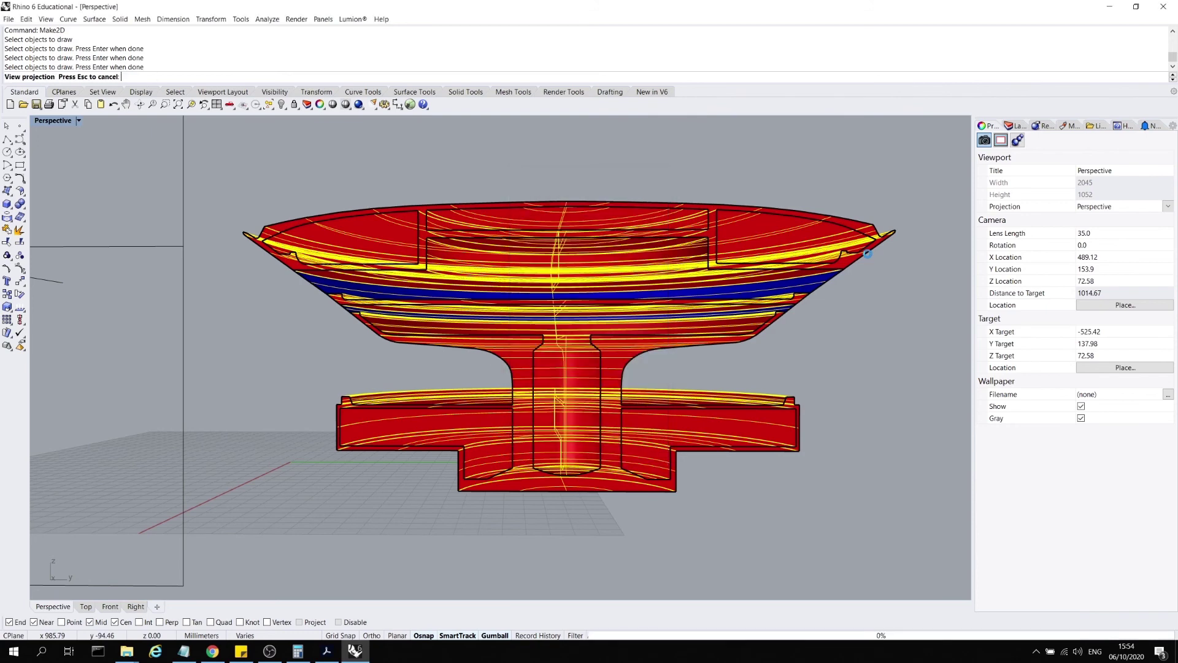
- In the Top viewport, move the whole 2D section drawing along X, farther away from the building's plan
scroll(868, 254, "down", 10)
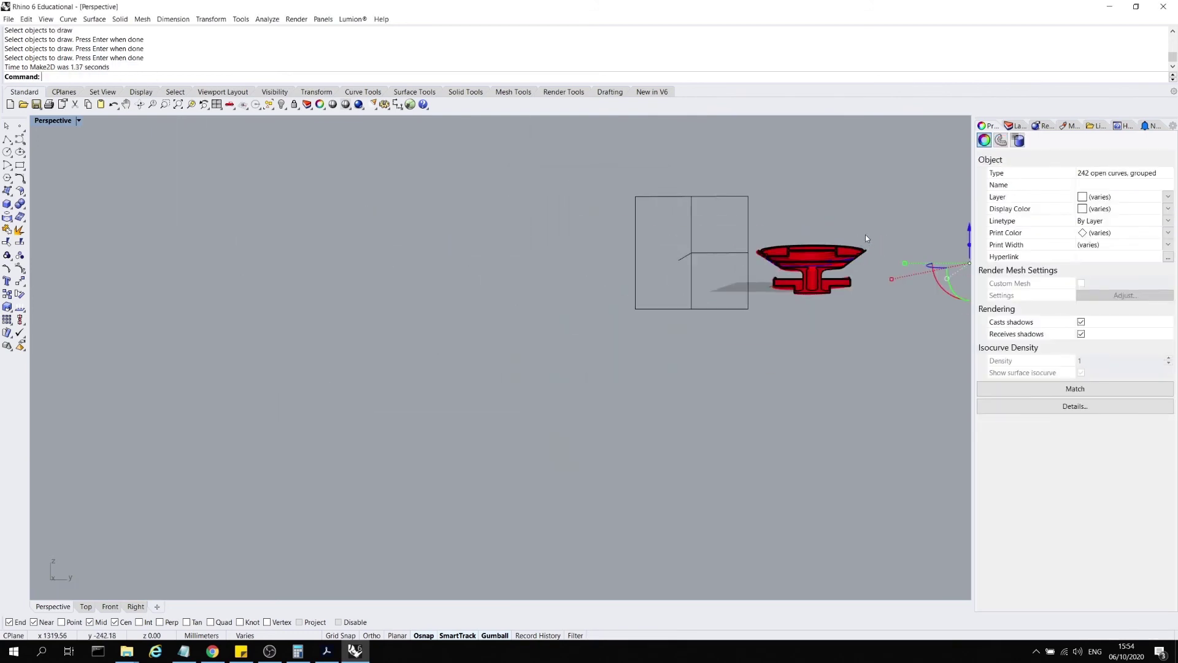
double_click(61, 121)
double_click(41, 120)
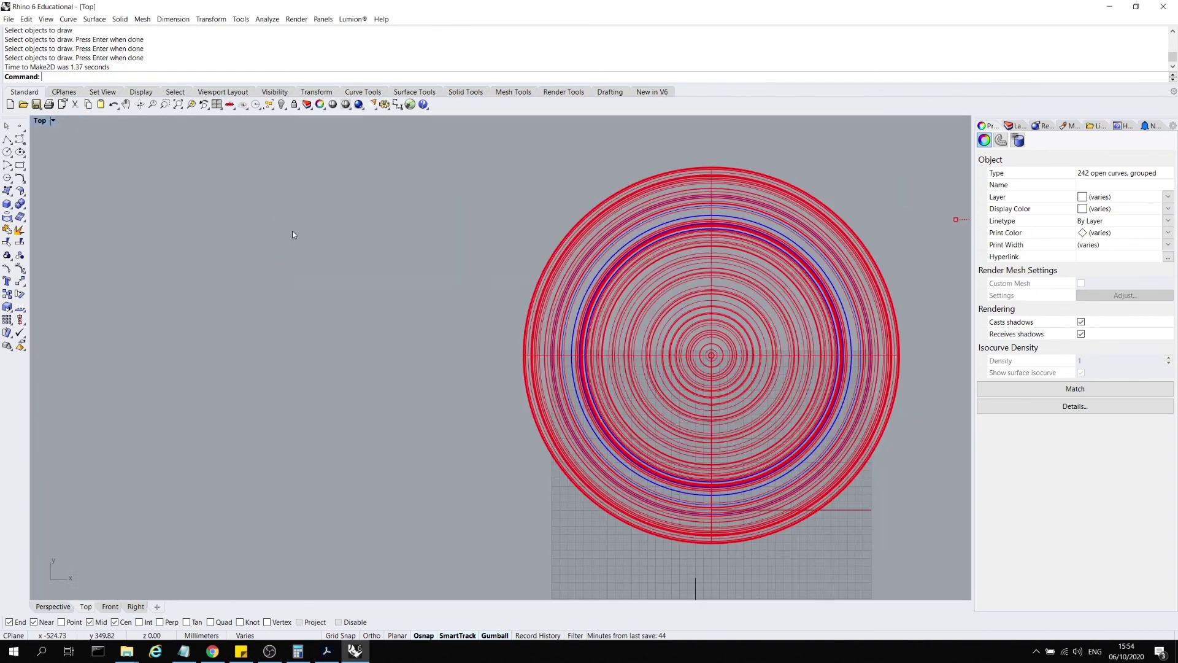
scroll(292, 233, "down", 6)
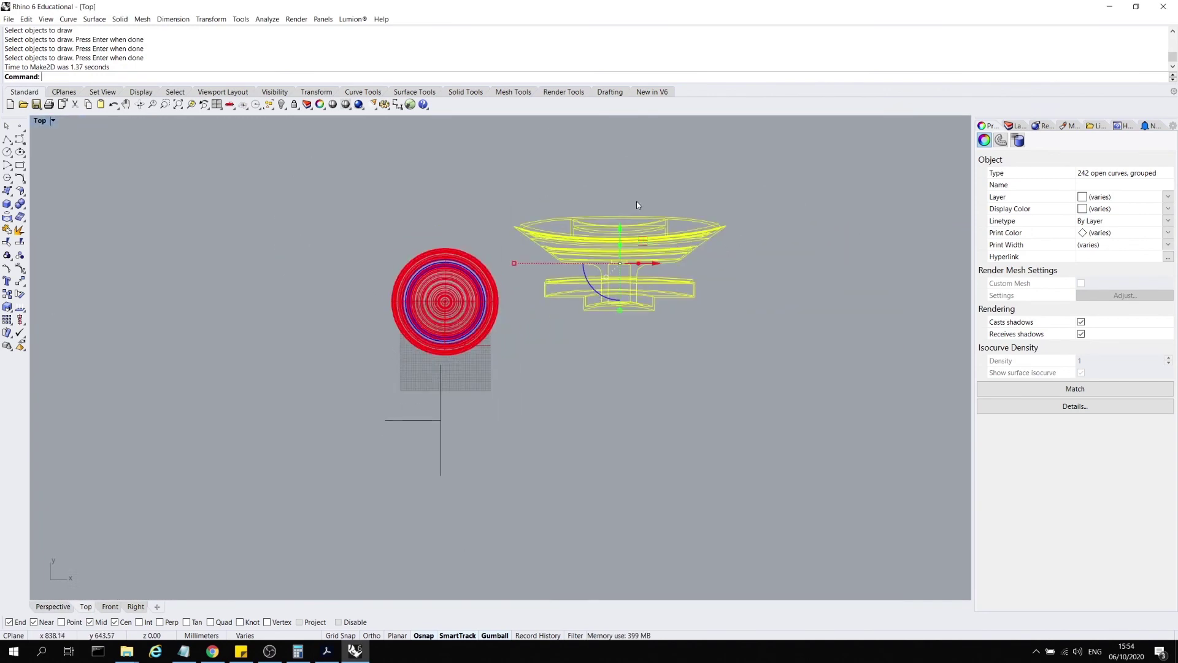
scroll(675, 209, "up", 3)
left_click_drag(760, 462, 226, 164)
scroll(227, 166, "down", 3)
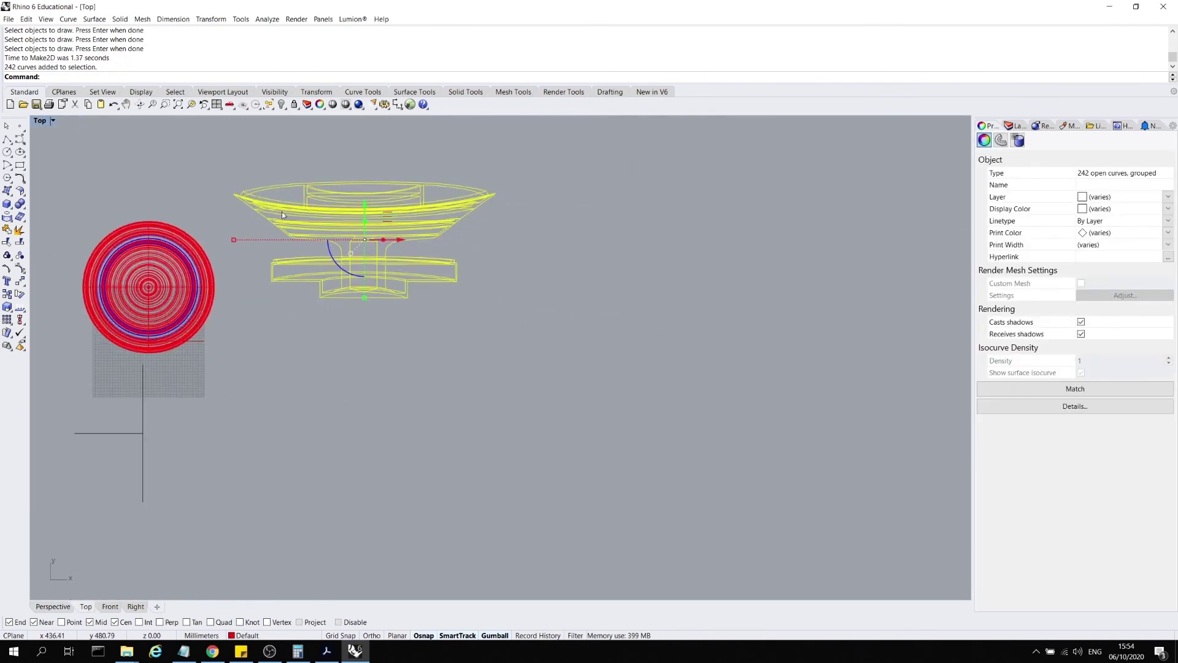
left_click_drag(403, 240, 614, 237)
key("Escape")
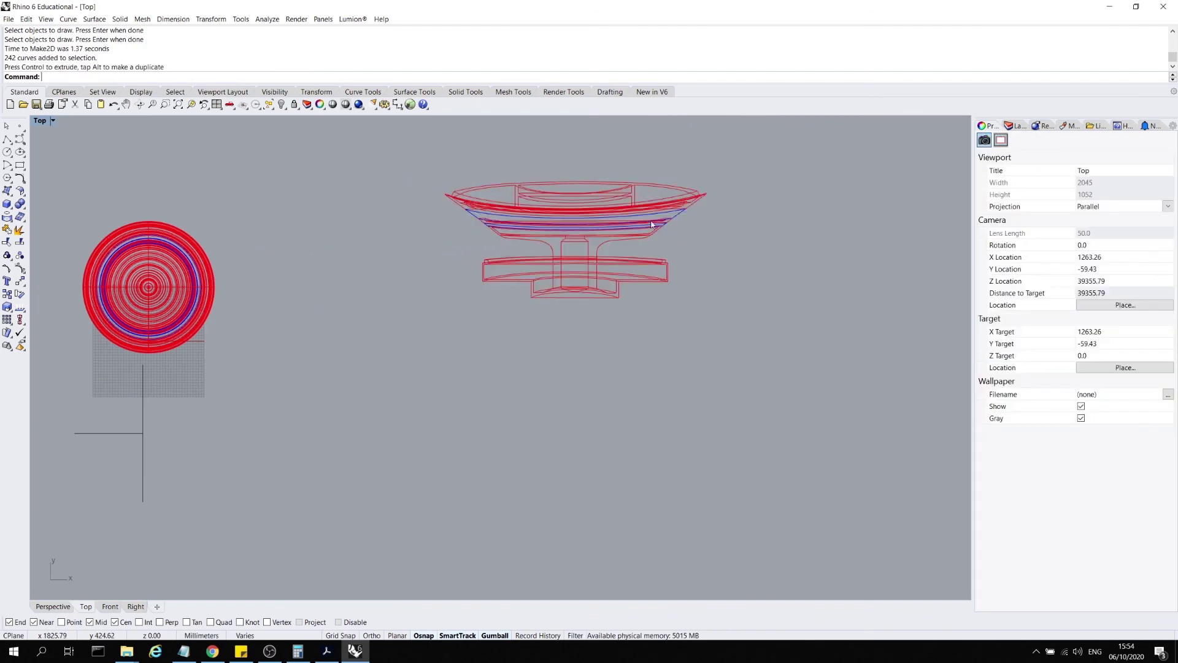
- Inspect the 2D drawing's curve groups for the roof, upper room, blue glazing bands and base, including their layers and colours
scroll(567, 180, "up", 6)
mouse_move(556, 214)
right_mouse_down()
mouse_move(560, 226)
mouse_move(477, 227)
right_mouse_up()
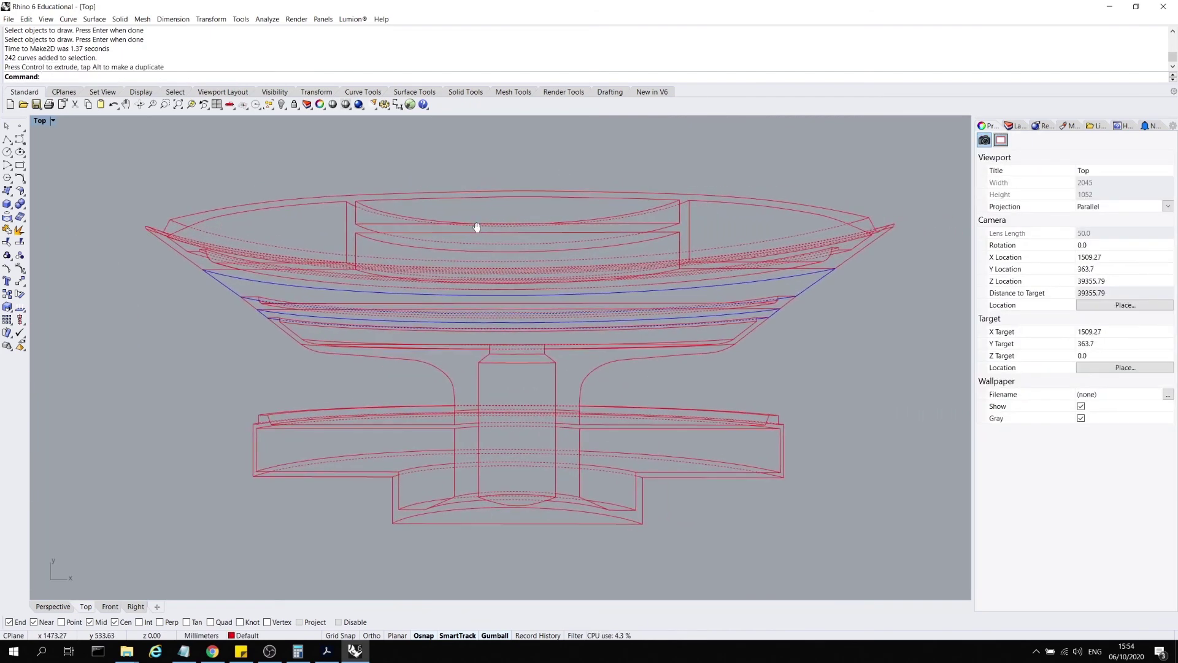
left_click(713, 198)
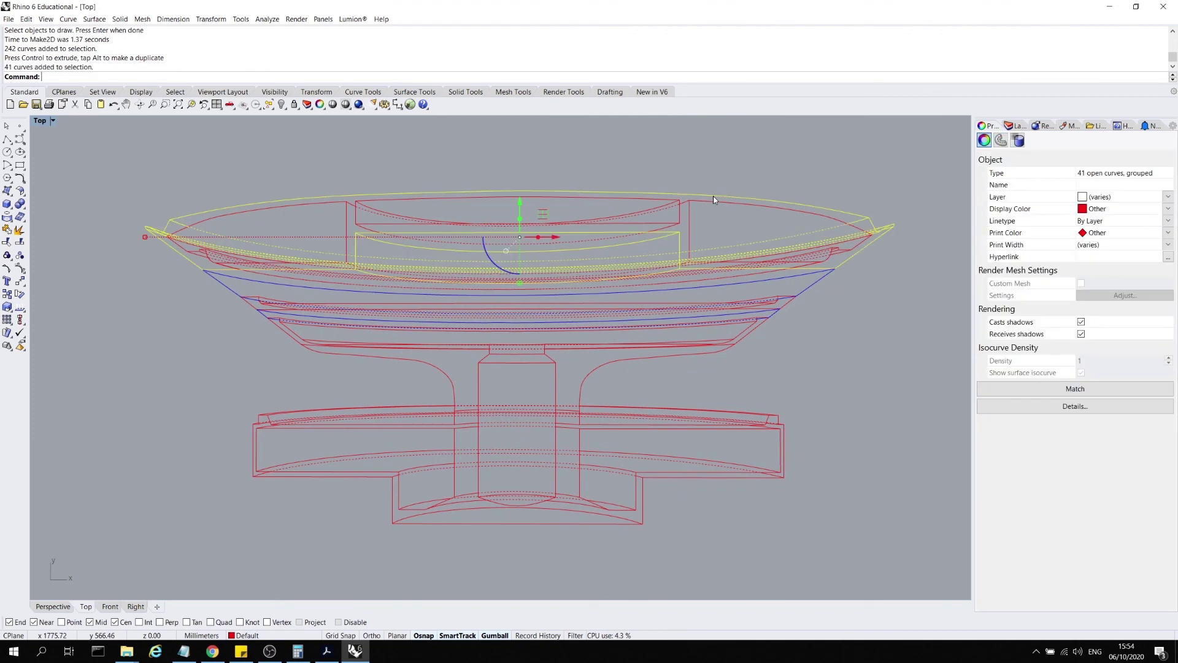
left_click(681, 208)
left_click(679, 212)
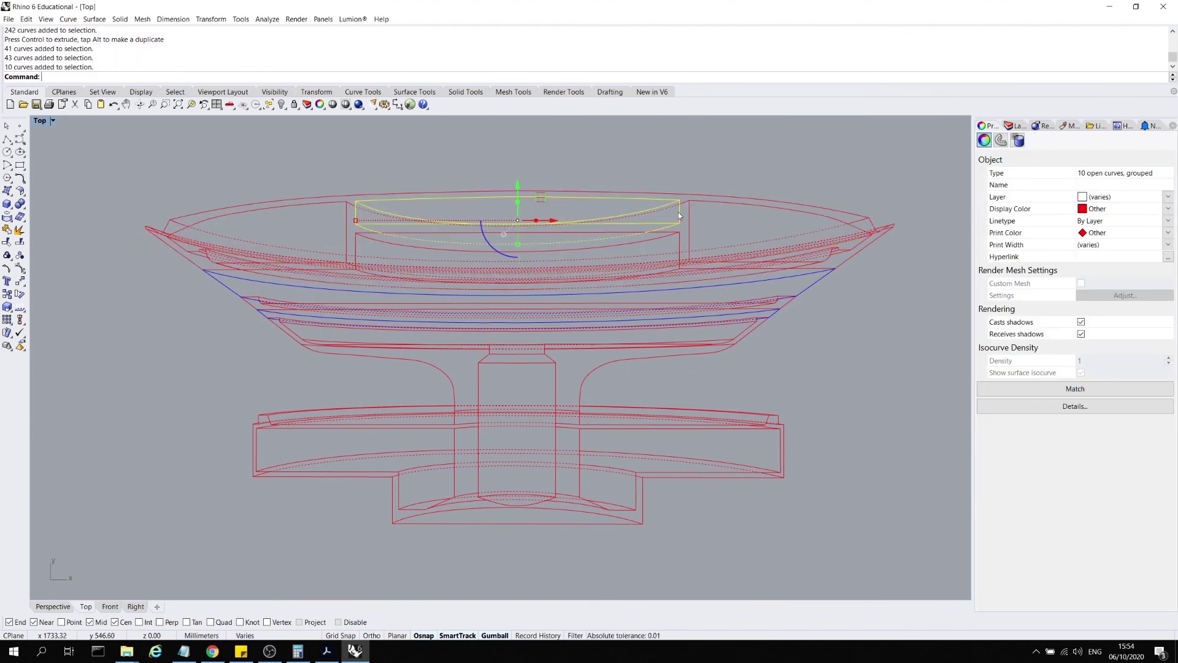
left_click(680, 239)
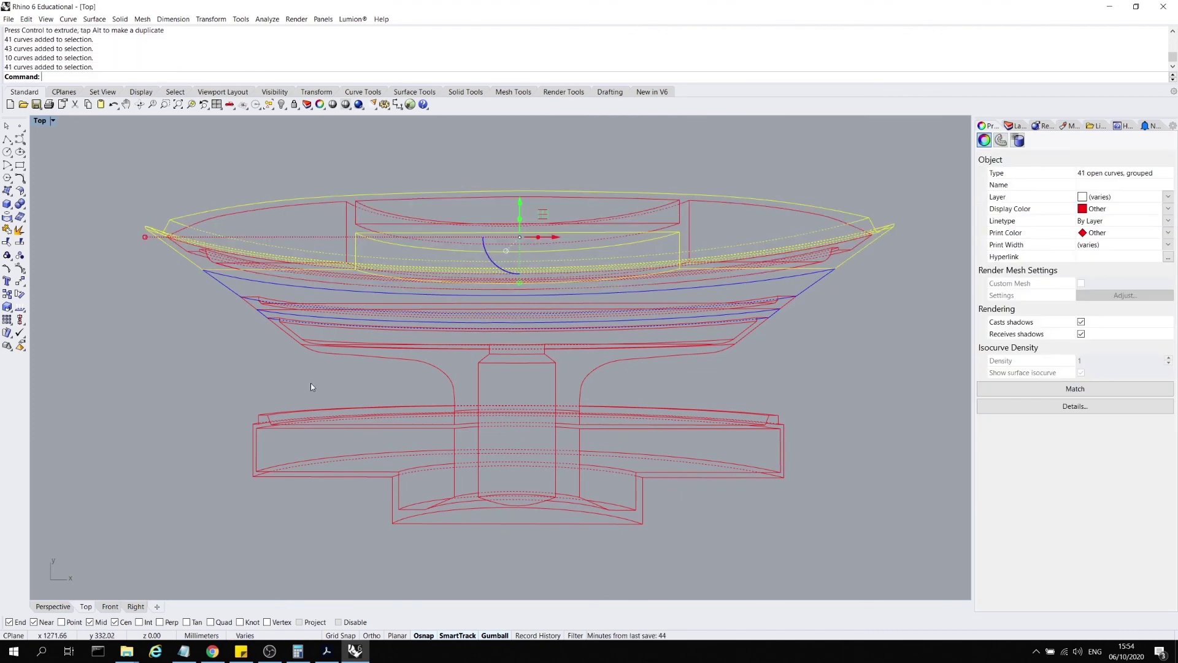
left_click(218, 283)
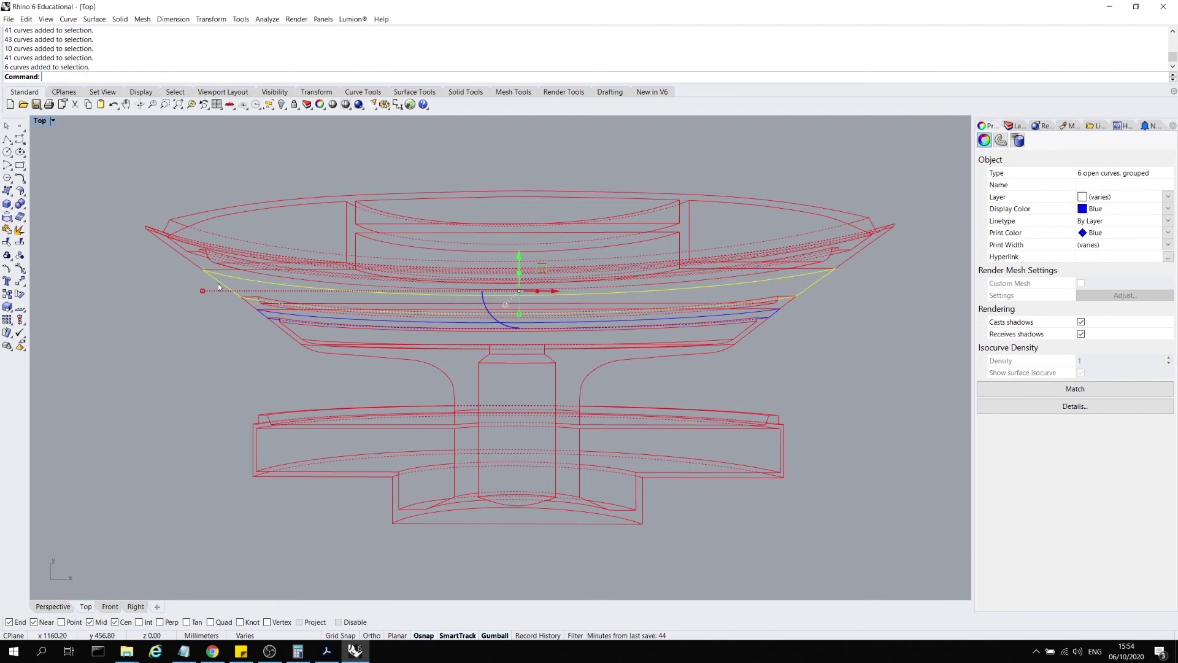
left_click(266, 316)
key("Escape")
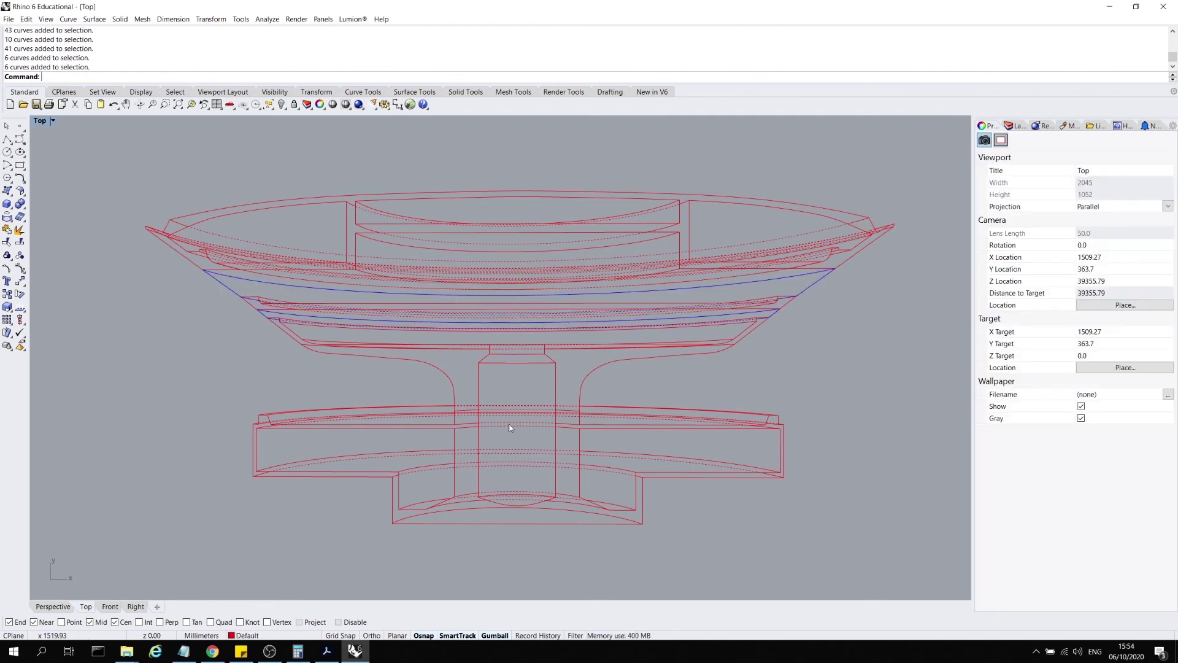
left_click(497, 466)
left_click(430, 453)
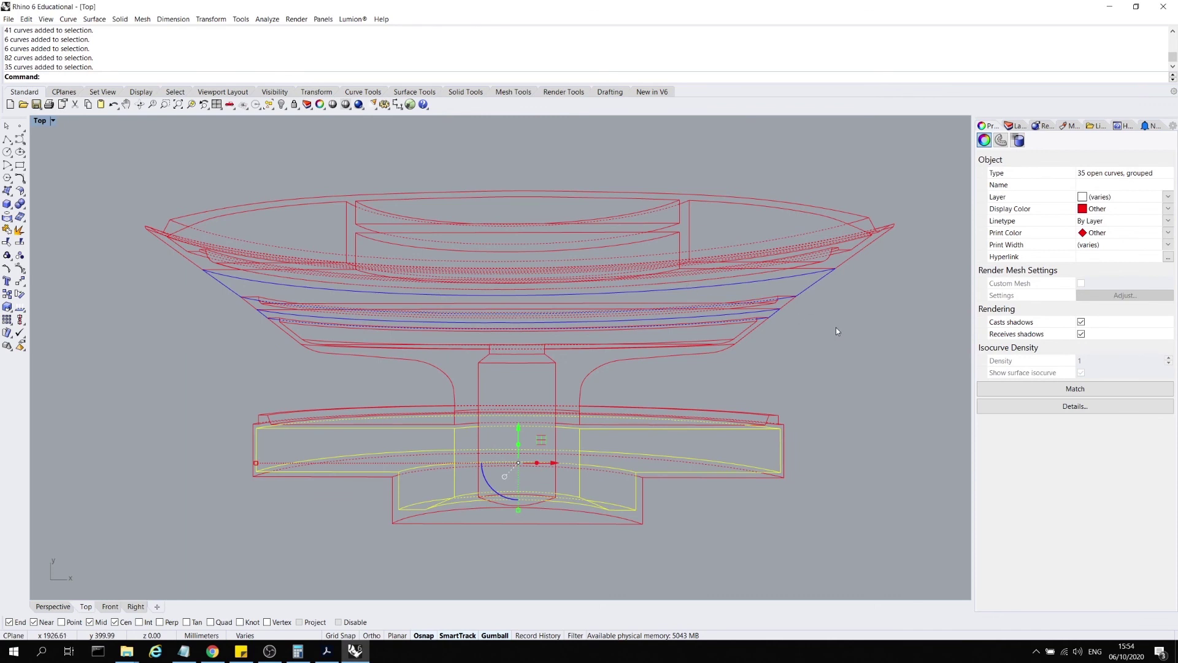
key("Escape")
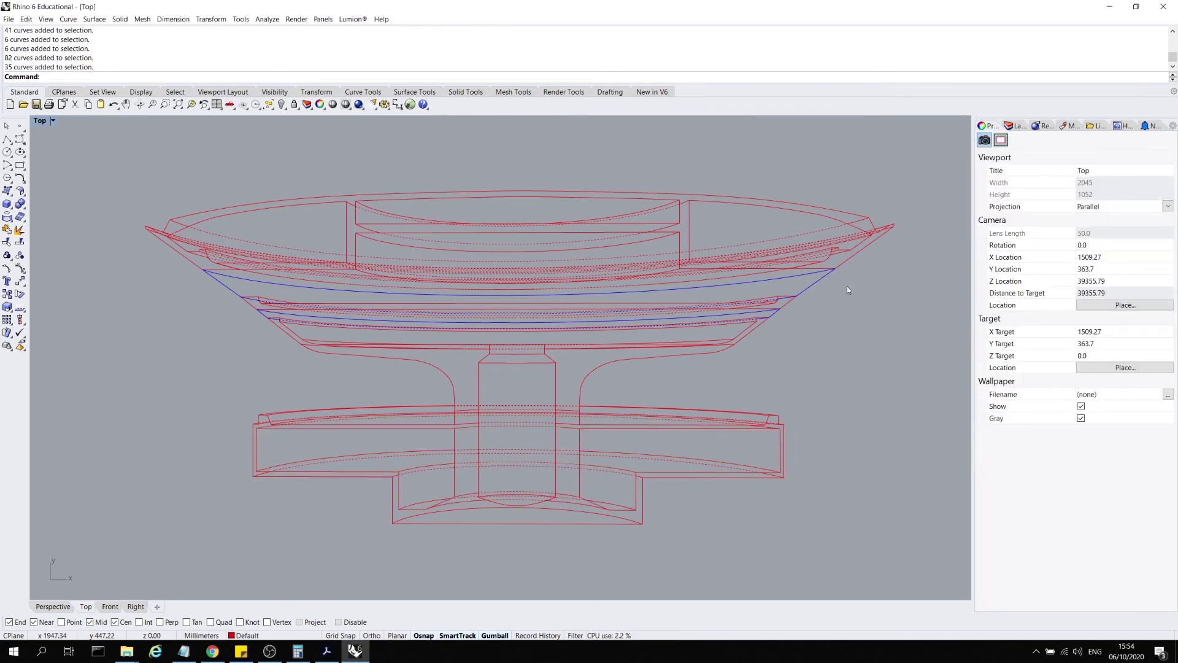